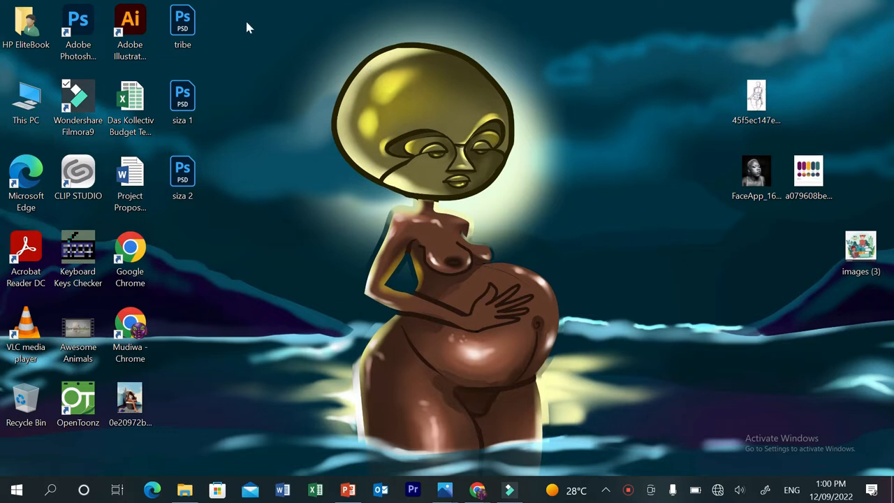
Step: Launch Adobe Photoshop and look through the recent files on its home screen
double_click(89, 23)
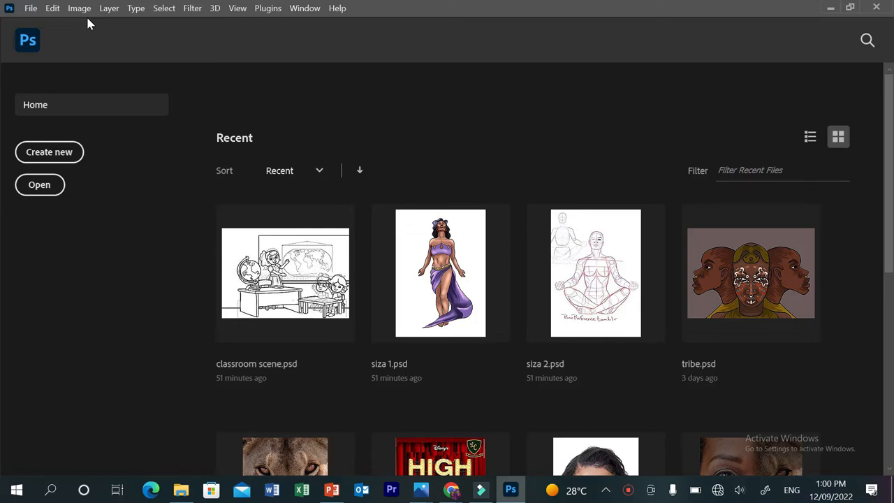
left_click(45, 154)
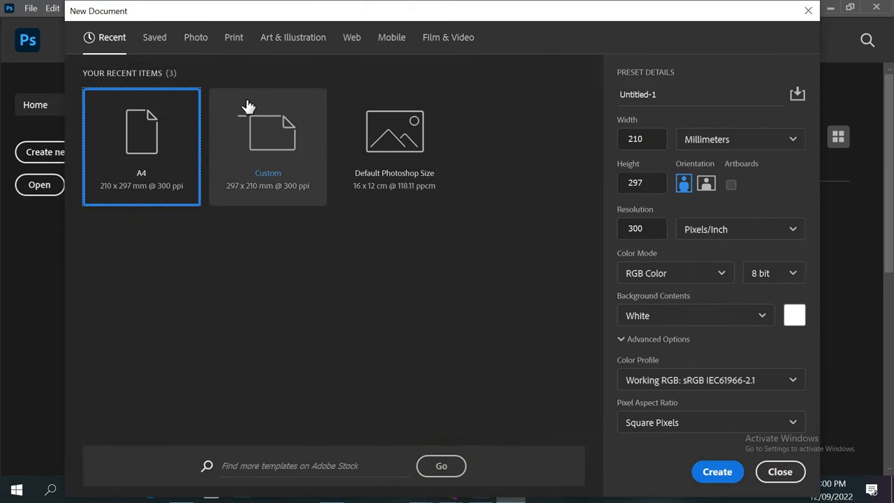
left_click(777, 473)
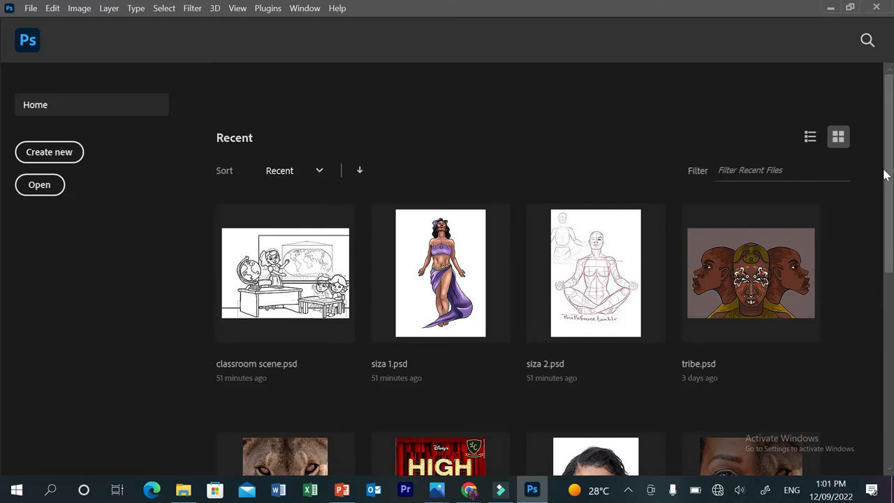
scroll(2, 219, "down", 6)
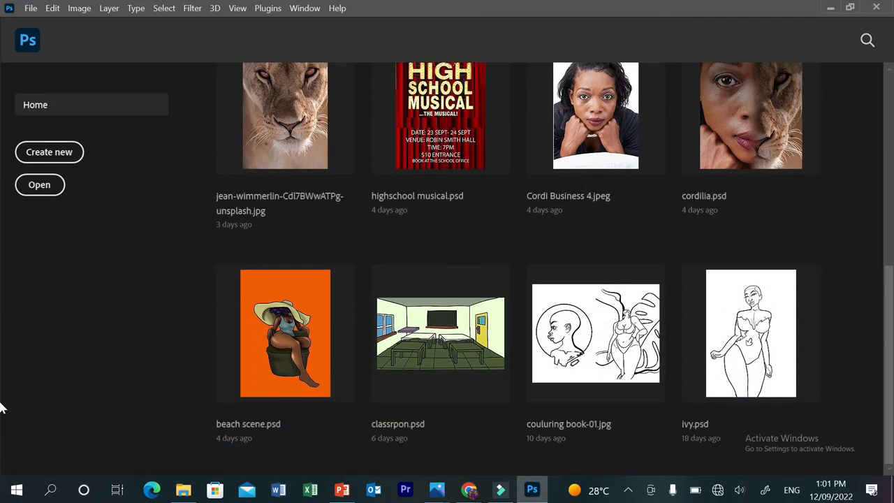
scroll(1, 342, "up", 6)
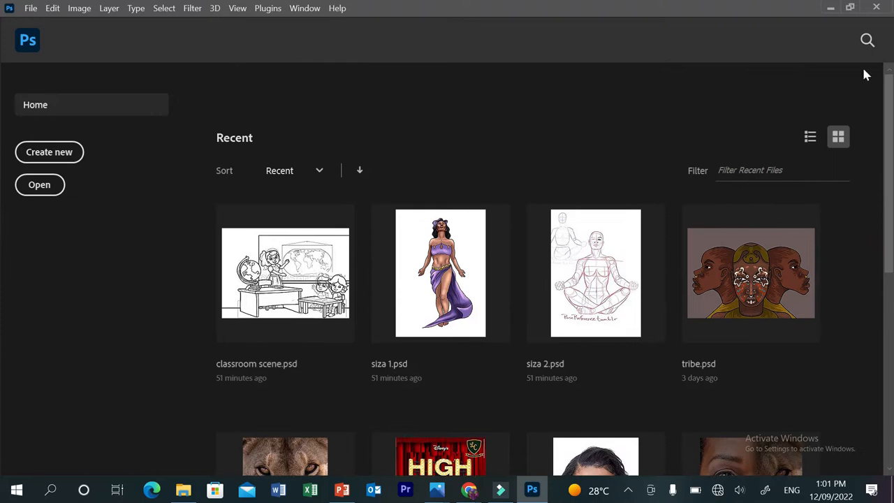
Step: Open the new document settings and examine the choices for color mode, background contents, size unit and resolution unit
left_click(63, 155)
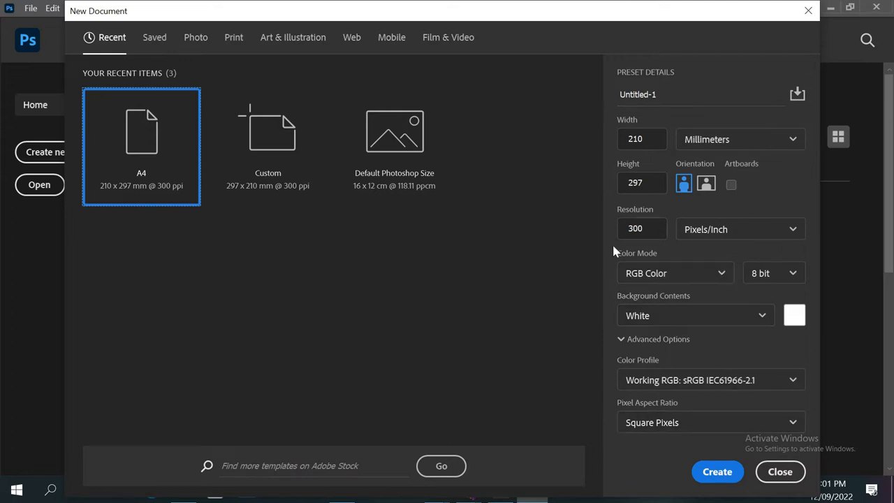
left_click(724, 278)
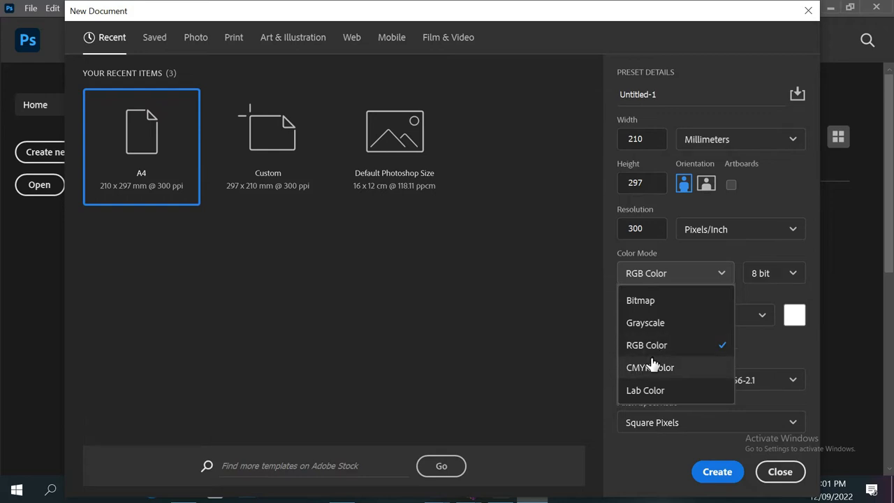
left_click(607, 249)
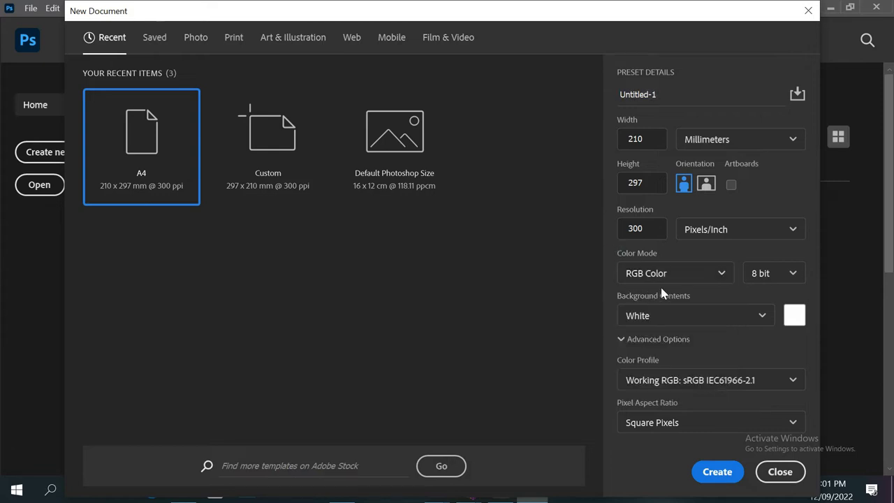
left_click(766, 316)
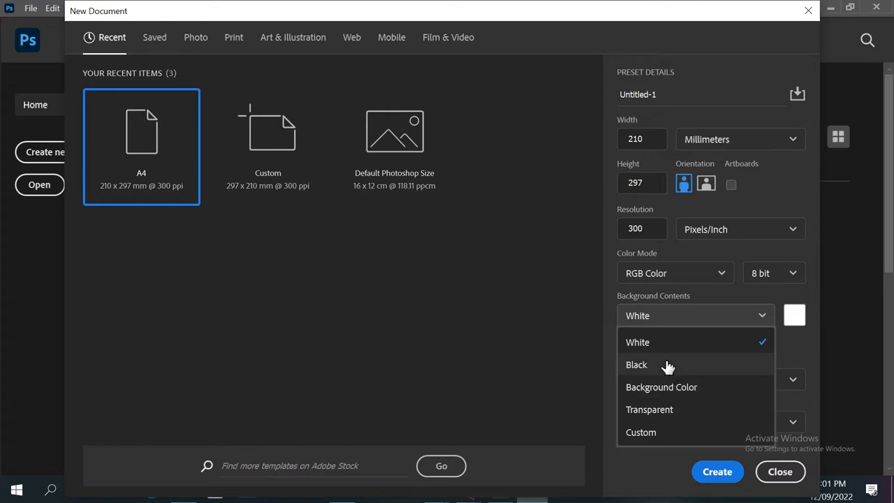
left_click(582, 281)
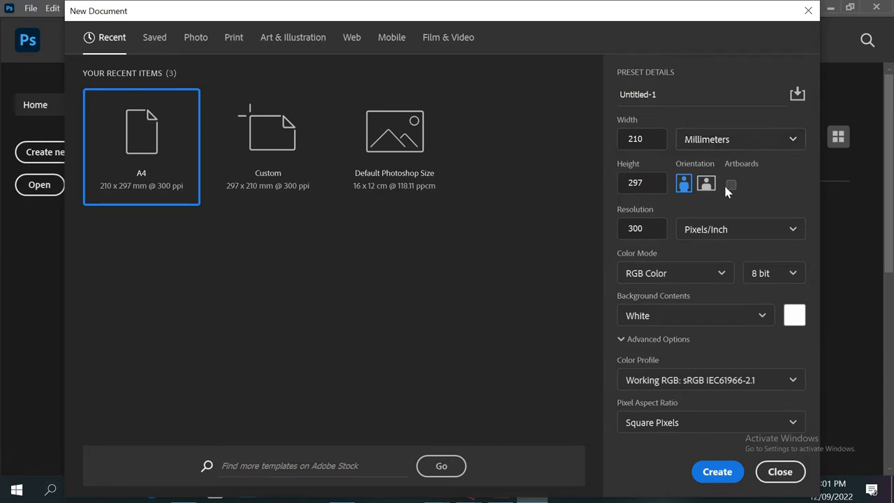
left_click(749, 144)
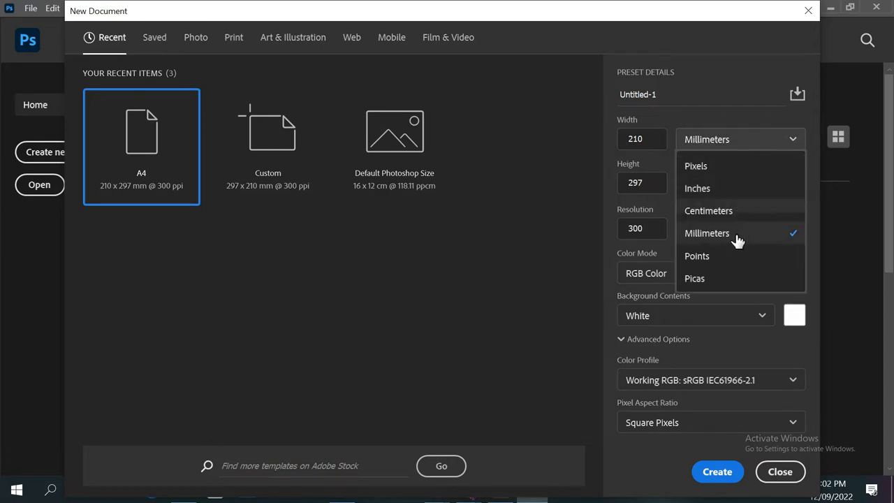
left_click(581, 227)
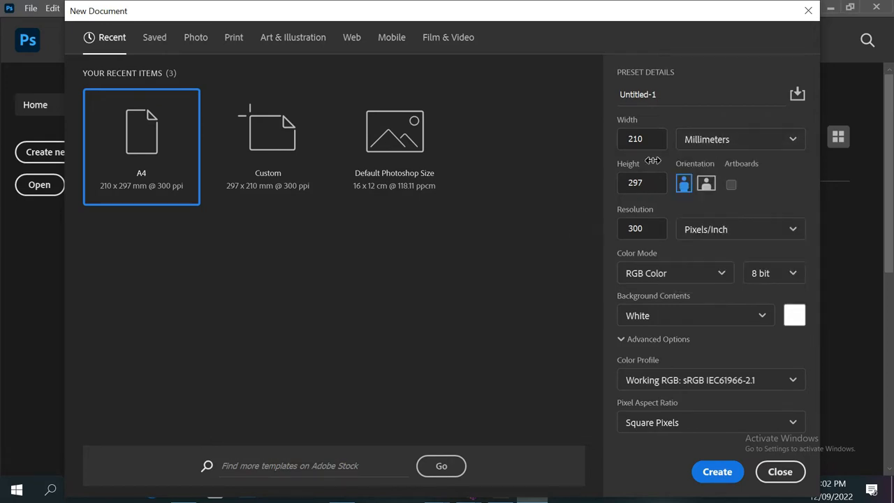
left_click(729, 234)
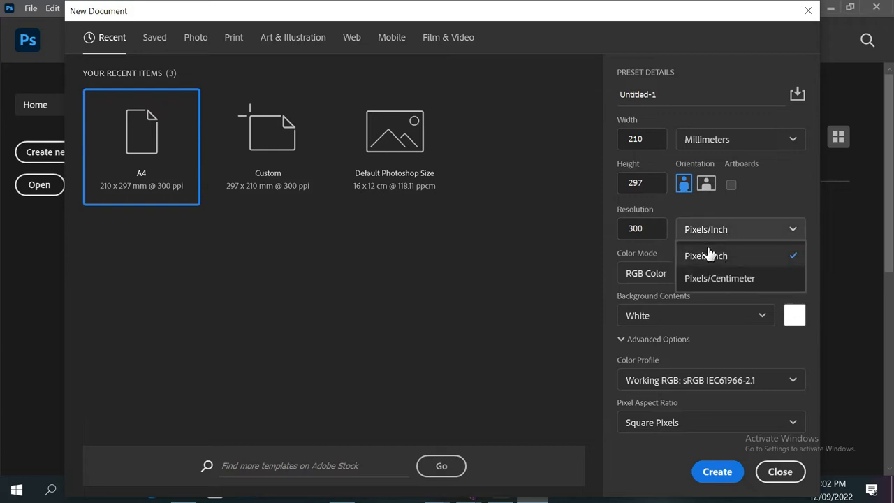
left_click(661, 233)
left_click(697, 208)
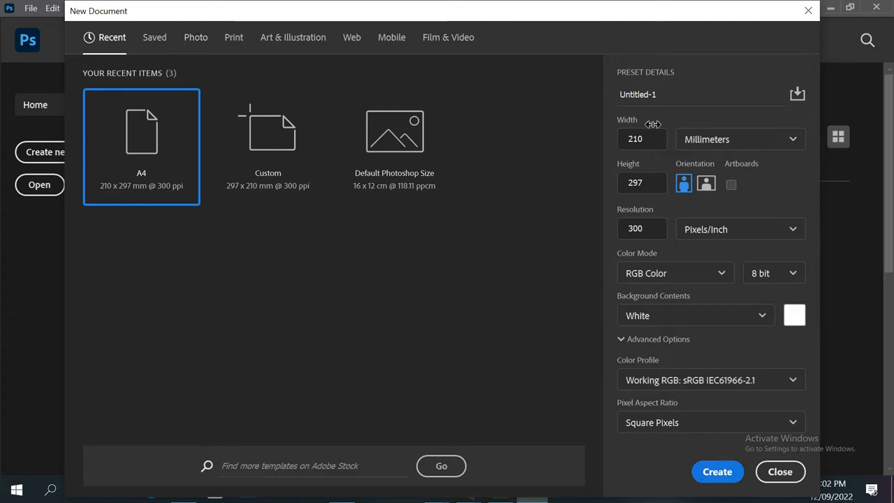
Step: Browse the new document preset categories: Saved, Photo, Print, Art & Illustration, Mobile and Film & Video
left_click(152, 39)
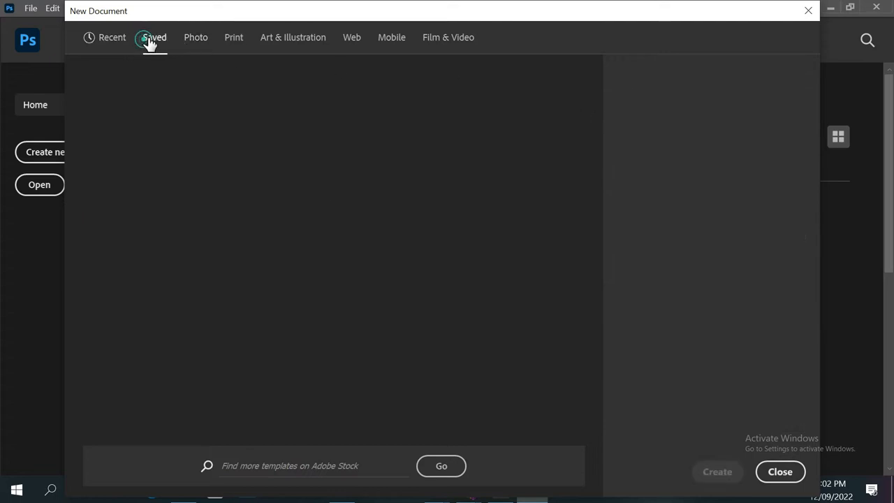
left_click(196, 43)
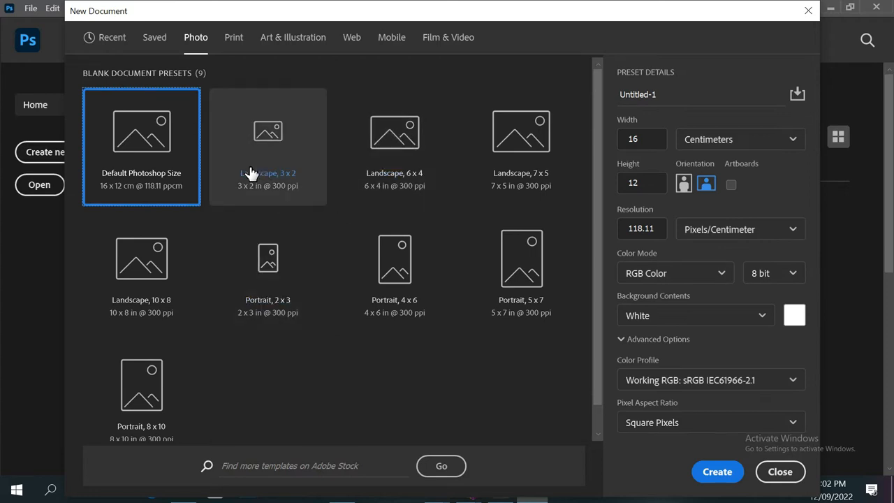
left_click(237, 40)
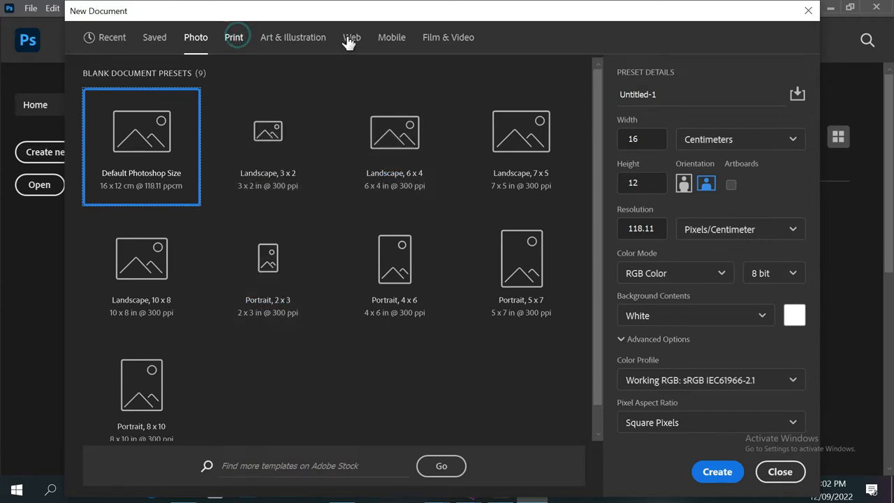
left_click(299, 43)
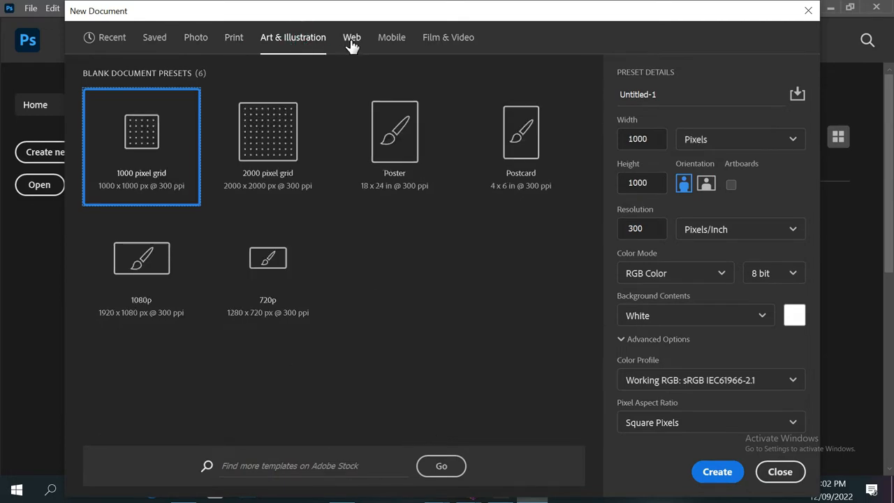
left_click(392, 37)
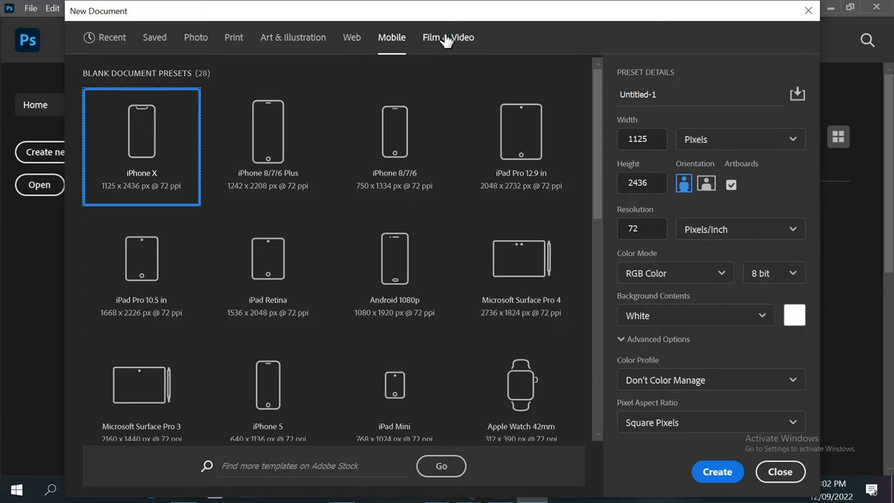
left_click(444, 38)
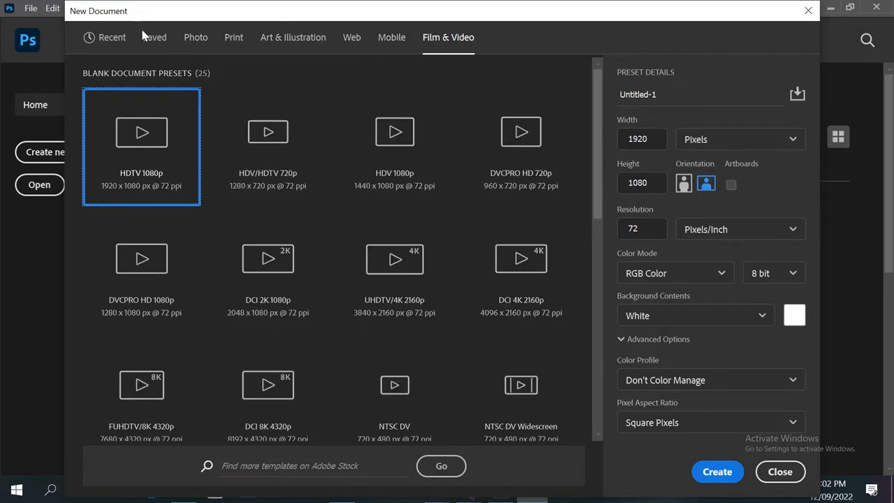
Step: Create a new portrait A4 document of 210 x 297 mm at 300 pixels/inch in RGB Color with a white background
left_click(109, 37)
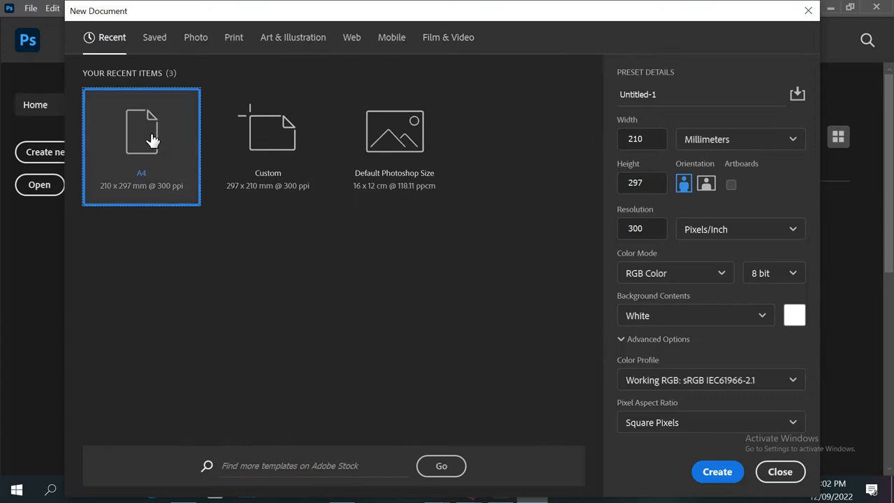
left_click(716, 471)
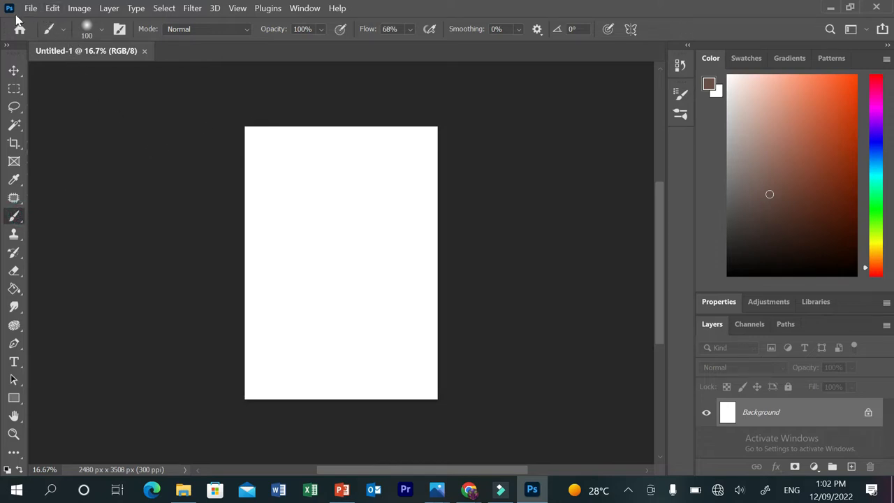
Step: Try to move the Background layer with the Move tool, declining its conversion to a normal layer
left_click(14, 71)
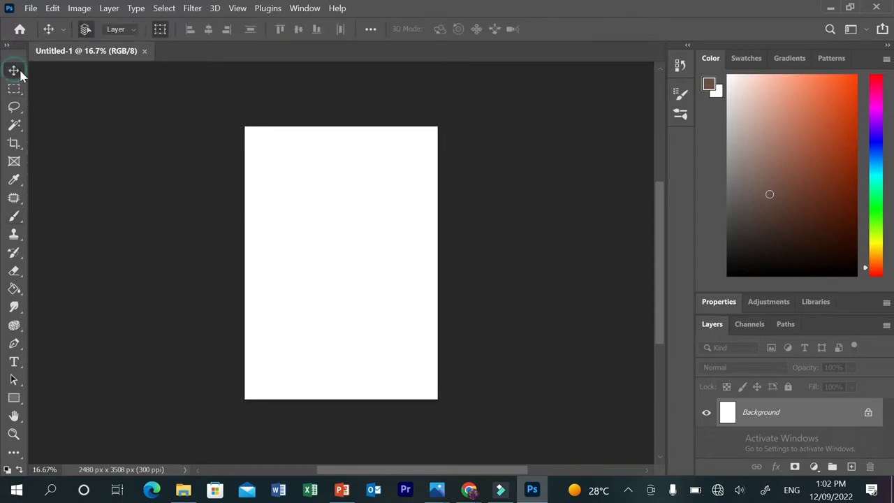
left_click(266, 186)
left_click(587, 237)
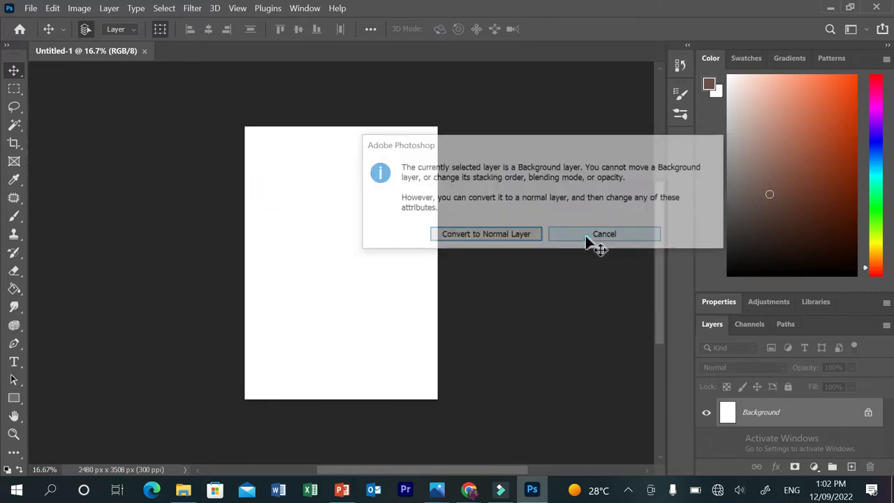
Step: Examine the variants available for the Marquee tool and the Lasso tool
left_click(14, 88)
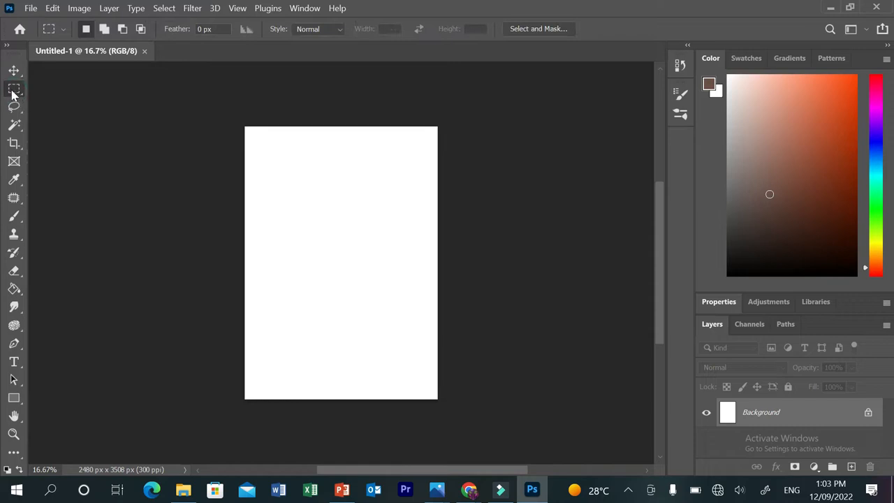
right_click(21, 92)
left_click(19, 93)
right_click(18, 92)
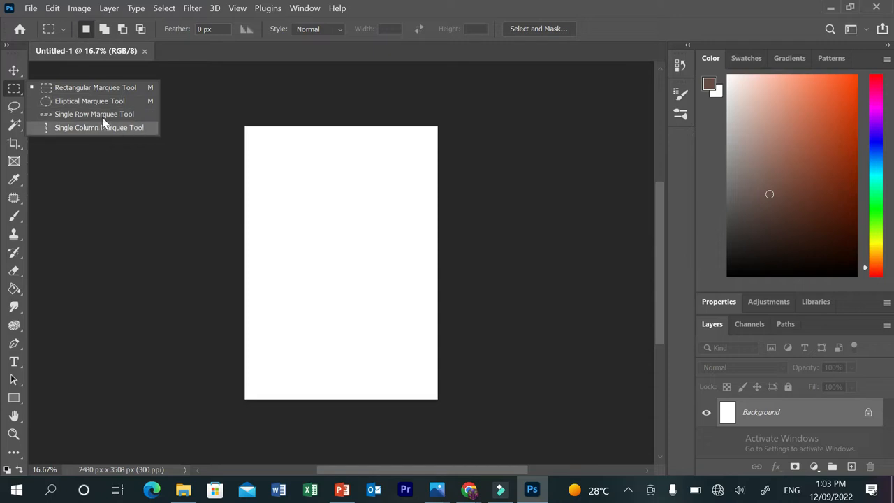
left_click(12, 108)
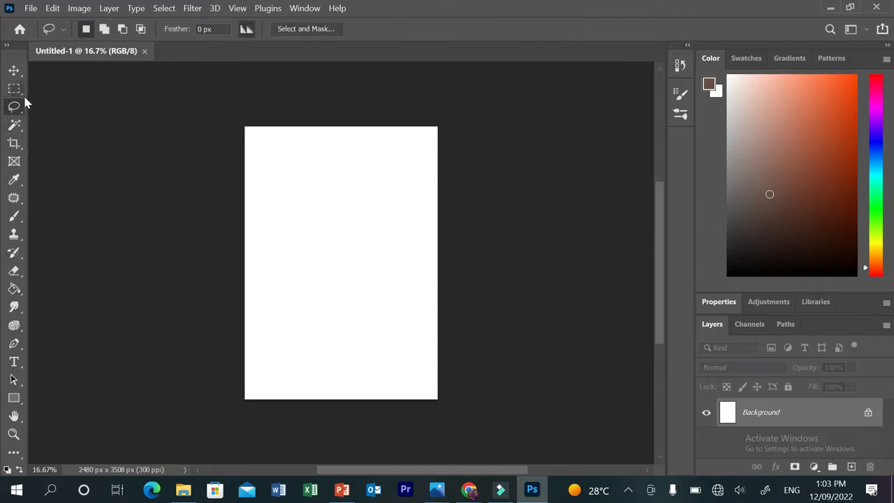
right_click(15, 109)
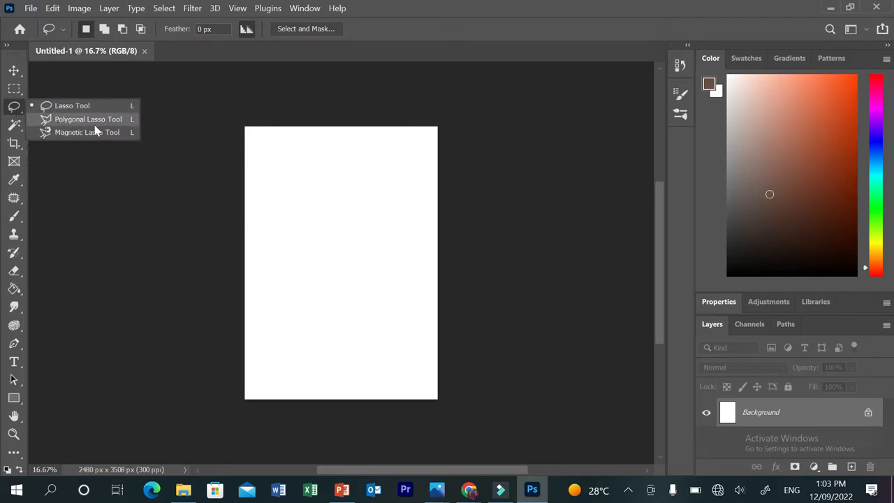
Step: Examine the Magic Wand tool's variants, the Crop tool and the Frame tool
left_click(15, 129)
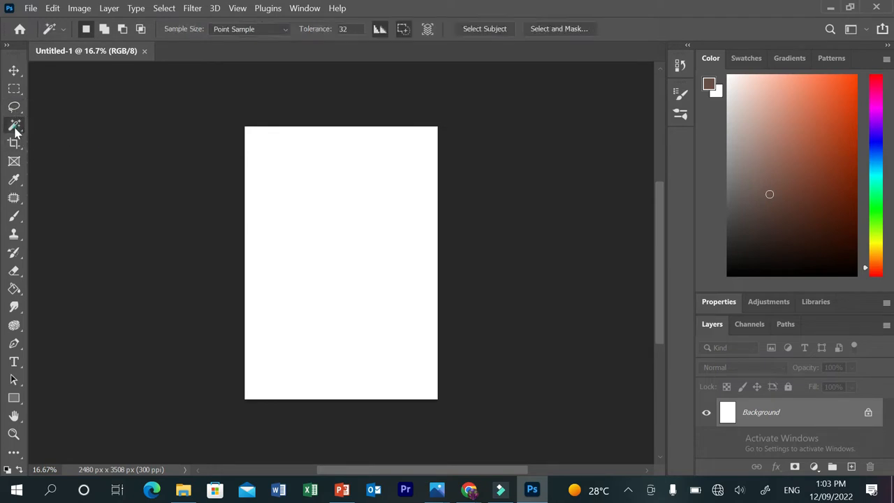
right_click(12, 127)
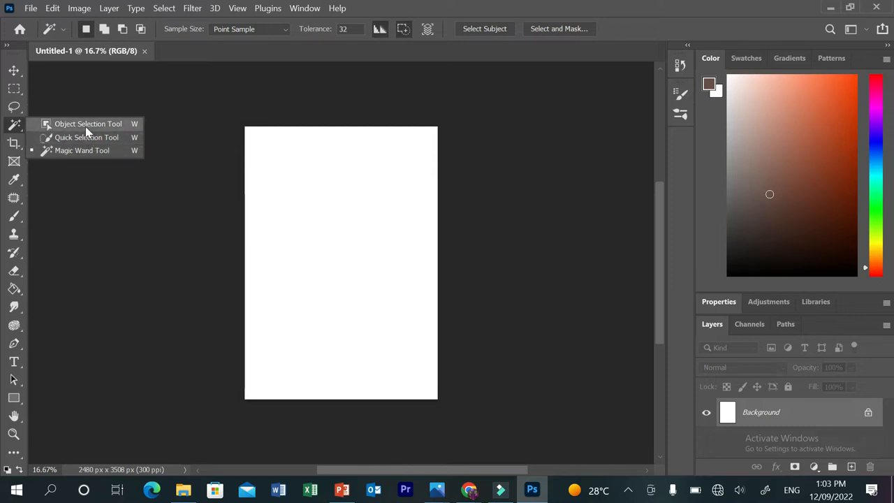
left_click(14, 144)
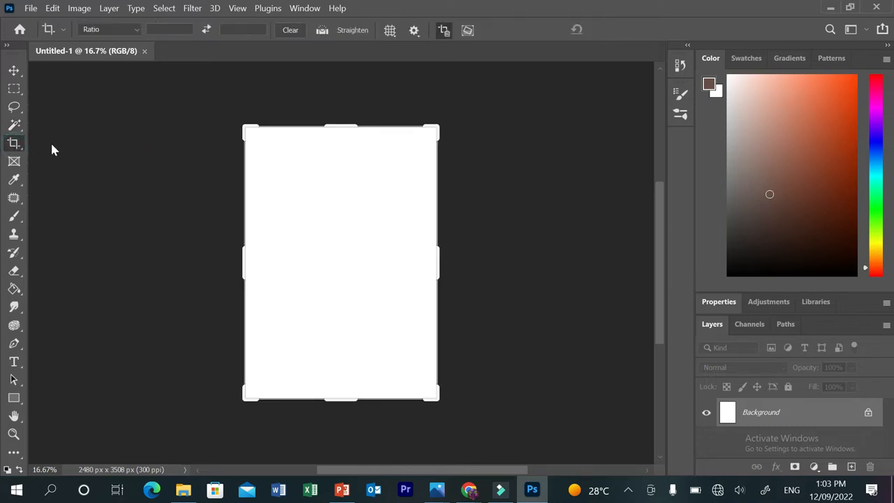
left_click(15, 165)
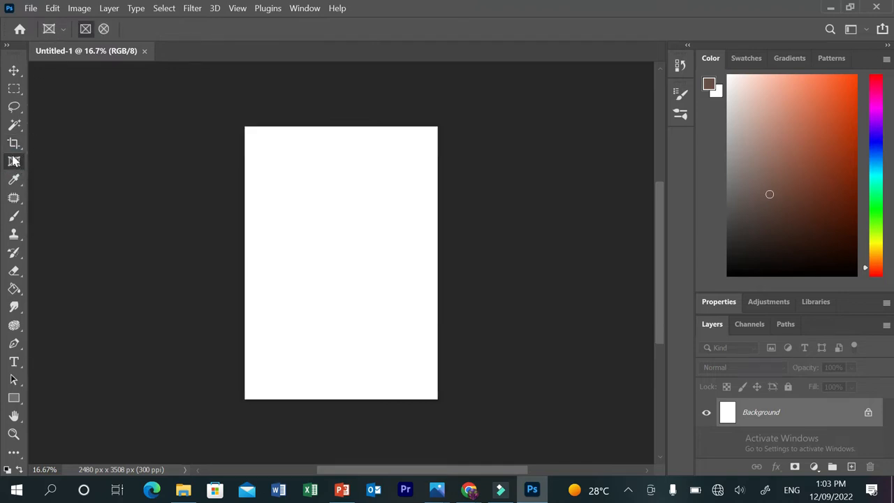
left_click(21, 171)
Step: Choose the Hard Round Pressure Size brush from General Brushes and paint freehand strokes of varying thickness across the page
left_click(14, 219)
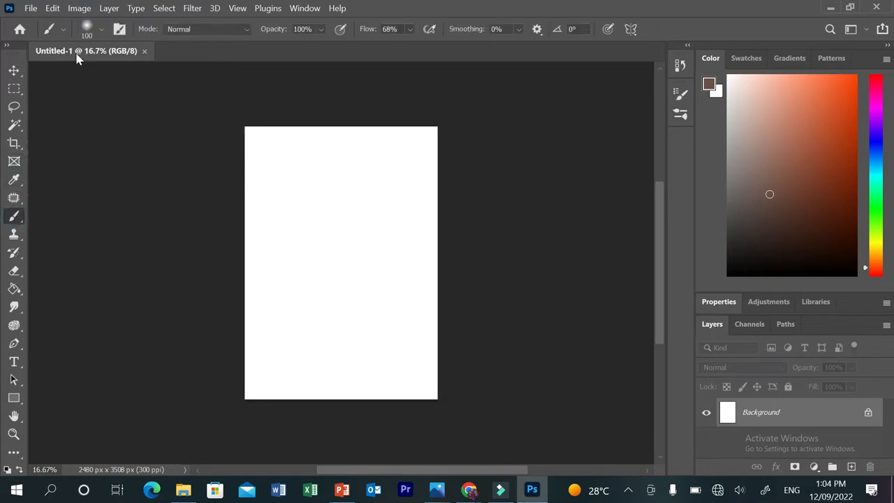
left_click(681, 117)
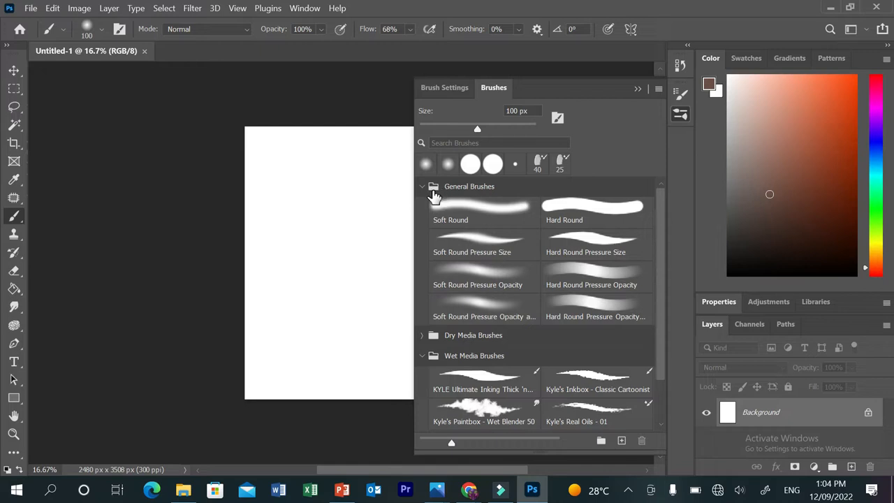
scroll(659, 225, "down", 2)
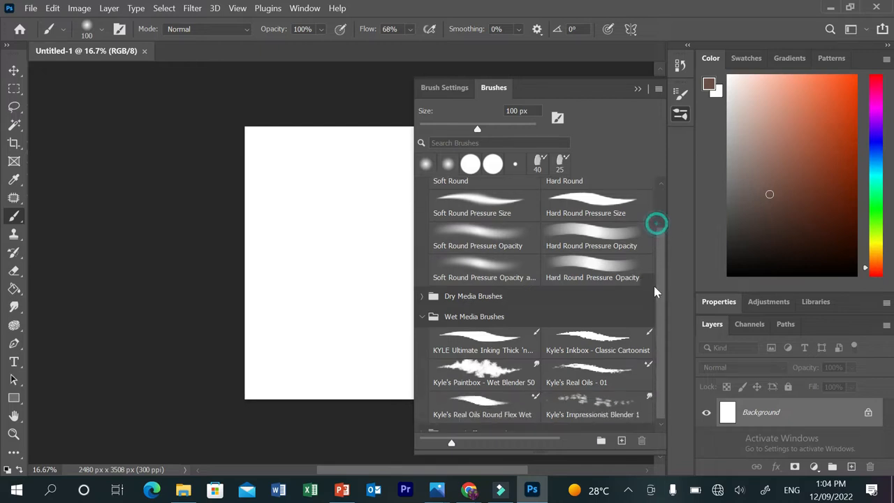
scroll(649, 323, "up", 2)
left_click(589, 239)
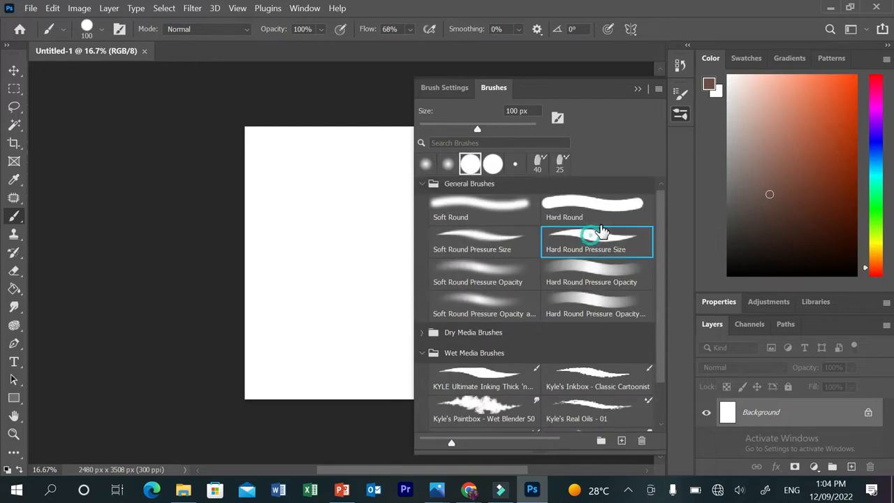
left_click(638, 89)
left_click_drag(342, 167, 279, 213)
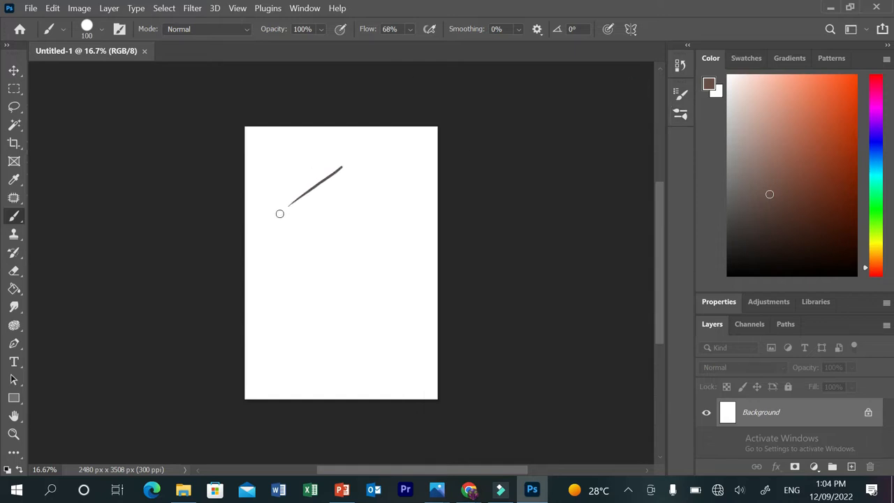
mouse_move(353, 174)
left_mouse_down()
mouse_move(274, 237)
mouse_move(326, 218)
mouse_move(351, 223)
mouse_move(339, 271)
mouse_move(365, 281)
mouse_move(395, 139)
mouse_move(292, 193)
mouse_move(335, 199)
mouse_move(369, 262)
mouse_move(353, 299)
mouse_move(297, 333)
mouse_move(378, 376)
left_mouse_up()
Step: Erase all the painted strokes with the Eraser tool, enlarging its tip to clear the page
left_click(14, 270)
left_click_drag(336, 183, 314, 205)
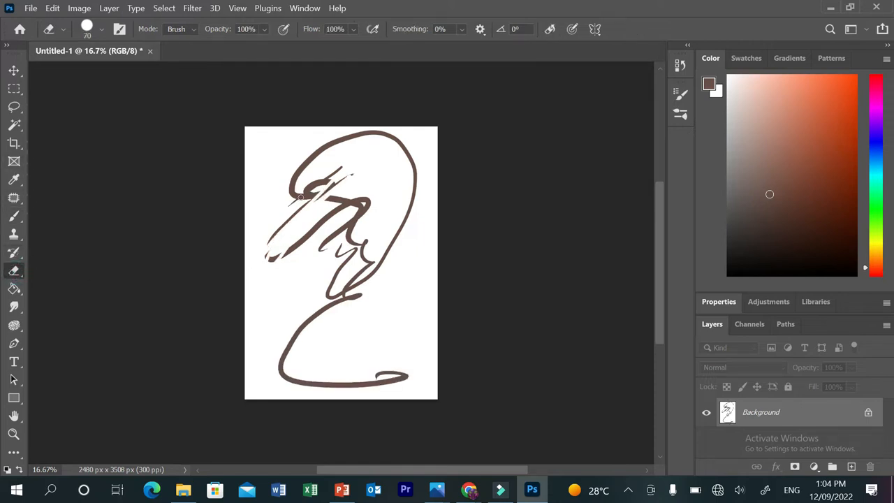
key("bracketright")
key("bracketright")
key("bracketright")
key("bracketright")
mouse_move(398, 134)
left_mouse_down()
mouse_move(302, 175)
mouse_move(369, 150)
mouse_move(236, 332)
mouse_move(323, 273)
mouse_move(428, 230)
mouse_move(301, 359)
mouse_move(413, 343)
left_mouse_up()
Step: Paint short light strokes and heavy looping strokes with the Brush tool to demonstrate how pressure affects line thickness
left_click(14, 217)
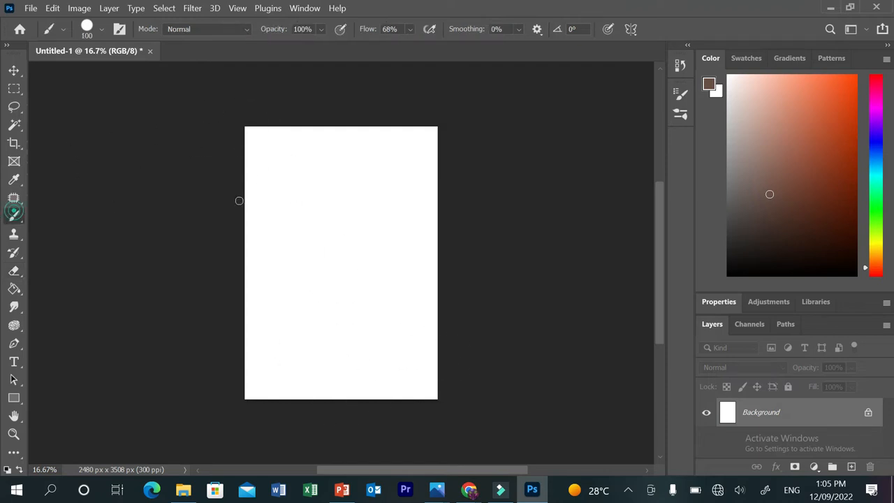
left_click_drag(313, 211, 306, 236)
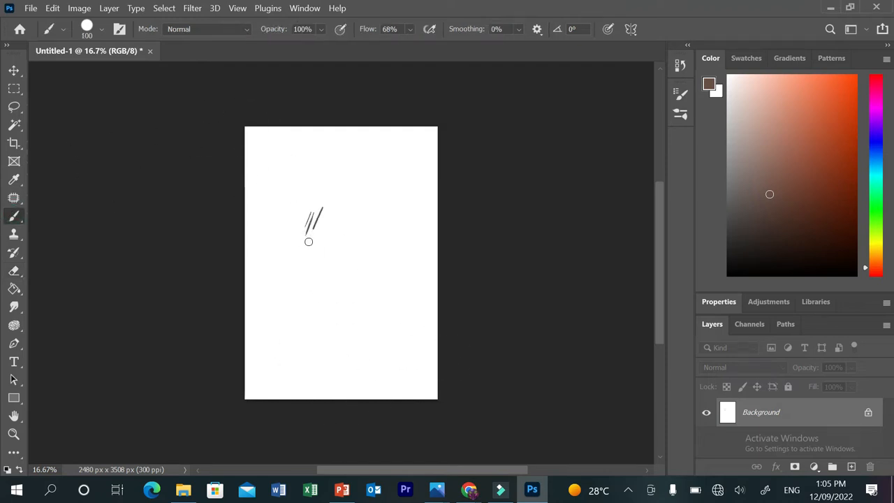
left_click_drag(312, 196, 297, 229)
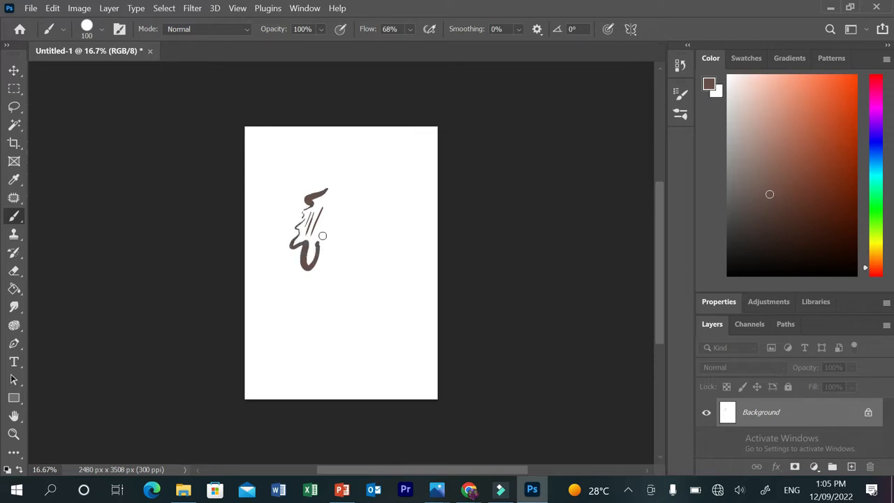
left_click_drag(332, 196, 325, 180)
mouse_move(391, 217)
left_mouse_down()
mouse_move(331, 233)
mouse_move(393, 240)
mouse_move(361, 285)
mouse_move(393, 270)
mouse_move(363, 288)
mouse_move(316, 350)
mouse_move(337, 342)
mouse_move(308, 296)
mouse_move(277, 314)
mouse_move(258, 308)
mouse_move(256, 263)
mouse_move(357, 252)
mouse_move(382, 211)
mouse_move(370, 99)
mouse_move(334, 218)
mouse_move(361, 209)
left_mouse_up()
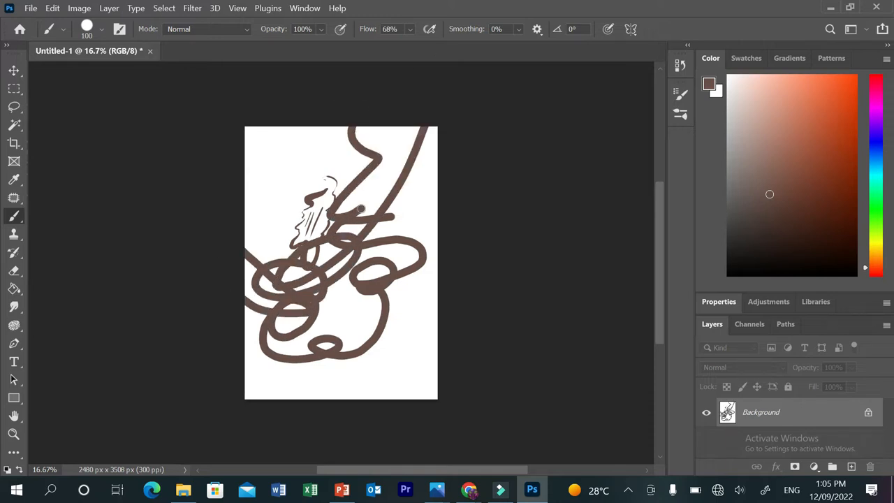
Step: Undo all the pressure test strokes on the Background layer
key("ctrl+z")
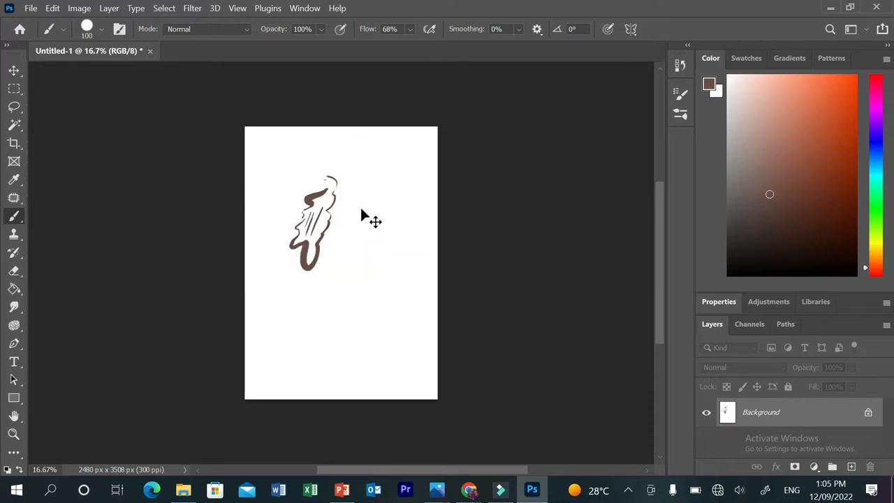
key("ctrl+z")
key("ctrl+z")
key("ctrl+z")
key("ctrl+z")
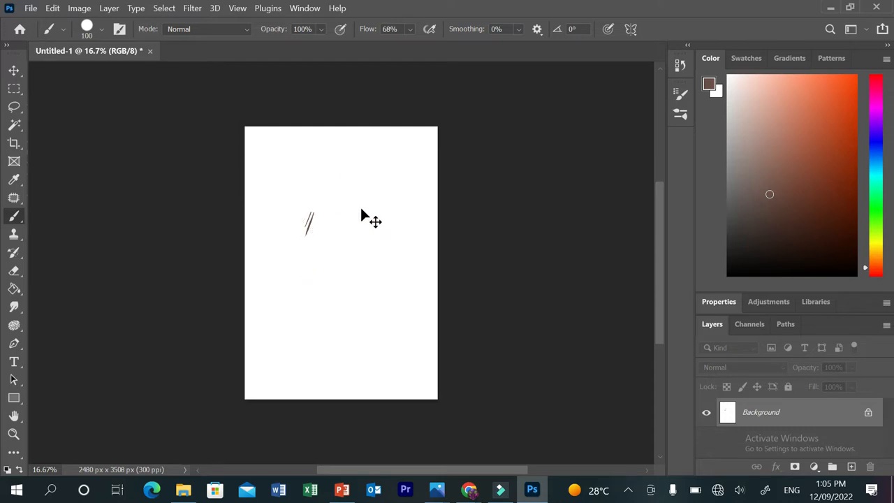
key("ctrl+z")
Step: Compare brush smoothing by painting one zigzag stroke at 98% and another at 0%, and undo both strokes
mouse_move(483, 31)
left_mouse_down()
mouse_move(577, 36)
mouse_move(480, 33)
left_mouse_up()
mouse_move(362, 133)
left_mouse_down()
mouse_move(329, 154)
mouse_move(292, 199)
mouse_move(302, 205)
mouse_move(359, 167)
mouse_move(417, 150)
mouse_move(442, 183)
mouse_move(404, 218)
mouse_move(282, 244)
mouse_move(298, 285)
mouse_move(402, 230)
mouse_move(451, 246)
mouse_move(374, 340)
mouse_move(292, 336)
left_mouse_up()
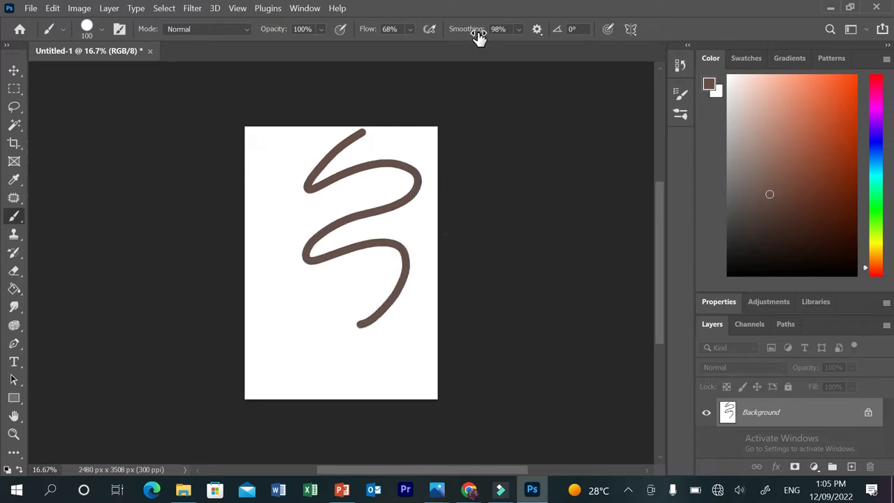
left_click_drag(479, 36, 415, 48)
mouse_move(286, 162)
left_mouse_down()
mouse_move(248, 252)
mouse_move(323, 228)
mouse_move(257, 304)
mouse_move(348, 258)
mouse_move(298, 324)
mouse_move(337, 327)
mouse_move(298, 380)
left_mouse_up()
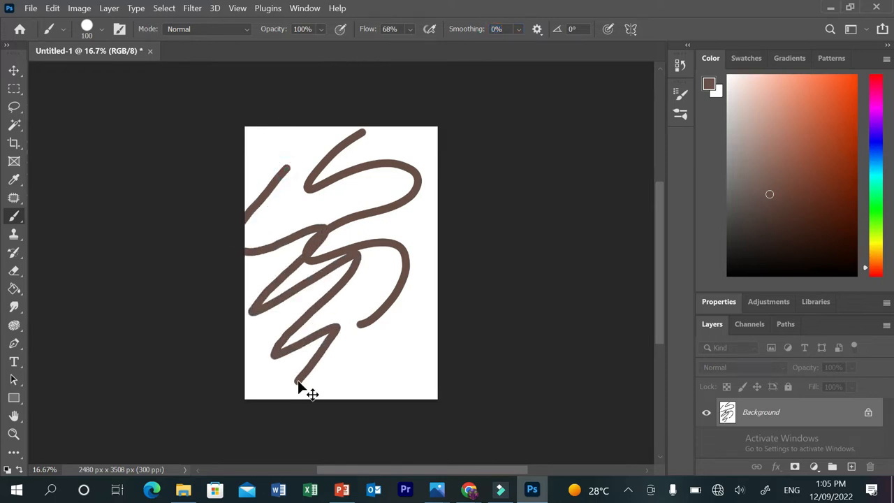
key("ctrl+z")
key("ctrl+z")
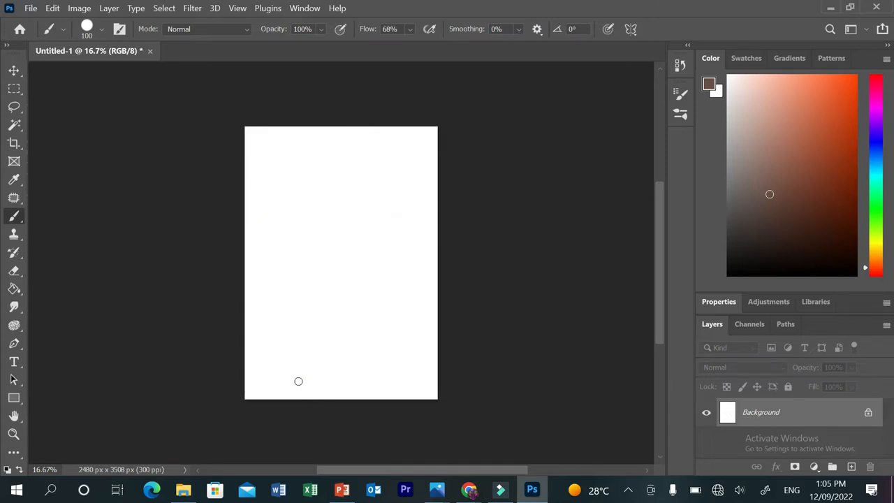
Step: Expand the Dry Media Brushes group and try the Kyle's Eraser - Natural Edge preset
left_click(682, 116)
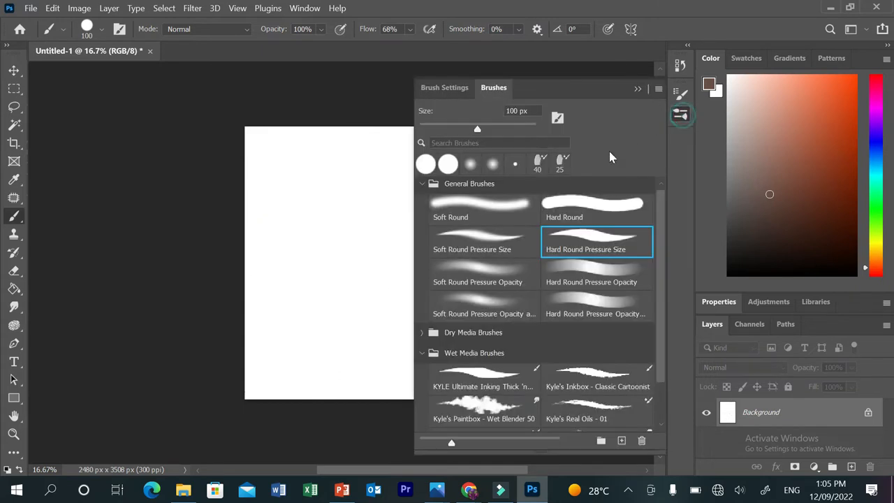
left_click(426, 334)
scroll(659, 242, "down", 4)
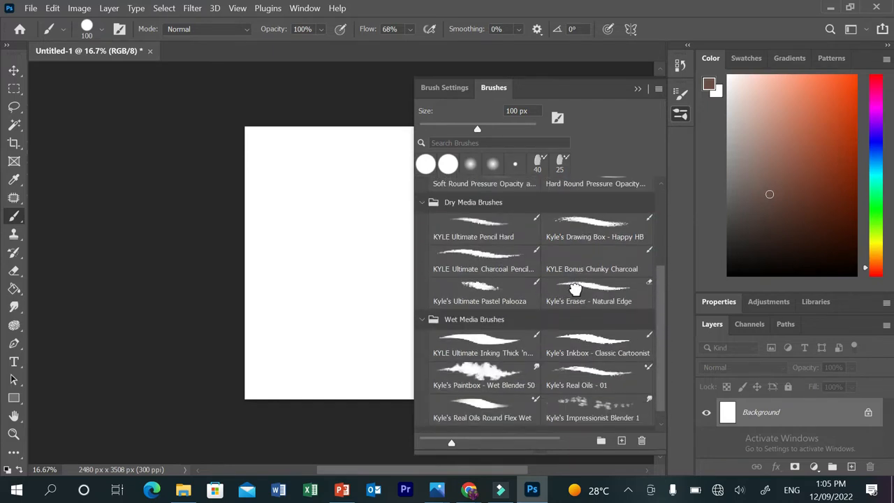
left_click(566, 290)
left_click(638, 90)
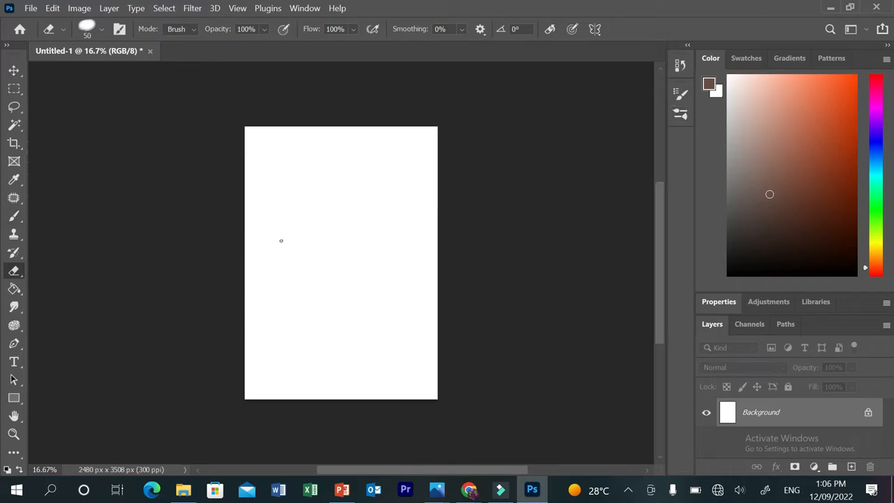
Step: Set the foreground color to dark brown and sketch thin pencil strokes with the Kyle's Drawing Box - Happy HB brush
left_click(843, 229)
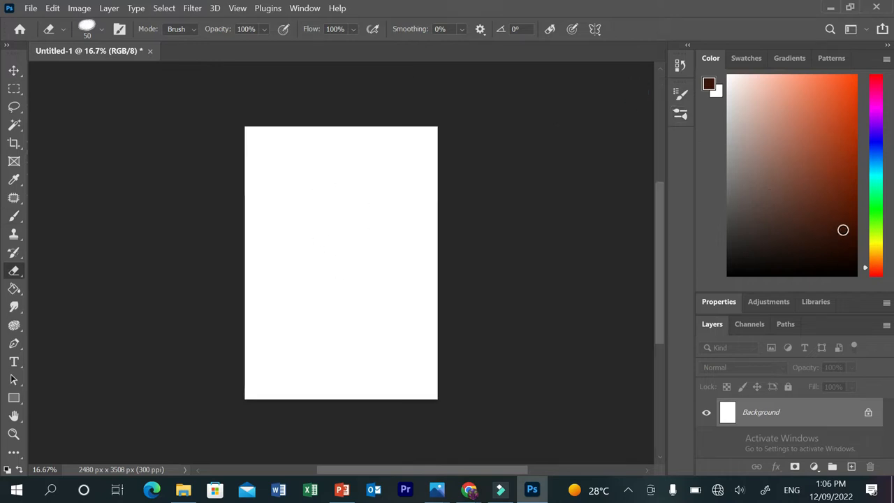
left_click(14, 217)
left_click(680, 113)
left_click_drag(566, 302, 515, 339)
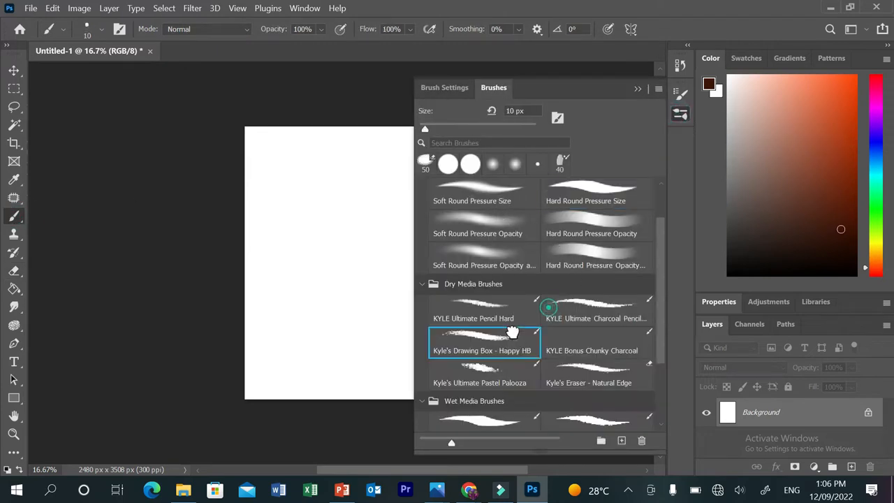
left_click(637, 89)
left_click_drag(340, 187, 308, 223)
mouse_move(362, 185)
left_mouse_down()
mouse_move(325, 218)
mouse_move(340, 257)
mouse_move(342, 303)
left_mouse_up()
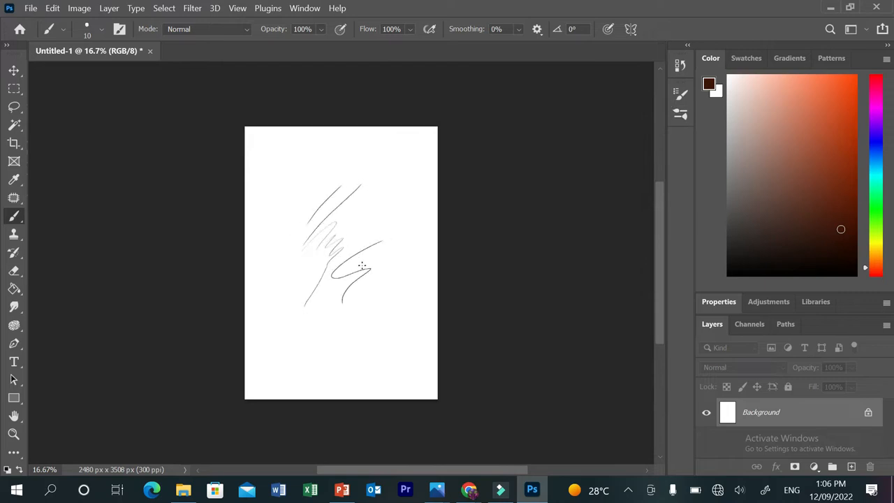
Step: Draw light textured lines and heavy solid zigzags among the pencil strokes at 200% zoom
scroll(362, 265, "up", 6)
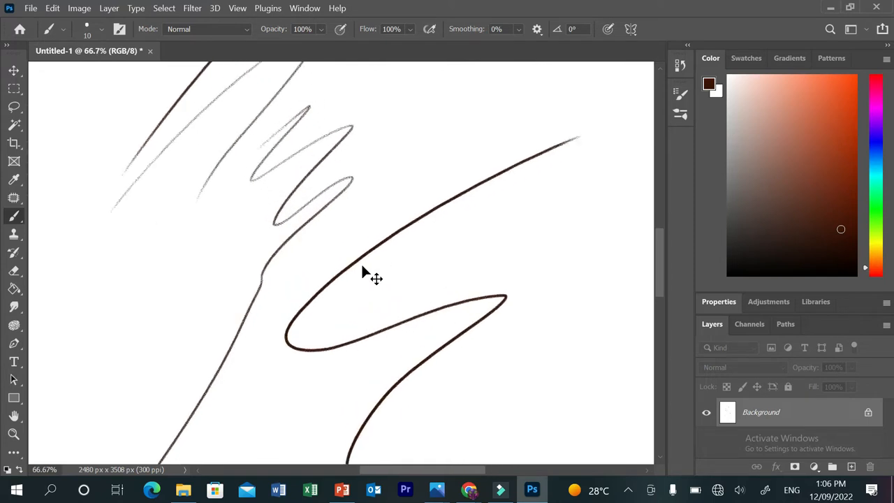
left_click_drag(367, 159, 302, 204)
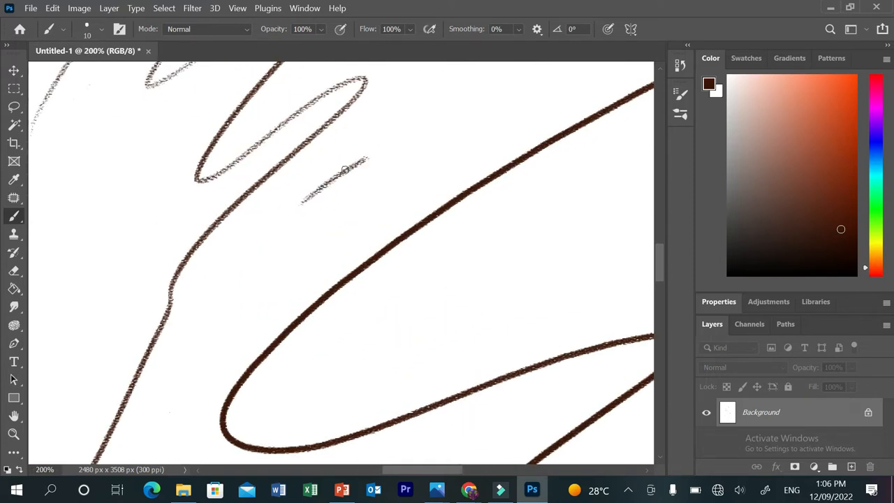
left_click_drag(422, 131, 310, 226)
left_click_drag(443, 143, 367, 249)
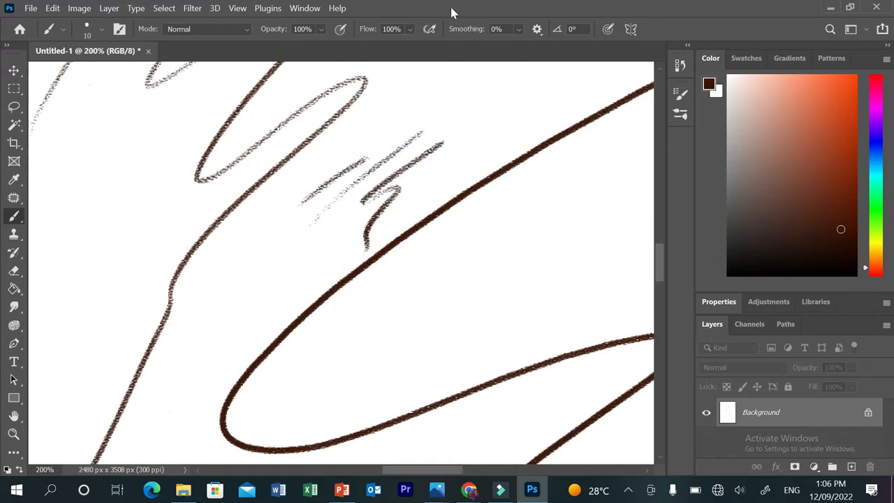
mouse_move(512, 123)
left_mouse_down()
mouse_move(322, 231)
mouse_move(548, 140)
mouse_move(498, 228)
left_mouse_up()
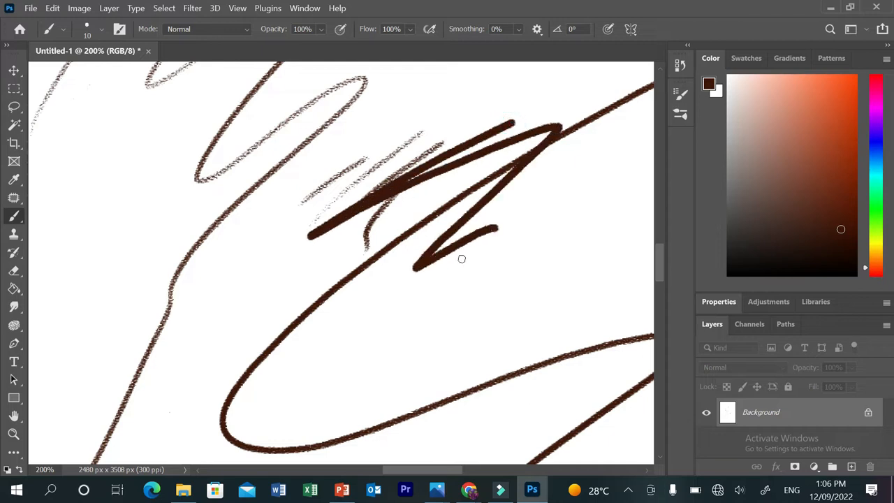
mouse_move(468, 267)
left_mouse_down()
mouse_move(412, 338)
mouse_move(321, 405)
mouse_move(116, 310)
mouse_move(91, 271)
left_mouse_up()
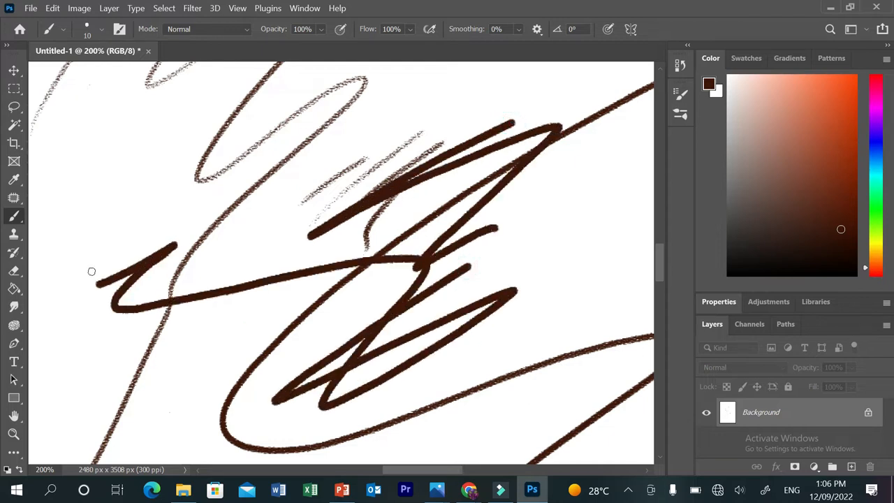
Step: Shade small textured patches beside the zigzags with the pencil brush and finish with a heavy squiggle below them
left_click_drag(146, 147, 105, 192)
left_click_drag(150, 159, 120, 195)
mouse_move(146, 152)
left_mouse_down()
mouse_move(126, 168)
mouse_move(143, 139)
mouse_move(105, 164)
mouse_move(84, 122)
mouse_move(132, 105)
mouse_move(76, 132)
left_mouse_up()
mouse_move(163, 166)
left_mouse_down()
mouse_move(154, 183)
mouse_move(171, 190)
mouse_move(150, 210)
mouse_move(173, 243)
mouse_move(236, 265)
left_mouse_up()
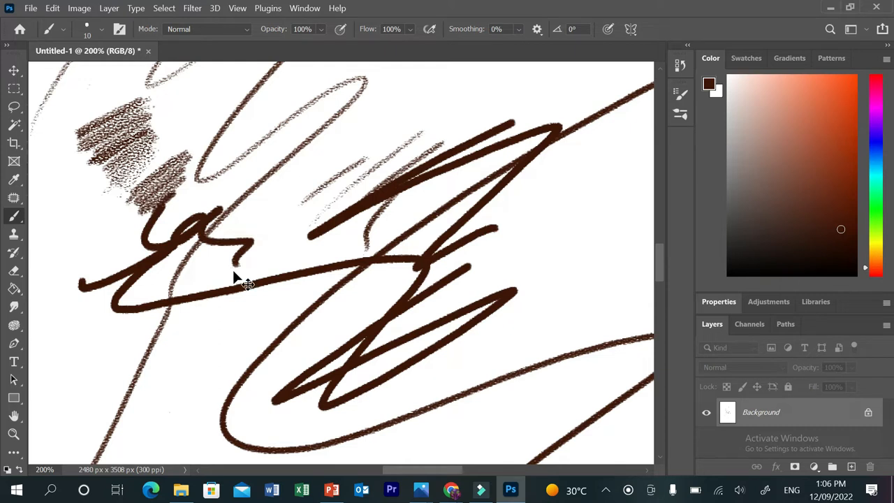
Step: Select the KYLE Bonus Chunky Charcoal brush at 112 px and paint thick dark brown strokes beside the pencil lines
key("ctrl+minus")
key("ctrl+minus")
key("ctrl+minus")
key("ctrl+minus")
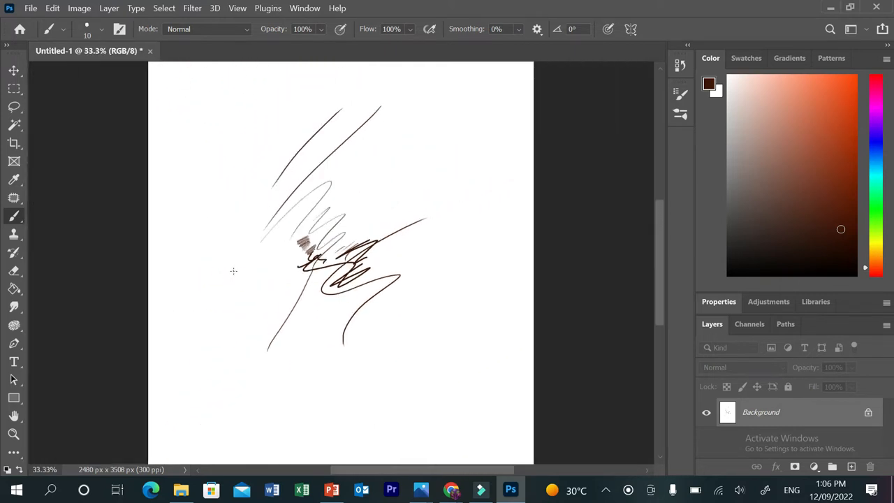
left_click(681, 116)
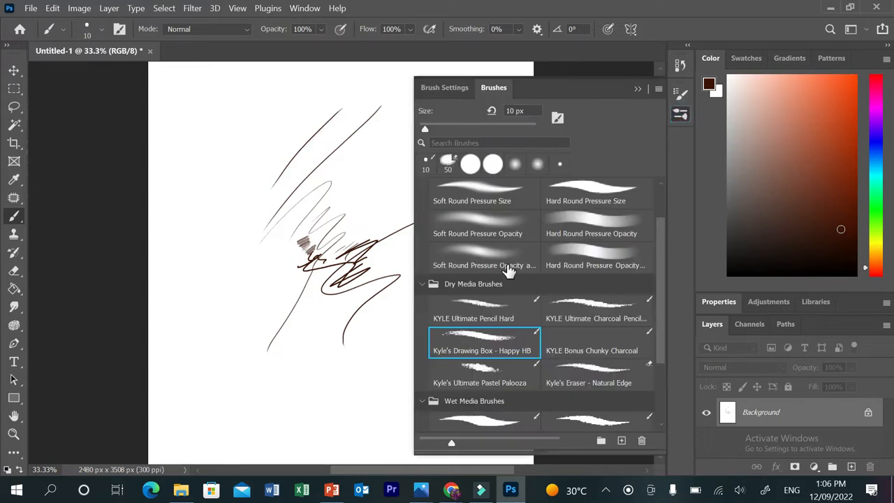
left_click(627, 345)
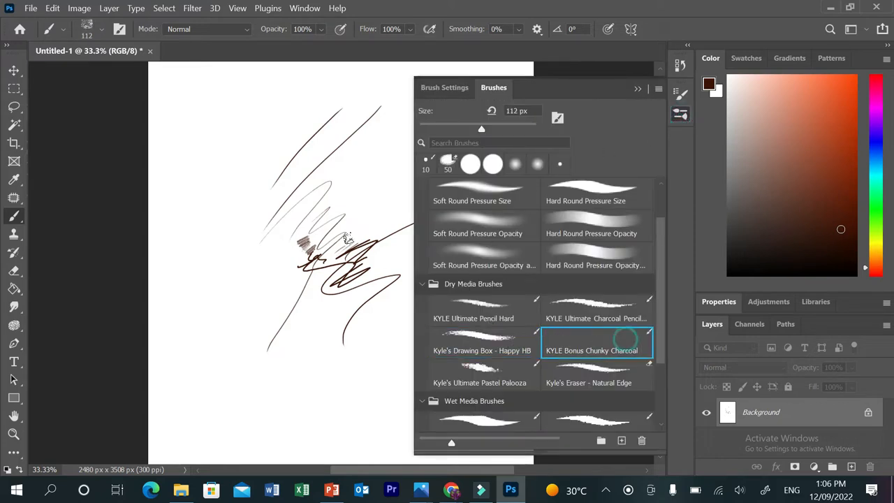
mouse_move(249, 220)
left_mouse_down()
mouse_move(222, 253)
mouse_move(253, 191)
mouse_move(228, 223)
mouse_move(213, 210)
mouse_move(226, 178)
mouse_move(273, 129)
mouse_move(265, 146)
mouse_move(245, 145)
mouse_move(250, 159)
mouse_move(224, 188)
mouse_move(224, 208)
left_mouse_up()
Step: Paint over the charcoal patch in orange-brown and medium brown with the same chunky charcoal brush
left_click(815, 127)
left_click(822, 203)
left_click_drag(822, 204, 818, 200)
mouse_move(232, 182)
left_mouse_down()
mouse_move(205, 202)
mouse_move(224, 152)
left_mouse_up()
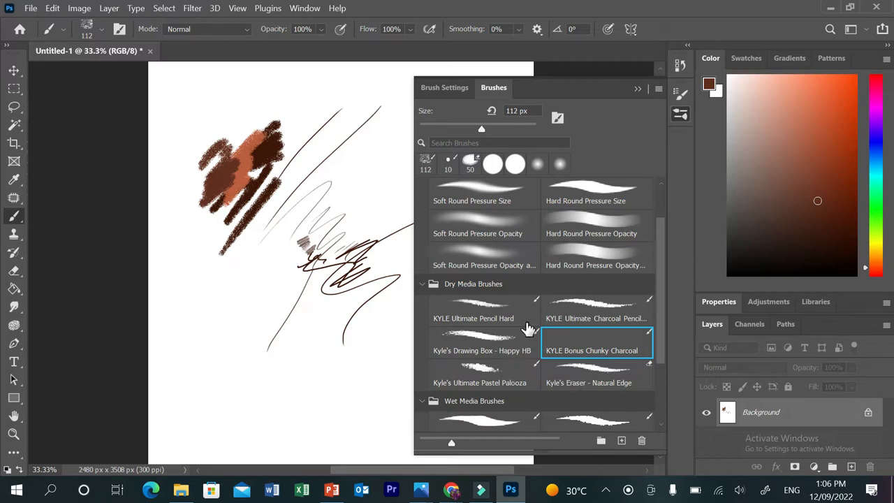
Step: Sketch fine lines over the charcoal patch with KYLE Ultimate Charcoal Pencil, and freehand curves below it with KYLE Ultimate Inking Thick 'n
left_click(591, 307)
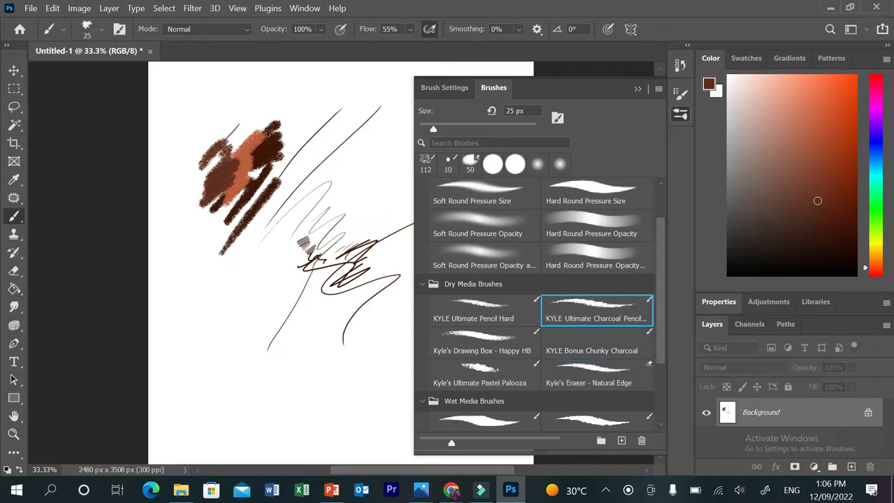
left_click_drag(227, 140, 251, 120)
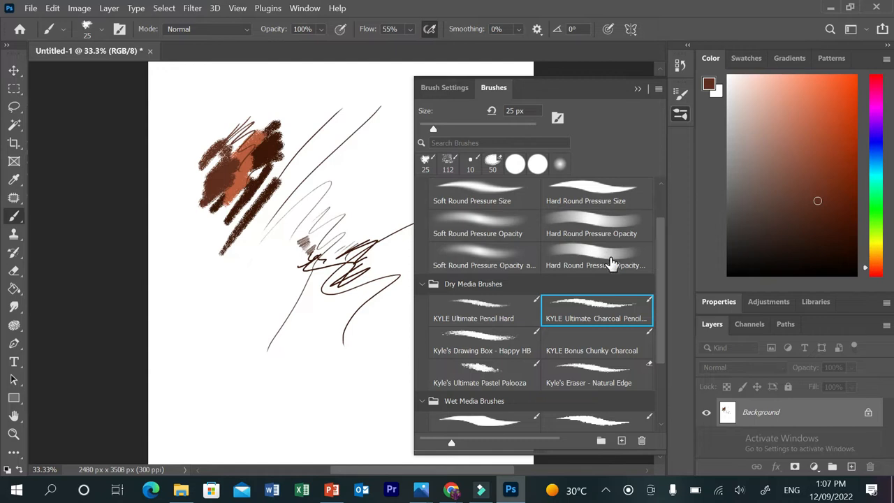
scroll(663, 348, "down", 3)
left_click(482, 323)
mouse_move(270, 253)
left_mouse_down()
mouse_move(206, 337)
mouse_move(261, 319)
mouse_move(286, 344)
left_mouse_up()
mouse_move(363, 329)
left_mouse_down()
mouse_move(338, 289)
mouse_move(300, 297)
left_mouse_up()
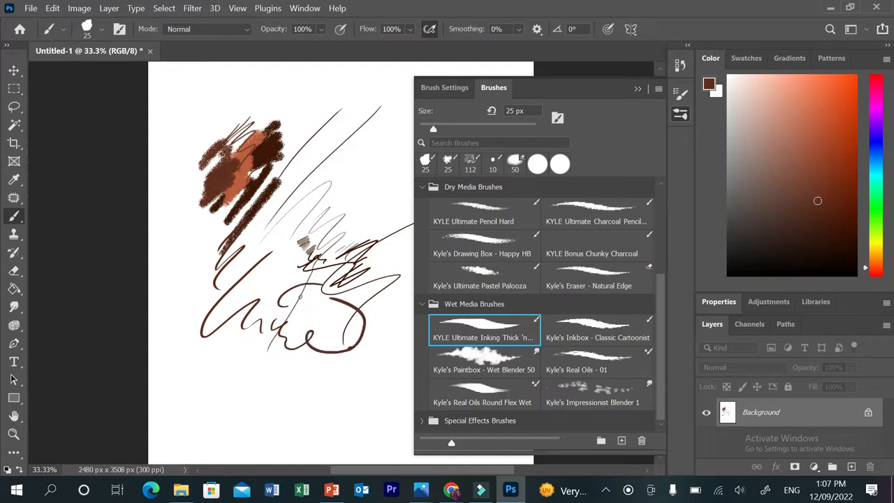
mouse_move(182, 291)
left_mouse_down()
mouse_move(220, 289)
mouse_move(217, 314)
left_mouse_up()
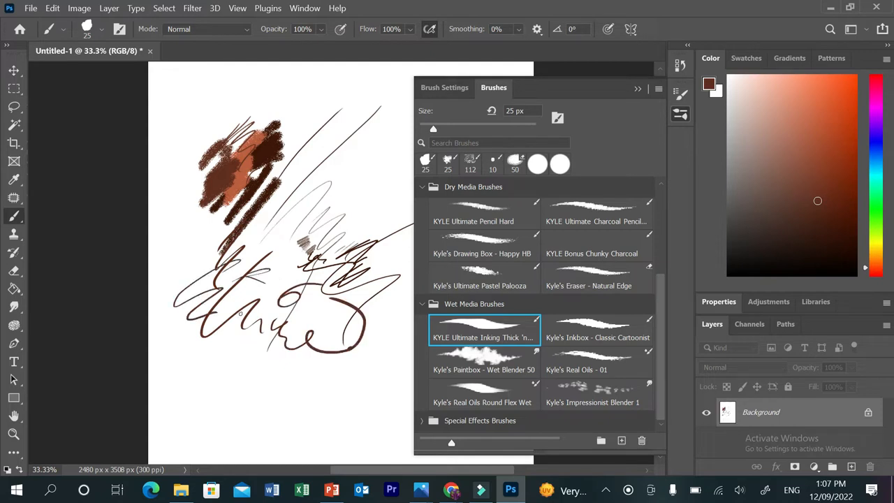
Step: Blend the charcoal patch and ink curves with Kyle's Paintbox - Wet Blender 50, and streak the pencil lines with Kyle's Real Oils - 01
left_click(484, 358)
mouse_move(238, 279)
left_mouse_down()
mouse_move(195, 325)
mouse_move(182, 293)
mouse_move(218, 235)
left_mouse_up()
mouse_move(238, 175)
left_mouse_down()
mouse_move(252, 142)
mouse_move(265, 143)
mouse_move(232, 190)
mouse_move(253, 186)
mouse_move(212, 175)
left_mouse_up()
left_click(580, 353)
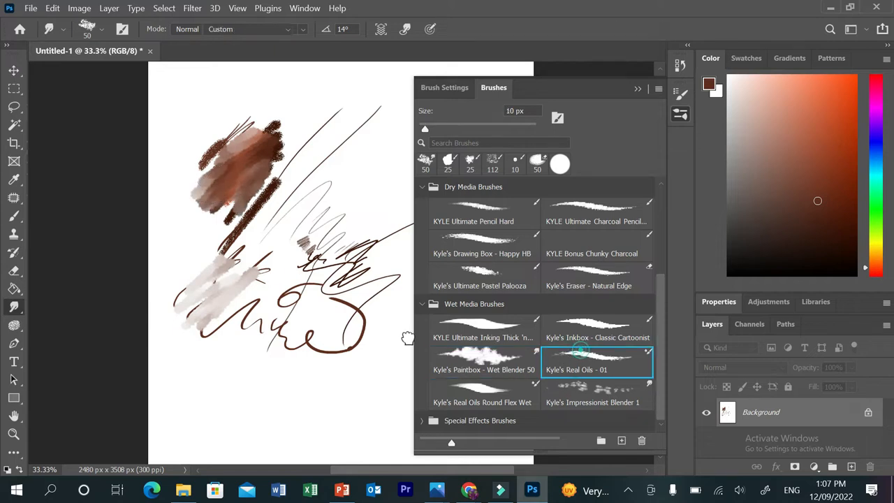
mouse_move(327, 187)
left_mouse_down()
mouse_move(321, 195)
mouse_move(343, 209)
mouse_move(366, 182)
mouse_move(313, 274)
left_mouse_up()
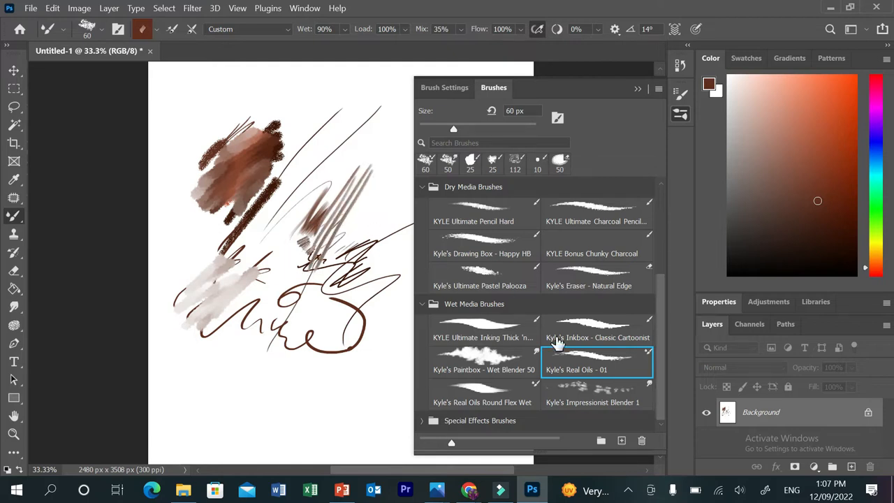
Step: Smudge across most of the painted strokes with Kyle's Impressionist Blender 1 at 127 px
left_click(566, 395)
left_click_drag(337, 164, 325, 178)
mouse_move(301, 226)
left_mouse_down()
mouse_move(297, 248)
mouse_move(344, 186)
mouse_move(360, 183)
mouse_move(309, 262)
mouse_move(314, 275)
mouse_move(358, 211)
mouse_move(300, 292)
mouse_move(258, 318)
mouse_move(310, 243)
mouse_move(216, 325)
mouse_move(266, 261)
mouse_move(247, 261)
mouse_move(192, 320)
mouse_move(199, 280)
mouse_move(266, 214)
mouse_move(201, 248)
mouse_move(199, 190)
mouse_move(225, 155)
mouse_move(188, 231)
mouse_move(247, 144)
mouse_move(211, 213)
mouse_move(251, 145)
mouse_move(221, 210)
mouse_move(267, 138)
mouse_move(222, 223)
mouse_move(256, 181)
mouse_move(240, 236)
mouse_move(261, 132)
mouse_move(213, 228)
mouse_move(260, 128)
mouse_move(202, 232)
mouse_move(237, 126)
mouse_move(185, 228)
mouse_move(249, 108)
mouse_move(186, 222)
mouse_move(209, 163)
mouse_move(214, 154)
mouse_move(180, 246)
mouse_move(234, 147)
mouse_move(249, 142)
mouse_move(201, 231)
mouse_move(272, 123)
mouse_move(281, 127)
mouse_move(219, 261)
mouse_move(206, 264)
mouse_move(277, 170)
mouse_move(266, 151)
mouse_move(248, 207)
mouse_move(275, 213)
mouse_move(274, 237)
left_mouse_up()
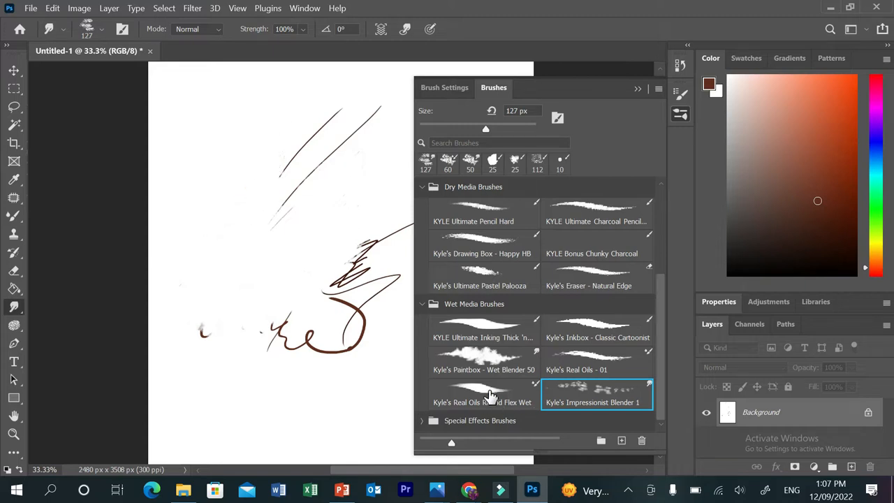
Step: Paint a dense orange-brown patch on the page with Kyle's Real Oils Round Flex Wet at 100 px
left_click(491, 396)
left_click_drag(848, 164, 828, 126)
mouse_move(292, 166)
left_mouse_down()
mouse_move(253, 238)
mouse_move(302, 184)
mouse_move(274, 243)
mouse_move(294, 218)
mouse_move(278, 257)
mouse_move(282, 264)
mouse_move(281, 226)
mouse_move(293, 254)
mouse_move(273, 280)
mouse_move(273, 249)
mouse_move(246, 242)
mouse_move(234, 297)
mouse_move(235, 212)
mouse_move(249, 228)
mouse_move(213, 260)
mouse_move(246, 181)
mouse_move(236, 226)
mouse_move(270, 166)
mouse_move(274, 191)
mouse_move(258, 230)
mouse_move(265, 166)
mouse_move(258, 217)
mouse_move(278, 160)
mouse_move(271, 219)
left_mouse_up()
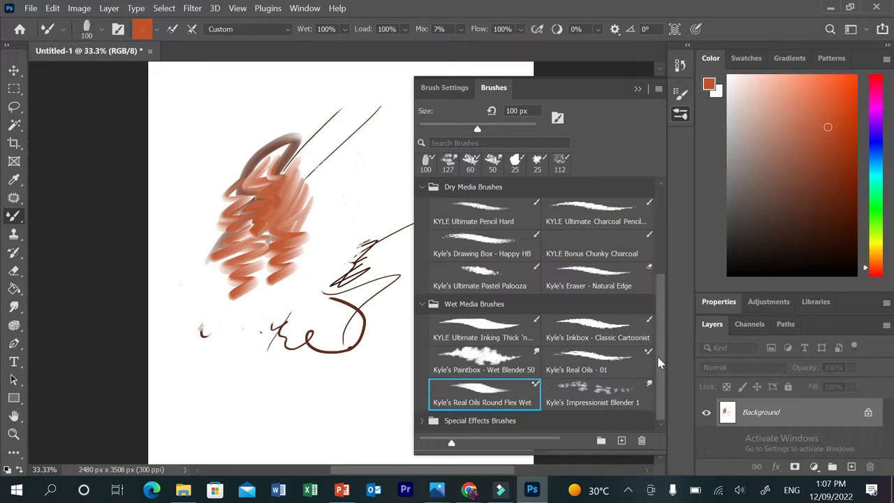
Step: Cover the patch and its surroundings with leafy orange-brown texture using the Kyle's Concept Brushes foliage preset from Special Effects Brushes
left_click(422, 421)
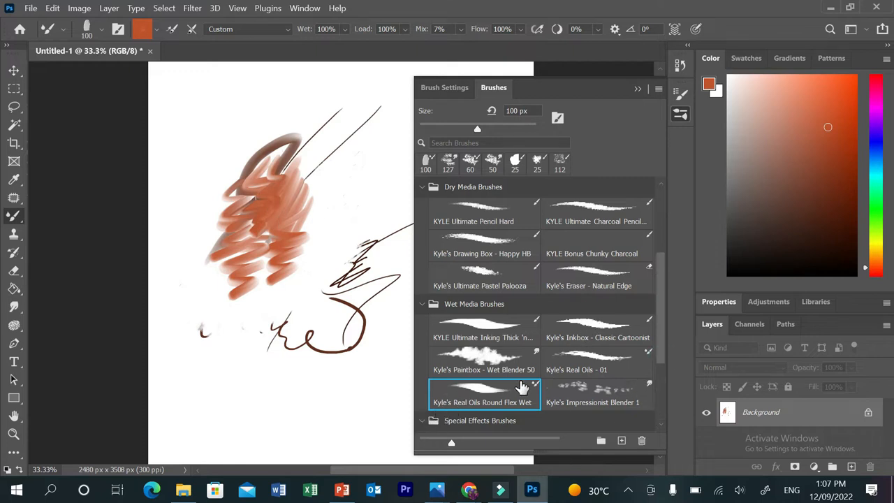
left_click_drag(659, 327, 651, 409)
left_click(595, 378)
mouse_move(300, 180)
left_mouse_down()
mouse_move(301, 210)
mouse_move(225, 250)
mouse_move(311, 178)
mouse_move(225, 225)
mouse_move(306, 162)
mouse_move(220, 208)
mouse_move(309, 128)
mouse_move(284, 134)
mouse_move(234, 311)
mouse_move(205, 293)
mouse_move(200, 300)
mouse_move(306, 432)
mouse_move(339, 384)
mouse_move(290, 389)
mouse_move(332, 358)
mouse_move(374, 293)
mouse_move(370, 248)
mouse_move(346, 220)
mouse_move(306, 208)
mouse_move(294, 182)
mouse_move(308, 143)
left_mouse_up()
Step: Paint a dotted halftone band along the foliage's upper edge with Kyle's Screentones 38 enlarged to 400 px
left_click(595, 409)
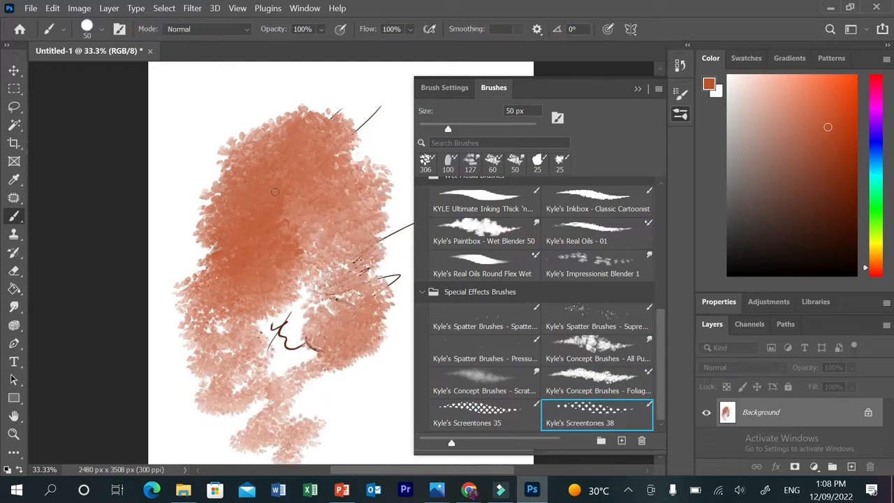
key("bracketright")
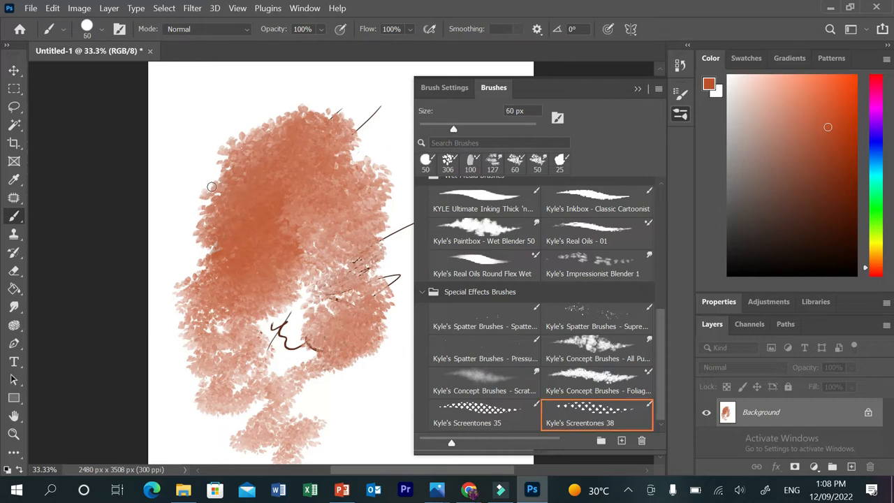
key("bracketright")
key("bracketright")
key("bracketright")
key("bracketright")
key("bracketright")
key("bracketright")
key("bracketright")
key("bracketright")
mouse_move(293, 110)
left_mouse_down()
mouse_move(221, 128)
mouse_move(229, 158)
mouse_move(319, 141)
mouse_move(222, 183)
mouse_move(199, 231)
left_mouse_up()
Step: Paint a second halftone band along the foliage's outer edge with Kyle's Screentones 35 enlarged to 250 px
left_click(495, 417)
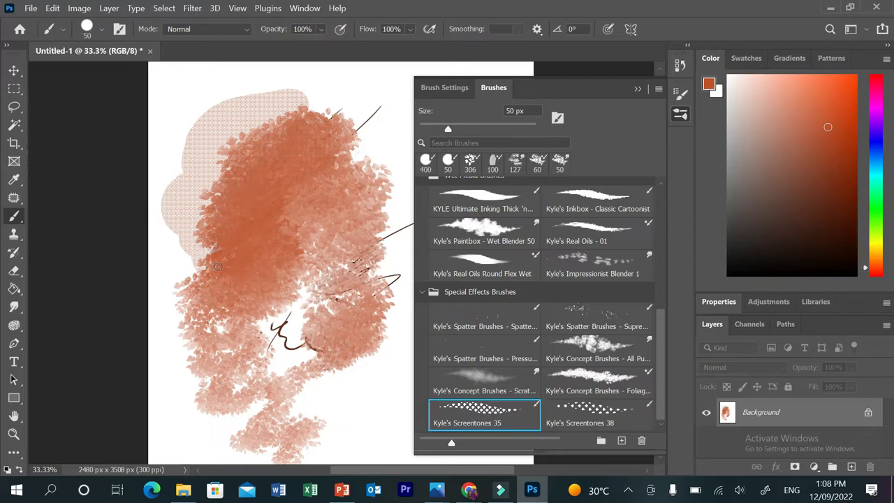
key("bracketright")
key("bracketright")
key("bracketright")
key("bracketright")
key("bracketright")
key("bracketright")
key("bracketright")
key("bracketright")
key("bracketright")
key("bracketright")
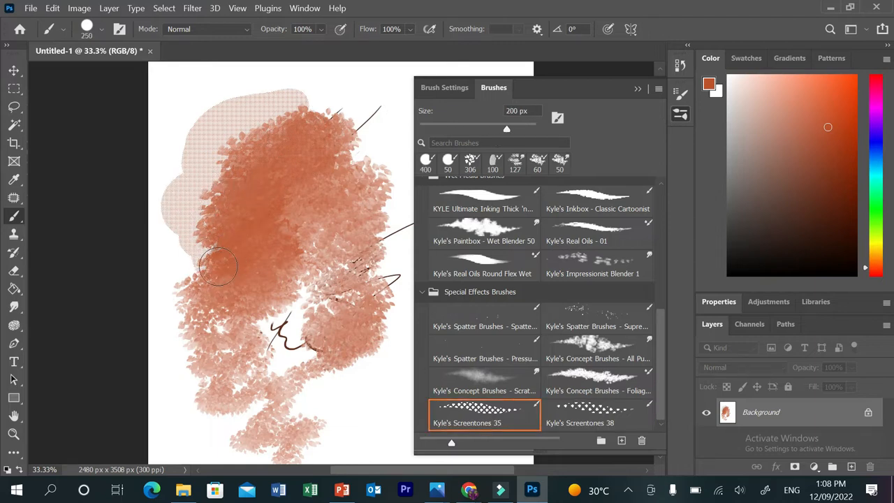
mouse_move(286, 140)
left_mouse_down()
mouse_move(223, 163)
mouse_move(257, 186)
mouse_move(175, 248)
mouse_move(196, 260)
mouse_move(203, 318)
left_mouse_up()
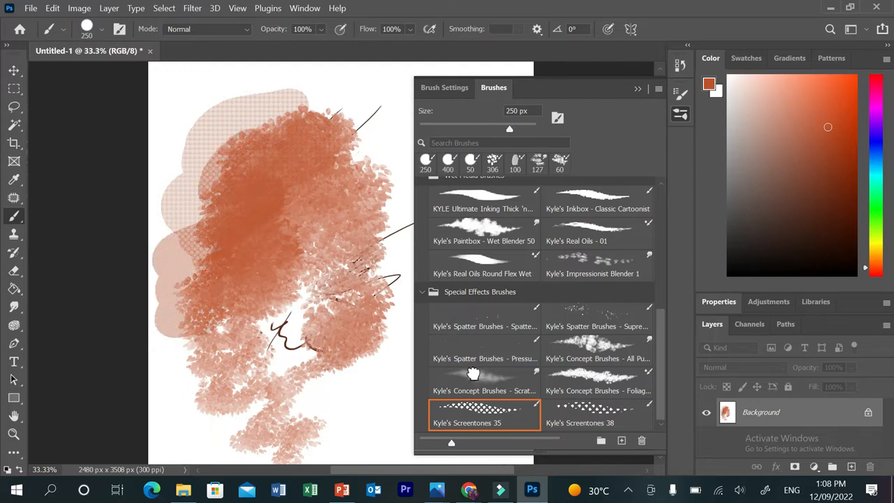
Step: Smudge part of the foliage with the 175 px Kyle's Concept Brushes scratch preset, and scatter droplets with two 284 px Kyle's Spatter Brushes
left_click(474, 375)
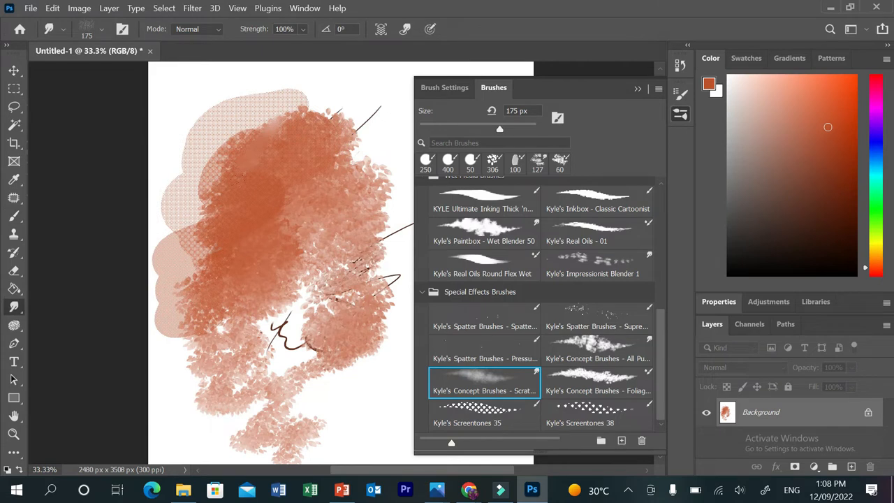
left_click(484, 318)
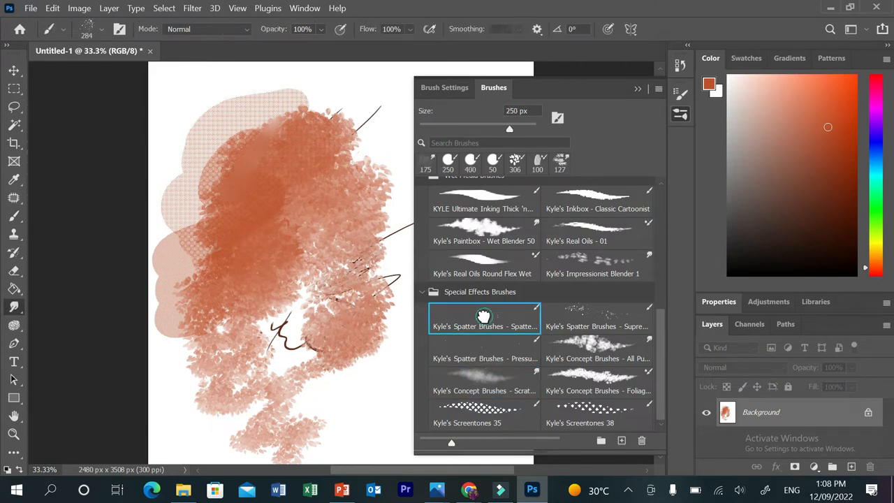
mouse_move(295, 198)
left_mouse_down()
mouse_move(361, 269)
mouse_move(353, 377)
mouse_move(307, 419)
mouse_move(318, 413)
left_mouse_up()
left_click(594, 318)
mouse_move(356, 204)
left_mouse_down()
mouse_move(318, 281)
mouse_move(199, 292)
mouse_move(220, 216)
left_mouse_up()
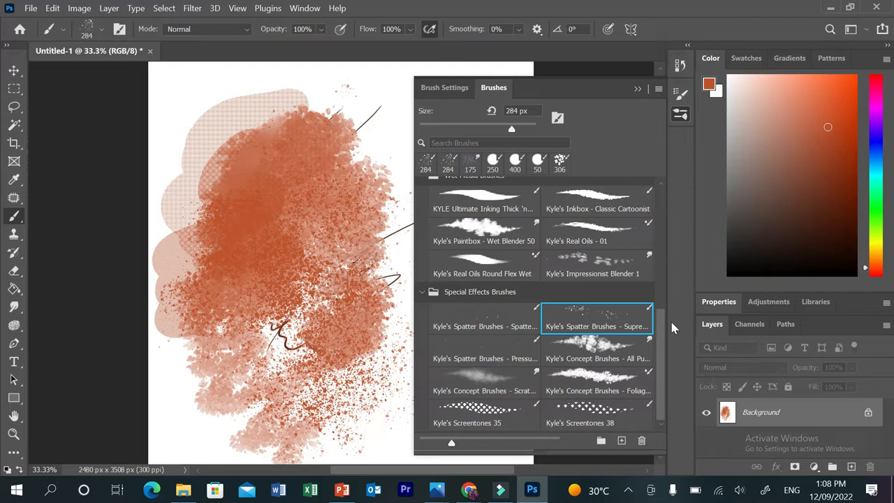
left_click_drag(663, 341, 673, 174)
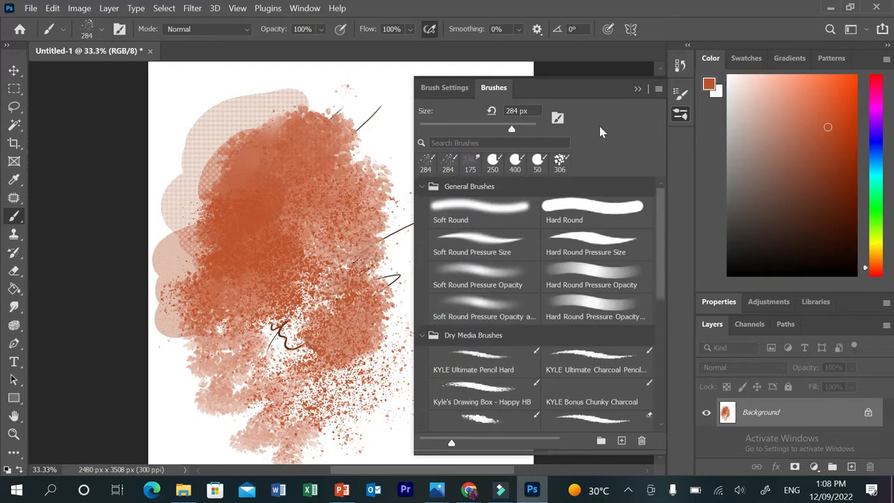
left_click(637, 89)
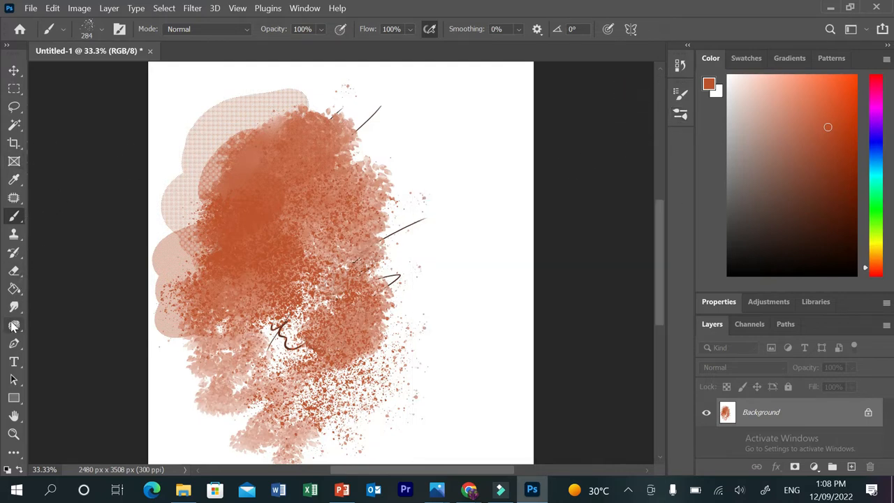
Step: Erase broad diagonal swaths through the painted area with the Eraser enlarged to 500 px
left_click(14, 271)
left_click_drag(353, 157, 178, 248)
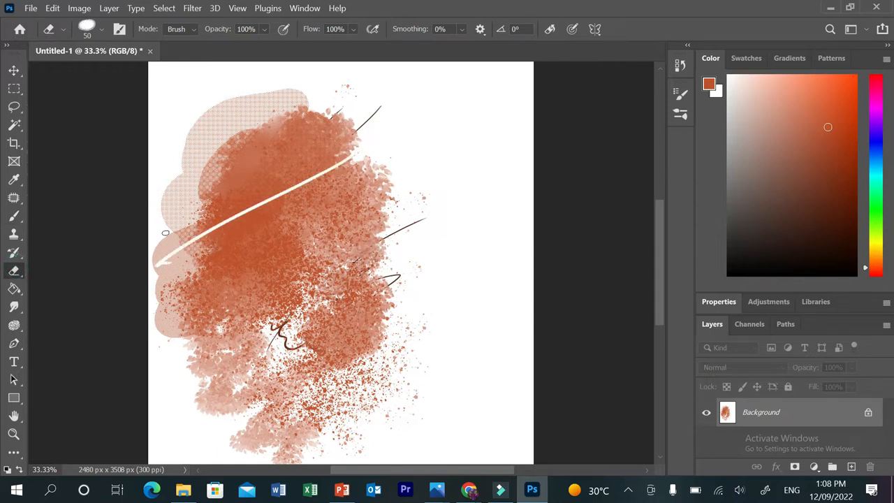
key("bracketright")
key("bracketright")
key("bracketright")
key("bracketright")
key("bracketright")
key("bracketright")
key("bracketright")
key("bracketright")
mouse_move(190, 208)
left_mouse_down()
mouse_move(214, 218)
mouse_move(308, 165)
mouse_move(352, 132)
mouse_move(353, 105)
mouse_move(150, 195)
mouse_move(211, 142)
mouse_move(298, 116)
mouse_move(336, 91)
mouse_move(265, 92)
mouse_move(221, 107)
mouse_move(143, 180)
mouse_move(156, 260)
mouse_move(244, 234)
mouse_move(358, 141)
mouse_move(319, 208)
mouse_move(144, 322)
mouse_move(183, 358)
mouse_move(395, 209)
left_mouse_up()
Step: Switch the Eraser to the Hard Round tip and erase the remaining paint from the page
left_click(679, 116)
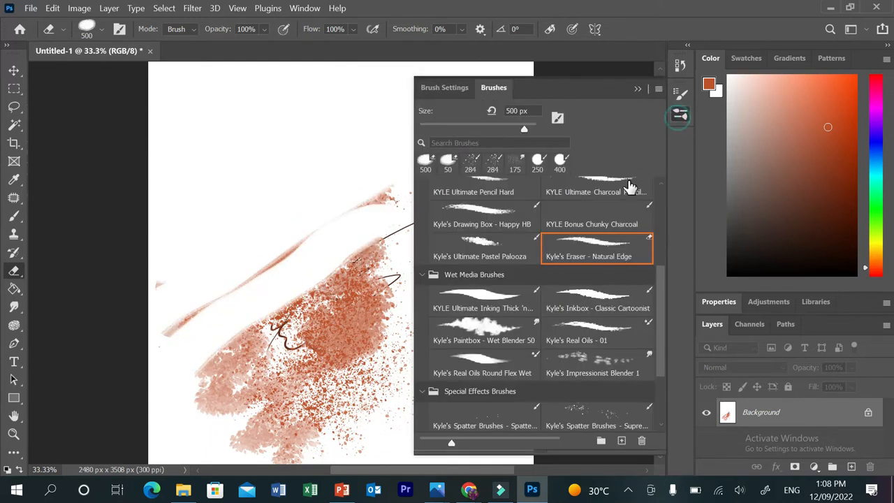
left_click_drag(660, 287, 661, 187)
left_click(578, 208)
left_click(638, 91)
mouse_move(355, 200)
left_mouse_down()
mouse_move(216, 365)
mouse_move(146, 429)
mouse_move(404, 414)
mouse_move(311, 300)
mouse_move(234, 289)
mouse_move(301, 171)
left_mouse_up()
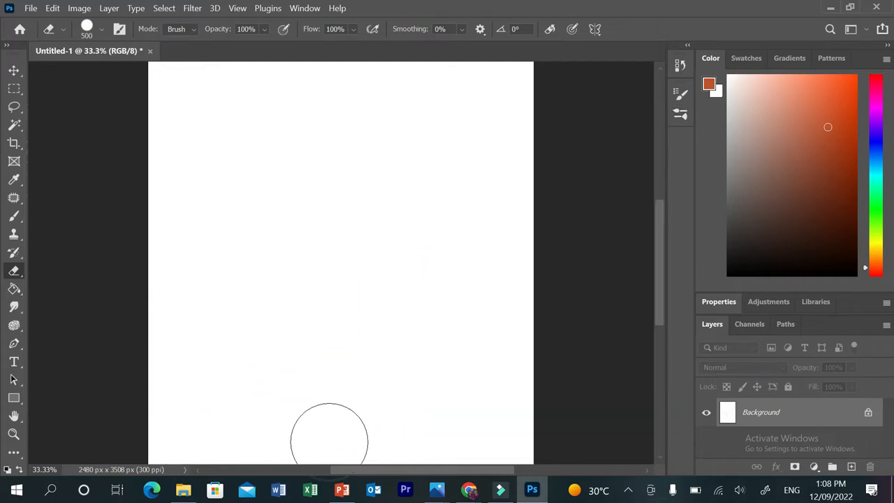
left_click(183, 489)
left_click(409, 205)
left_click(423, 219)
left_click(428, 264)
scroll(525, 147, "down", 5)
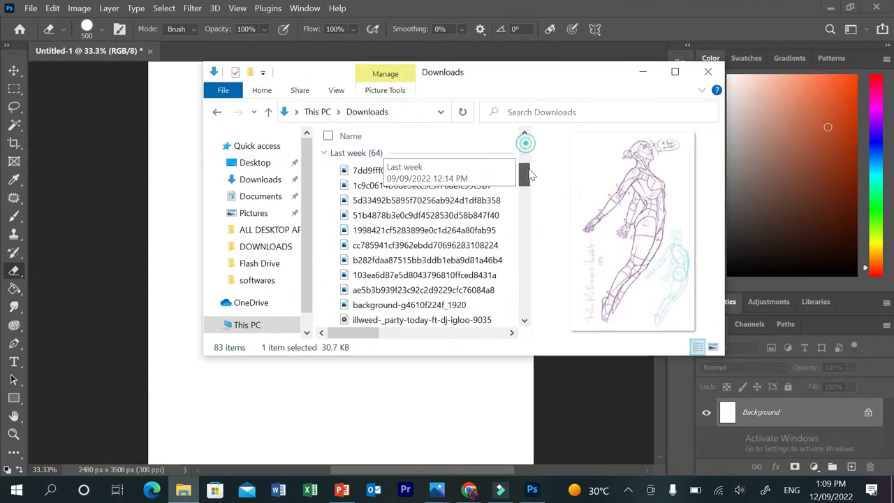
left_click(451, 219)
left_click_drag(436, 222, 177, 258)
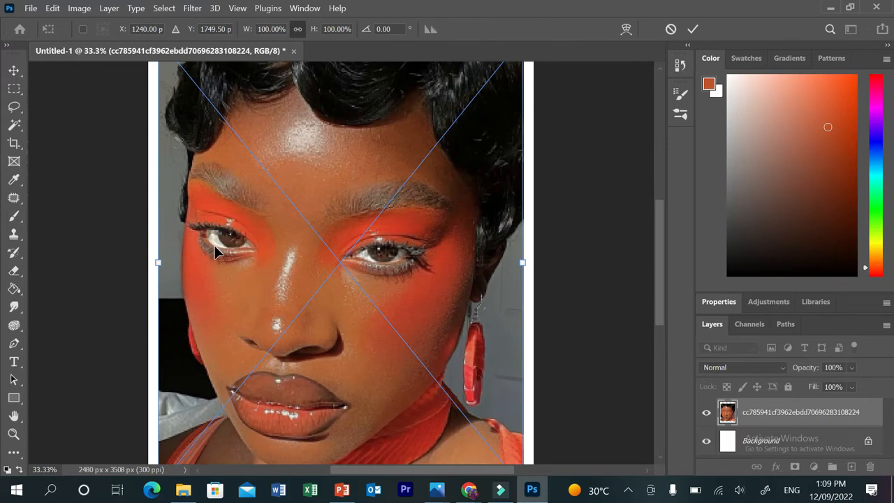
left_click(692, 28)
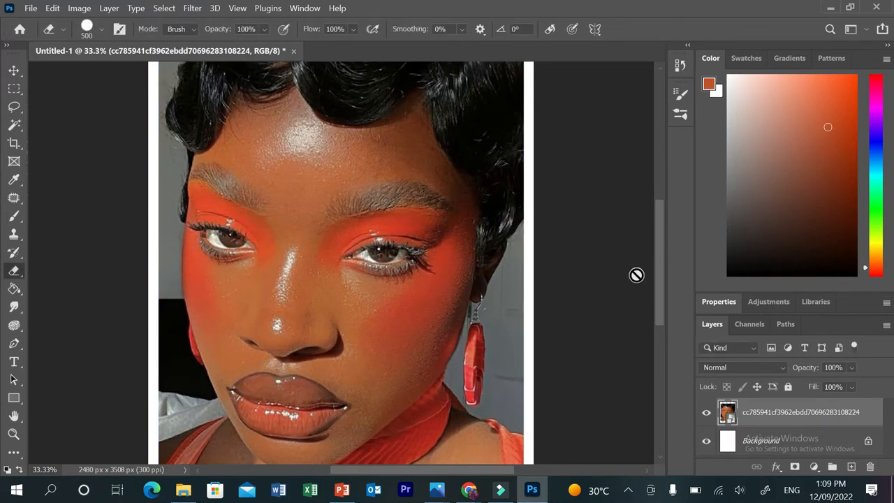
Step: Try to paint directly on the placed portrait layer with the Brush tool
left_click_drag(660, 282, 678, 292)
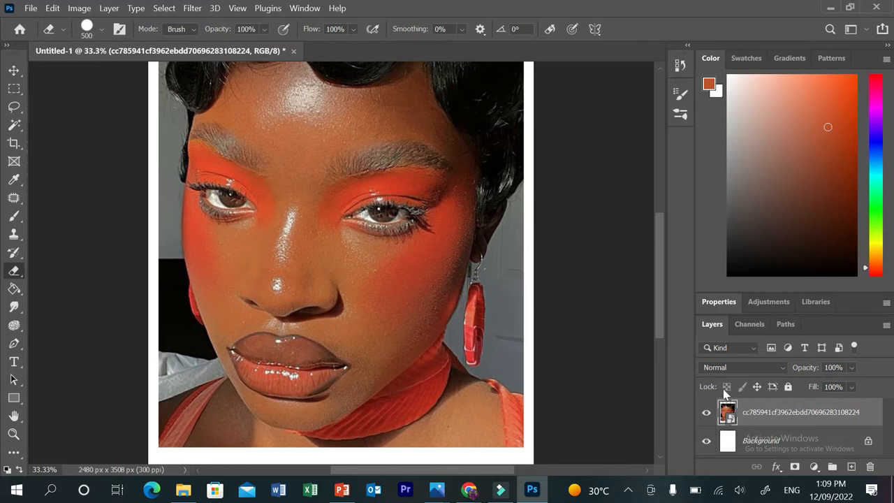
left_click(14, 216)
left_click(474, 360)
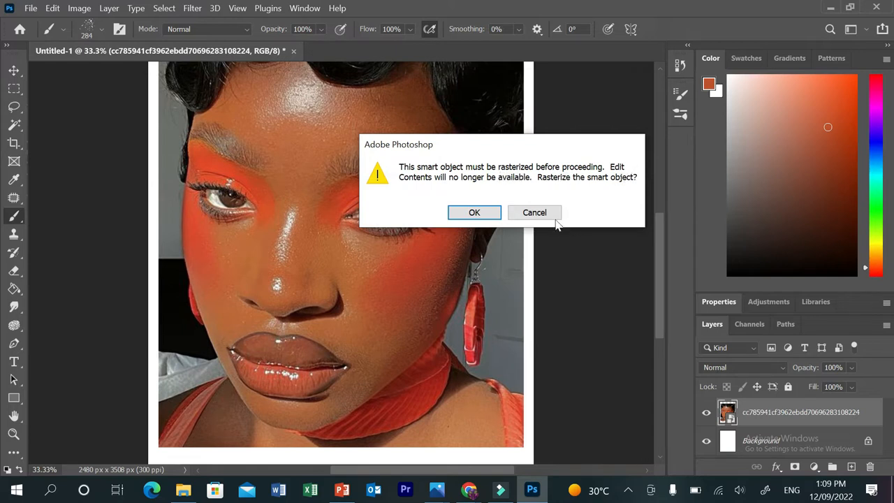
left_click(479, 215)
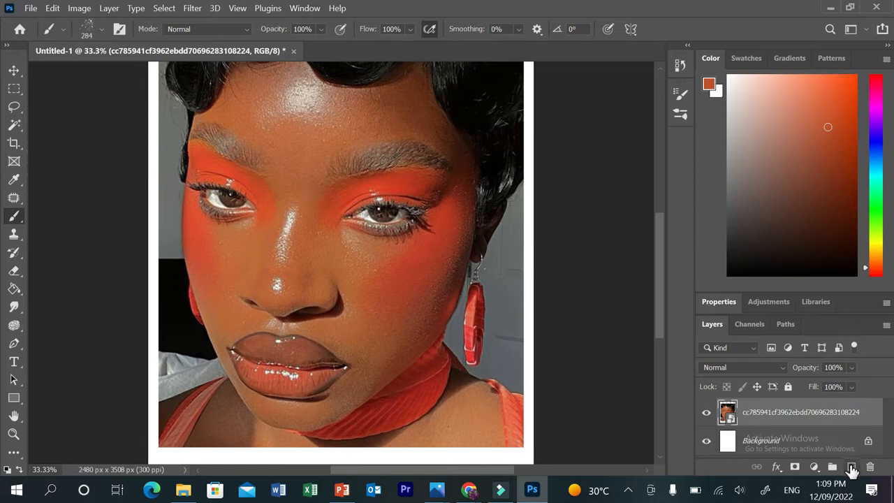
Step: Add a new layer above the portrait and ready the 25 px KYLE Ultimate Inking Thick 'n brush in default black
left_click(852, 466)
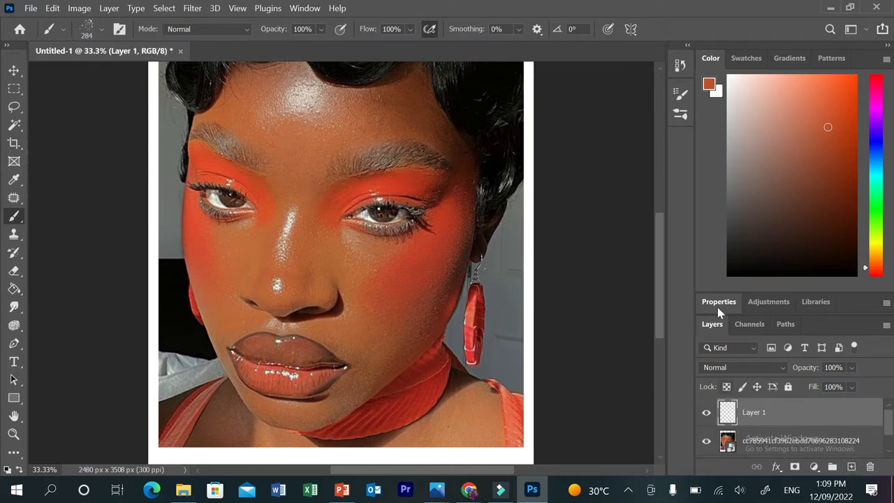
left_click(681, 116)
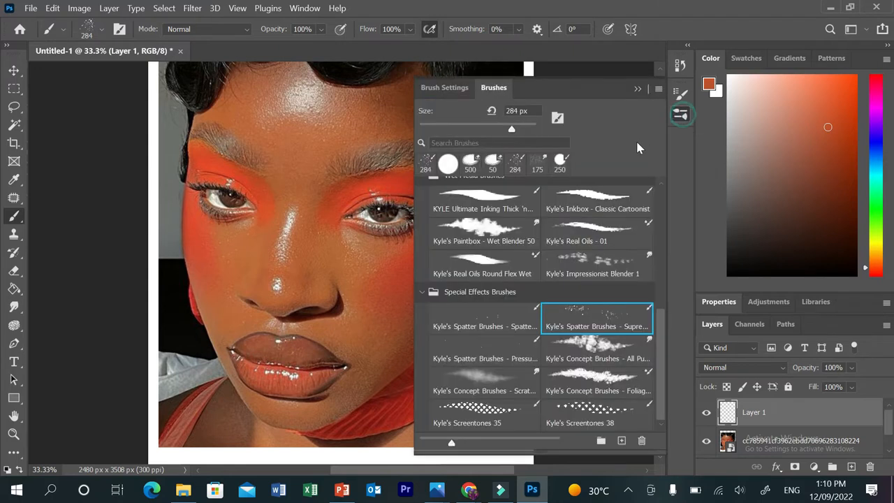
left_click_drag(660, 327, 664, 294)
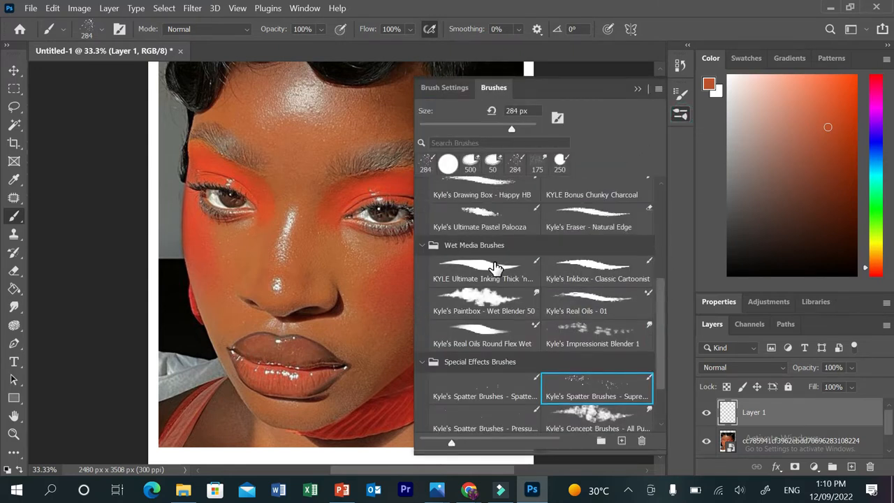
left_click(498, 267)
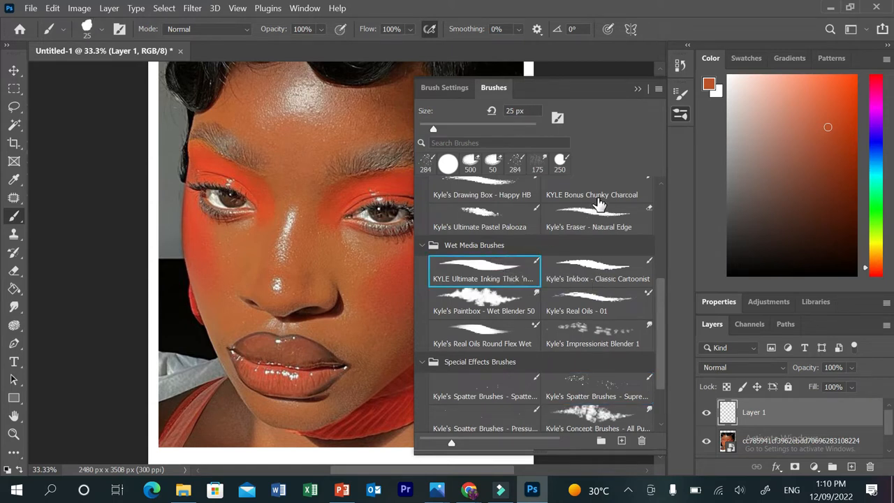
left_click(637, 89)
key("d")
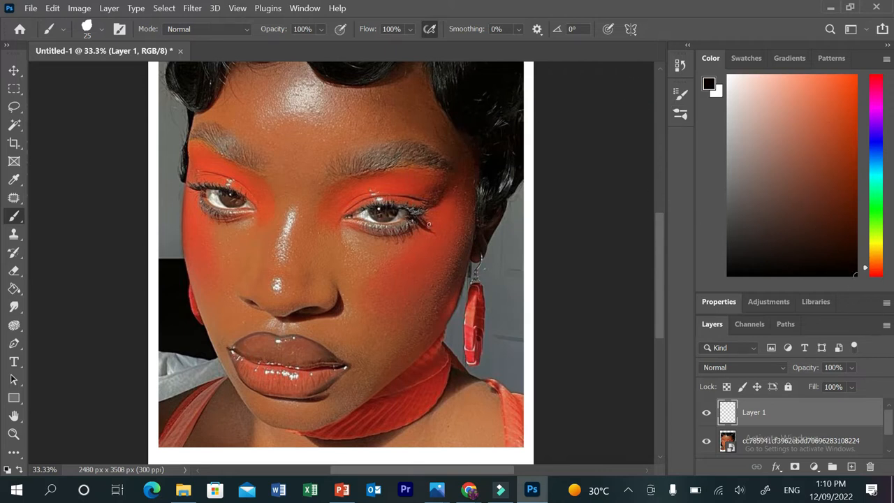
Step: Lower the portrait photo layer's opacity to 82%
left_click(795, 440)
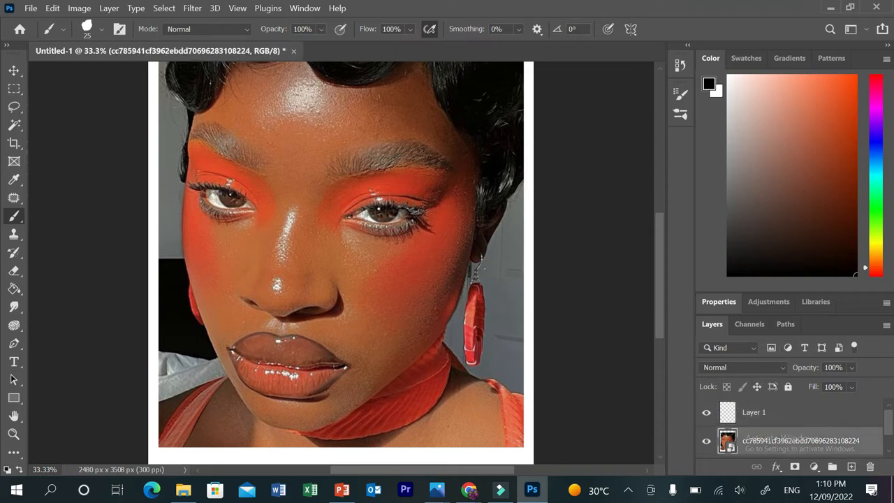
left_click(851, 368)
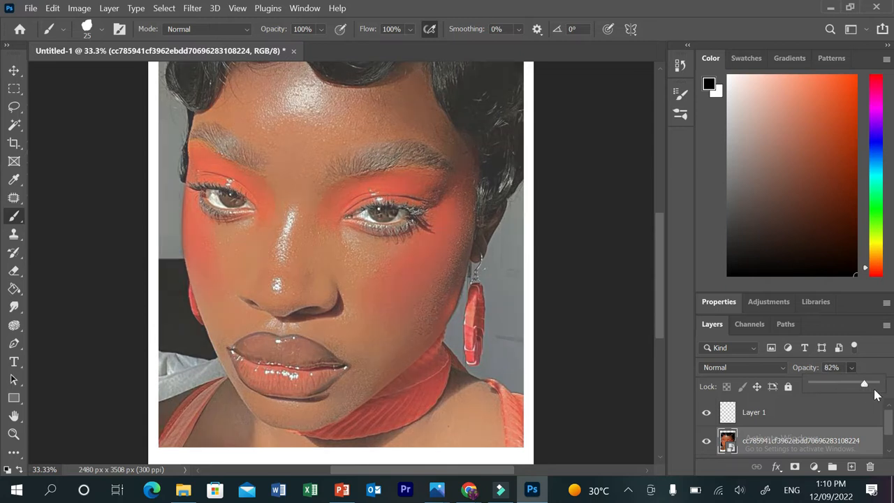
left_click(877, 367)
Step: Rename the empty layer above the portrait as lineart
left_click(786, 415)
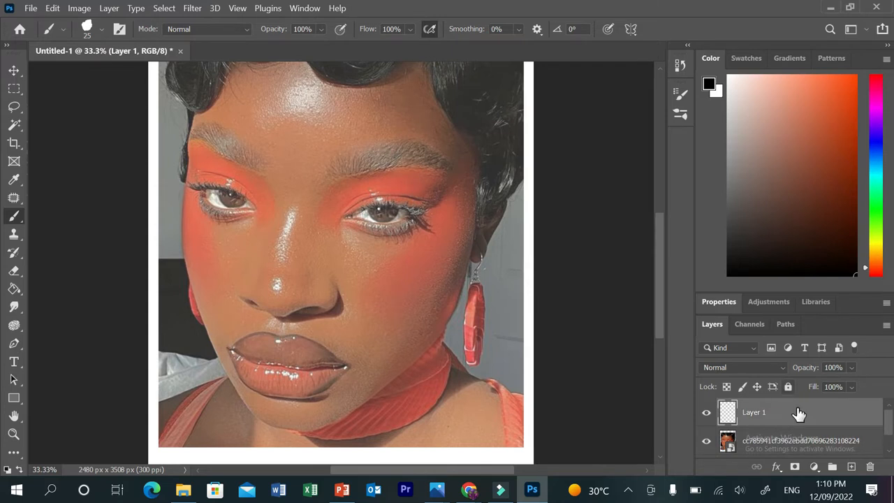
right_click(758, 417)
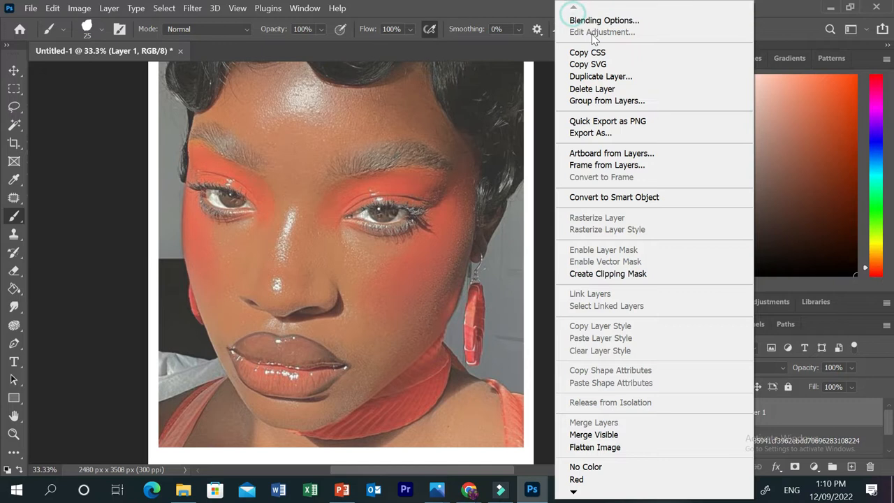
left_click(549, 327)
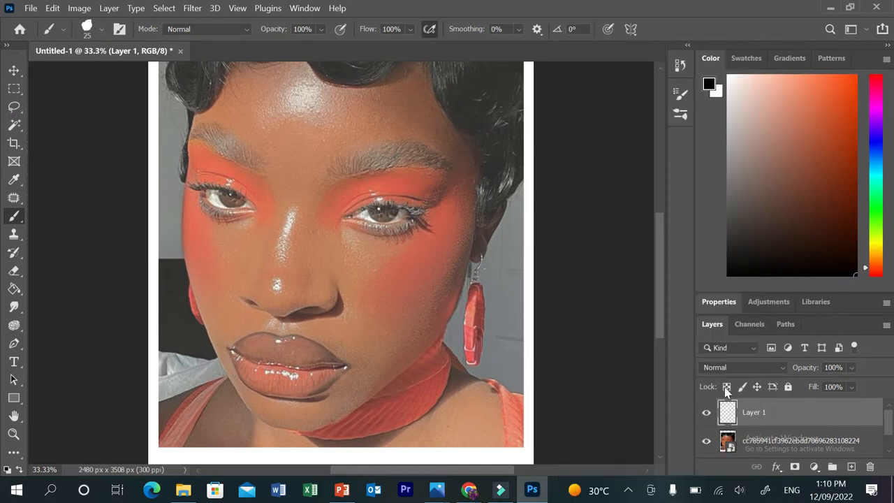
double_click(754, 413)
type("lineart")
key("Return")
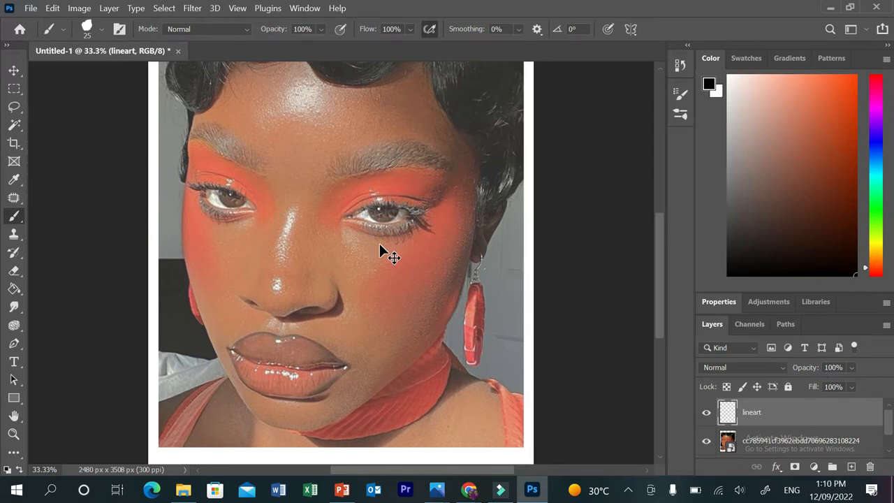
Step: Set the brush smoothing to 100% and trace the upper lash line, lower lid and iris of the right-hand eye on the lineart layer
scroll(380, 243, "up", 5)
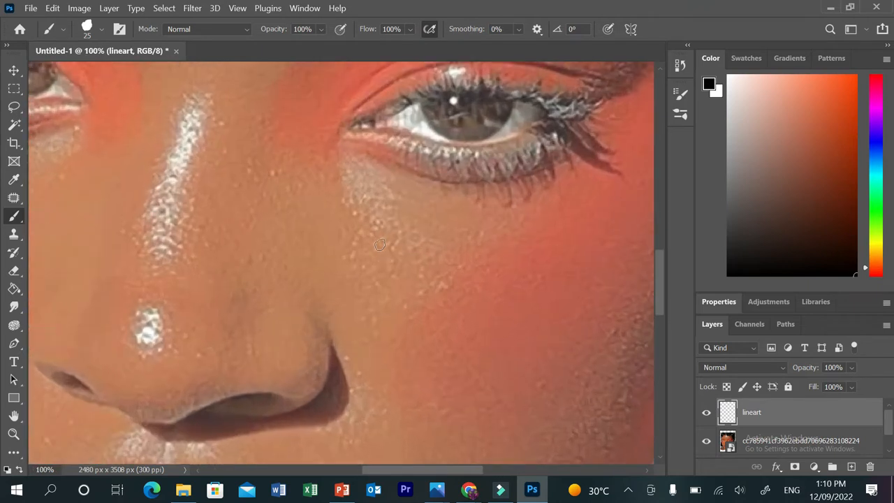
left_click_drag(430, 473, 459, 475)
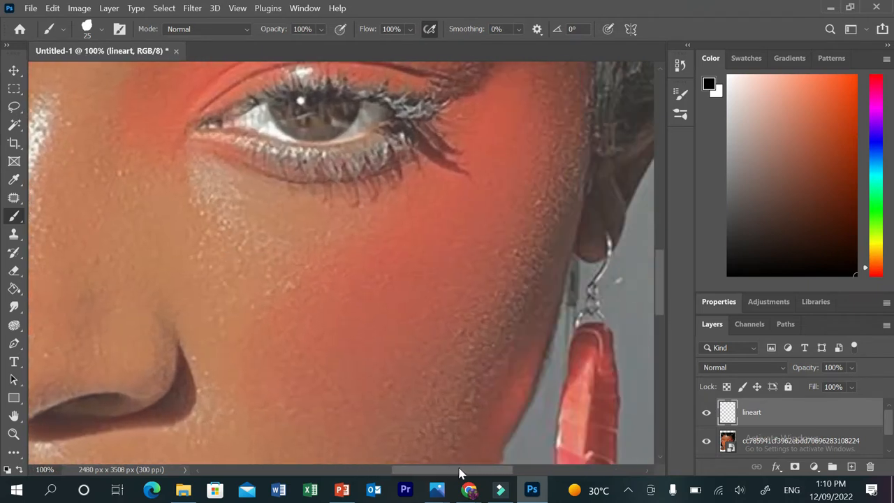
left_click_drag(658, 285, 661, 266)
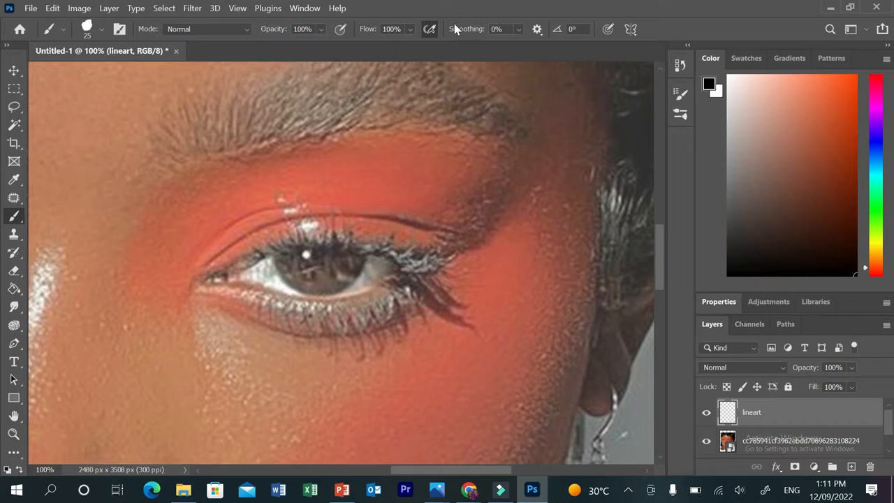
left_click_drag(457, 32, 551, 32)
mouse_move(254, 261)
left_mouse_down()
mouse_move(355, 236)
mouse_move(484, 266)
left_mouse_up()
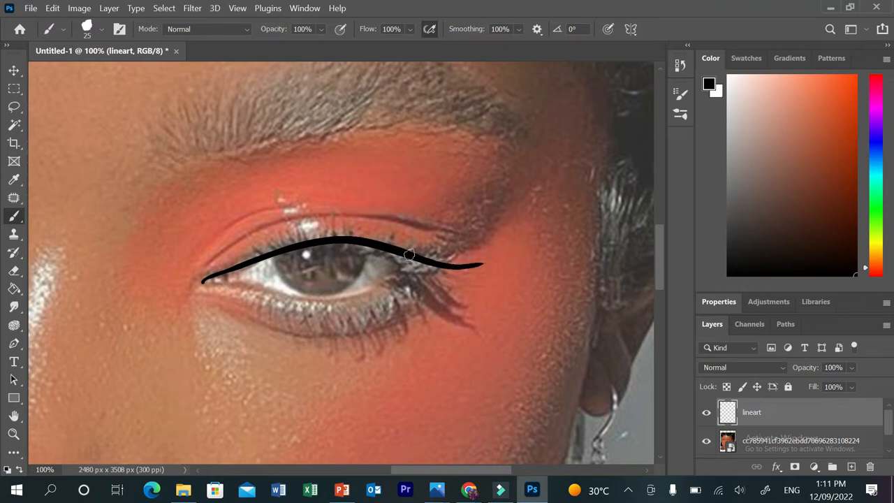
left_click_drag(422, 259, 452, 253)
mouse_move(253, 283)
left_mouse_down()
mouse_move(349, 300)
mouse_move(396, 280)
mouse_move(402, 243)
left_mouse_up()
mouse_move(276, 254)
left_mouse_down()
mouse_move(273, 272)
mouse_move(289, 292)
mouse_move(354, 293)
mouse_move(371, 246)
mouse_move(347, 238)
left_mouse_up()
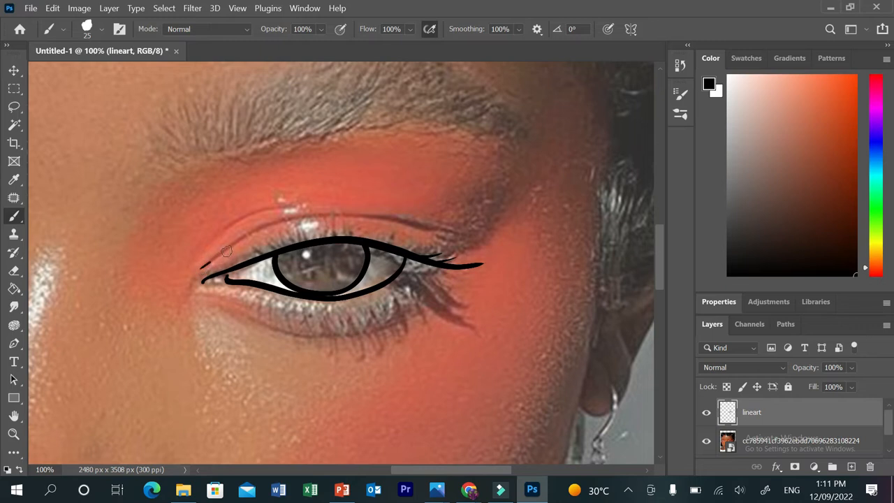
Step: Trace the eyelid crease, the fold above it and the under-eye contours of the right-hand eye
mouse_move(253, 234)
left_mouse_down()
mouse_move(344, 211)
mouse_move(432, 235)
left_mouse_up()
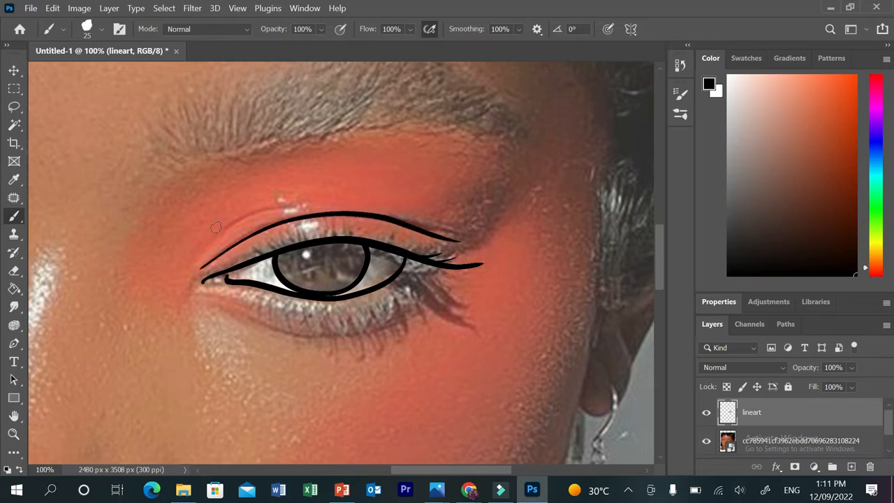
mouse_move(246, 214)
left_mouse_down()
mouse_move(287, 202)
mouse_move(366, 213)
left_mouse_up()
mouse_move(206, 294)
left_mouse_down()
mouse_move(295, 323)
mouse_move(262, 326)
mouse_move(324, 335)
mouse_move(471, 309)
left_mouse_up()
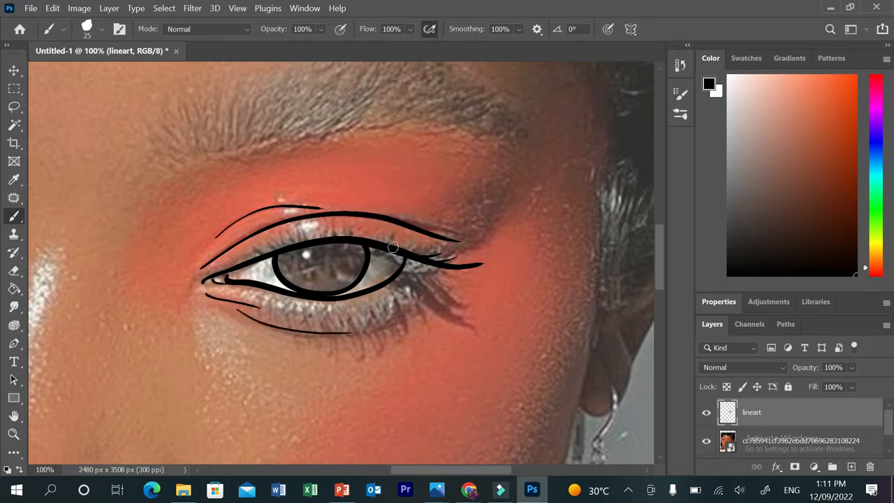
Step: Draw curved upper lashes along the right-hand eye's lid and thicken the line at its outer corner
mouse_move(399, 249)
left_mouse_down()
mouse_move(424, 248)
mouse_move(381, 241)
mouse_move(405, 217)
left_mouse_up()
left_click_drag(353, 237, 368, 210)
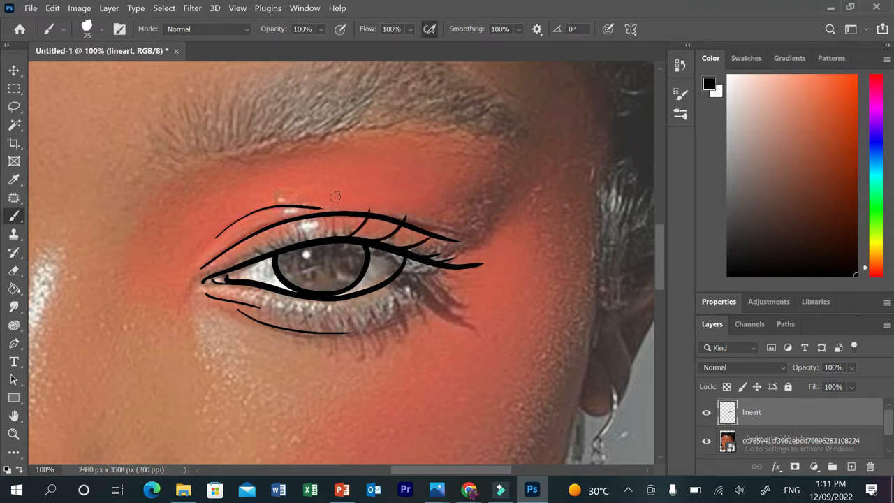
mouse_move(301, 239)
left_mouse_down()
mouse_move(286, 202)
mouse_move(303, 196)
mouse_move(296, 248)
mouse_move(303, 245)
mouse_move(280, 240)
left_mouse_up()
left_click_drag(333, 240, 328, 225)
left_click_drag(283, 246, 269, 238)
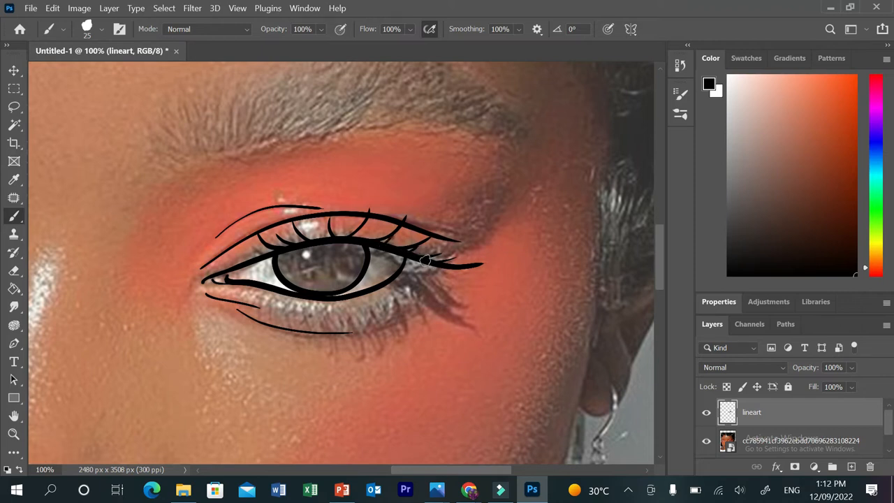
mouse_move(406, 258)
left_mouse_down()
mouse_move(441, 275)
mouse_move(472, 271)
left_mouse_up()
Step: Outline the outer and inner edges of the eyeshadow and extend the under-eye contour of the right-hand eye
mouse_move(518, 205)
left_mouse_down()
mouse_move(529, 176)
mouse_move(523, 164)
left_mouse_up()
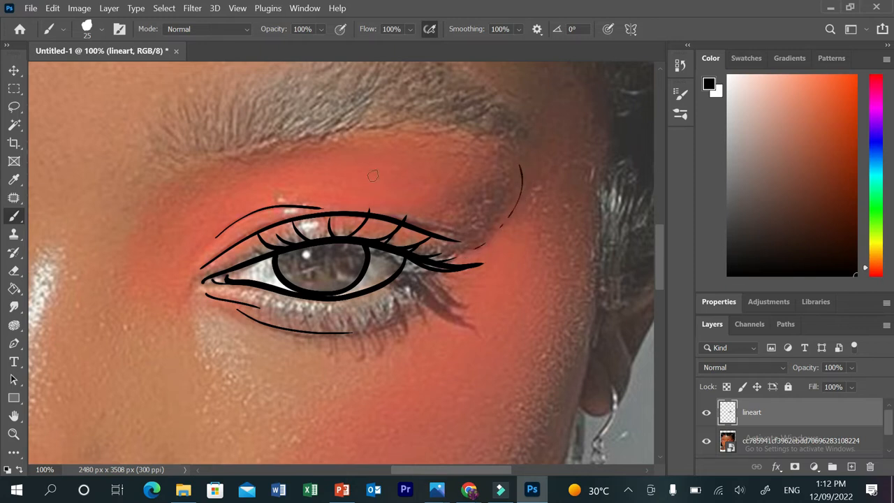
left_click_drag(378, 328, 423, 309)
mouse_move(154, 201)
left_mouse_down()
mouse_move(130, 236)
mouse_move(126, 281)
mouse_move(141, 301)
mouse_move(178, 296)
left_mouse_up()
Step: Draw the first hair strokes at the inner end of the right-hand eyebrow
left_click_drag(175, 163, 157, 130)
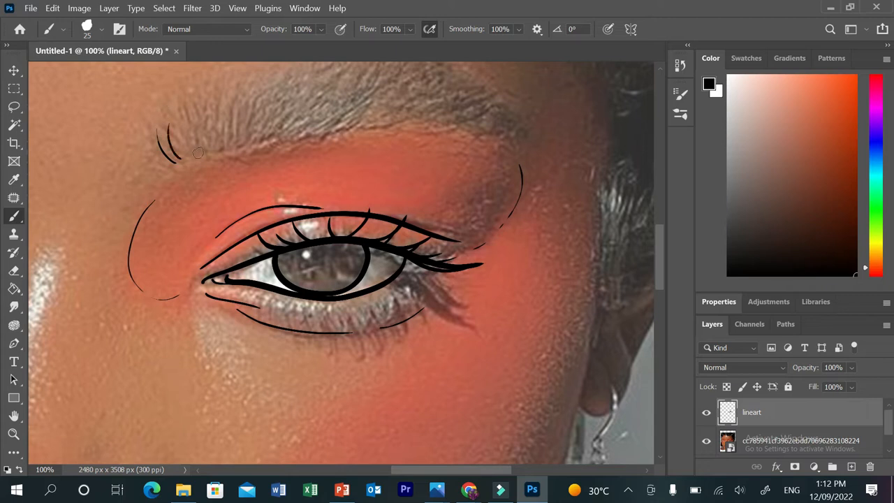
left_click_drag(185, 157, 187, 106)
left_click_drag(198, 155, 202, 113)
left_click_drag(258, 112, 333, 83)
left_click_drag(214, 144, 306, 77)
Step: Set the brush smoothing to 0% and fill the right-hand eyebrow with hair strokes from its inner end to its tail
left_click_drag(464, 30, 314, 58)
left_click_drag(214, 147, 271, 63)
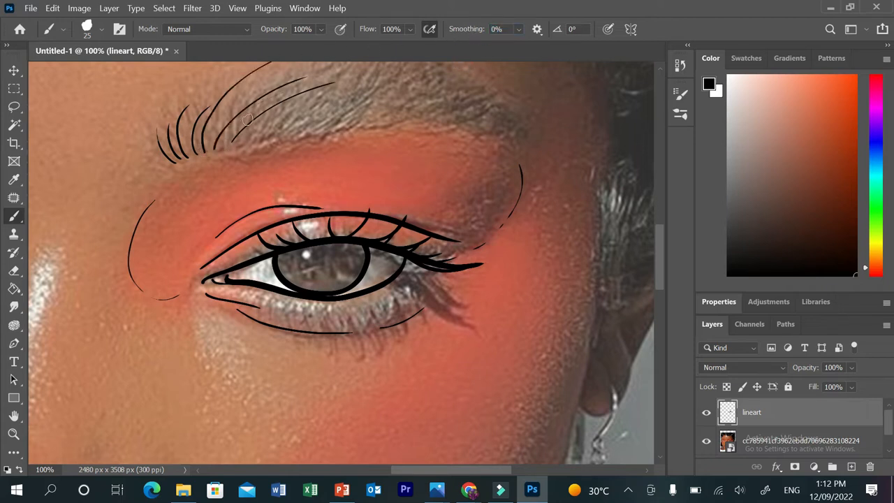
left_click_drag(251, 142, 360, 68)
left_click_drag(284, 135, 392, 70)
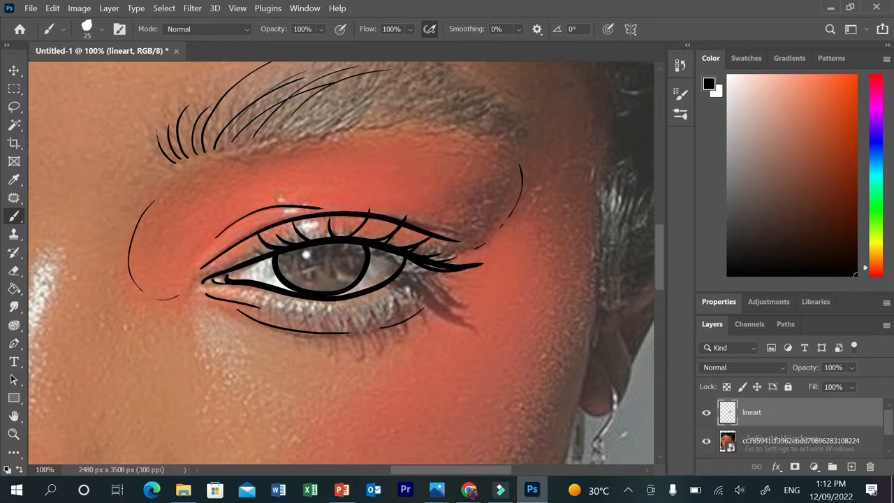
left_click_drag(313, 125, 423, 79)
left_click_drag(343, 120, 446, 89)
mouse_move(376, 117)
left_mouse_down()
mouse_move(521, 103)
mouse_move(525, 132)
left_mouse_up()
mouse_move(432, 124)
left_mouse_down()
mouse_move(517, 144)
mouse_move(517, 132)
left_mouse_up()
mouse_move(362, 128)
left_mouse_down()
mouse_move(499, 108)
mouse_move(489, 96)
left_mouse_up()
left_click_drag(320, 131, 398, 70)
left_click_drag(287, 135, 386, 67)
mouse_move(263, 144)
left_mouse_down()
mouse_move(368, 67)
mouse_move(287, 77)
left_mouse_up()
mouse_move(218, 155)
left_mouse_down()
mouse_move(254, 119)
mouse_move(258, 83)
left_mouse_up()
left_click_drag(220, 132, 245, 79)
left_click_drag(202, 161, 229, 97)
left_click_drag(215, 130, 227, 108)
left_click_drag(243, 147, 318, 70)
mouse_move(276, 134)
left_mouse_down()
mouse_move(351, 72)
mouse_move(392, 68)
left_mouse_up()
left_click_drag(335, 117, 411, 76)
left_click_drag(354, 123, 463, 87)
left_click_drag(405, 110, 491, 96)
mouse_move(397, 125)
left_mouse_down()
mouse_move(521, 121)
mouse_move(509, 132)
left_mouse_up()
left_click_drag(424, 128, 526, 150)
Step: Reduce the brush to 8 px and layer finer hairs throughout the right-hand eyebrow, including its edges and tail
key("[")
key("[")
key("[")
key("[")
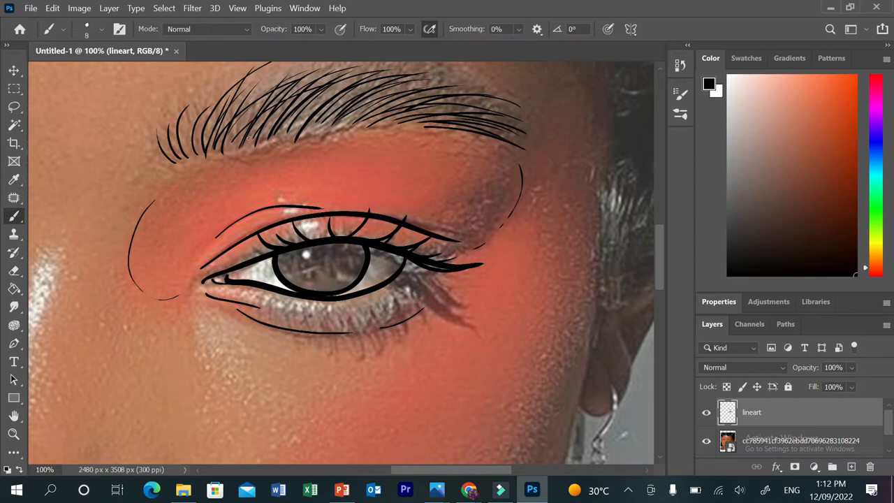
left_click_drag(187, 148, 206, 71)
left_click_drag(231, 151, 294, 77)
left_click_drag(261, 140, 353, 68)
left_click_drag(309, 143, 430, 72)
left_click_drag(348, 129, 475, 86)
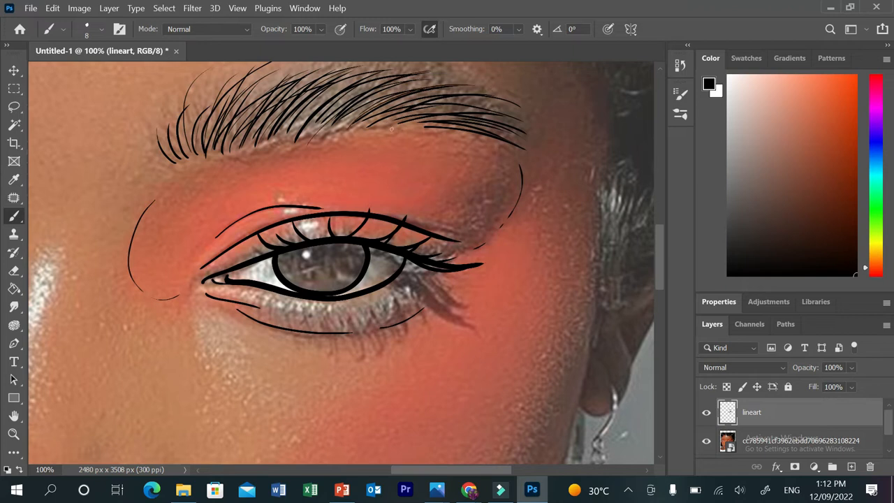
left_click_drag(390, 131, 511, 119)
left_click_drag(424, 130, 538, 153)
left_click_drag(422, 114, 495, 102)
left_click_drag(318, 125, 381, 73)
left_click_drag(287, 149, 346, 82)
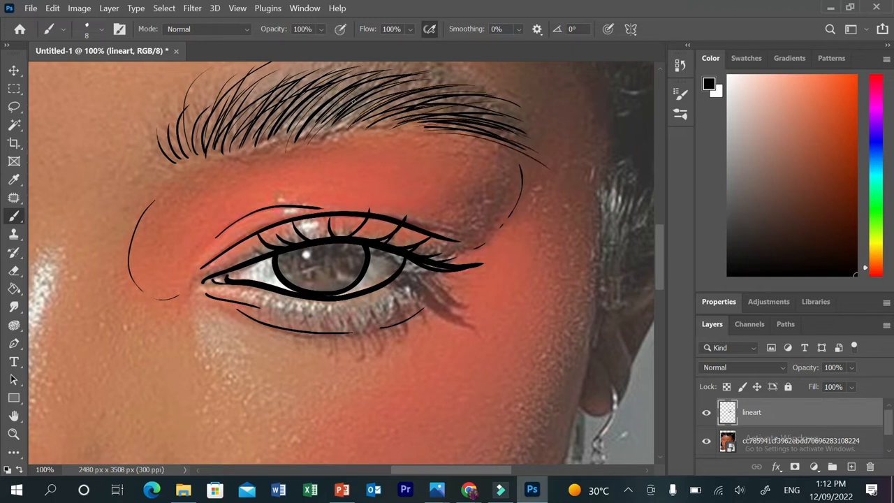
left_click_drag(255, 148, 312, 75)
mouse_move(237, 160)
left_mouse_down()
mouse_move(246, 131)
mouse_move(281, 87)
left_mouse_up()
left_click_drag(220, 154, 251, 88)
left_click_drag(208, 162, 250, 91)
left_click_drag(202, 164, 228, 82)
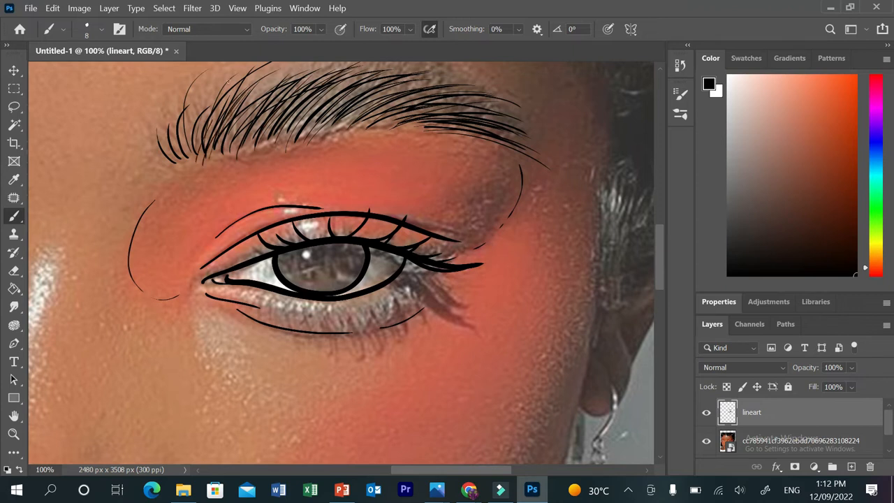
left_click_drag(181, 150, 190, 103)
mouse_move(173, 165)
left_mouse_down()
mouse_move(183, 100)
mouse_move(179, 109)
left_mouse_up()
left_click_drag(155, 169, 164, 129)
left_click_drag(182, 170, 197, 105)
mouse_move(208, 152)
left_mouse_down()
mouse_move(232, 91)
mouse_move(281, 74)
left_mouse_up()
left_click_drag(241, 130, 323, 65)
left_click_drag(267, 125, 340, 72)
left_click_drag(282, 139, 371, 82)
mouse_move(308, 134)
left_mouse_down()
mouse_move(412, 72)
mouse_move(442, 85)
left_mouse_up()
mouse_move(327, 149)
left_mouse_down()
mouse_move(439, 98)
mouse_move(493, 105)
left_mouse_up()
left_click_drag(361, 155, 511, 121)
mouse_move(393, 147)
left_mouse_down()
mouse_move(542, 133)
mouse_move(559, 158)
left_mouse_up()
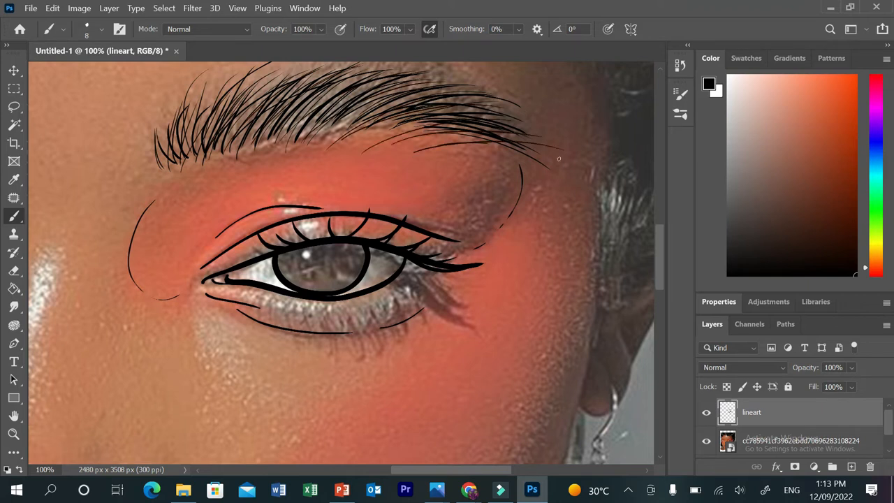
left_click_drag(361, 135, 481, 96)
left_click_drag(336, 138, 399, 98)
left_click_drag(348, 108, 427, 74)
left_click_drag(294, 134, 378, 75)
left_click_drag(303, 119, 369, 63)
left_click_drag(259, 150, 338, 61)
mouse_move(231, 157)
left_mouse_down()
mouse_move(308, 81)
mouse_move(272, 68)
left_mouse_up()
left_click_drag(195, 171, 236, 80)
left_click_drag(190, 155, 207, 89)
left_click_drag(170, 187, 176, 127)
left_click_drag(160, 172, 175, 98)
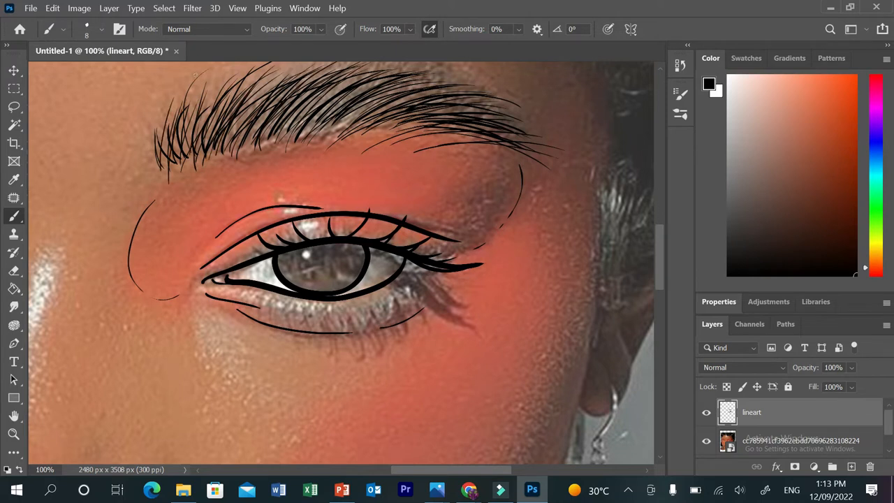
left_click_drag(204, 131, 260, 79)
mouse_move(233, 123)
left_mouse_down()
mouse_move(313, 70)
mouse_move(363, 73)
left_mouse_up()
left_click_drag(292, 124, 396, 76)
left_click_drag(308, 157, 442, 97)
left_click_drag(325, 146, 461, 108)
left_click_drag(360, 145, 491, 127)
mouse_move(403, 144)
left_mouse_down()
mouse_move(554, 148)
mouse_move(548, 160)
left_mouse_up()
left_click_drag(467, 145, 555, 169)
left_click_drag(513, 151, 556, 173)
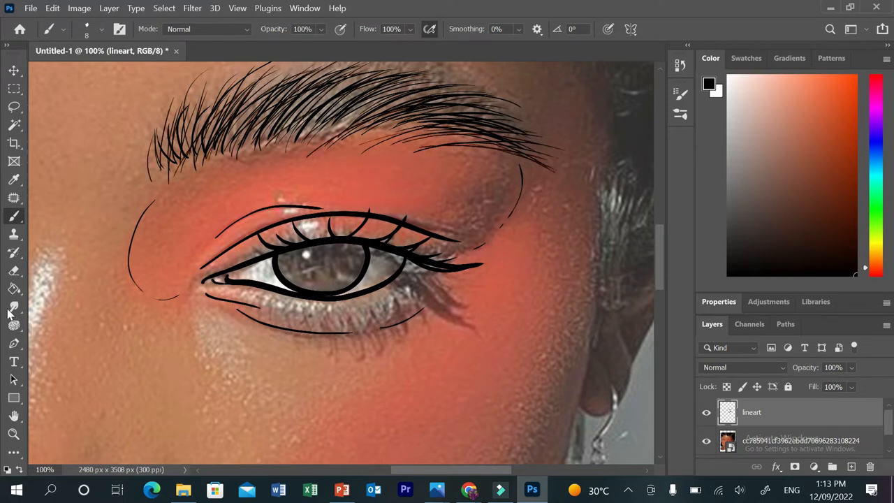
Step: Shrink the Eraser to 40 px and clean up stray hairs along the lower and upper edges of the right-hand eyebrow
left_click(13, 271)
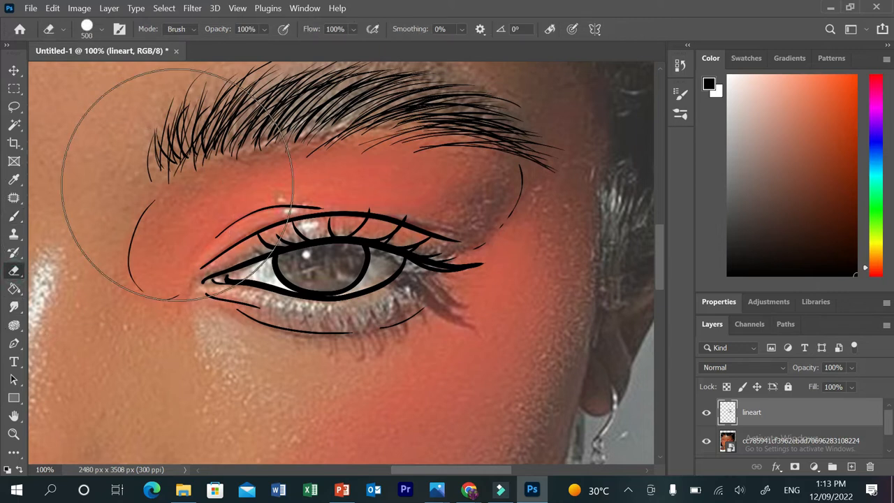
key("bracketleft")
key("bracketleft")
key("bracketleft")
key("bracketleft")
key("bracketleft")
key("bracketleft")
key("bracketleft")
key("bracketleft")
key("bracketleft")
key("bracketleft")
key("bracketleft")
key("bracketleft")
key("bracketleft")
key("bracketleft")
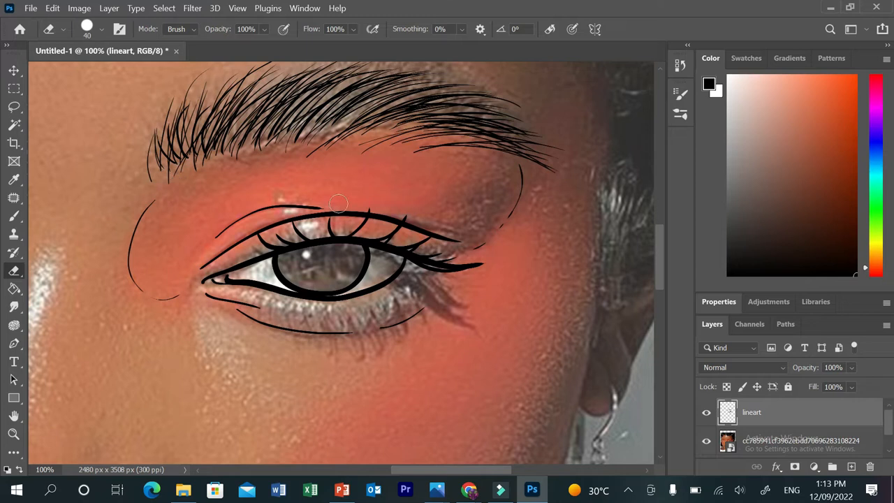
mouse_move(157, 190)
left_mouse_down()
mouse_move(137, 194)
mouse_move(150, 179)
left_mouse_up()
mouse_move(309, 140)
left_mouse_down()
mouse_move(388, 140)
mouse_move(475, 155)
left_mouse_up()
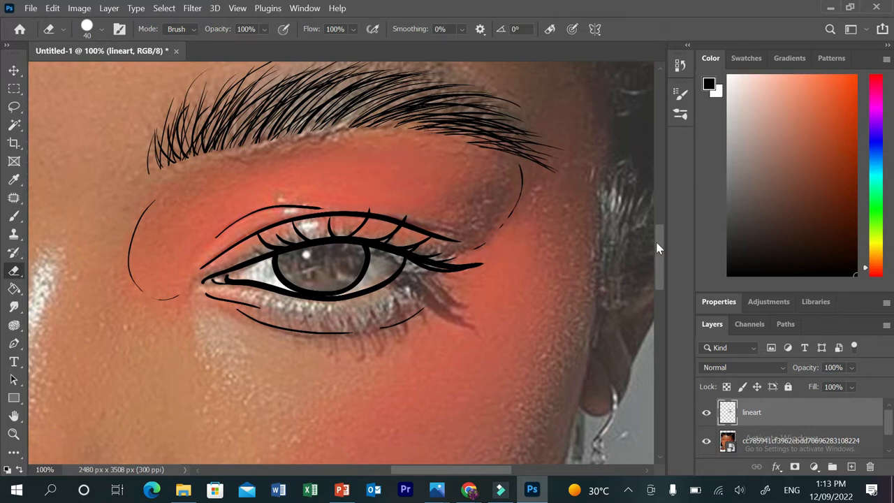
left_click_drag(659, 248, 656, 229)
left_click_drag(218, 158, 347, 122)
mouse_move(180, 165)
left_mouse_down()
mouse_move(313, 156)
mouse_move(266, 150)
mouse_move(335, 144)
mouse_move(398, 145)
mouse_move(521, 210)
mouse_move(561, 246)
left_mouse_up()
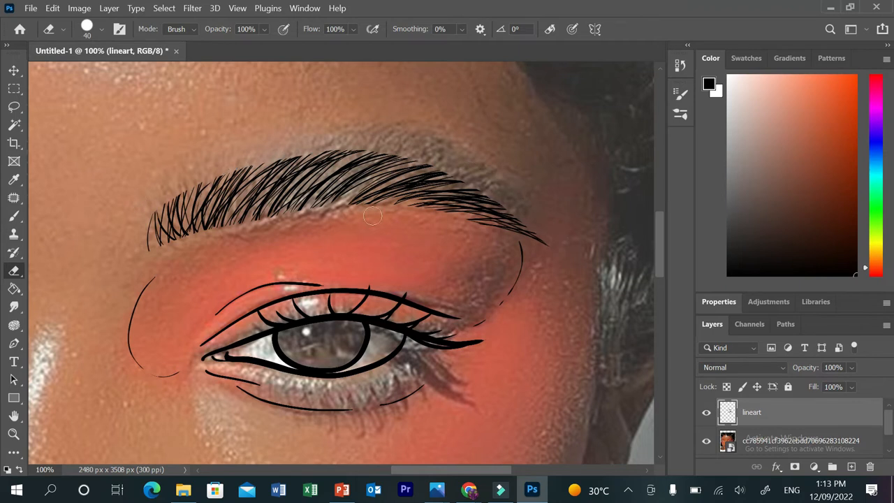
Step: Draw the left-hand eyebrow hair by hair with the 8 px Brush at 8% smoothing, from its inner end to the tail
mouse_move(440, 478)
left_mouse_down()
mouse_move(356, 480)
mouse_move(373, 481)
left_mouse_up()
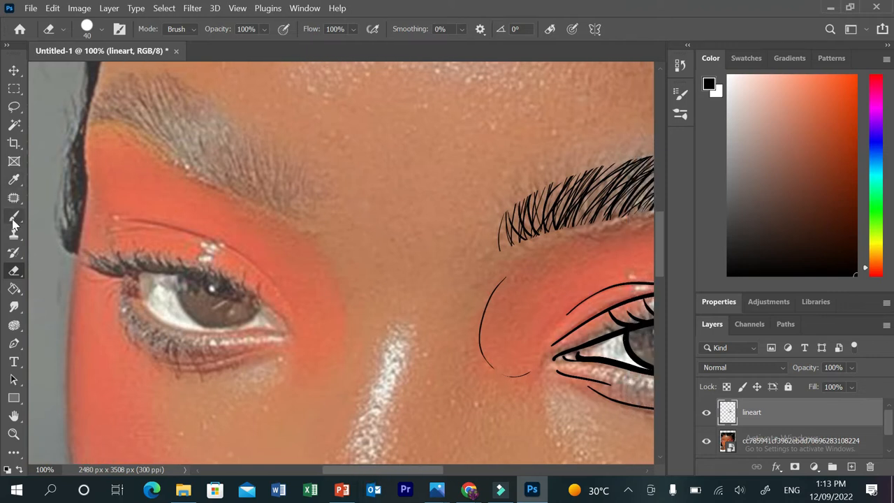
left_click(14, 217)
left_click_drag(470, 30, 432, 32)
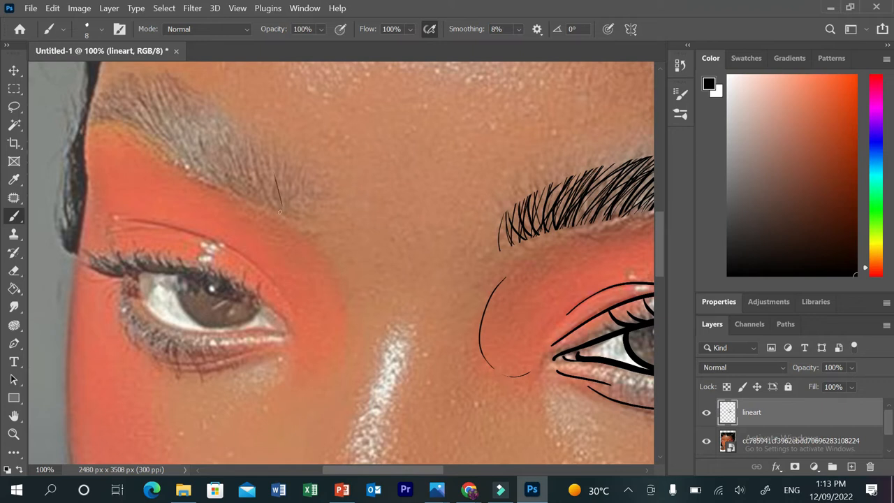
left_click_drag(299, 177, 293, 223)
left_click_drag(301, 161, 299, 225)
mouse_move(278, 146)
left_mouse_down()
mouse_move(286, 204)
mouse_move(270, 198)
mouse_move(278, 200)
left_mouse_up()
mouse_move(249, 130)
left_mouse_down()
mouse_move(271, 200)
mouse_move(259, 192)
left_mouse_up()
mouse_move(224, 121)
left_mouse_down()
mouse_move(251, 198)
mouse_move(239, 166)
left_mouse_up()
left_click_drag(227, 107, 254, 179)
left_click_drag(222, 177, 188, 116)
mouse_move(235, 191)
left_mouse_down()
mouse_move(199, 98)
mouse_move(198, 111)
left_mouse_up()
left_click_drag(224, 174, 185, 84)
mouse_move(232, 165)
left_mouse_down()
mouse_move(190, 93)
mouse_move(175, 85)
left_mouse_up()
mouse_move(204, 171)
left_mouse_down()
mouse_move(152, 81)
mouse_move(169, 91)
left_mouse_up()
mouse_move(212, 154)
left_mouse_down()
mouse_move(166, 74)
mouse_move(193, 107)
left_mouse_up()
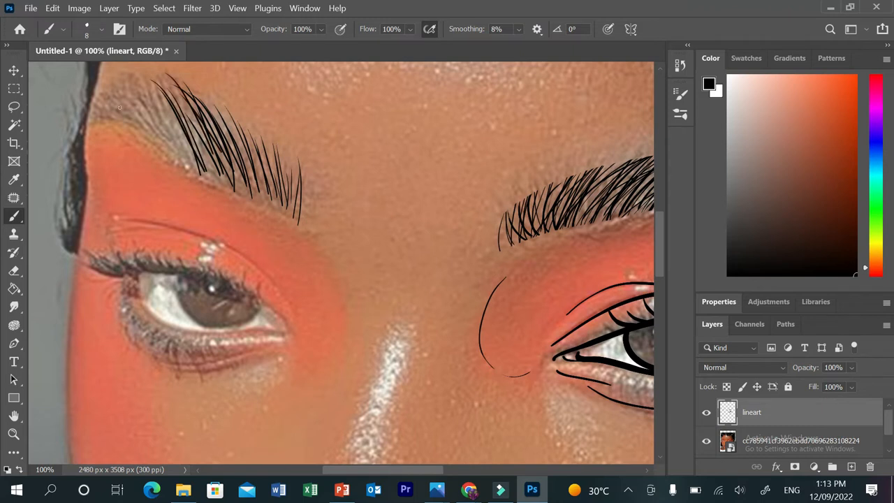
mouse_move(180, 168)
left_mouse_down()
mouse_move(117, 69)
mouse_move(140, 80)
left_mouse_up()
mouse_move(177, 153)
left_mouse_down()
mouse_move(125, 83)
mouse_move(112, 88)
mouse_move(119, 80)
left_mouse_up()
left_click_drag(169, 154, 114, 84)
mouse_move(167, 150)
left_mouse_down()
mouse_move(102, 85)
mouse_move(88, 92)
left_mouse_up()
mouse_move(140, 103)
left_mouse_down()
mouse_move(79, 105)
mouse_move(66, 117)
left_mouse_up()
left_click_drag(117, 110, 61, 120)
left_click_drag(146, 102, 83, 86)
left_click_drag(225, 184, 202, 108)
left_click_drag(247, 181, 235, 121)
mouse_move(271, 207)
left_mouse_down()
mouse_move(228, 114)
mouse_move(264, 116)
left_mouse_up()
left_click_drag(290, 194, 263, 129)
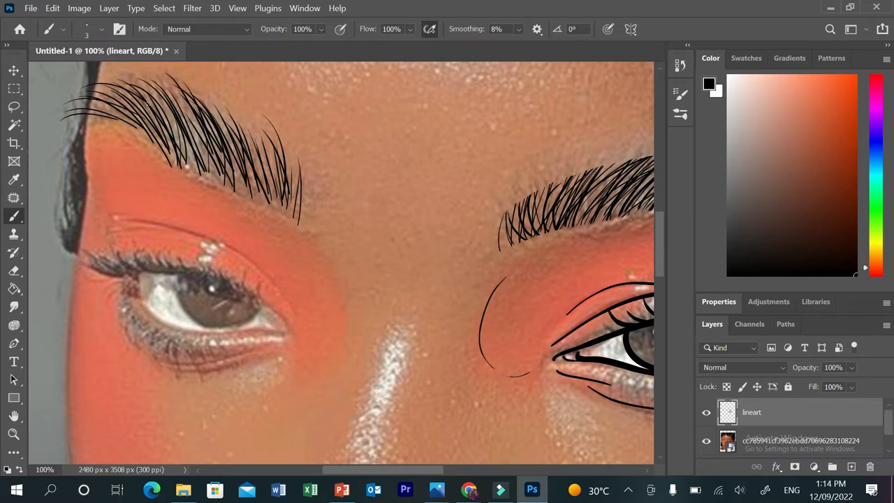
Step: Add finer 3 px hairs at the inner end and through the middle of the left-hand eyebrow
left_click_drag(296, 193, 285, 157)
left_click_drag(309, 226, 299, 152)
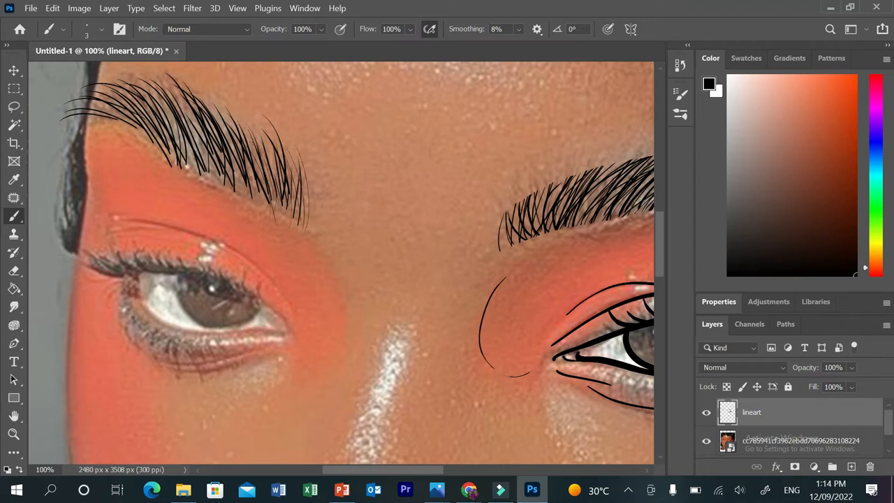
left_click_drag(214, 175, 174, 106)
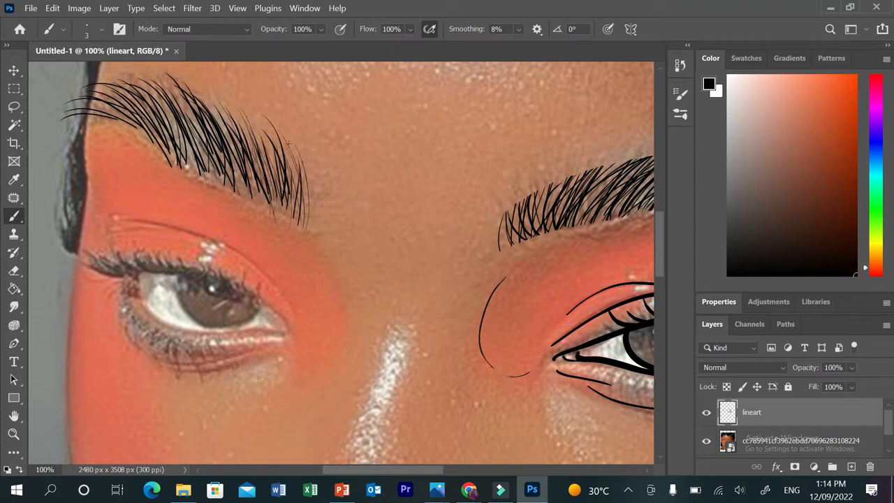
left_click_drag(195, 172, 151, 90)
left_click_drag(186, 148, 141, 81)
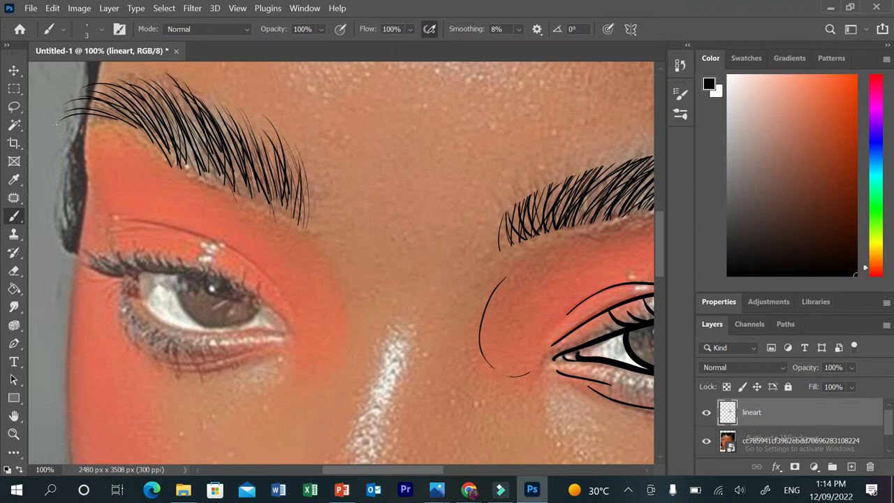
Step: Erase stray hairs along the lower and upper edges and the tail of the left-hand eyebrow with the 40 px Eraser
left_click(14, 271)
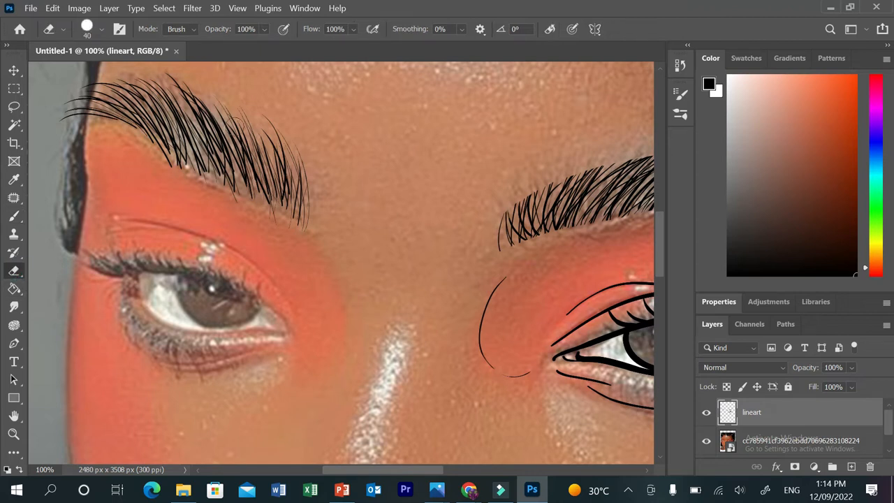
mouse_move(311, 237)
left_mouse_down()
mouse_move(215, 174)
mouse_move(102, 130)
left_mouse_up()
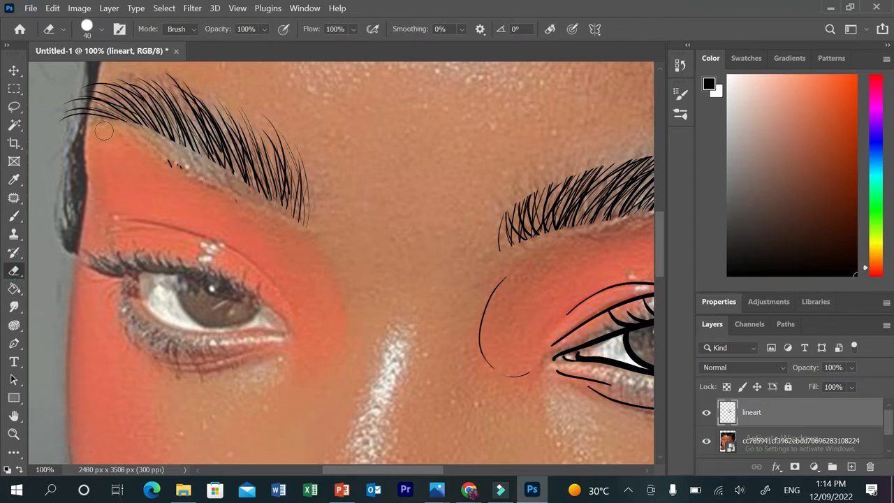
left_click_drag(234, 211, 147, 155)
mouse_move(327, 190)
left_mouse_down()
mouse_move(299, 138)
mouse_move(230, 99)
mouse_move(157, 77)
mouse_move(78, 78)
mouse_move(61, 127)
mouse_move(59, 118)
left_mouse_up()
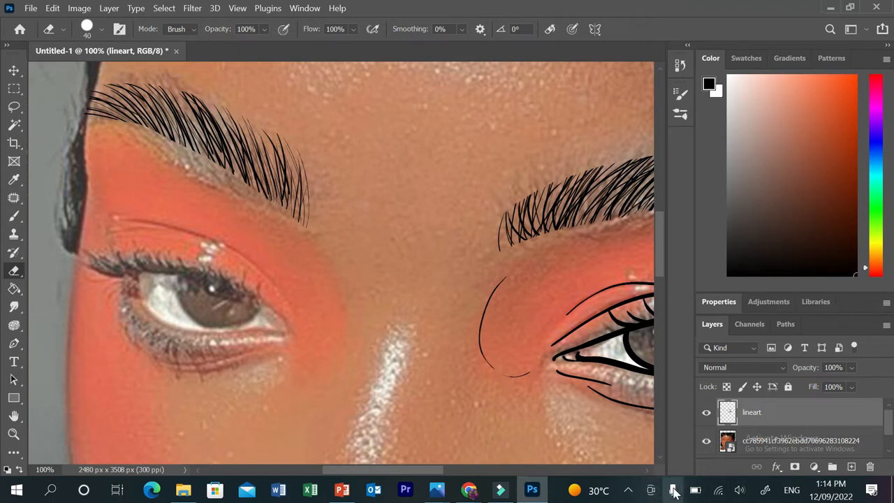
left_click(628, 489)
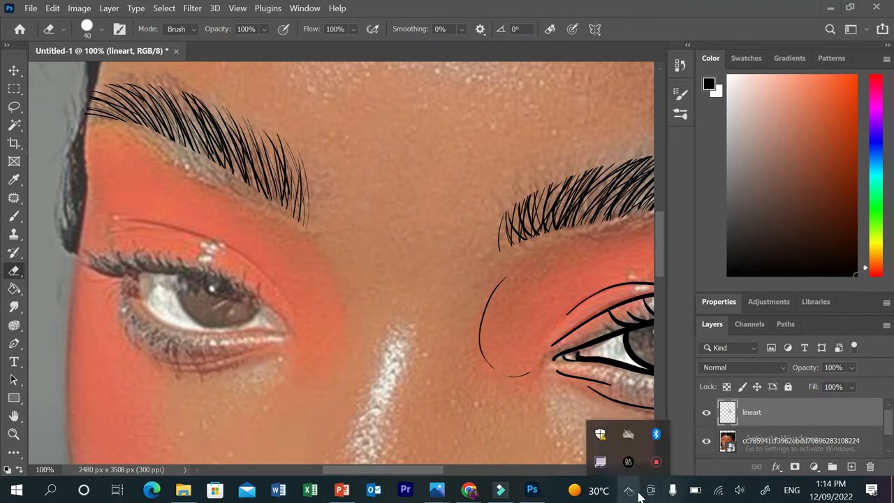
left_click(657, 462)
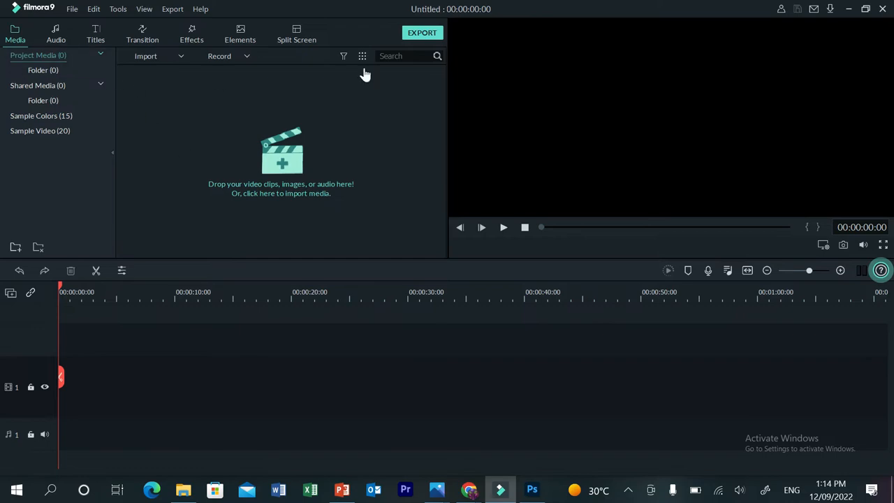
left_click(850, 9)
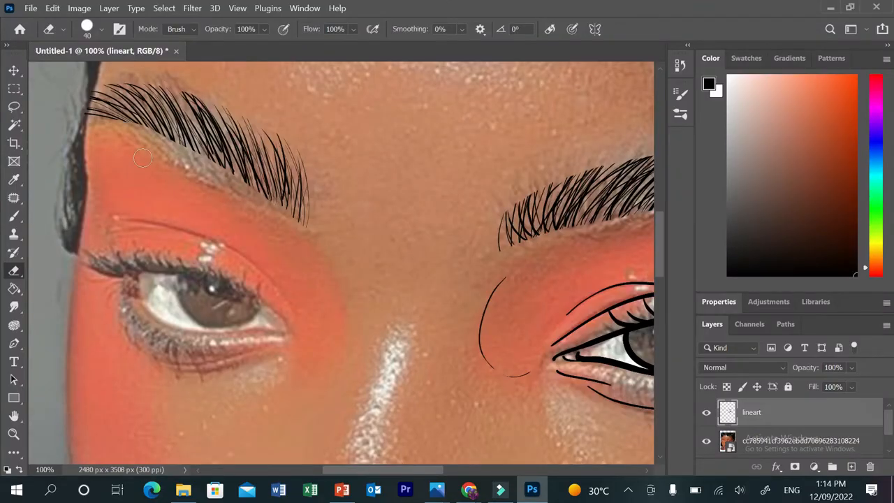
Step: Trace the upper eyelid crease of the left-hand eye with the Brush at 10 px and 100% smoothing
left_click(14, 216)
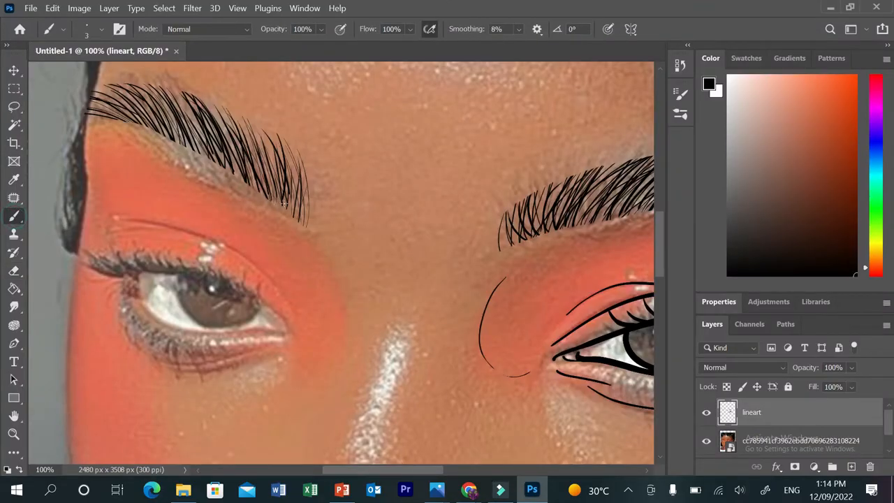
left_click_drag(479, 33, 551, 32)
key("bracketright")
key("bracketright")
key("bracketleft")
scroll(656, 238, "down", 3)
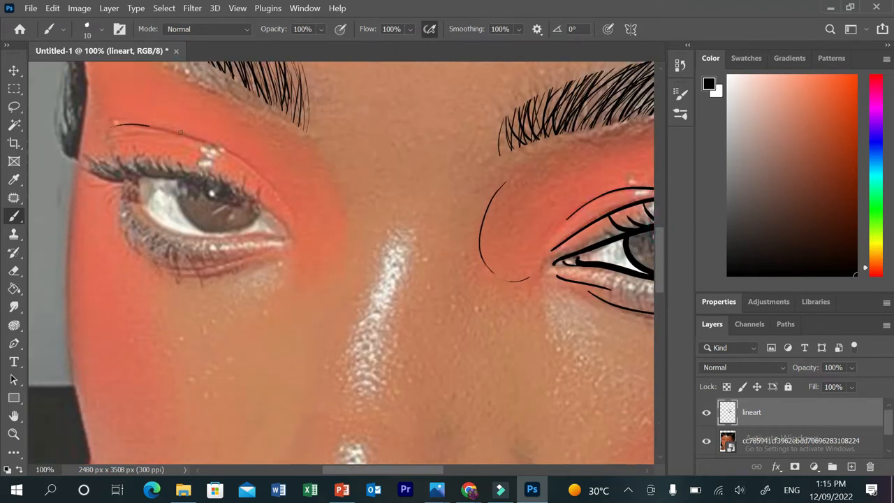
left_click_drag(264, 172, 310, 260)
left_click(501, 489)
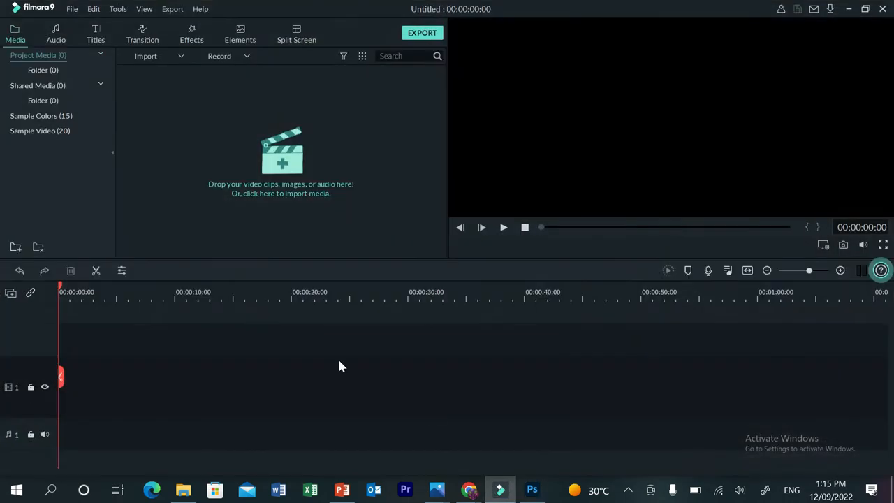
left_click(72, 10)
mouse_move(203, 66)
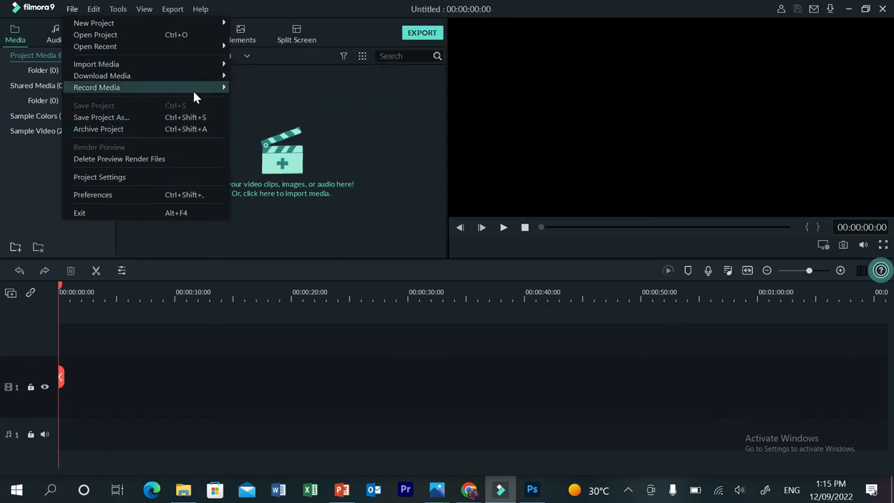
mouse_move(195, 90)
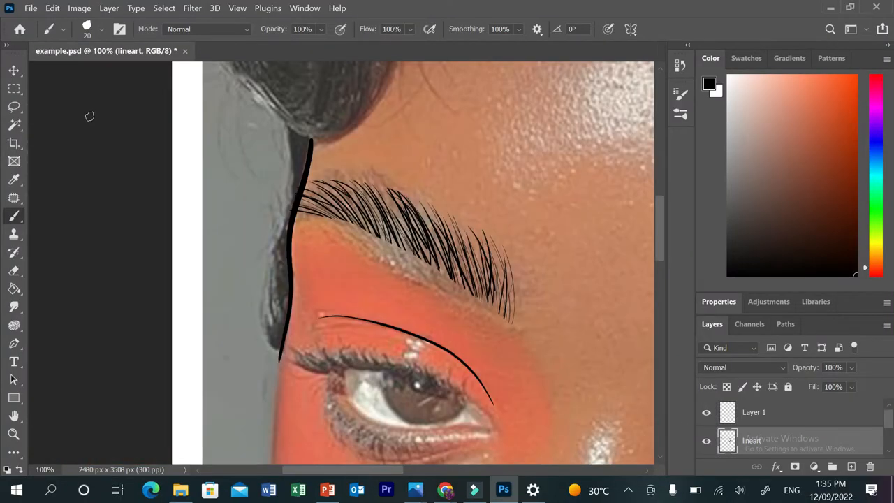
Step: Trace the left-hand face contour with the 20 px Brush from the temple along the cheek and jaw to the chin
scroll(660, 231, "down", 5)
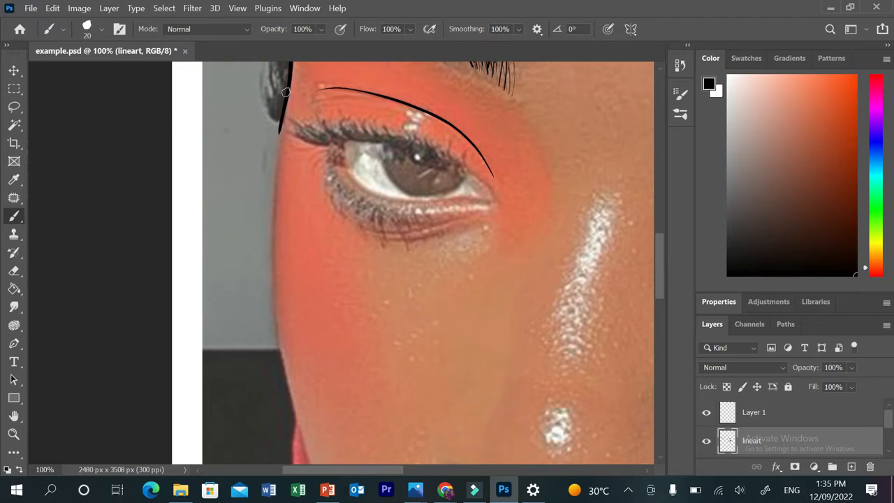
mouse_move(279, 137)
left_mouse_down()
mouse_move(273, 332)
mouse_move(300, 430)
left_mouse_up()
left_click_drag(663, 293, 663, 335)
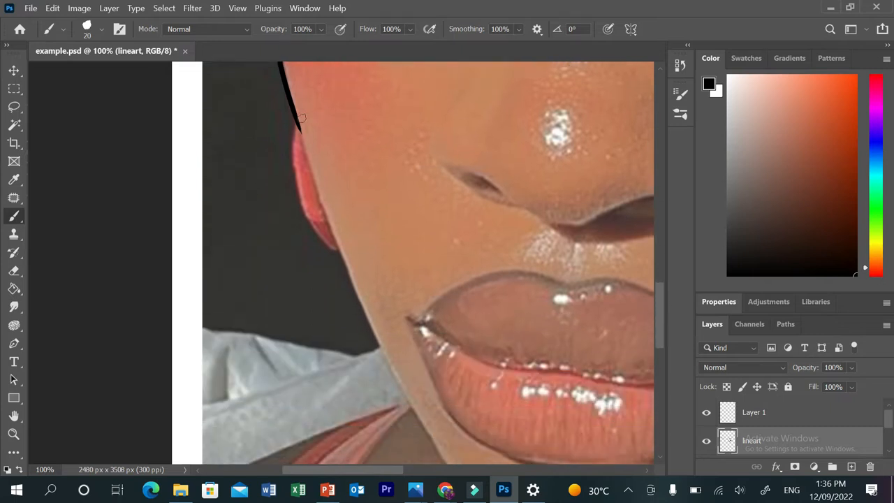
left_click_drag(305, 155, 362, 298)
left_click_drag(662, 320, 661, 343)
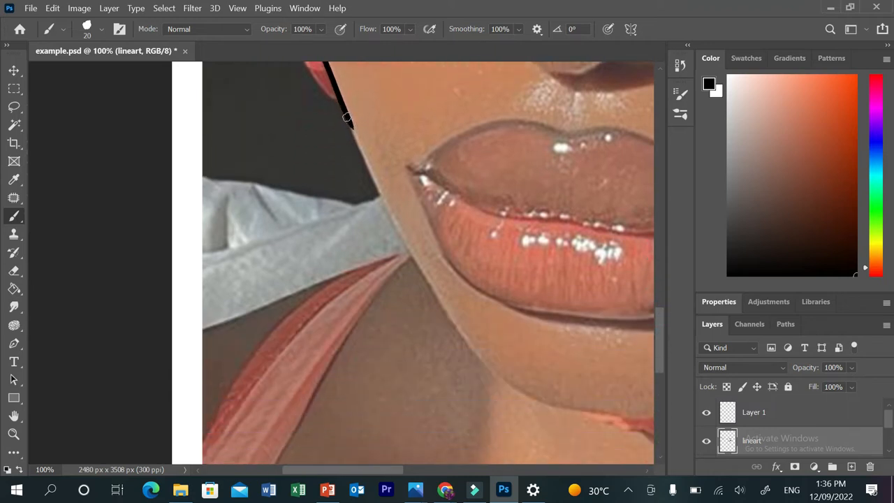
mouse_move(354, 134)
left_mouse_down()
mouse_move(440, 306)
mouse_move(494, 379)
mouse_move(589, 415)
mouse_move(620, 413)
left_mouse_up()
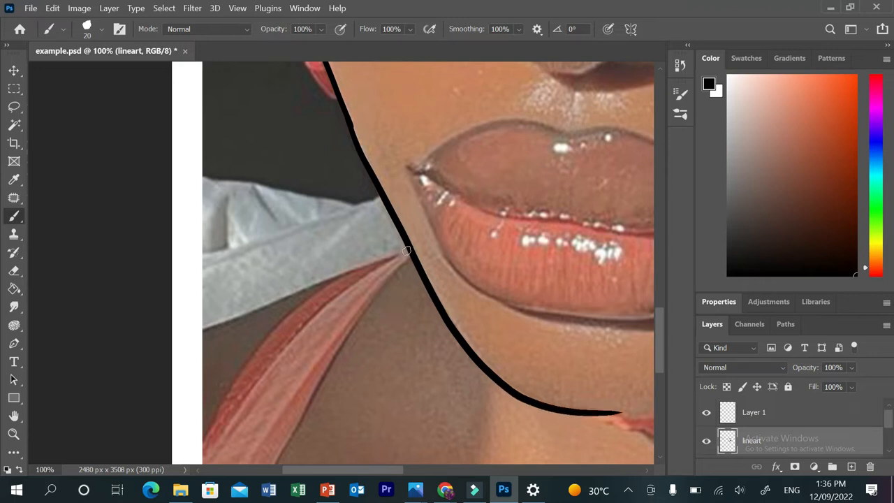
Step: Draw the left-hand shoulder line from the jaw outward and the right-hand neck and shoulder outline down to the photo's edge
mouse_move(408, 253)
left_mouse_down()
mouse_move(279, 297)
mouse_move(163, 354)
mouse_move(114, 408)
left_mouse_up()
left_click_drag(373, 472, 510, 455)
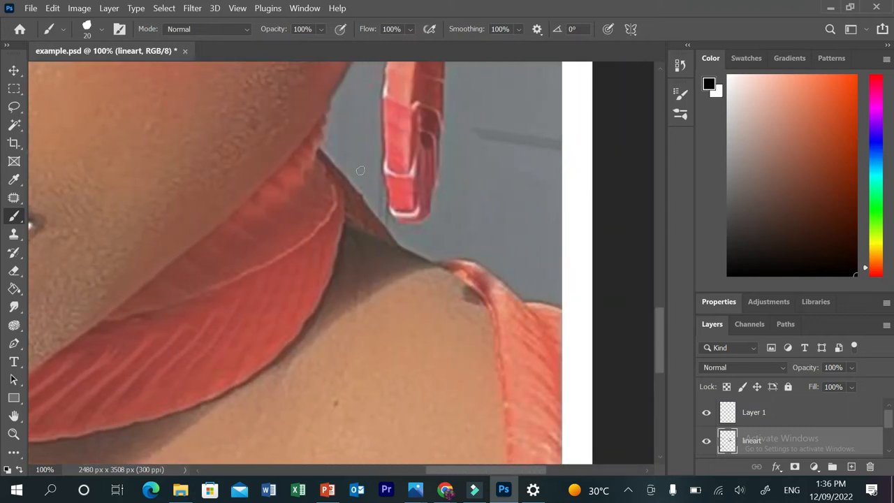
mouse_move(331, 105)
left_mouse_down()
mouse_move(315, 153)
mouse_move(324, 168)
mouse_move(361, 186)
mouse_move(396, 241)
mouse_move(427, 264)
mouse_move(496, 265)
mouse_move(538, 325)
mouse_move(574, 343)
left_mouse_up()
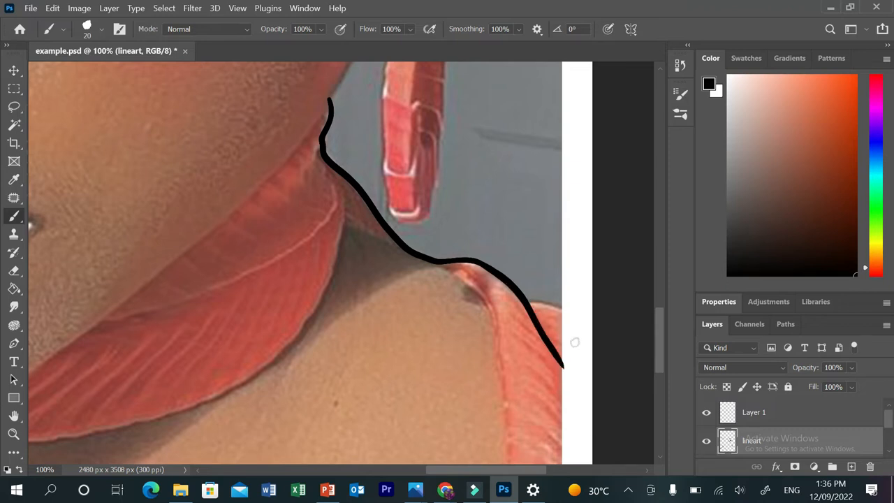
Step: Trace the right-hand cheek edge down to the neck, the outline of the ear, and the hair edge above it
mouse_move(531, 302)
left_mouse_down()
mouse_move(593, 312)
mouse_move(647, 369)
mouse_move(664, 349)
mouse_move(652, 287)
left_mouse_up()
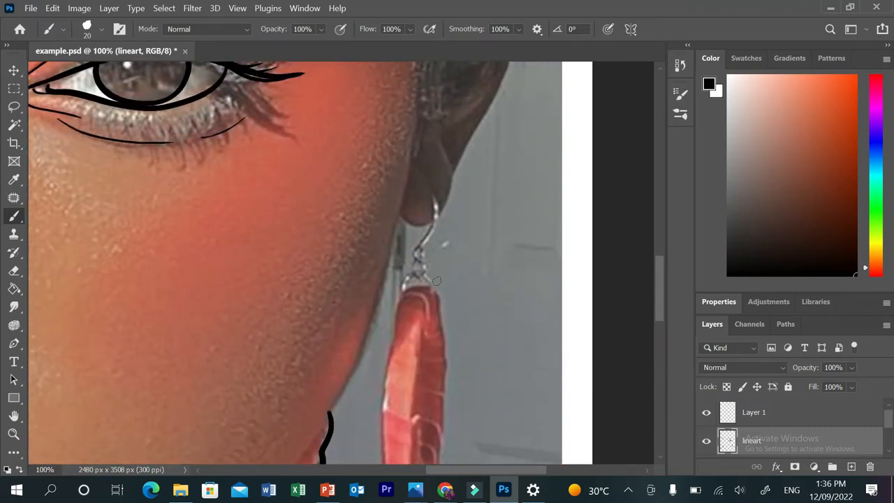
left_click_drag(412, 131, 395, 231)
mouse_move(387, 263)
left_mouse_down()
mouse_move(351, 394)
mouse_move(283, 497)
left_mouse_up()
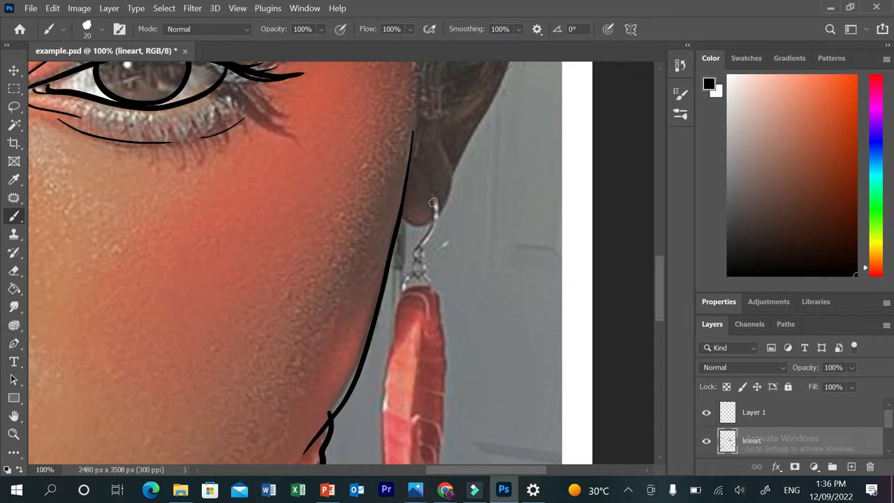
mouse_move(404, 221)
left_mouse_down()
mouse_move(435, 227)
mouse_move(449, 207)
mouse_move(453, 164)
mouse_move(504, 80)
mouse_move(514, 43)
left_mouse_up()
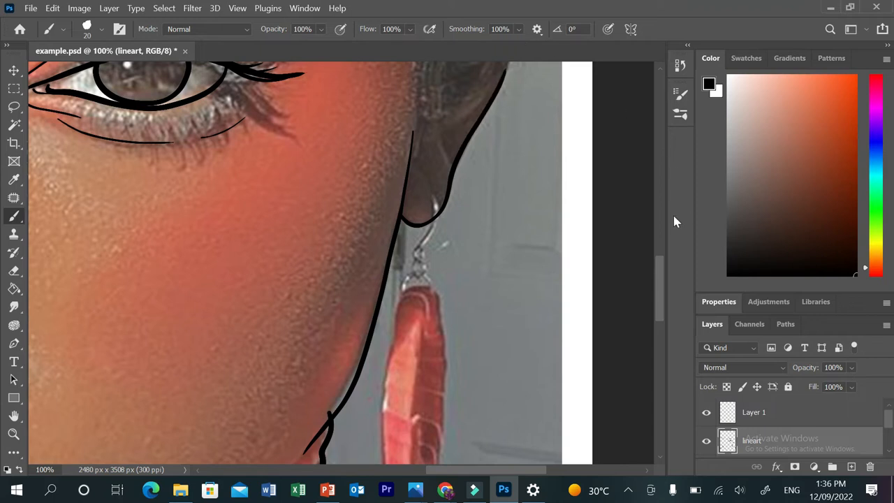
scroll(660, 278, "up", 5)
mouse_move(440, 356)
left_mouse_down()
mouse_move(475, 309)
mouse_move(537, 254)
mouse_move(543, 138)
left_mouse_up()
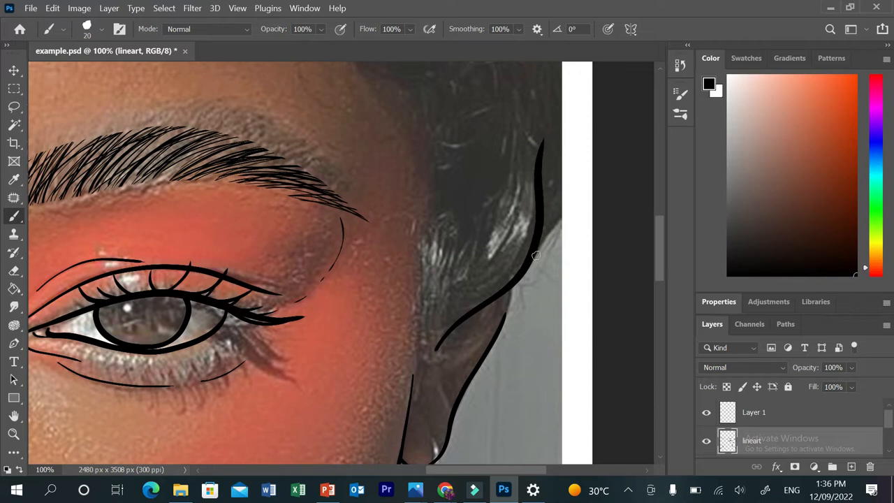
Step: Outline the left-hand hair lock over the forehead and the outer hair edge up to the canvas top, beyond the photo
left_click_drag(661, 247, 660, 204)
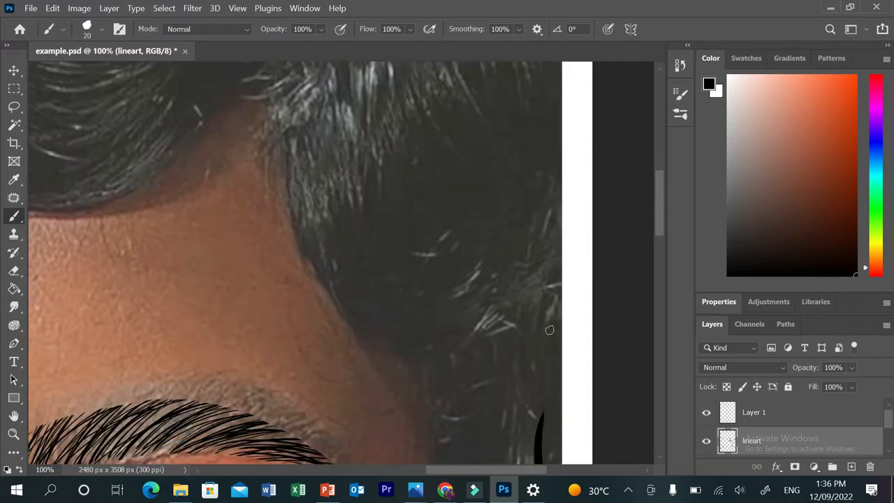
left_click_drag(510, 476, 384, 476)
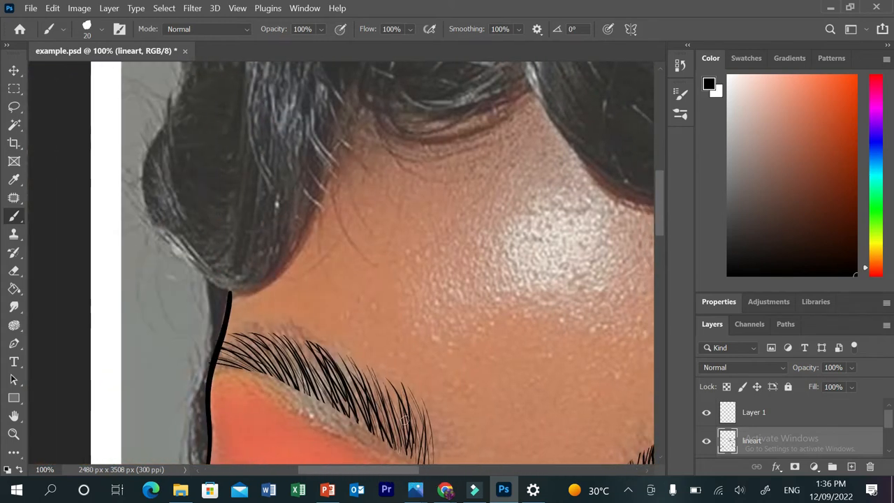
left_click_drag(659, 213, 659, 205)
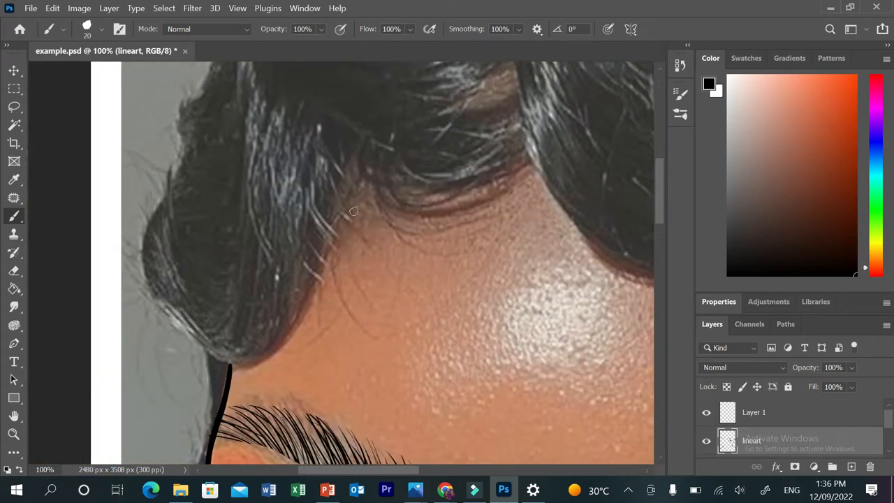
mouse_move(338, 176)
left_mouse_down()
mouse_move(321, 278)
mouse_move(265, 354)
mouse_move(220, 361)
mouse_move(175, 325)
mouse_move(133, 260)
mouse_move(170, 183)
left_mouse_up()
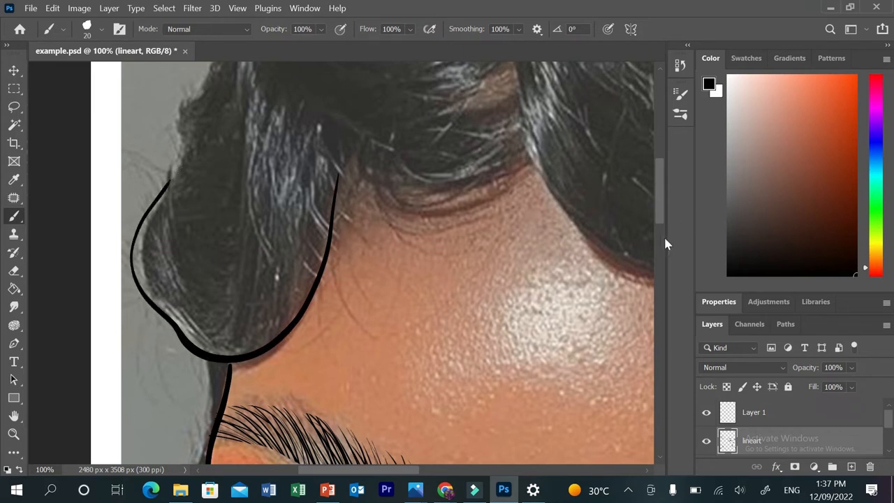
left_click_drag(663, 214, 661, 181)
mouse_move(406, 87)
left_mouse_down()
mouse_move(261, 153)
mouse_move(230, 263)
mouse_move(198, 315)
mouse_move(201, 328)
left_mouse_up()
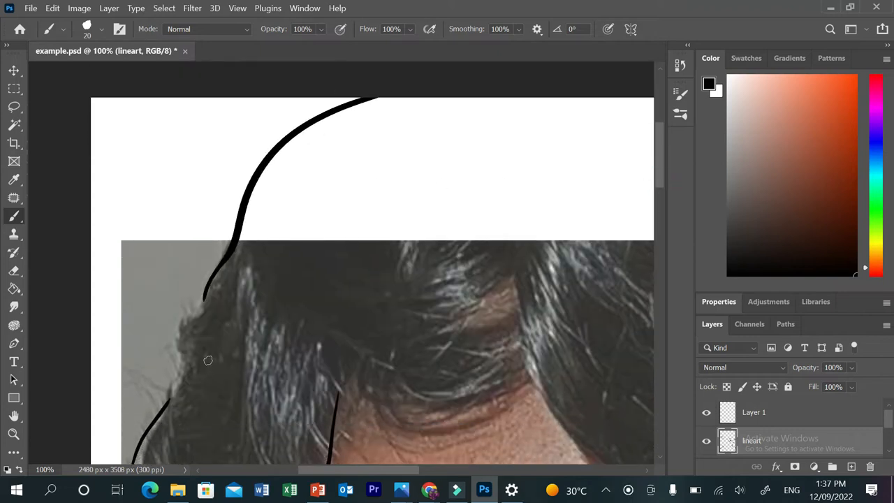
mouse_move(187, 453)
left_mouse_down()
mouse_move(183, 325)
mouse_move(225, 274)
mouse_move(237, 272)
left_mouse_up()
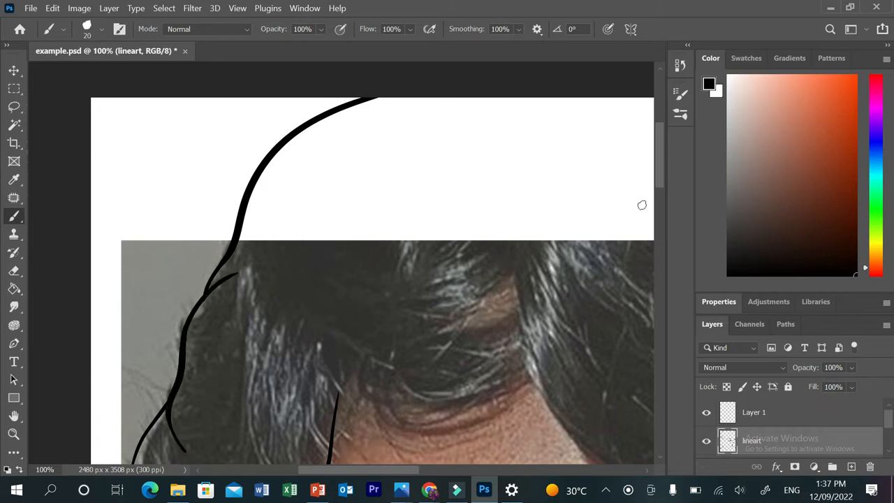
Step: Draw the spiral curl with its thin underline at the forehead hairline and the edge of the large hair wave beside it
left_click_drag(661, 167, 661, 200)
mouse_move(528, 182)
left_mouse_down()
mouse_move(502, 208)
mouse_move(366, 223)
mouse_move(379, 139)
mouse_move(427, 183)
mouse_move(418, 195)
left_mouse_up()
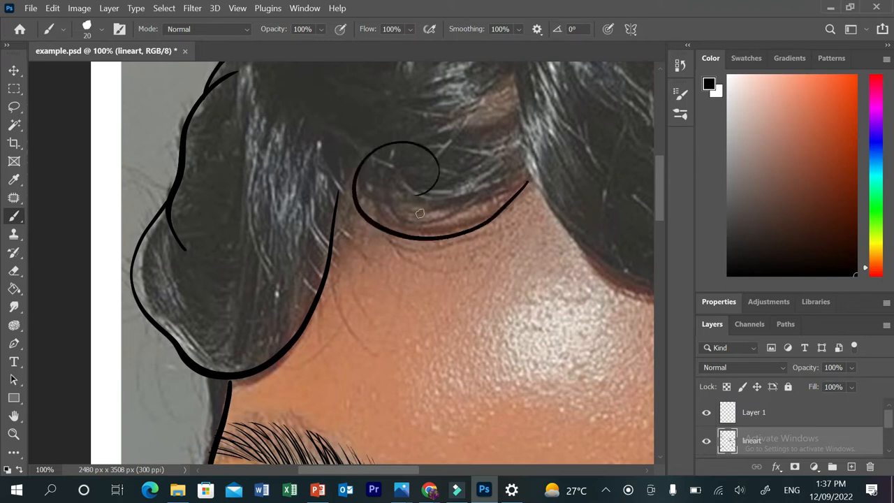
mouse_move(529, 183)
left_mouse_down()
mouse_move(420, 244)
mouse_move(343, 191)
mouse_move(350, 205)
mouse_move(335, 208)
mouse_move(322, 274)
left_mouse_up()
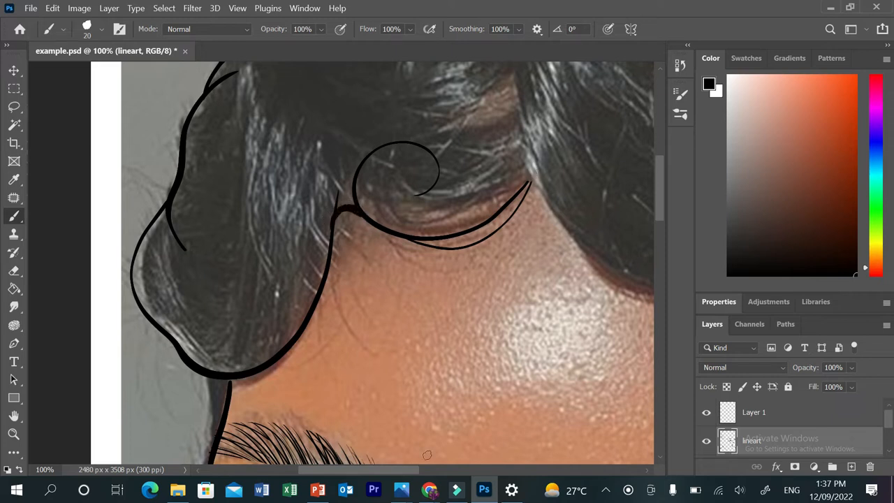
left_click_drag(402, 474, 461, 473)
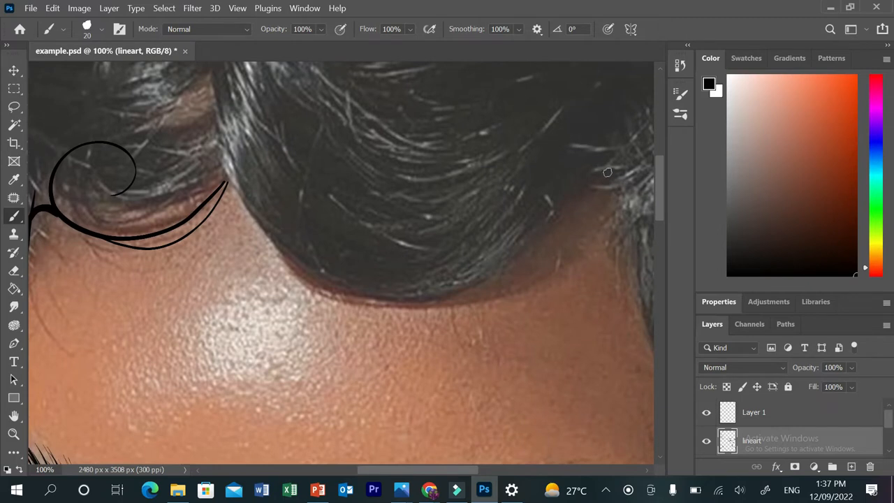
mouse_move(605, 160)
left_mouse_down()
mouse_move(520, 252)
mouse_move(391, 314)
mouse_move(276, 256)
left_mouse_up()
left_click_drag(254, 221, 218, 150)
Step: Trace the right-hand hairline from the temple up to the large wave, adding a small curved strand where they meet
left_click_drag(472, 479, 523, 471)
left_click_drag(661, 210, 661, 234)
mouse_move(548, 300)
left_mouse_down()
mouse_move(517, 302)
mouse_move(385, 224)
left_mouse_up()
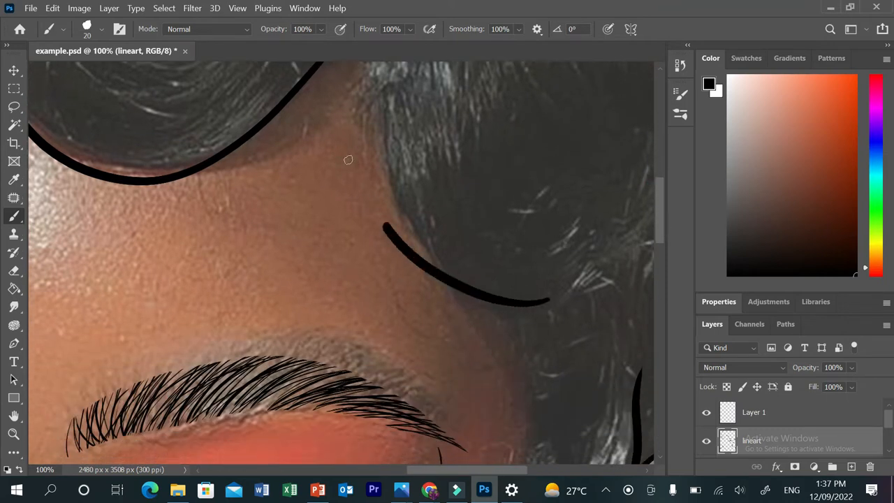
left_click_drag(348, 159, 360, 42)
scroll(657, 224, "up", 5)
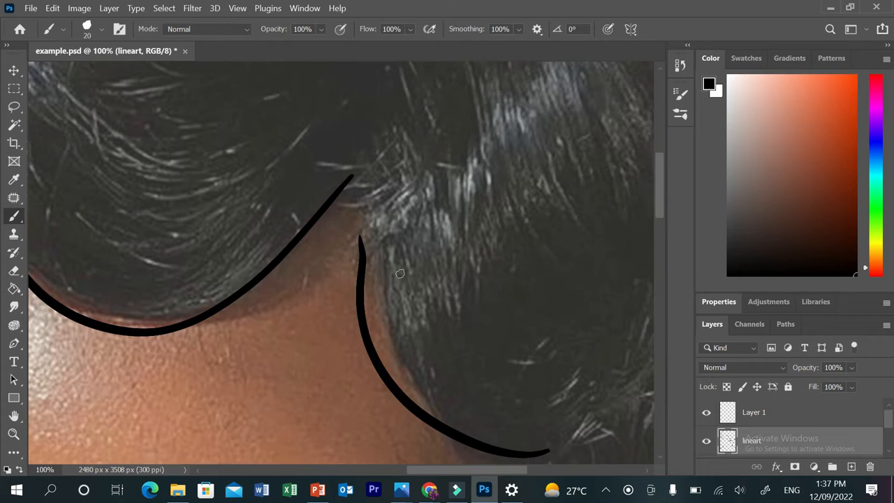
mouse_move(426, 240)
left_mouse_down()
mouse_move(405, 251)
mouse_move(360, 248)
mouse_move(343, 227)
mouse_move(347, 184)
left_mouse_up()
left_click_drag(347, 148, 352, 151)
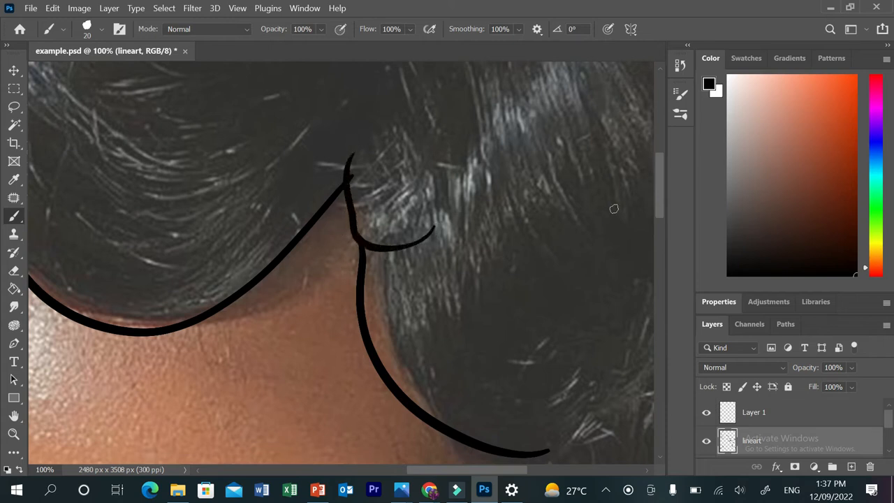
Step: Continue the right-hand temple hairline down to the ear and draw the curled strand in front of it
left_click_drag(487, 473, 507, 473)
left_click_drag(658, 190, 668, 228)
mouse_move(377, 214)
left_mouse_down()
mouse_move(417, 238)
mouse_move(440, 281)
mouse_move(439, 318)
left_mouse_up()
mouse_move(493, 295)
left_mouse_down()
mouse_move(480, 387)
mouse_move(459, 436)
mouse_move(438, 412)
mouse_move(441, 365)
mouse_move(461, 351)
mouse_move(464, 386)
mouse_move(454, 396)
mouse_move(464, 374)
mouse_move(444, 356)
mouse_move(423, 375)
mouse_move(417, 429)
left_mouse_up()
left_click_drag(437, 312, 428, 369)
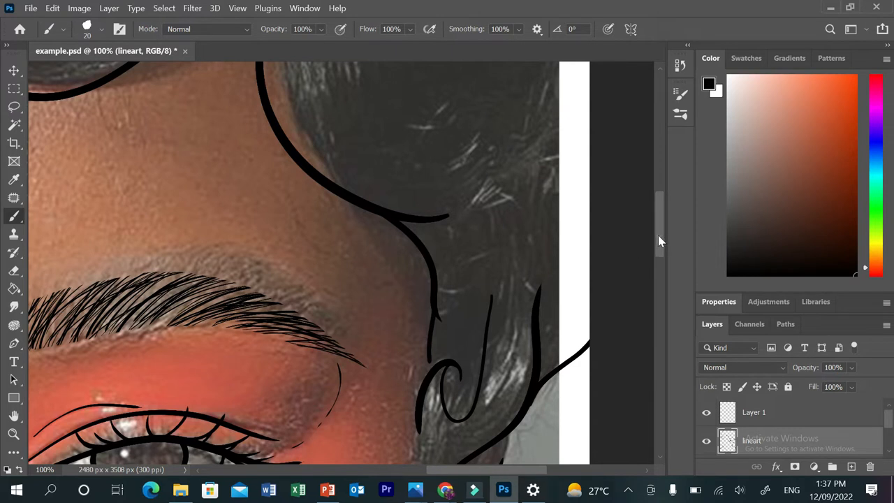
left_click_drag(658, 235, 658, 262)
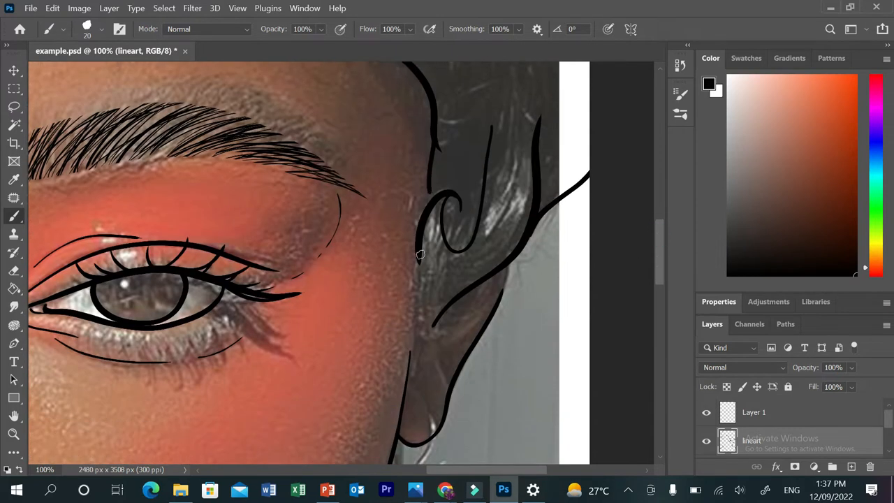
mouse_move(419, 236)
left_mouse_down()
mouse_move(413, 316)
mouse_move(427, 346)
mouse_move(443, 315)
left_mouse_up()
Step: Trace the dangling earring below the right-hand ear
left_click_drag(662, 272, 661, 333)
mouse_move(429, 194)
left_mouse_down()
mouse_move(401, 195)
mouse_move(389, 210)
mouse_move(381, 385)
mouse_move(389, 450)
mouse_move(402, 454)
mouse_move(418, 452)
mouse_move(436, 426)
mouse_move(441, 223)
mouse_move(437, 193)
mouse_move(422, 187)
left_mouse_up()
mouse_move(424, 250)
left_mouse_down()
mouse_move(423, 237)
mouse_move(416, 338)
left_mouse_up()
mouse_move(422, 372)
left_mouse_down()
mouse_move(429, 376)
mouse_move(433, 325)
mouse_move(425, 244)
mouse_move(422, 370)
left_mouse_up()
Step: Outline the red collar under the jaw, including its inner folds and its upper edge along the jawline
left_click_drag(660, 300, 661, 341)
mouse_move(439, 240)
left_mouse_down()
mouse_move(483, 274)
mouse_move(498, 328)
mouse_move(497, 460)
mouse_move(459, 482)
mouse_move(385, 479)
left_mouse_up()
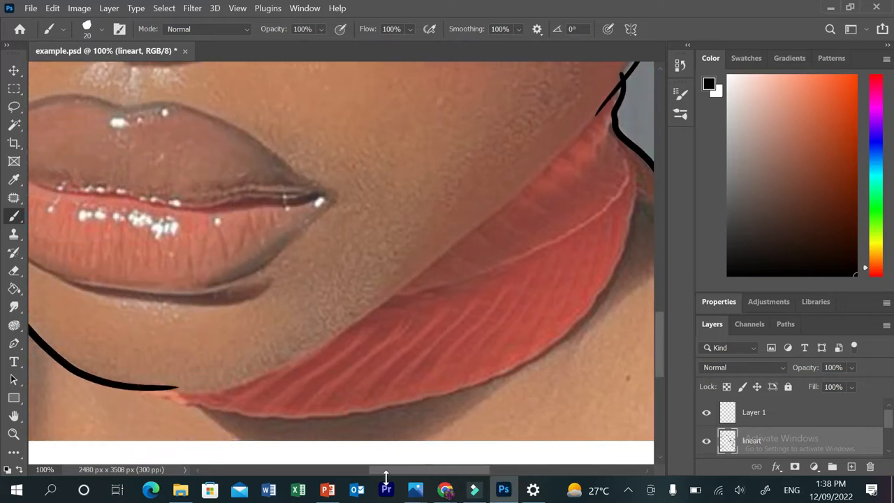
mouse_move(175, 404)
left_mouse_down()
mouse_move(264, 420)
mouse_move(393, 413)
mouse_move(473, 388)
mouse_move(565, 339)
mouse_move(589, 325)
mouse_move(611, 287)
mouse_move(646, 189)
mouse_move(637, 152)
mouse_move(601, 126)
mouse_move(605, 115)
mouse_move(579, 167)
mouse_move(569, 159)
mouse_move(568, 183)
mouse_move(491, 223)
left_mouse_up()
mouse_move(621, 149)
left_mouse_down()
mouse_move(626, 178)
mouse_move(608, 216)
mouse_move(409, 297)
left_mouse_up()
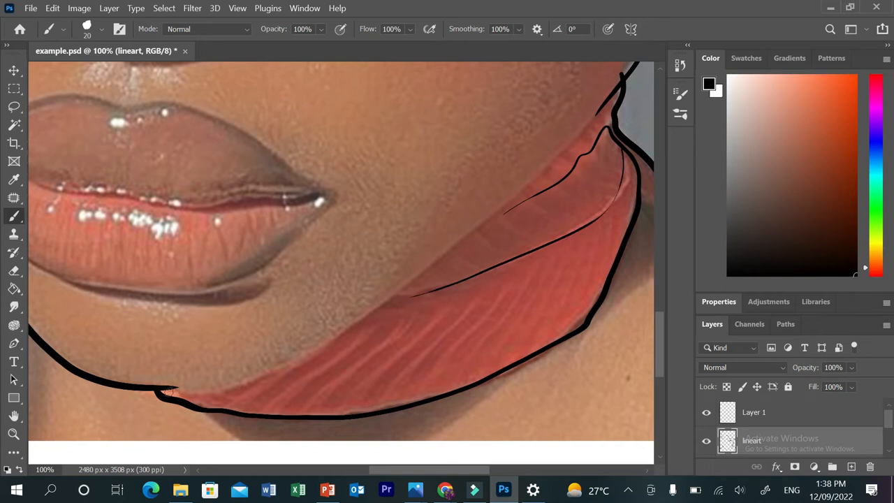
mouse_move(185, 387)
left_mouse_down()
mouse_move(269, 376)
mouse_move(357, 329)
mouse_move(457, 234)
mouse_move(636, 117)
left_mouse_up()
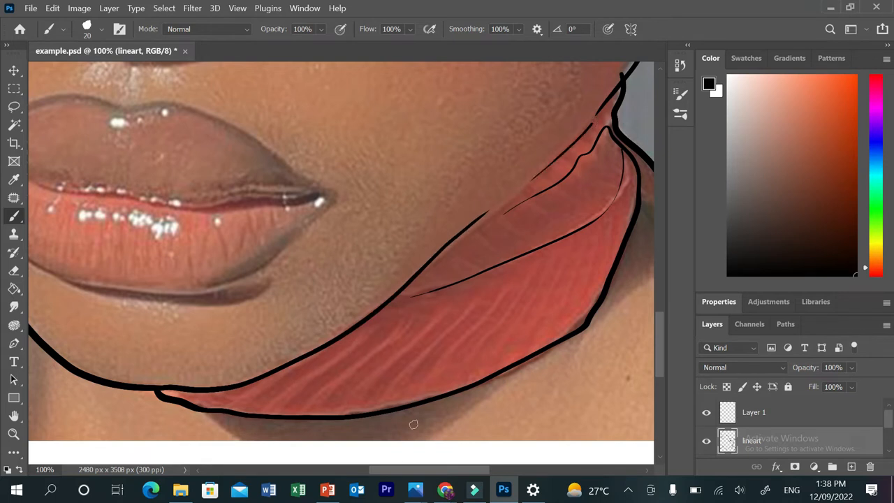
left_click_drag(411, 472, 347, 474)
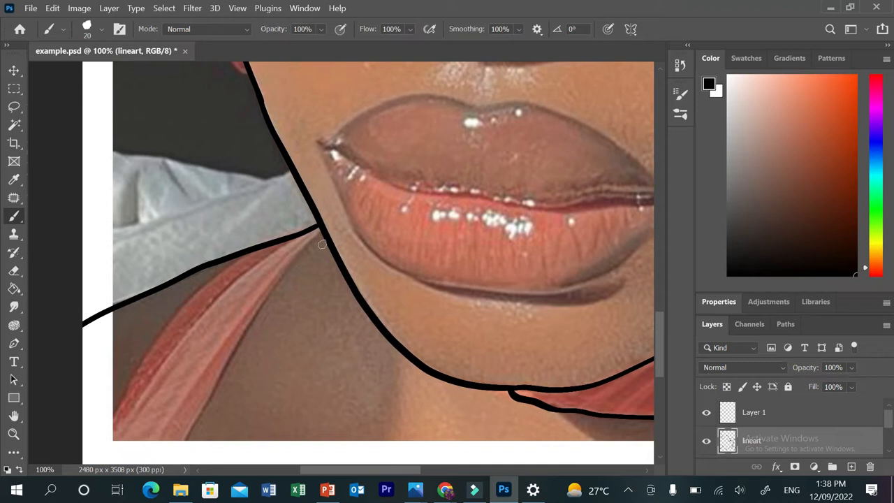
Step: Trace both edges of the red strap on the left-hand shoulder and add a thin fold line down its middle
mouse_move(318, 234)
left_mouse_down()
mouse_move(204, 412)
mouse_move(171, 493)
mouse_move(157, 489)
left_mouse_up()
mouse_move(234, 260)
left_mouse_down()
mouse_move(138, 364)
mouse_move(90, 458)
left_mouse_up()
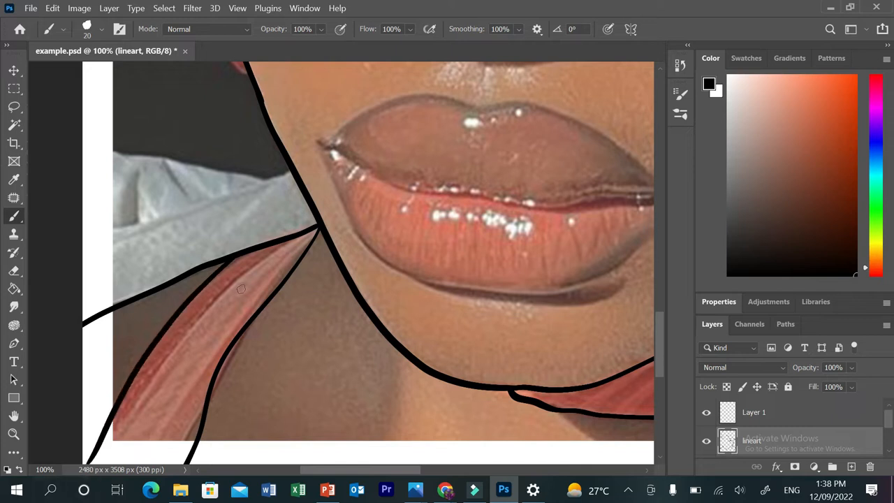
mouse_move(310, 233)
left_mouse_down()
mouse_move(197, 328)
mouse_move(130, 434)
left_mouse_up()
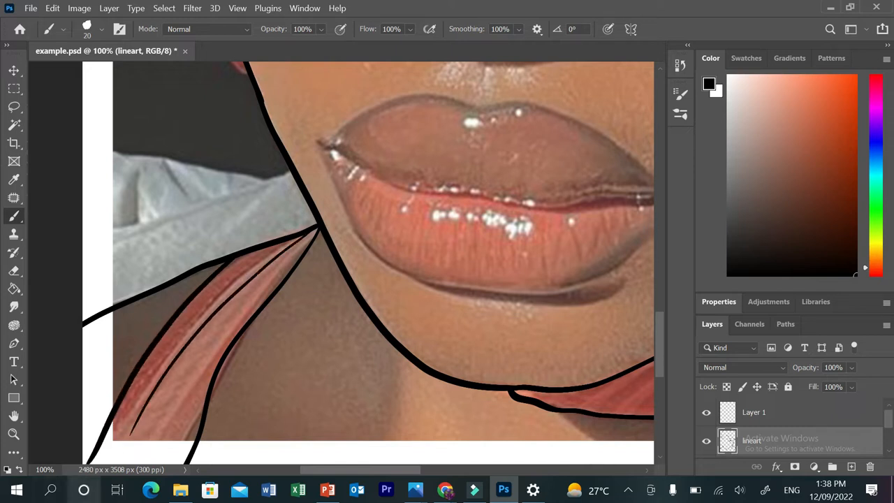
Step: Extend the left-hand and right-hand clothing lines beyond the photo down to the bottom edge of the canvas
left_click_drag(660, 330, 659, 350)
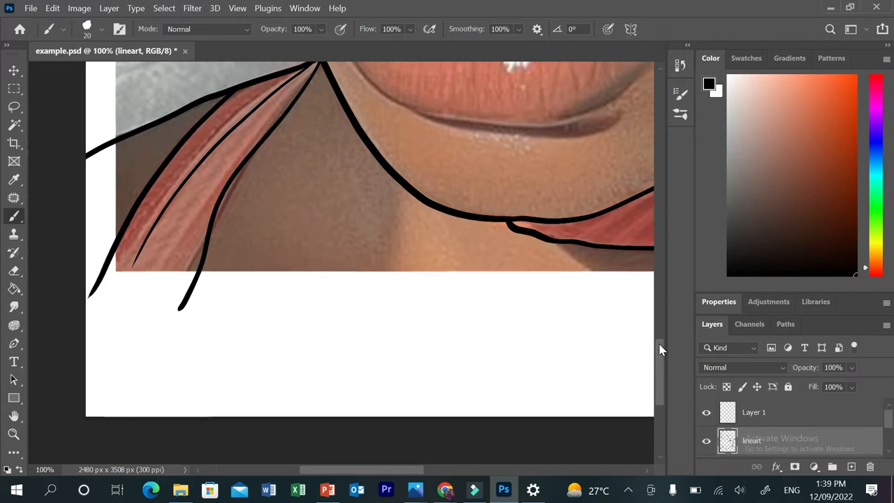
key("ctrl+minus")
key("ctrl+minus")
key("ctrl+minus")
key("ctrl+minus")
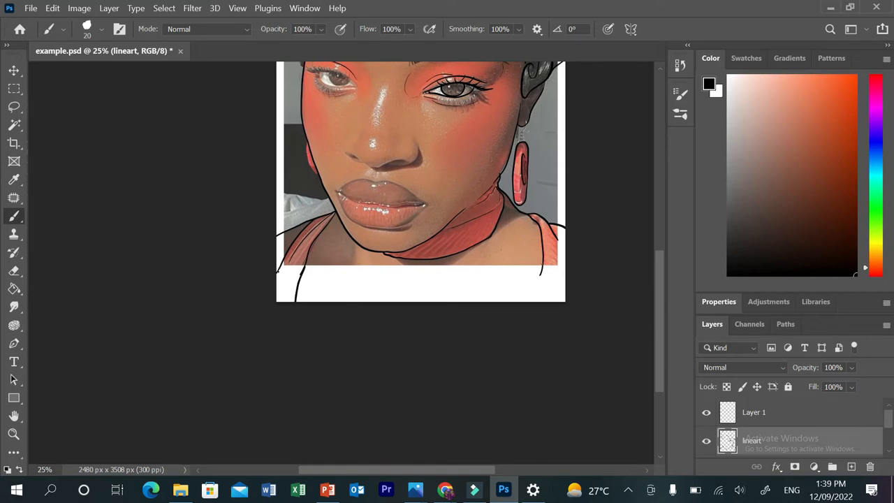
left_click_drag(524, 302, 473, 351)
Step: Toggle the reference photo layer's visibility several times to check the line art on its own, leaving the photo visible
left_click_drag(660, 346, 660, 299)
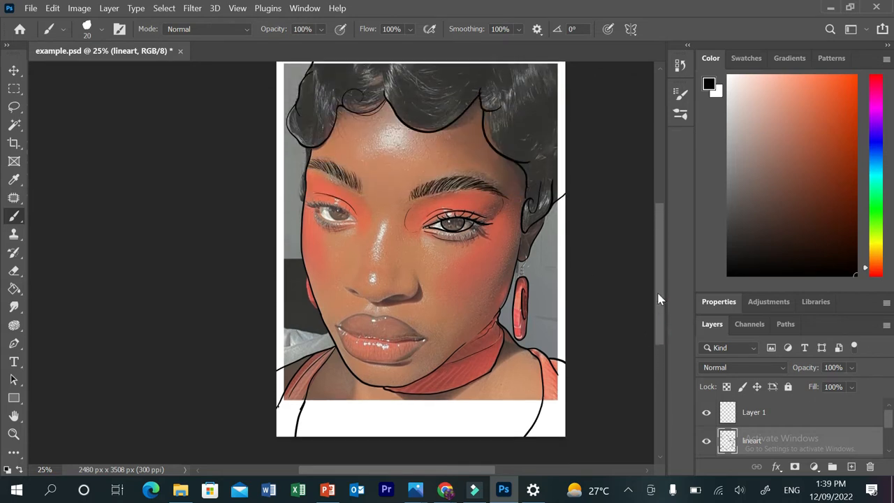
scroll(874, 422, "down", 2)
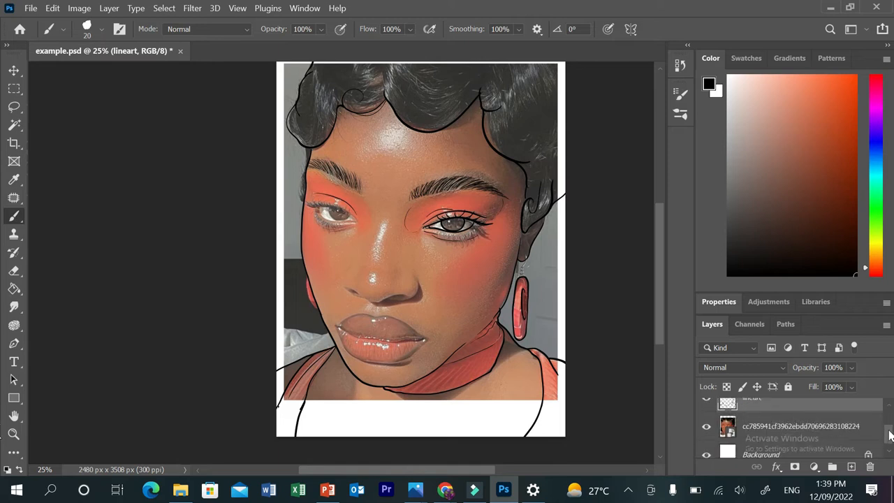
left_click(707, 426)
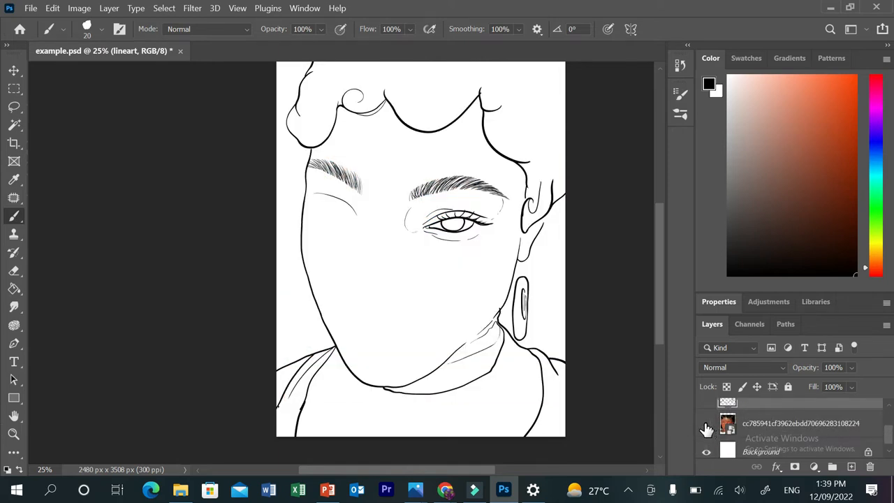
left_click(707, 426)
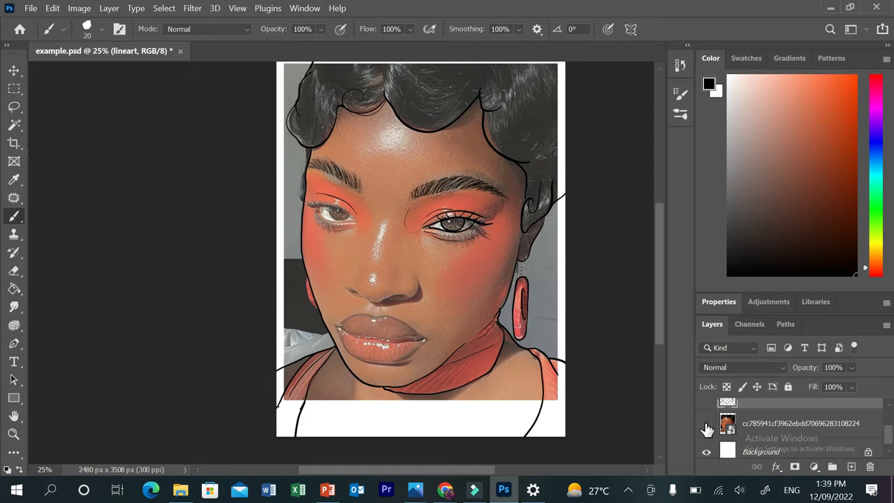
left_click(707, 427)
left_click(707, 426)
left_click(707, 427)
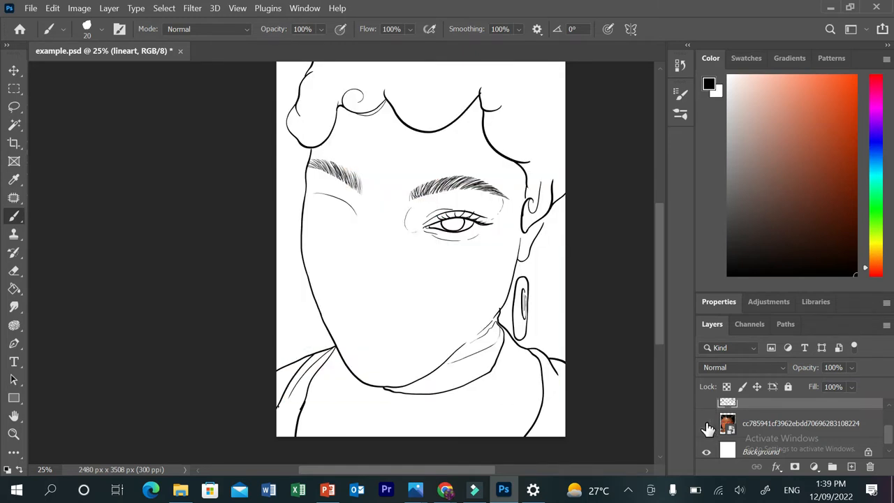
left_click(707, 426)
left_click(707, 427)
left_click(707, 427)
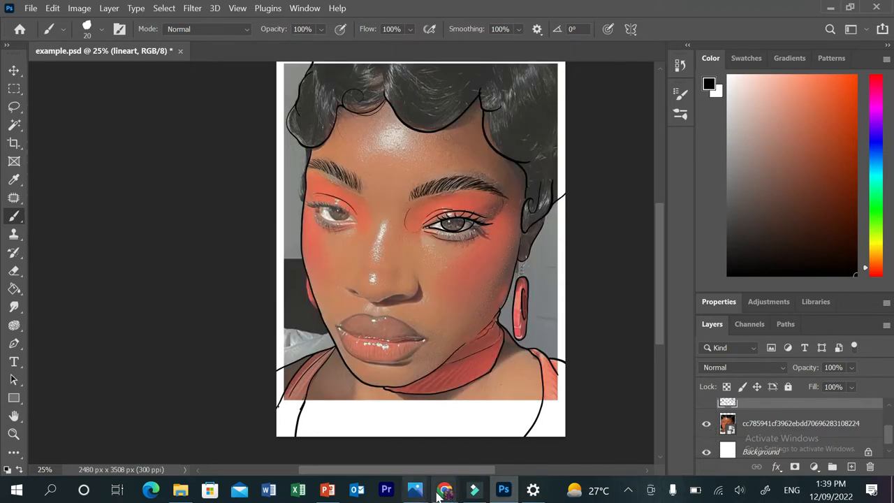
Step: Switch to Filmora9 and open its PC screen recorder
left_click(474, 490)
left_click(73, 8)
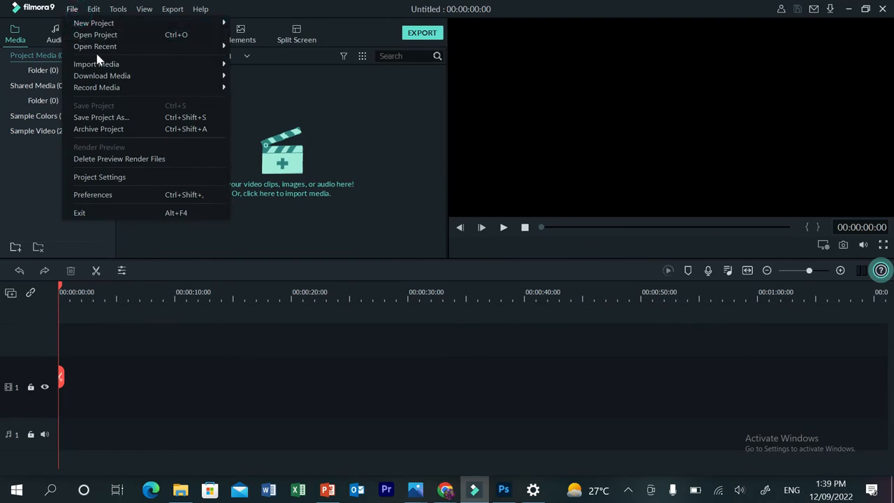
mouse_move(197, 89)
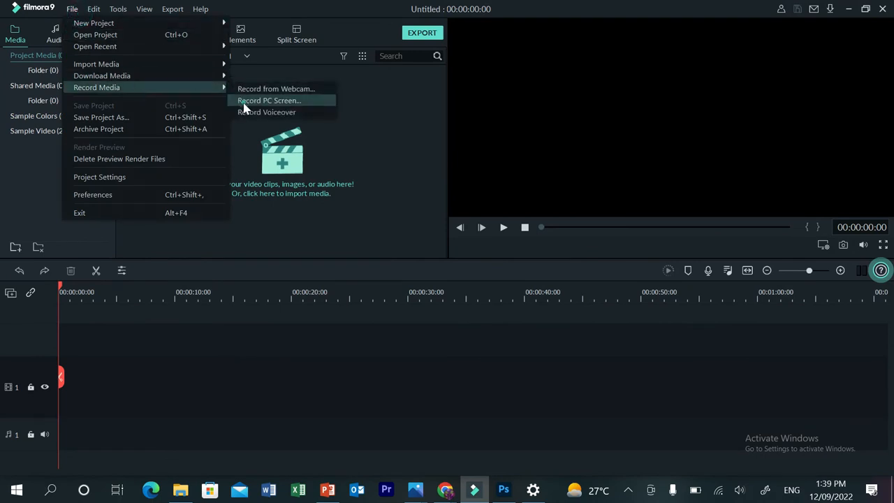
left_click(269, 101)
left_click(736, 469)
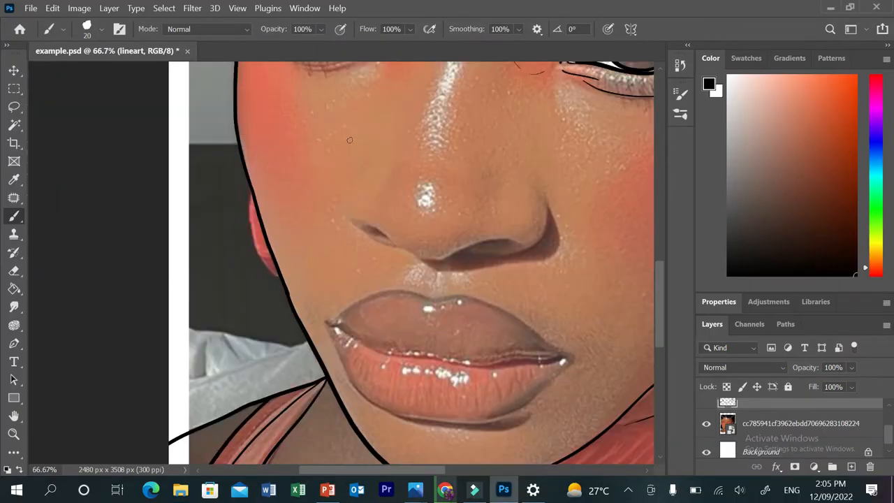
Step: Trace the nose with both nostrils, its base and side wings, adding thin contour strokes around the nose tip
left_click_drag(361, 175, 355, 187)
left_click_drag(343, 216, 347, 232)
left_click_drag(395, 247, 382, 230)
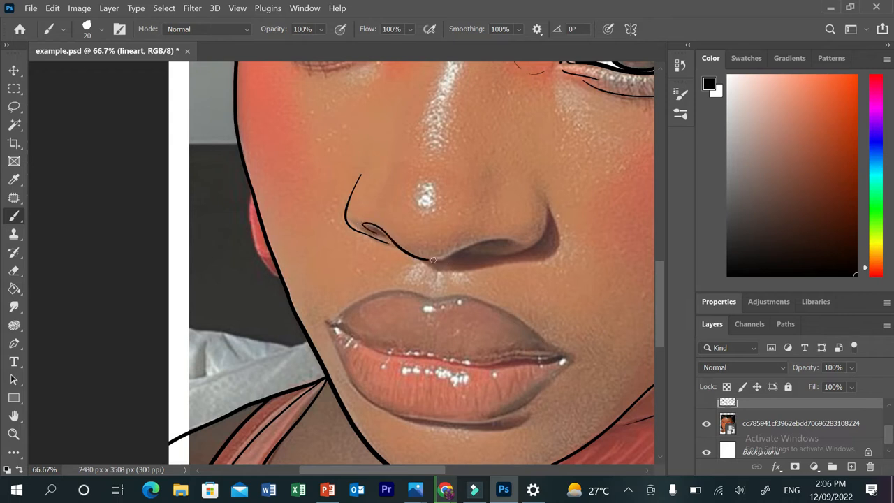
mouse_move(448, 259)
left_mouse_down()
mouse_move(482, 243)
mouse_move(520, 243)
mouse_move(458, 257)
left_mouse_up()
mouse_move(511, 255)
left_mouse_down()
mouse_move(539, 242)
mouse_move(551, 224)
left_mouse_up()
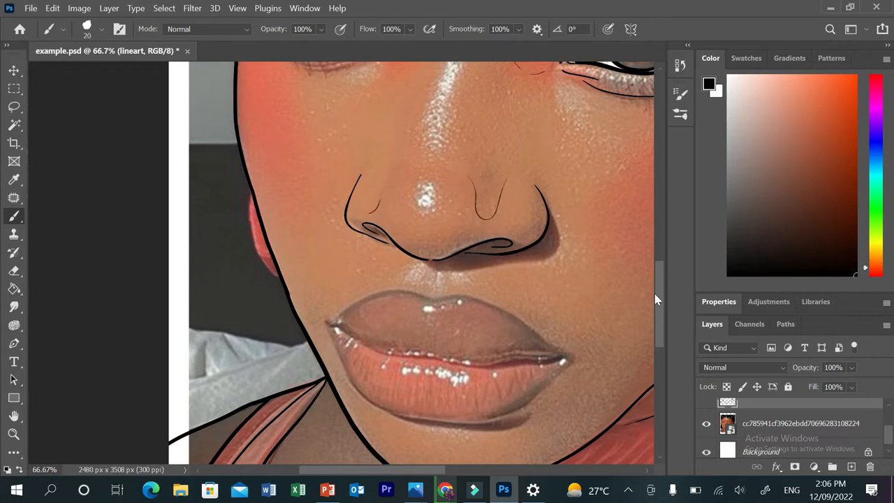
Step: Trace the small marks under the nose, the upper lip's outline and the line between the lips
scroll(655, 299, "down", 2)
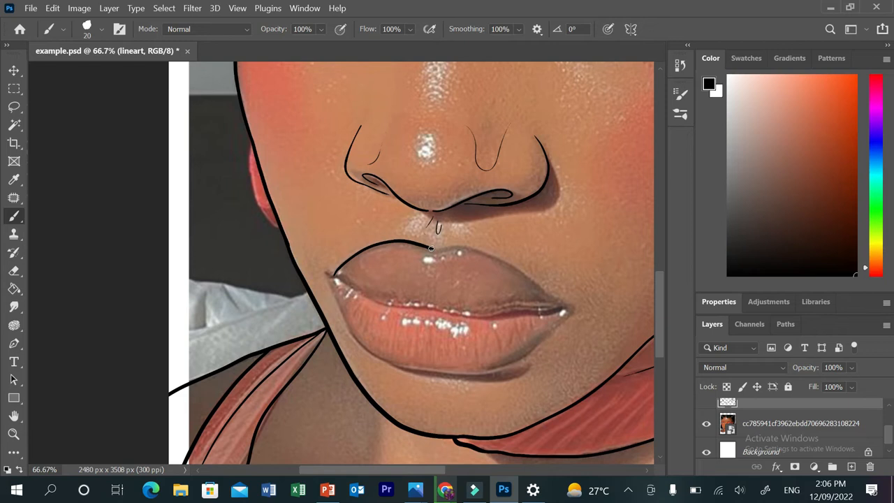
left_click_drag(472, 245, 565, 306)
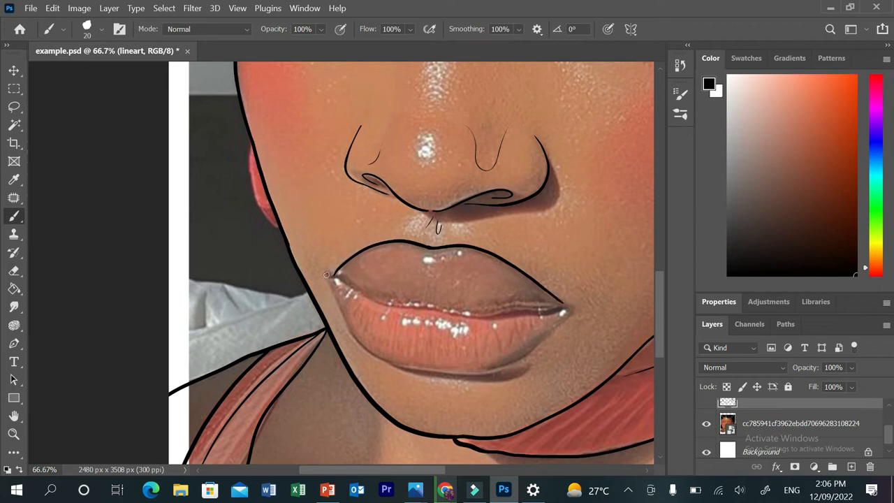
left_click_drag(340, 281, 349, 289)
left_click_drag(481, 318, 553, 311)
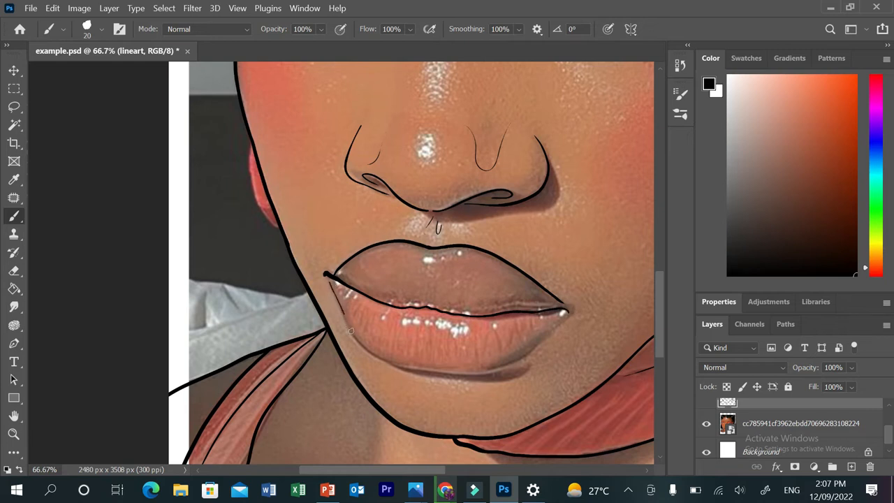
Step: Outline the lower lip and fill it with short vertical crease strokes
left_click_drag(371, 352, 446, 373)
mouse_move(468, 374)
left_mouse_down()
mouse_move(523, 363)
mouse_move(562, 320)
left_mouse_up()
mouse_move(372, 321)
left_mouse_down()
mouse_move(371, 350)
mouse_move(368, 324)
mouse_move(364, 342)
left_mouse_up()
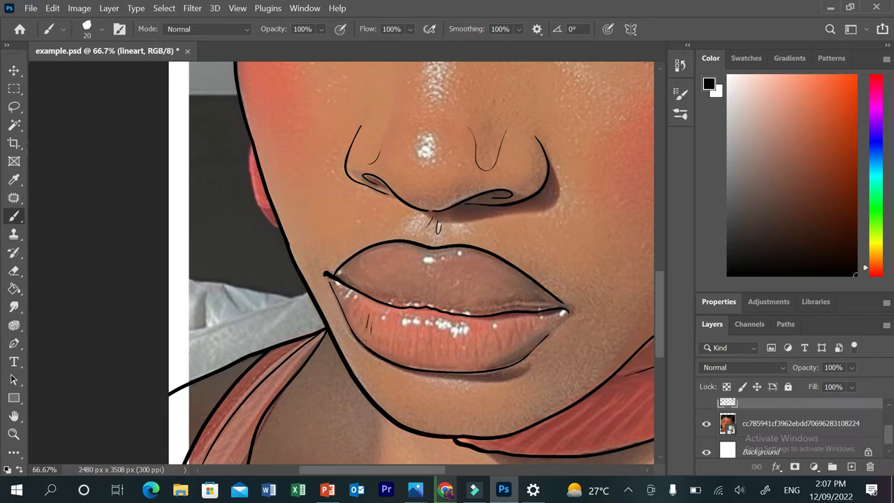
mouse_move(362, 311)
left_mouse_down()
mouse_move(361, 334)
mouse_move(358, 311)
mouse_move(391, 340)
mouse_move(389, 332)
mouse_move(392, 369)
mouse_move(394, 329)
mouse_move(417, 349)
left_mouse_up()
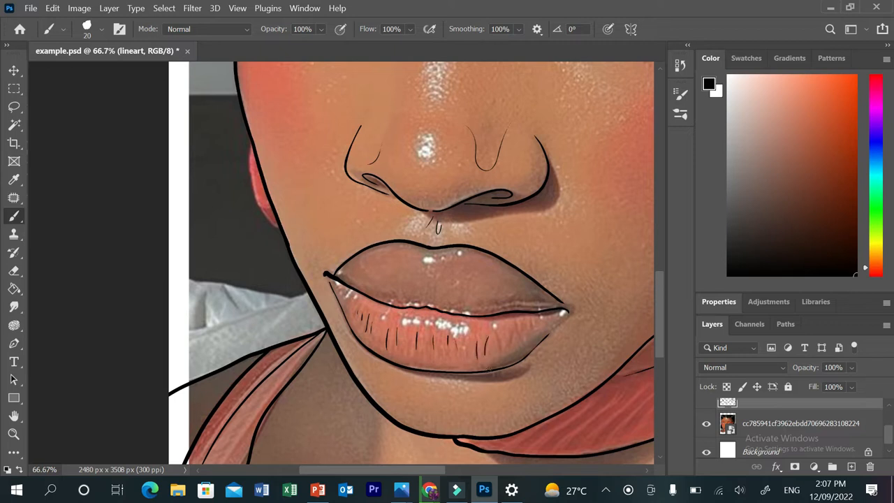
left_click_drag(511, 332, 510, 350)
Step: Trace the left-hand eye's upper lash line, iris and lower lid
left_click_drag(662, 328, 660, 260)
mouse_move(383, 256)
left_mouse_down()
mouse_move(329, 215)
mouse_move(269, 216)
mouse_move(278, 215)
mouse_move(246, 205)
left_mouse_up()
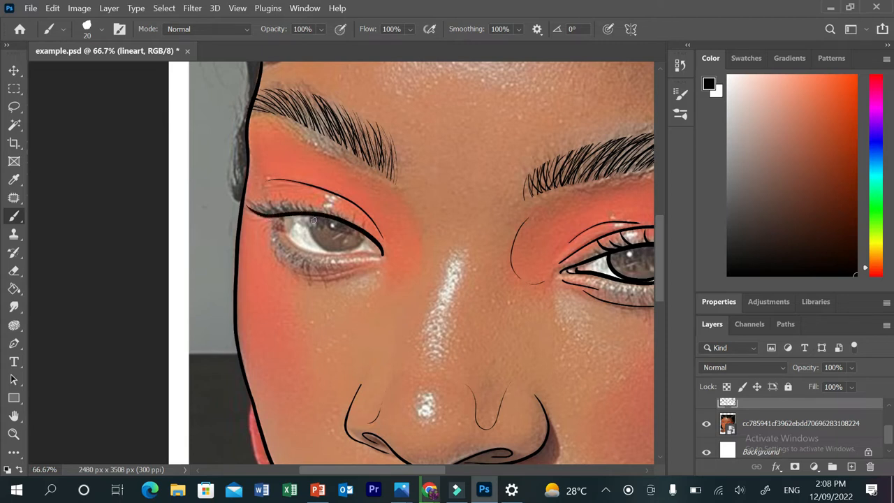
mouse_move(310, 221)
left_mouse_down()
mouse_move(323, 250)
mouse_move(364, 252)
mouse_move(369, 223)
left_mouse_up()
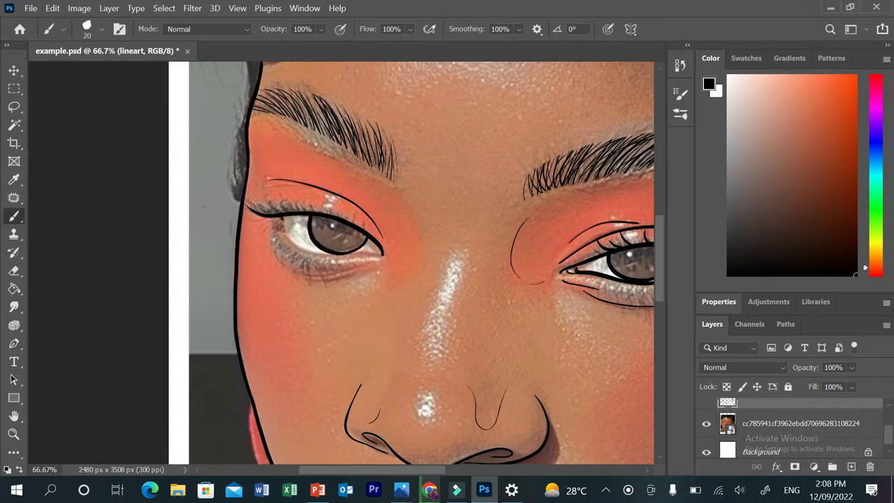
left_click_drag(299, 252, 363, 252)
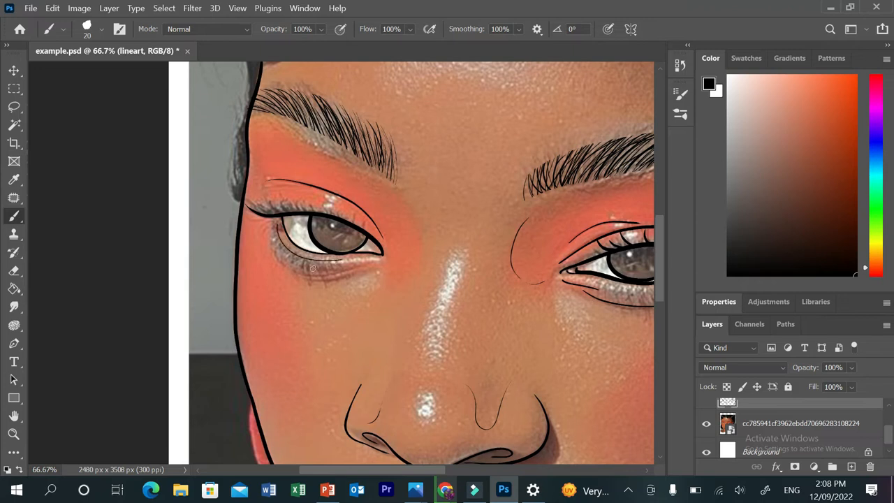
Step: Draw the upper and lower eyelashes of the left-hand eye
mouse_move(278, 214)
left_mouse_down()
mouse_move(257, 200)
mouse_move(269, 193)
mouse_move(246, 199)
left_mouse_up()
left_click_drag(328, 212, 325, 198)
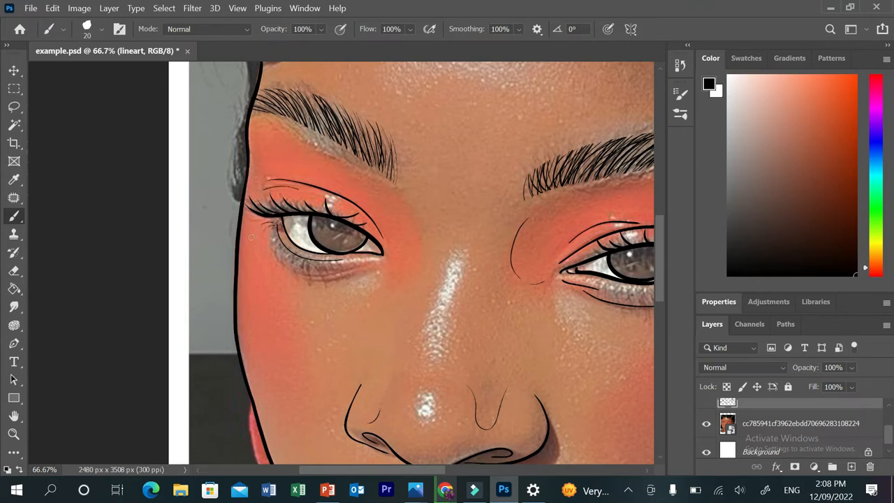
mouse_move(275, 236)
left_mouse_down()
mouse_move(258, 225)
mouse_move(267, 257)
mouse_move(302, 279)
left_mouse_up()
Step: Outline the narrow lock of hair beside the left-hand temple, from the hair wave down to eye level
mouse_move(243, 198)
left_mouse_down()
mouse_move(229, 156)
mouse_move(227, 177)
mouse_move(239, 189)
mouse_move(234, 145)
mouse_move(241, 132)
mouse_move(231, 123)
mouse_move(246, 68)
left_mouse_up()
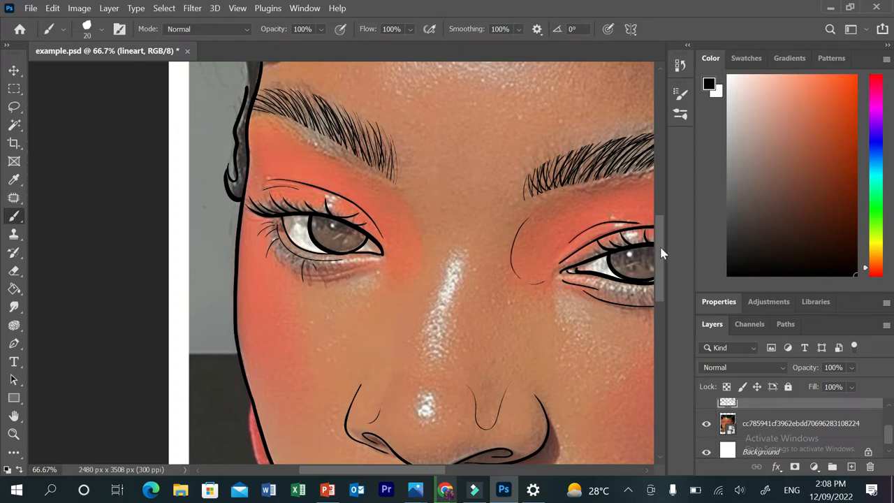
left_click_drag(662, 253, 660, 226)
left_click_drag(244, 151, 241, 206)
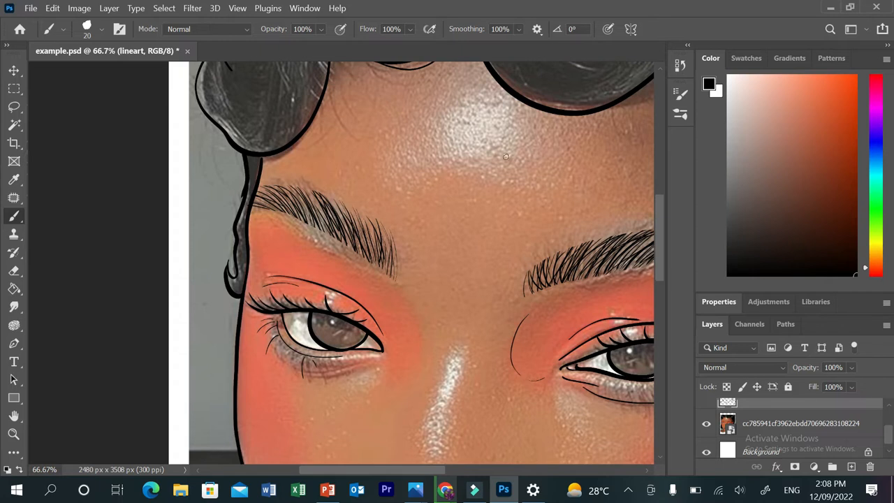
Step: Add thin secondary contour lines beneath the hair waves along the forehead, from the left-hand wave to the right-hand temple
scroll(661, 269, "up", 3)
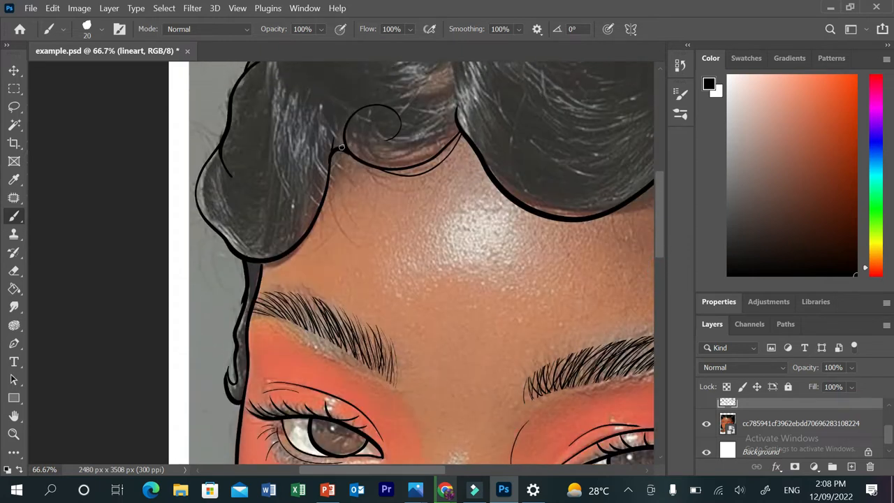
mouse_move(334, 165)
left_mouse_down()
mouse_move(327, 237)
mouse_move(283, 262)
left_mouse_up()
left_click_drag(522, 209, 587, 229)
left_click_drag(426, 473, 503, 466)
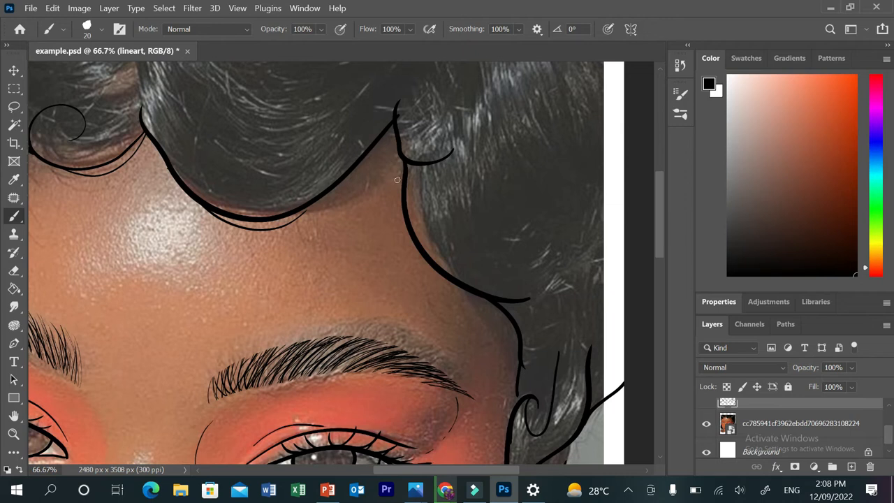
mouse_move(402, 149)
left_mouse_down()
mouse_move(402, 210)
mouse_move(434, 285)
mouse_move(517, 327)
left_mouse_up()
Step: Add short lower lashes under the right-hand eye and extra strokes at its upper lid near the inner corner
left_click_drag(655, 233, 662, 306)
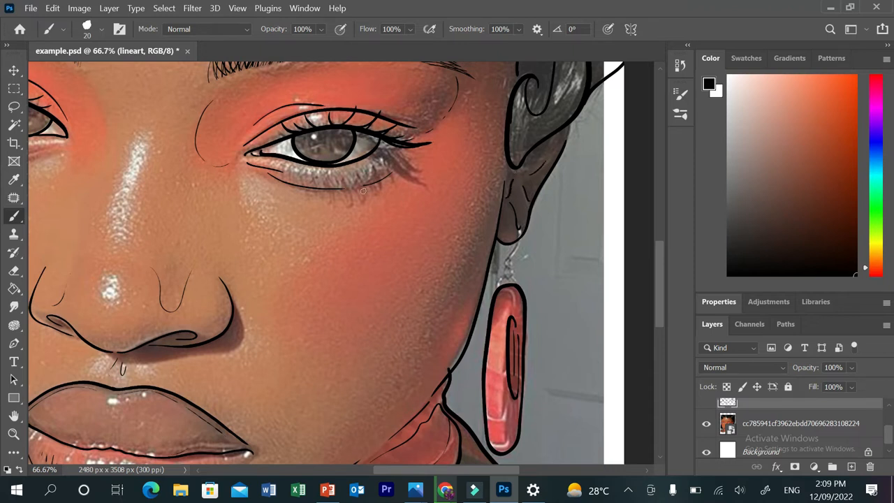
left_click_drag(285, 162, 283, 173)
left_click_drag(356, 171, 355, 188)
left_click_drag(266, 131, 283, 115)
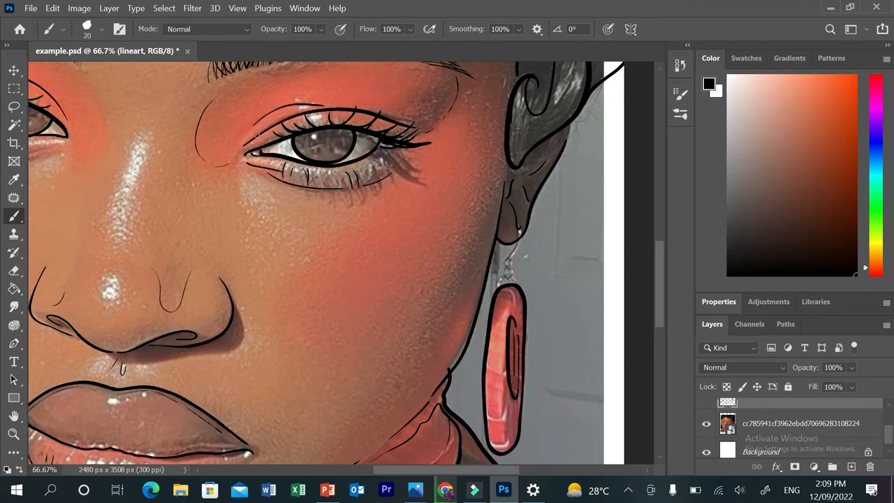
Step: Draw a curved under-eye line below the left-hand eye
left_click_drag(663, 270, 666, 241)
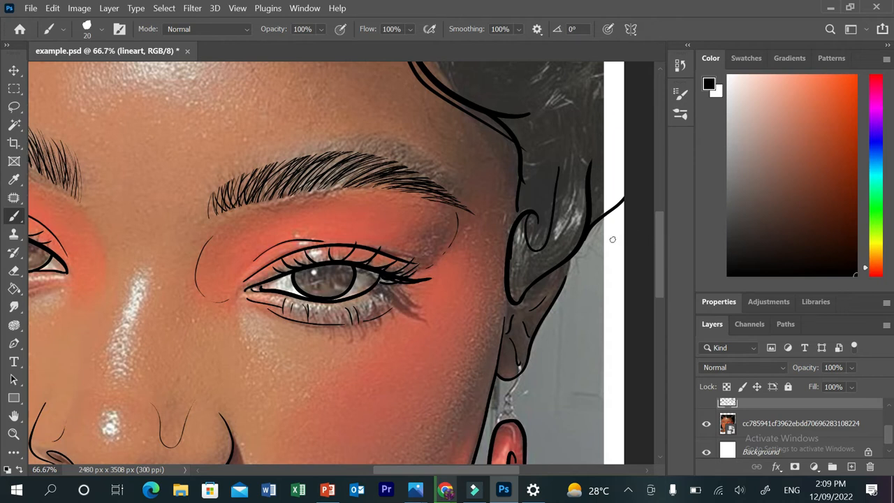
left_click_drag(425, 472, 385, 471)
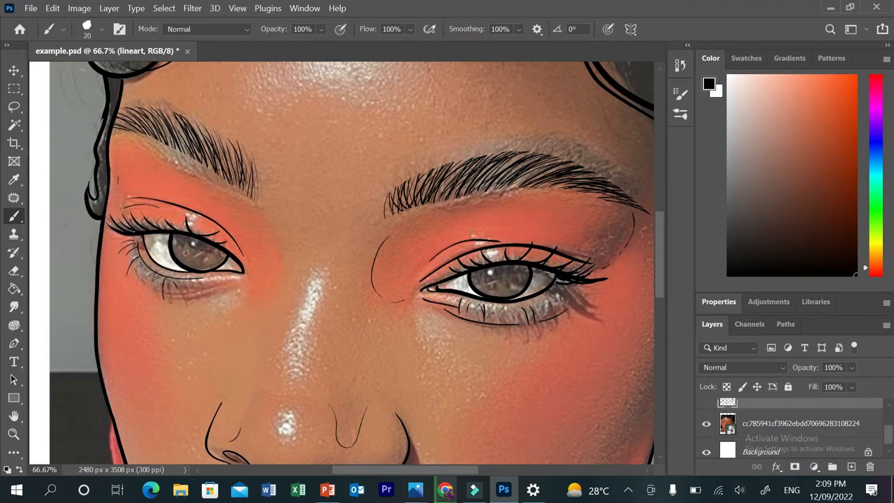
mouse_move(215, 285)
left_mouse_down()
mouse_move(171, 297)
mouse_move(138, 282)
left_mouse_up()
Step: Hide the reference photo layer to show the full line art on the white background
left_click_drag(658, 280, 666, 261)
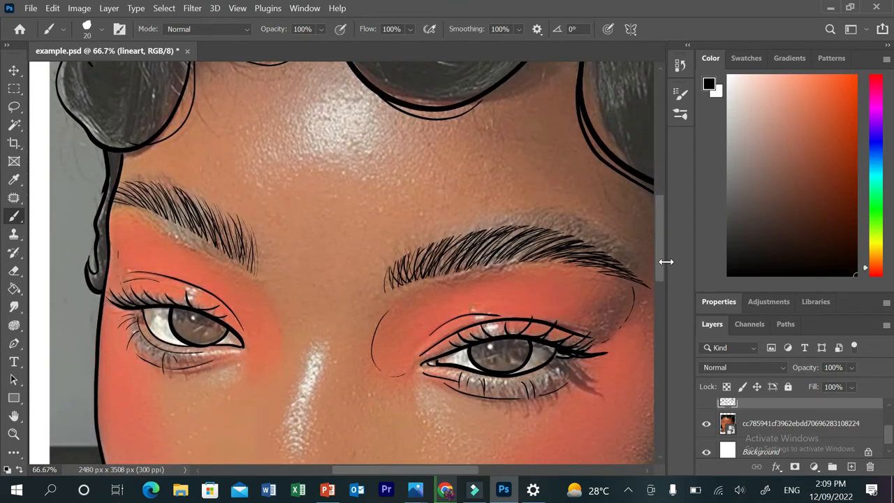
key("ctrl+minus")
key("ctrl+minus")
key("ctrl+minus")
key("ctrl+minus")
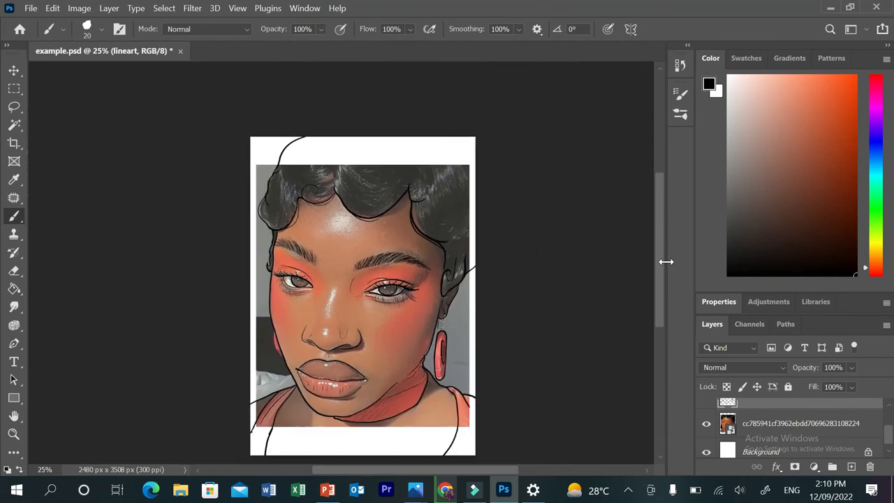
left_click(708, 424)
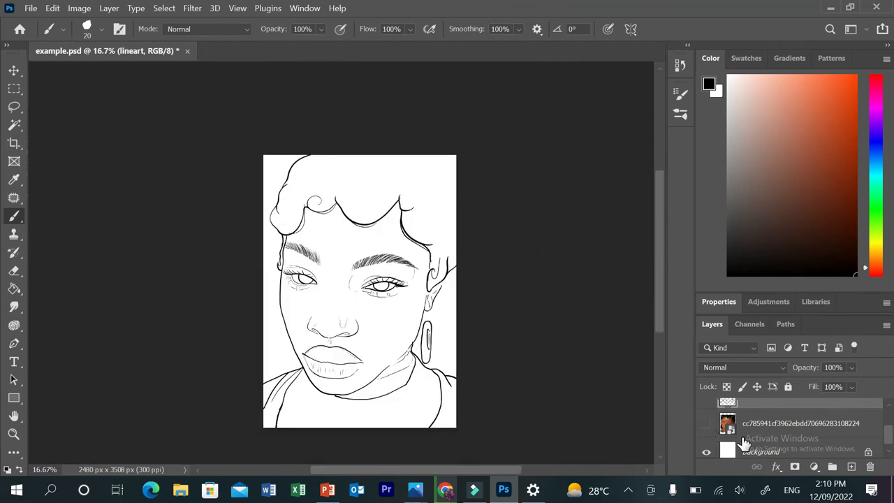
Step: Show the reference photo again and add thin contour lines along the nose bridge, beside the eyes and down the right-hand cheek
left_click(707, 421)
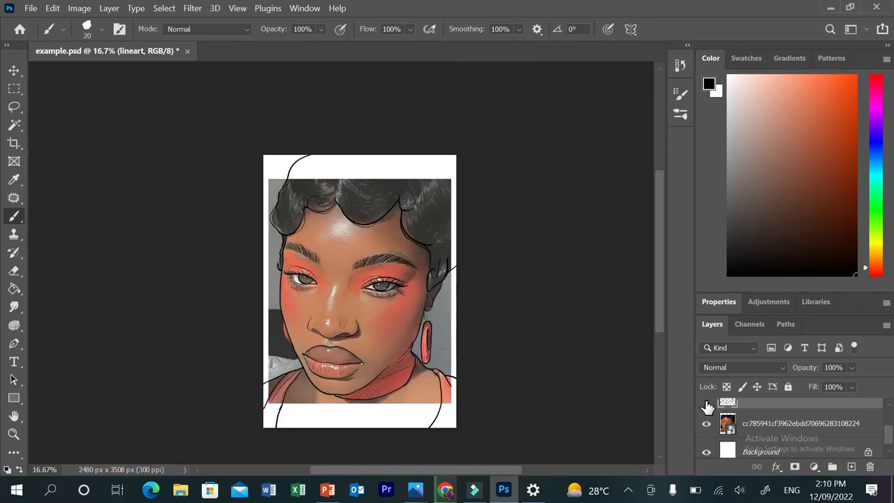
key("ctrl+equal")
key("ctrl+equal")
key("ctrl+equal")
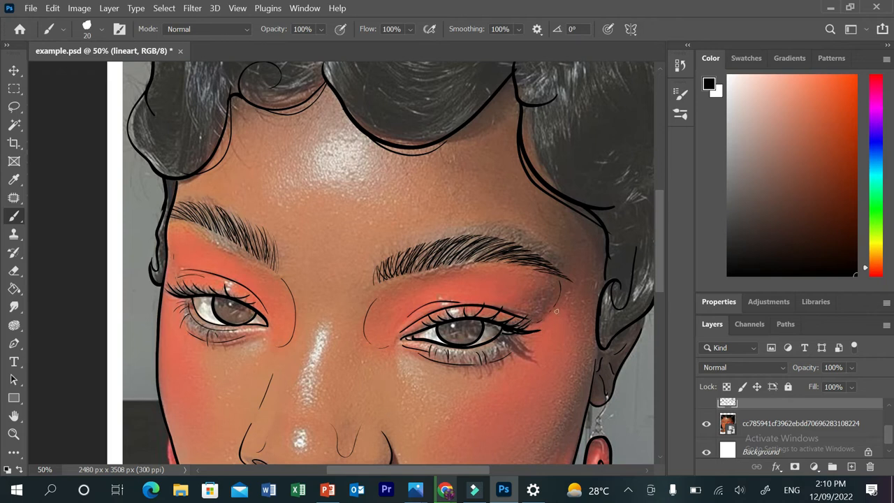
left_click_drag(579, 327, 570, 373)
left_click_drag(545, 417, 517, 438)
scroll(661, 300, "down", 5)
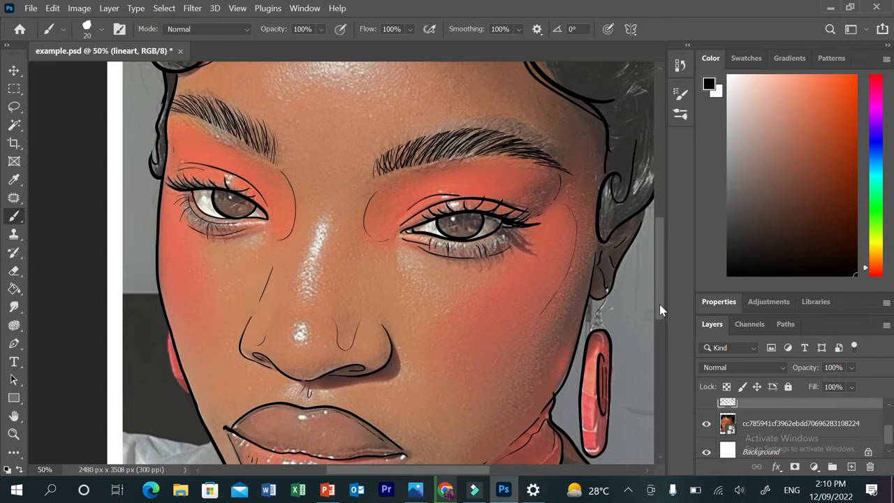
left_click_drag(586, 279, 558, 334)
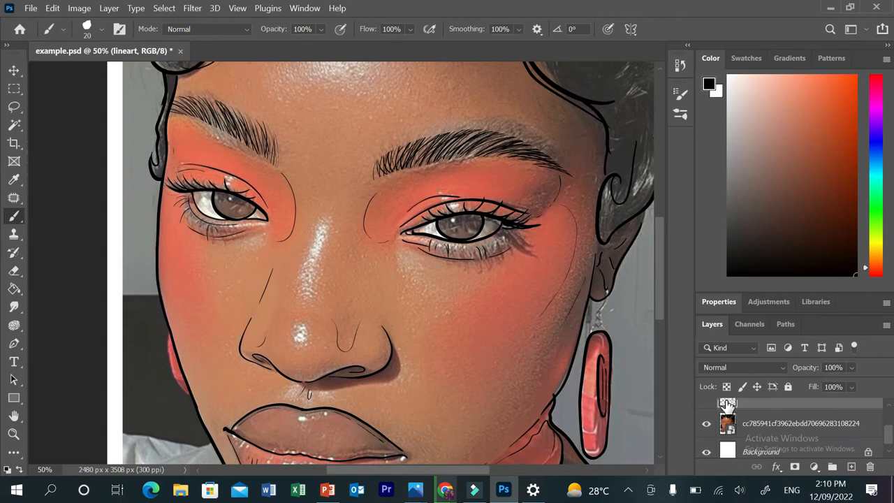
Step: Hide the reference photo layer and add a new blank layer directly above it, beneath the line art
key("ctrl+minus")
key("ctrl+minus")
key("ctrl+minus")
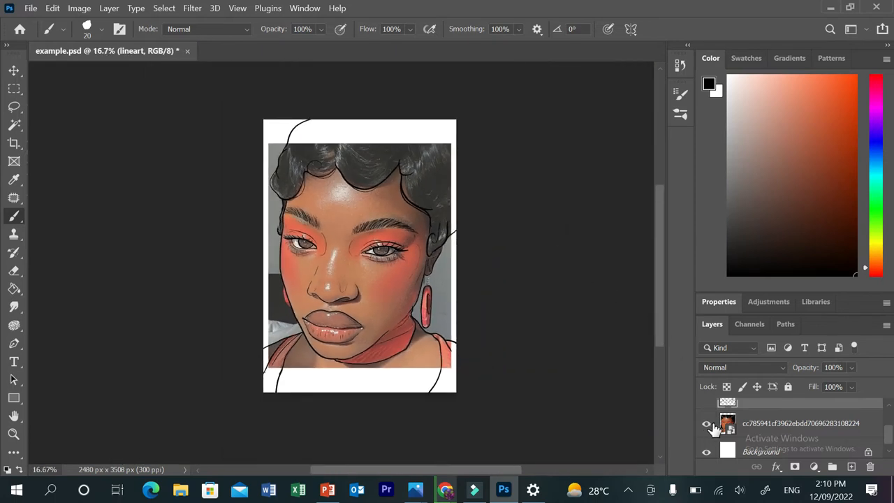
left_click(808, 418)
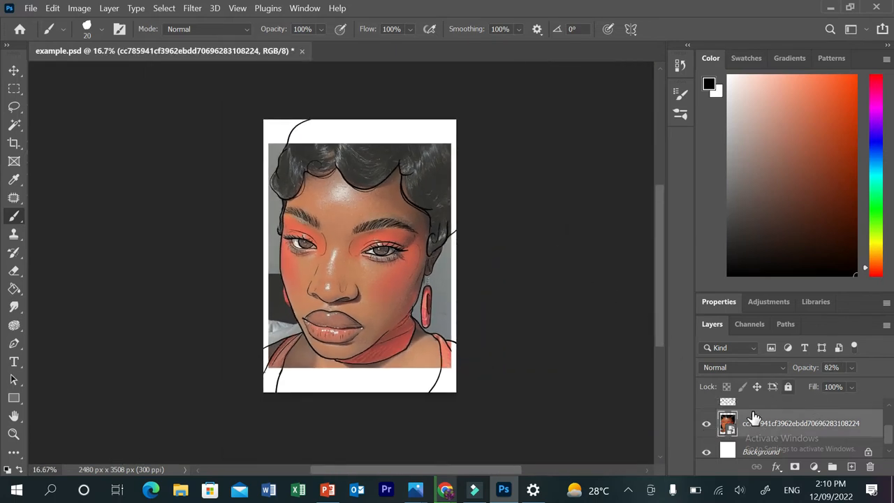
left_click(707, 403)
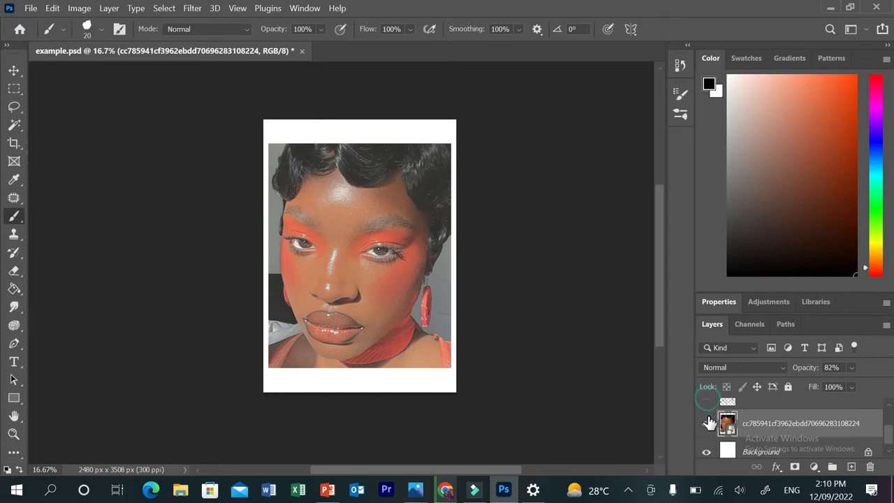
left_click(707, 404)
left_click(706, 423)
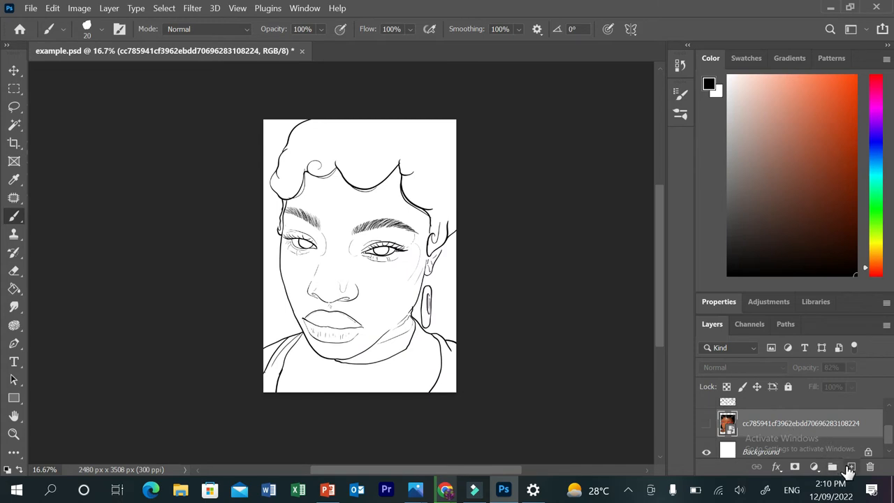
left_click(851, 467)
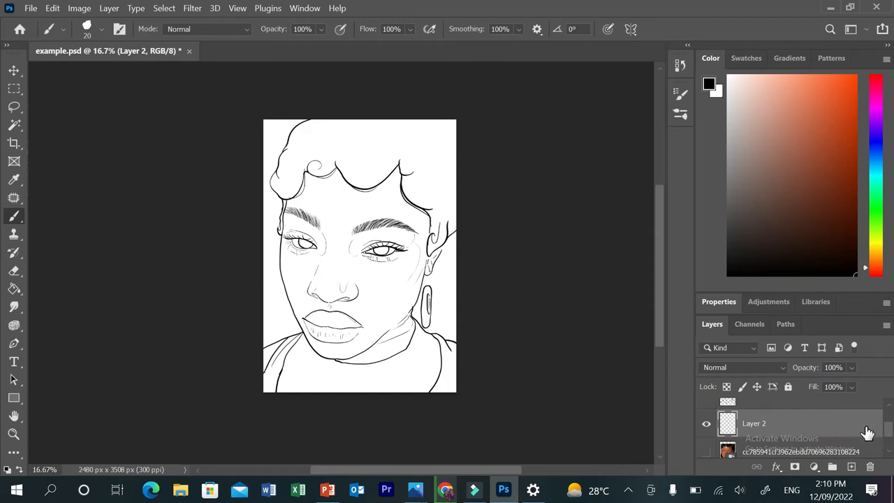
Step: Show the reference photo layer beneath Layer 2 and raise its opacity to 100%
left_click(706, 452)
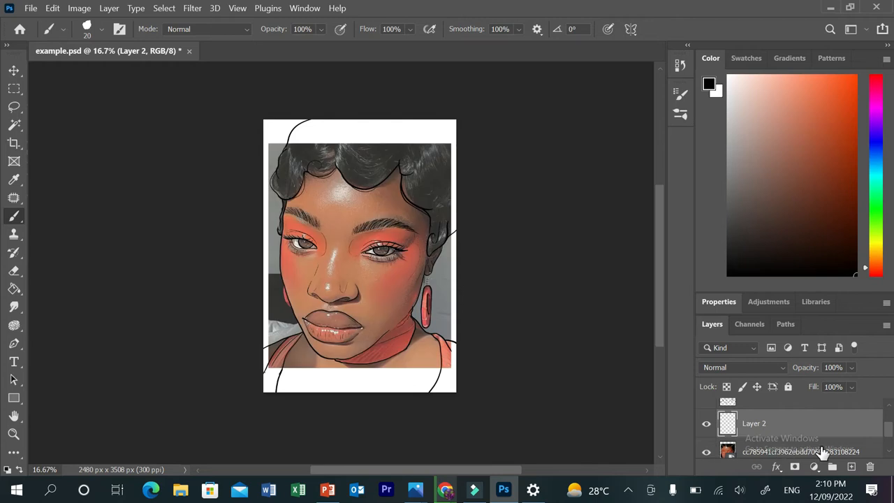
left_click(821, 453)
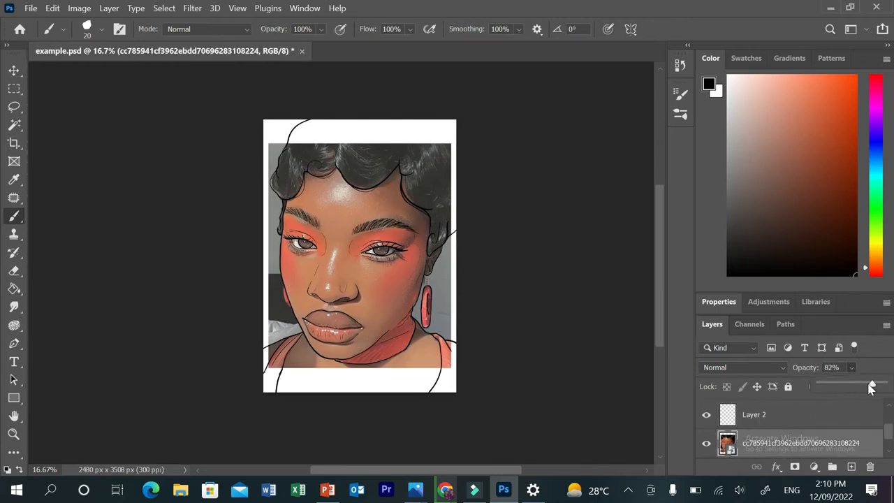
left_click_drag(874, 388, 893, 389)
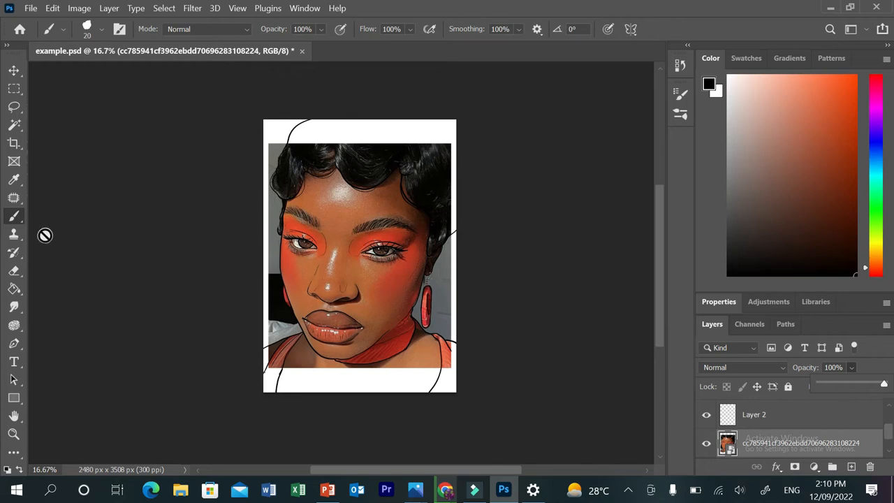
Step: Sample the skin tone beside the nose and paint a swatch of it on Layer 2 at the photo's upper-left corner with a 143 px brush
left_click(14, 179)
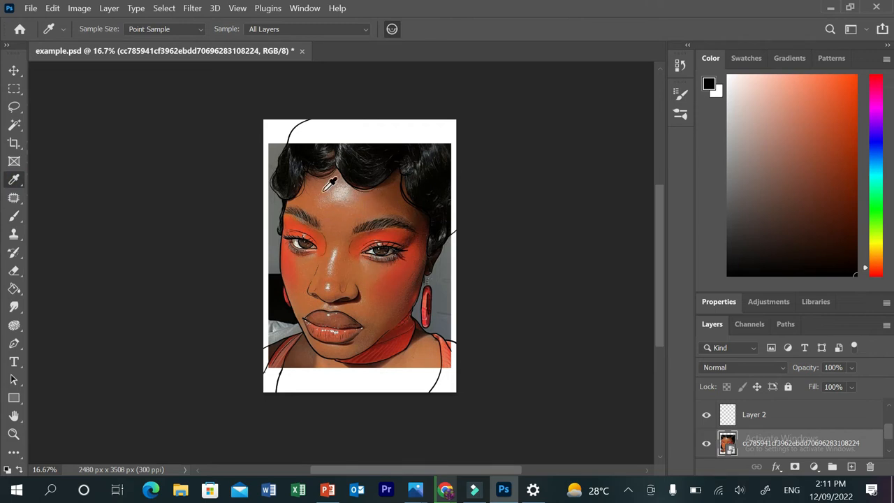
left_click(313, 267)
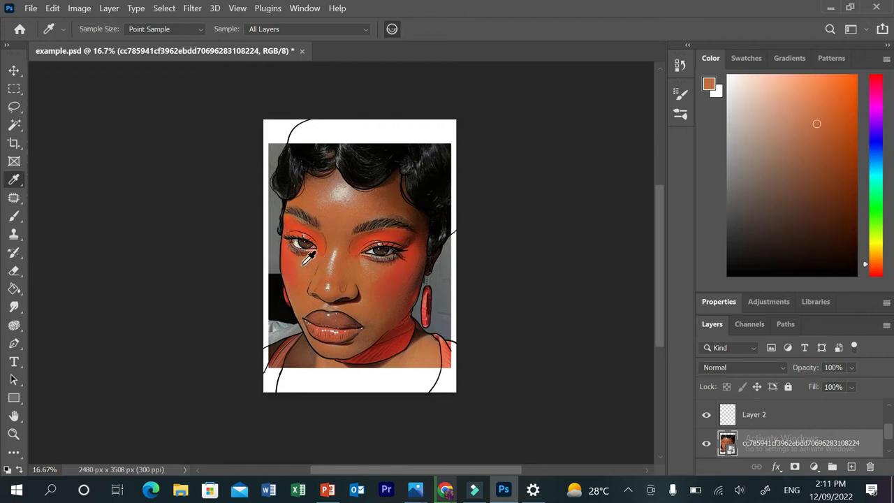
left_click(14, 216)
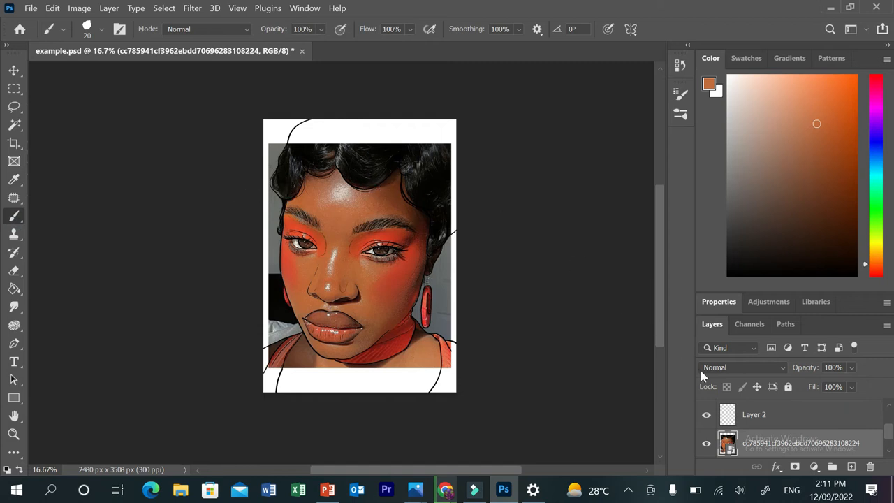
left_click(764, 415)
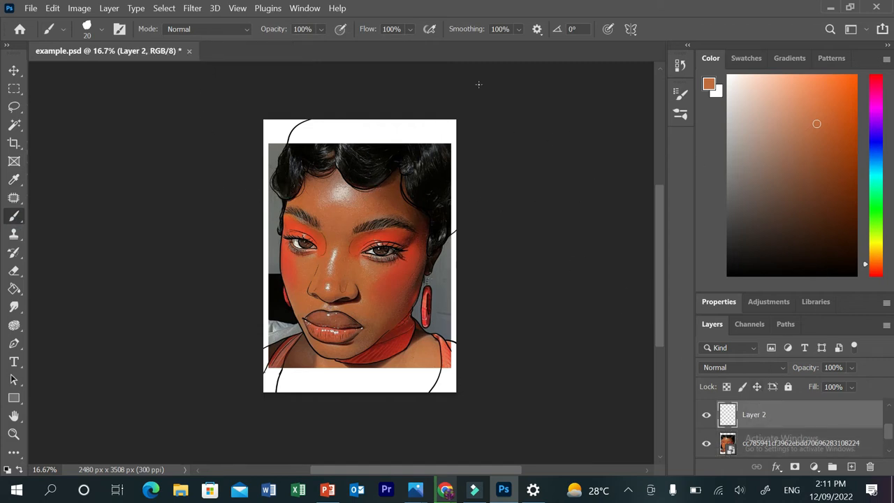
left_click(101, 28)
left_click(133, 74)
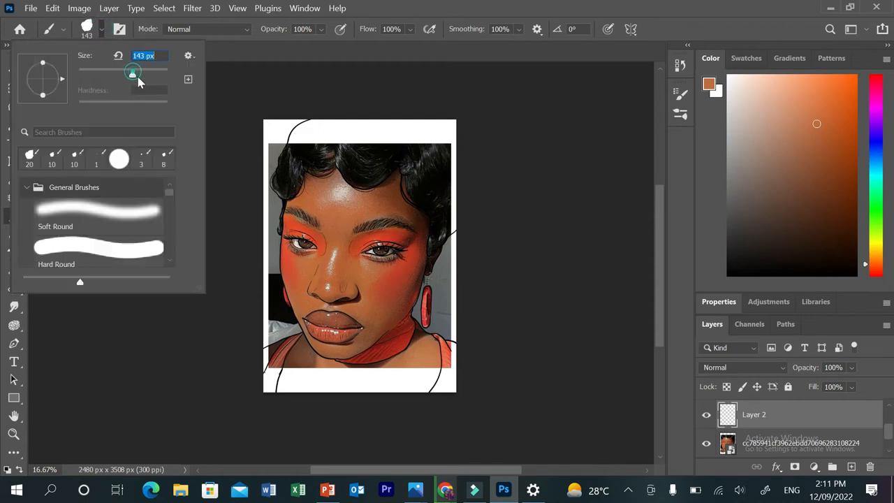
left_click(273, 140)
mouse_move(273, 140)
left_mouse_down()
mouse_move(290, 145)
mouse_move(269, 148)
mouse_move(294, 154)
mouse_move(265, 159)
mouse_move(299, 153)
left_mouse_up()
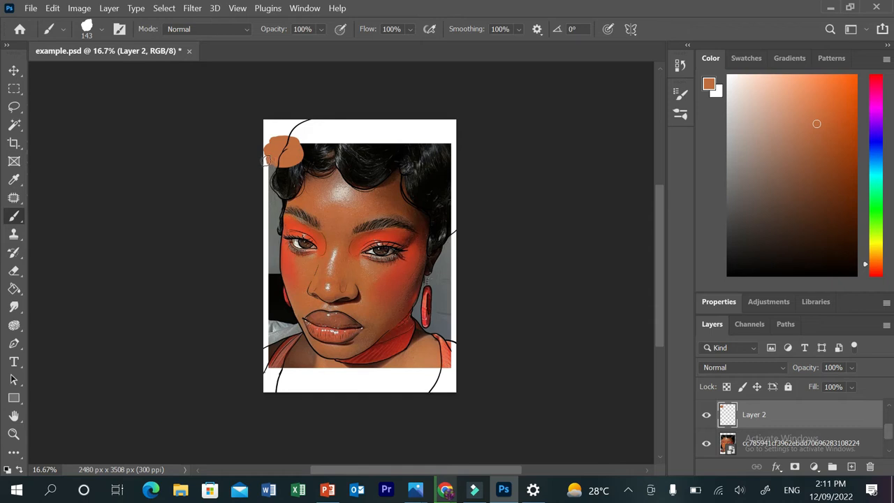
Step: Sample the black of the hair and paint a swatch of it directly below the skin-tone swatch
left_click(13, 179)
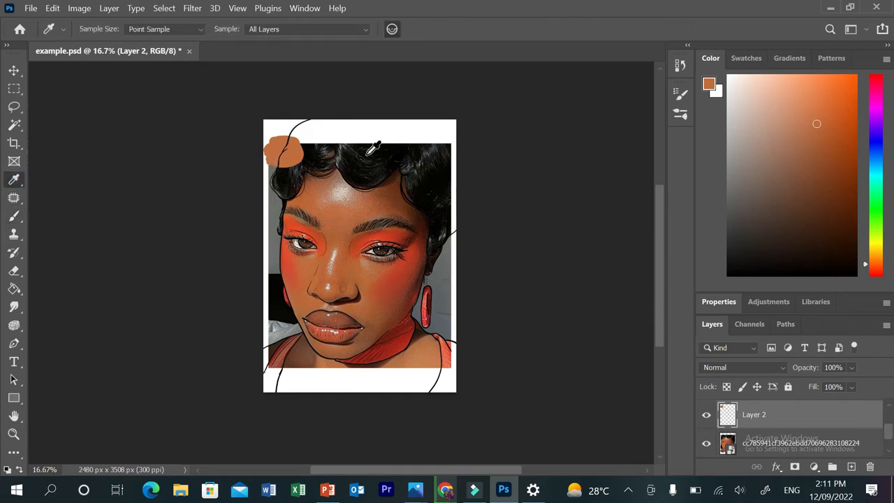
left_click(356, 162)
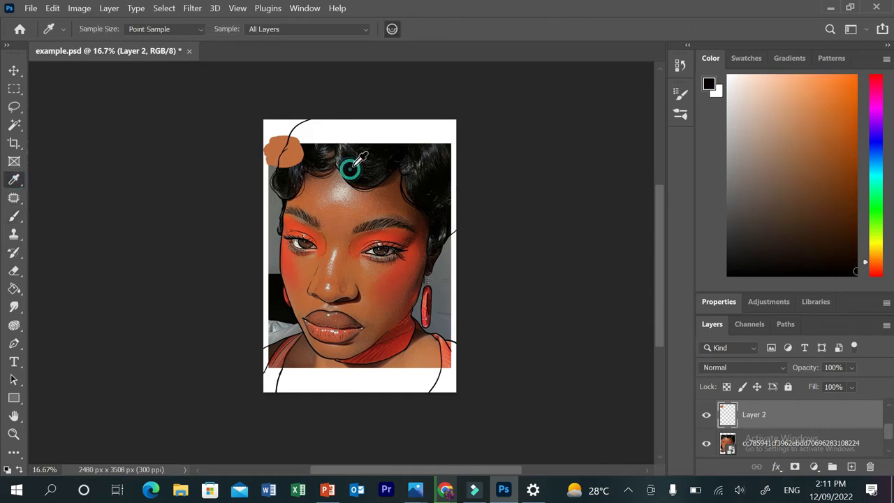
left_click(14, 215)
mouse_move(288, 178)
left_mouse_down()
mouse_move(271, 185)
mouse_move(299, 179)
mouse_move(271, 185)
left_mouse_up()
Step: Sample the orange-red eyeshadow above the eye and paint a swatch of it below the black one
left_click(14, 180)
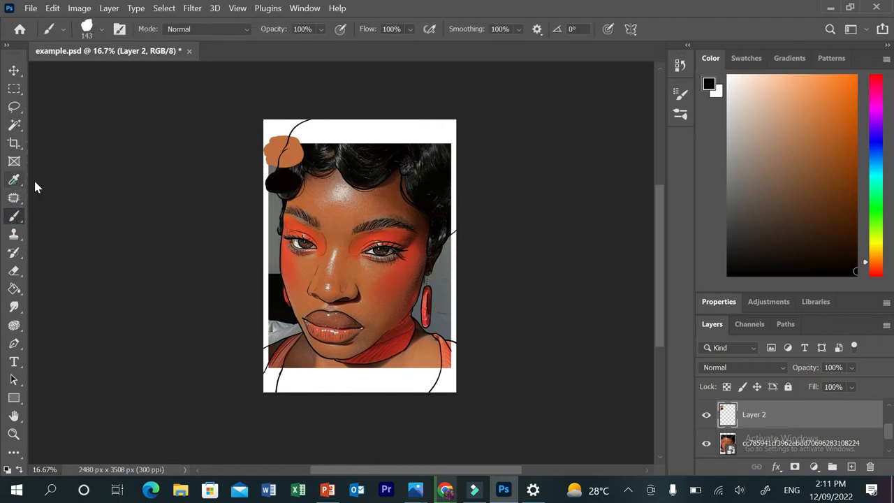
left_click(379, 244)
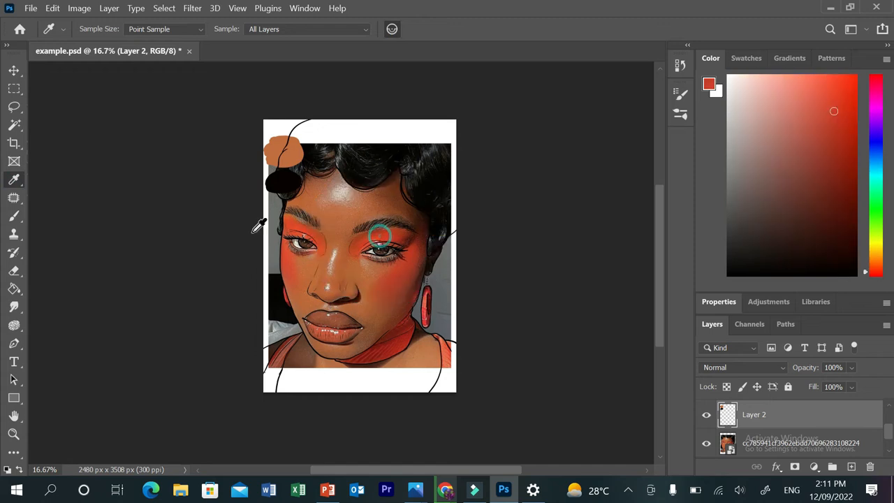
left_click(14, 215)
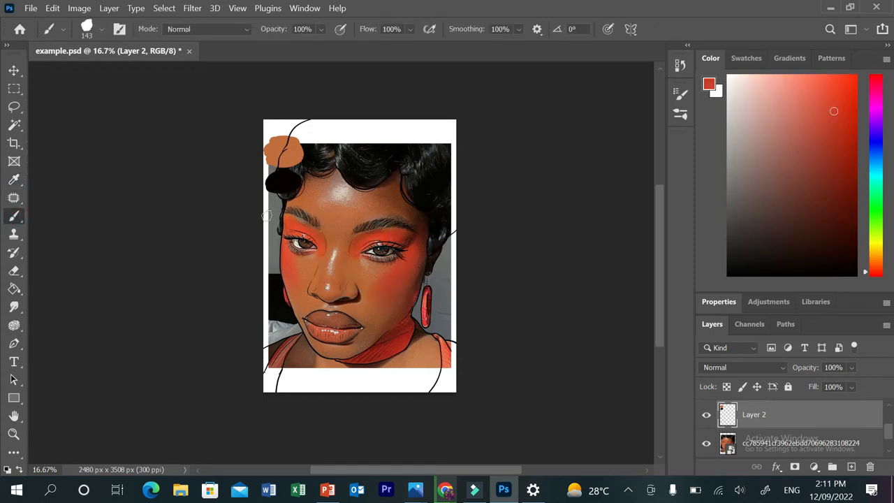
mouse_move(285, 207)
left_mouse_down()
mouse_move(269, 218)
mouse_move(292, 208)
left_mouse_up()
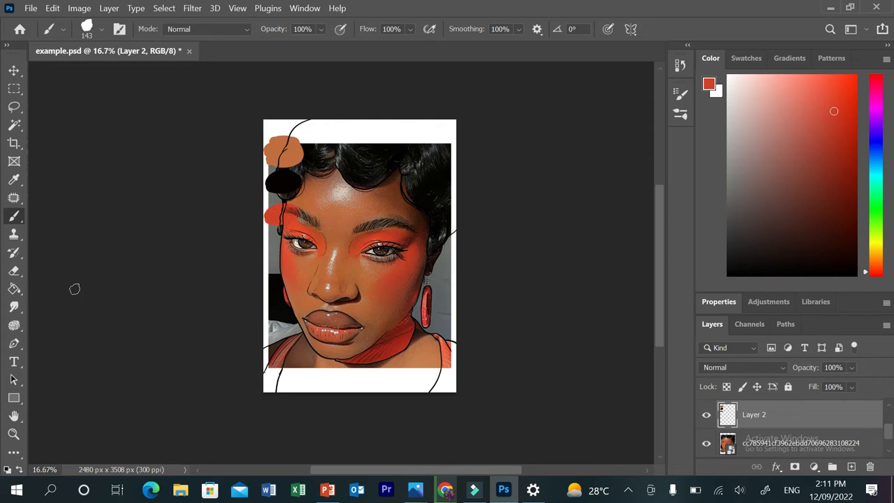
Step: Sample the brown of the upper lip and paint a swatch of it below the eyeshadow swatch
left_click(14, 179)
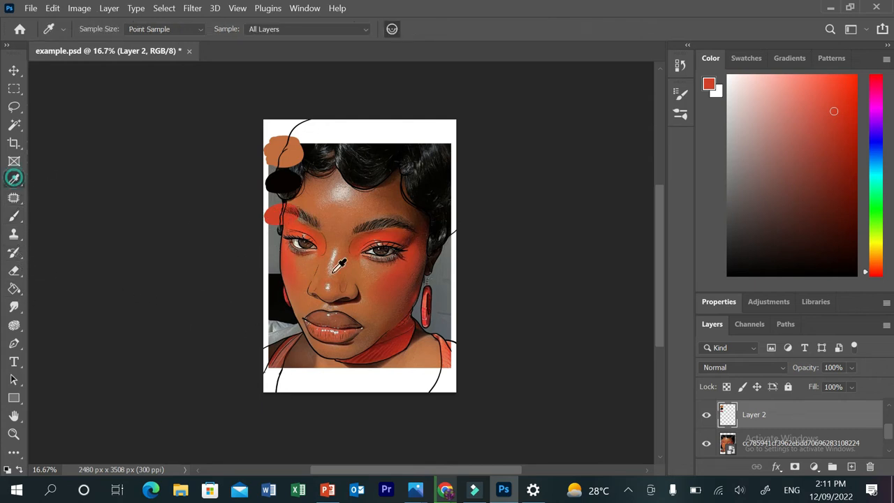
left_click(344, 318)
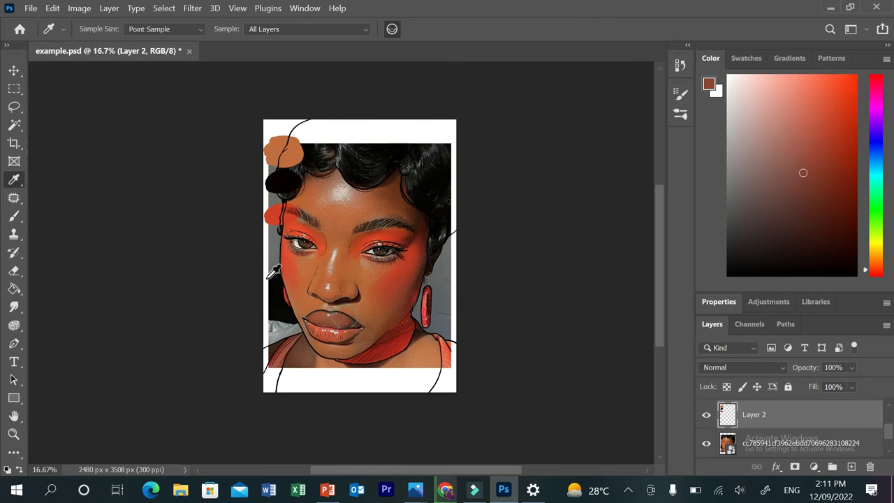
left_click(14, 216)
mouse_move(266, 255)
left_mouse_down()
mouse_move(295, 250)
mouse_move(280, 245)
left_mouse_up()
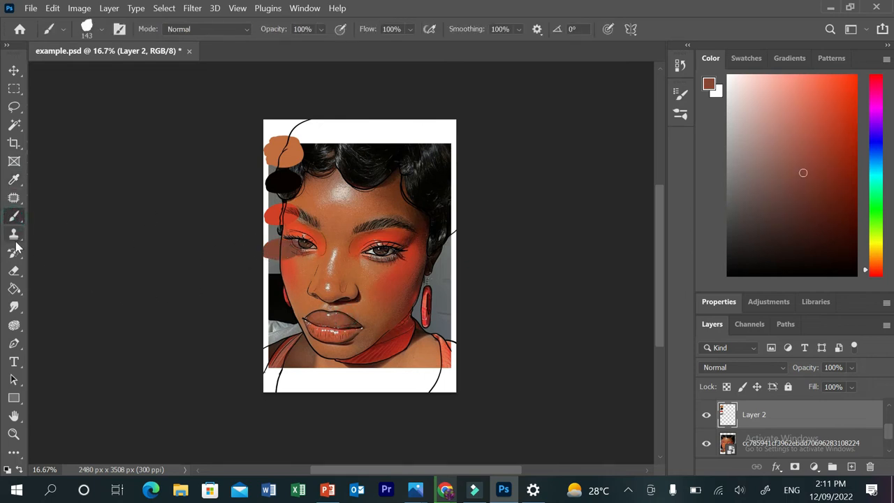
Step: Sample the coral red of the lower lip and paint a swatch of it just below the upper-lip swatch
left_click(14, 180)
left_click(337, 331)
left_click(14, 216)
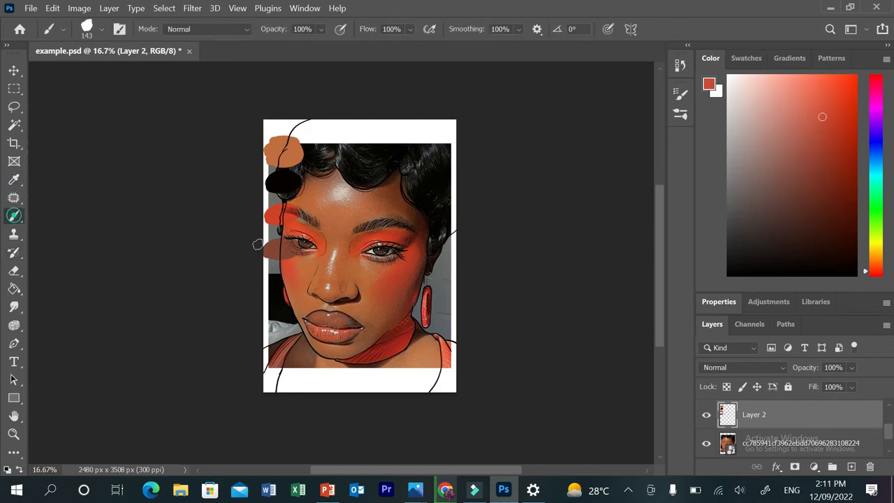
mouse_move(287, 263)
left_mouse_down()
mouse_move(308, 262)
mouse_move(279, 260)
left_mouse_up()
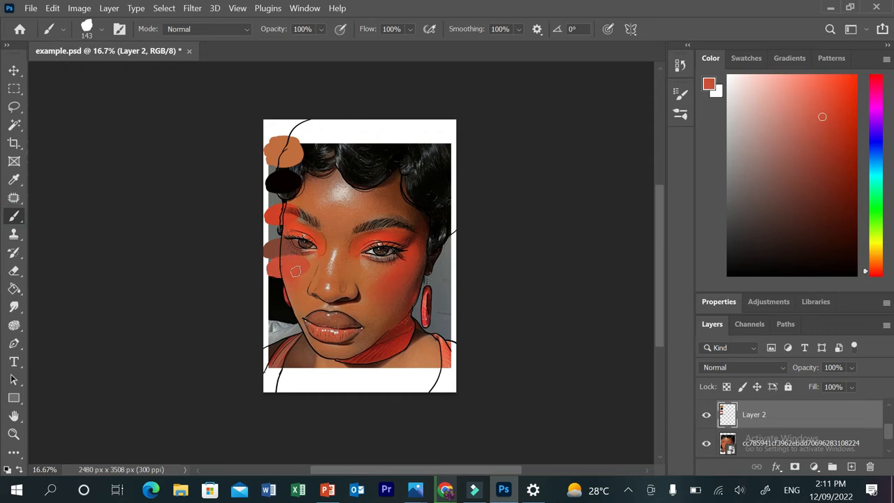
Step: Sample the dark brown of the iris and paint a swatch of it below the lower-lip swatch
left_click(14, 179)
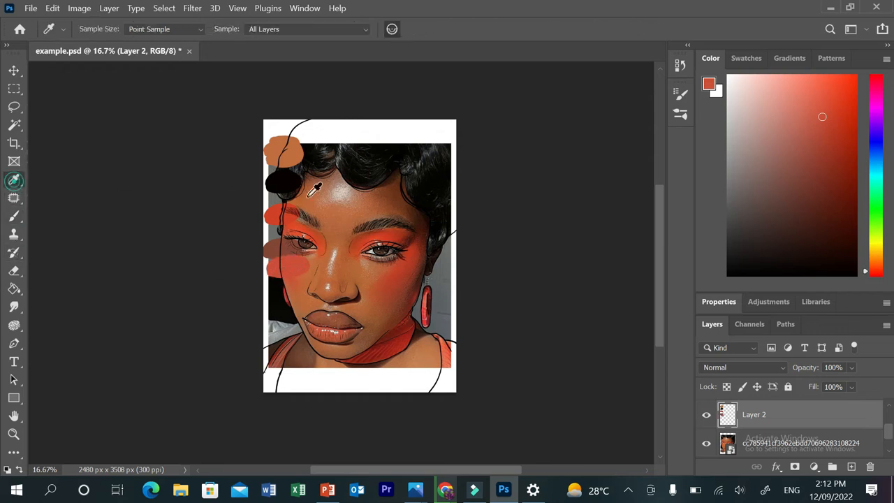
left_click(382, 253)
left_click(15, 218)
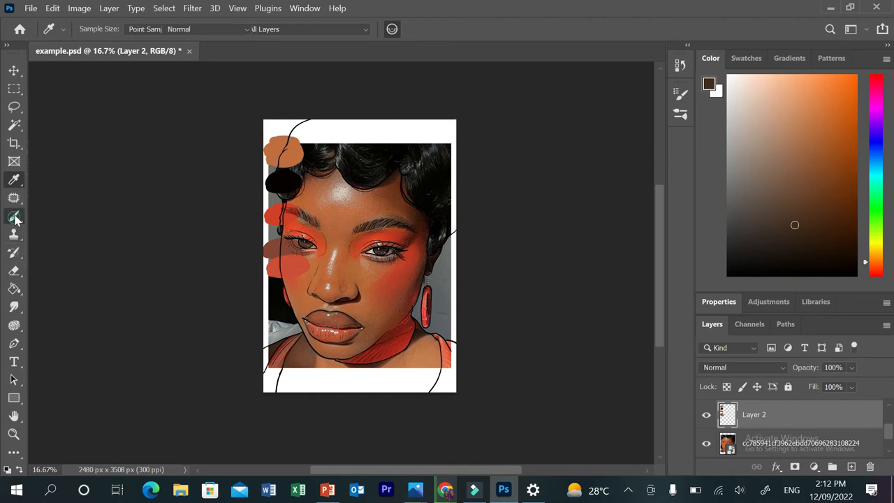
mouse_move(287, 297)
left_mouse_down()
mouse_move(271, 307)
mouse_move(297, 306)
mouse_move(268, 305)
left_mouse_up()
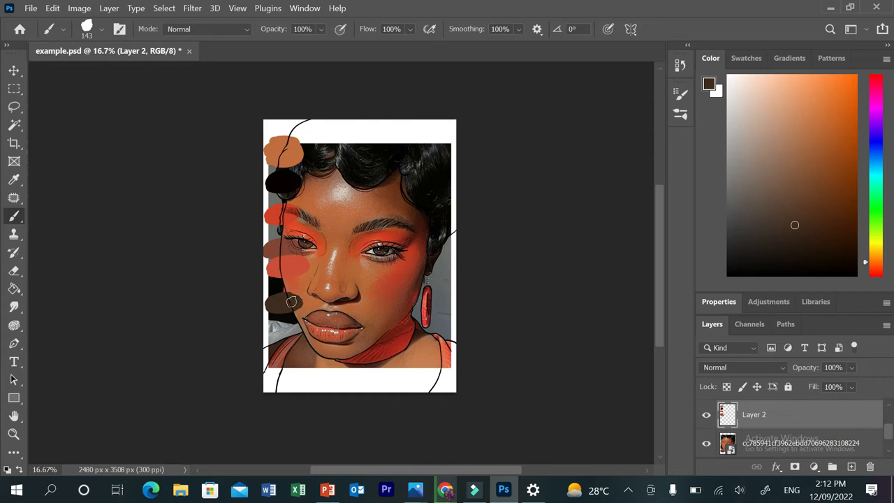
Step: Sample the deep red of the neckband and paint a swatch of it at the end of the swatch column
left_click(14, 180)
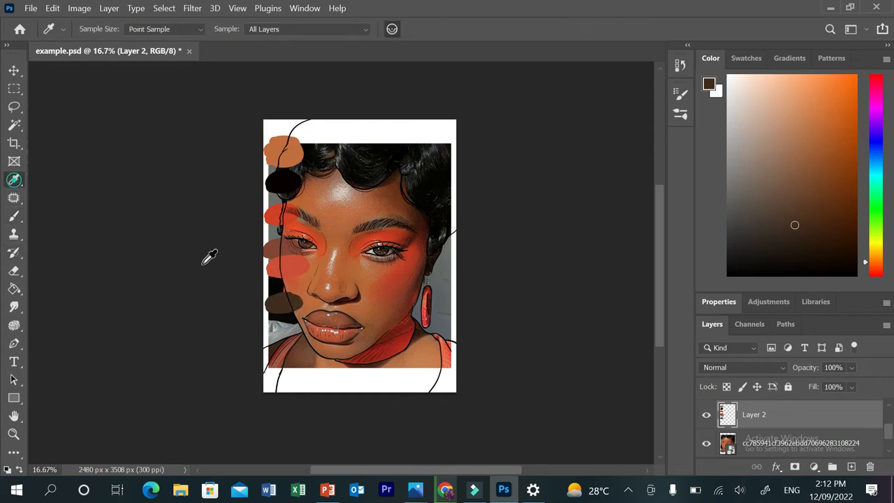
left_click(404, 342)
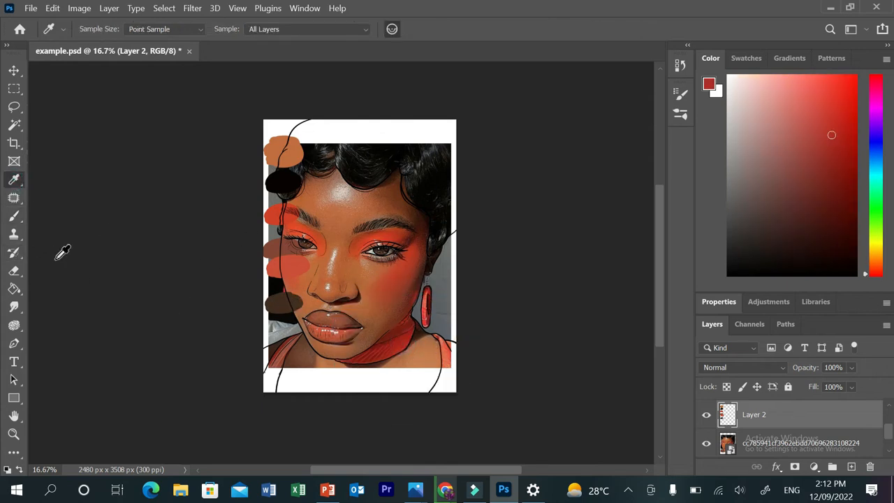
left_click(14, 216)
mouse_move(287, 330)
left_mouse_down()
mouse_move(273, 342)
mouse_move(297, 333)
mouse_move(260, 334)
left_mouse_up()
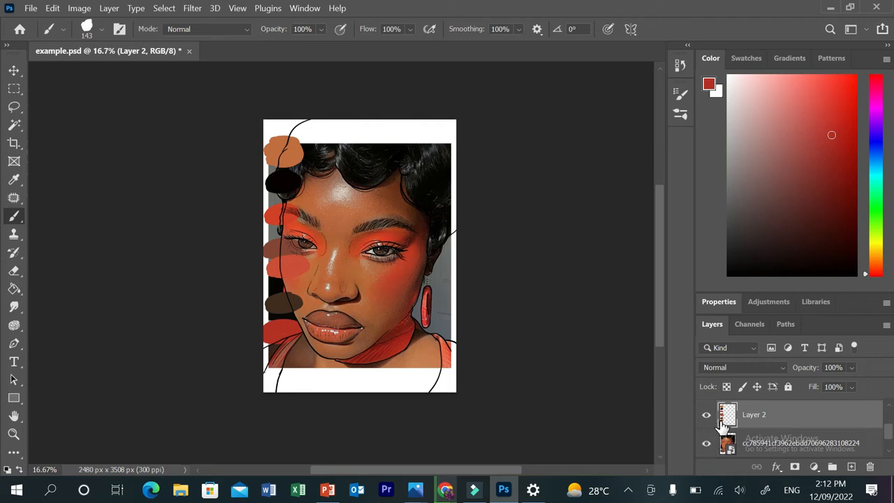
Step: Move Layer 2 above the lineart layer and rename it "colour scheme"
left_click_drag(888, 435, 889, 423)
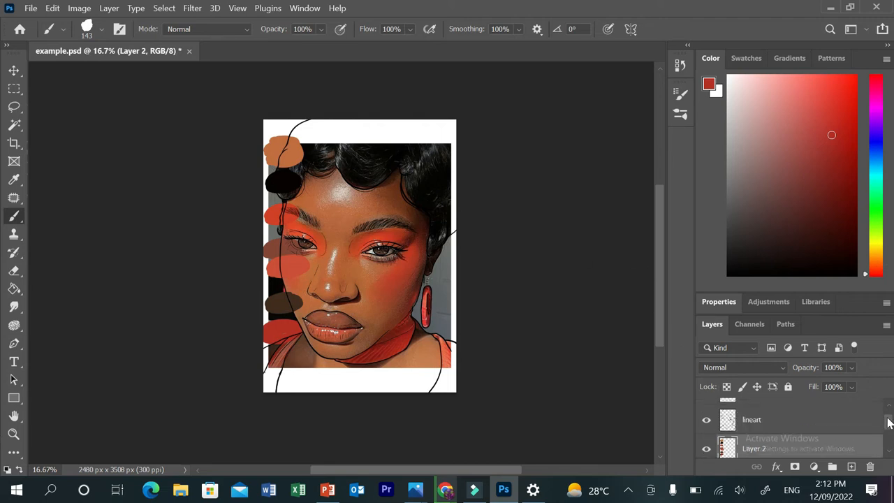
left_click_drag(777, 450, 763, 411)
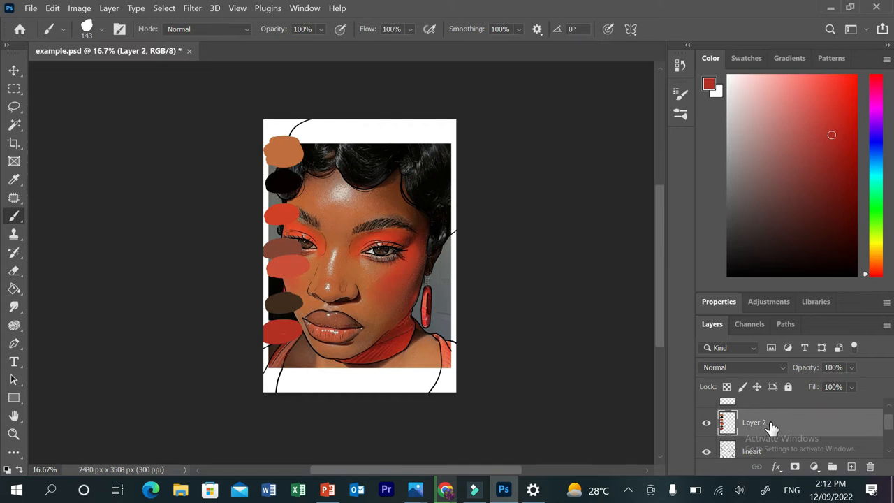
double_click(767, 422)
type("colour scheme")
key("Return")
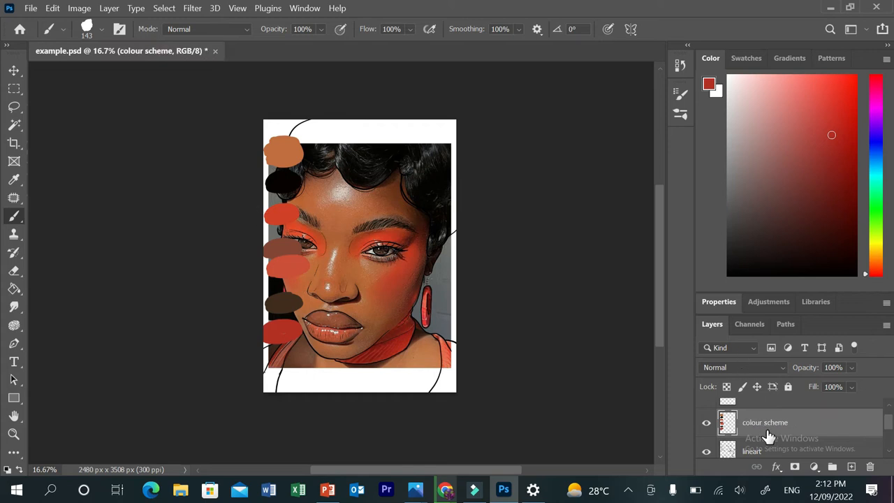
Step: Toggle the colour scheme layer's visibility repeatedly to compare the portrait with and without the swatches, leaving the layer shown
left_click(707, 427)
left_click(706, 427)
left_click(707, 426)
left_click(707, 426)
left_click(706, 426)
left_click(706, 428)
left_click(706, 428)
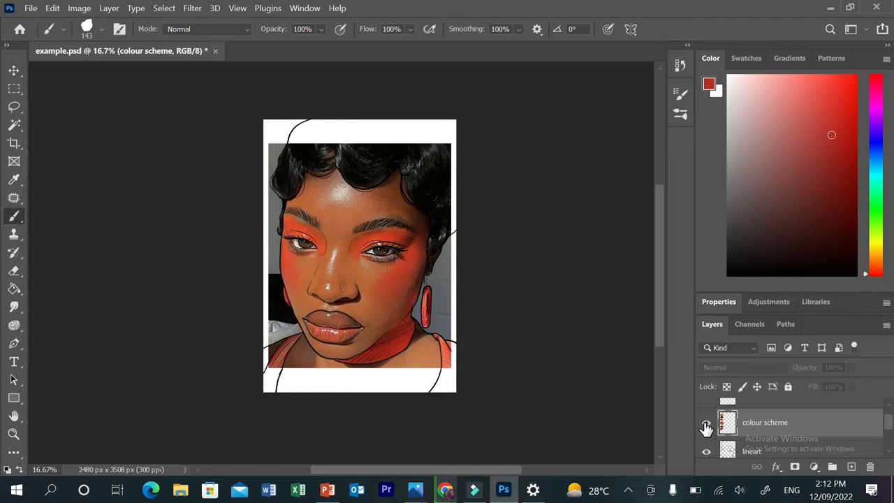
left_click(706, 428)
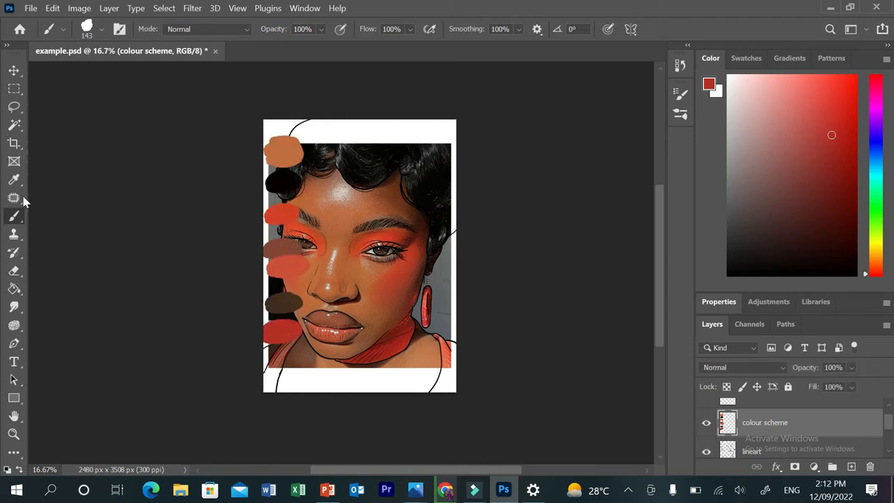
Step: Set the painting colour to white and reduce the brush size to 25 px for lettering on the swatches
left_click_drag(835, 251, 887, 305)
left_click_drag(808, 190, 728, 73)
key("bracketleft")
key("bracketleft")
key("bracketleft")
key("ctrl+plus")
key("ctrl+plus")
key("ctrl+plus")
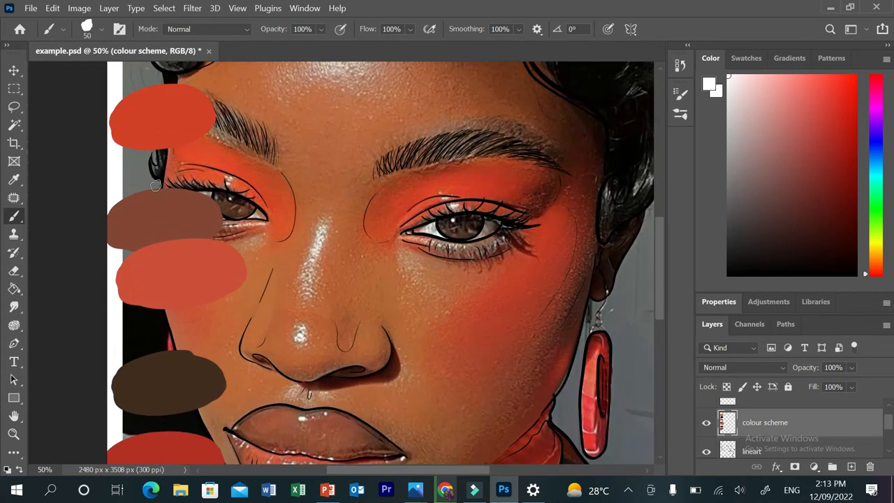
scroll(658, 280, "up", 3)
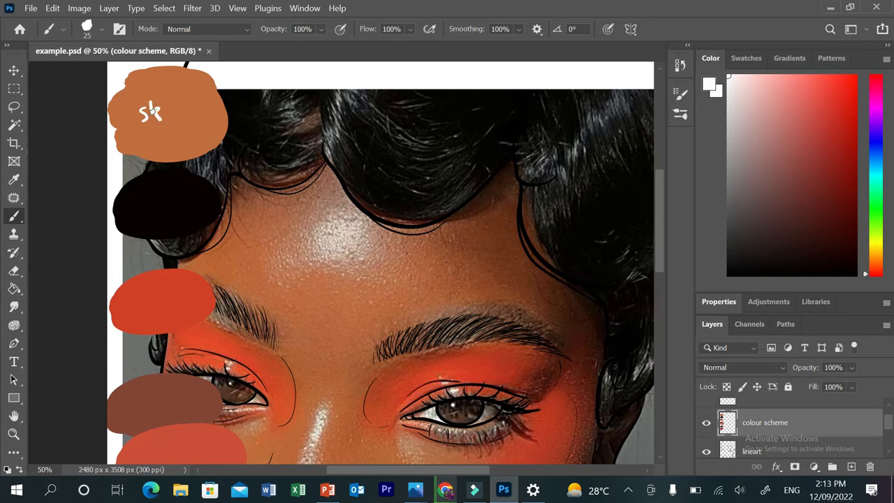
Step: Lower the brush smoothing to 22% and handwrite the labels "skin", "hair" and "Eyeshadow" on the first three swatches
left_click_drag(471, 33, 425, 33)
left_click_drag(168, 113, 168, 121)
left_click(168, 104)
left_click_drag(173, 120, 181, 119)
left_click_drag(140, 198, 151, 217)
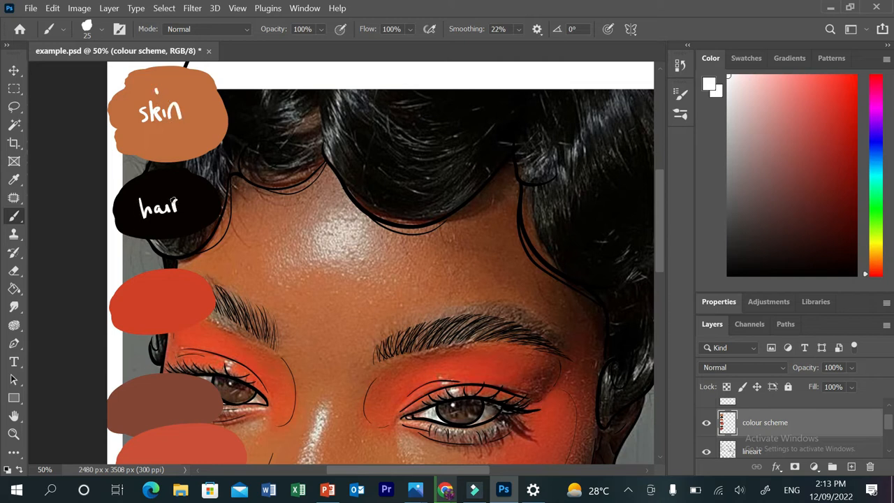
scroll(659, 185, "down", 3)
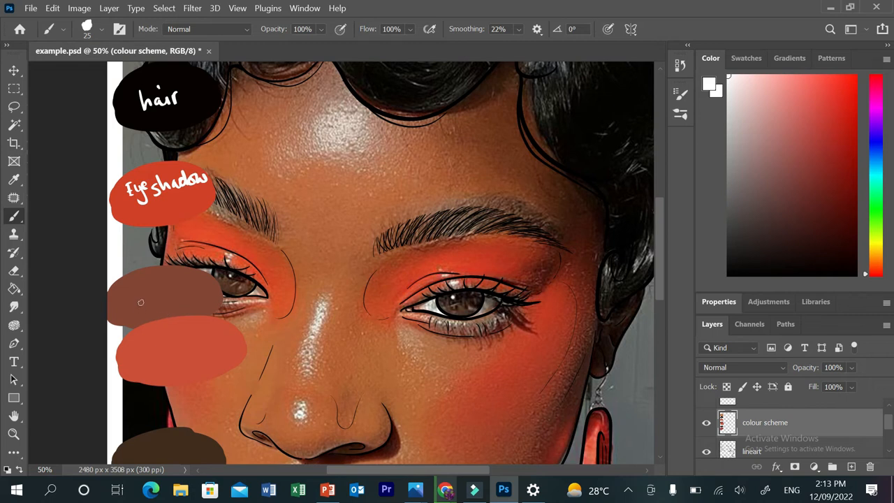
Step: Handwrite the white labels "Mouth", "Eye" and "Top" on the brown-red, dark brown and deep red swatches
mouse_move(143, 302)
left_mouse_down()
mouse_move(159, 327)
mouse_move(164, 308)
mouse_move(187, 303)
left_mouse_up()
left_click_drag(189, 293, 201, 313)
left_click_drag(660, 249, 661, 287)
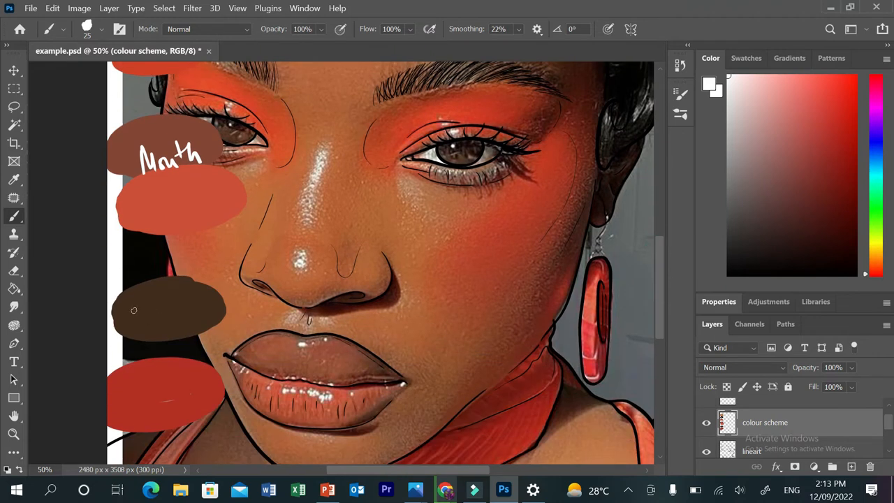
mouse_move(136, 304)
left_mouse_down()
mouse_move(144, 328)
mouse_move(132, 305)
mouse_move(171, 320)
mouse_move(155, 321)
mouse_move(181, 314)
left_mouse_up()
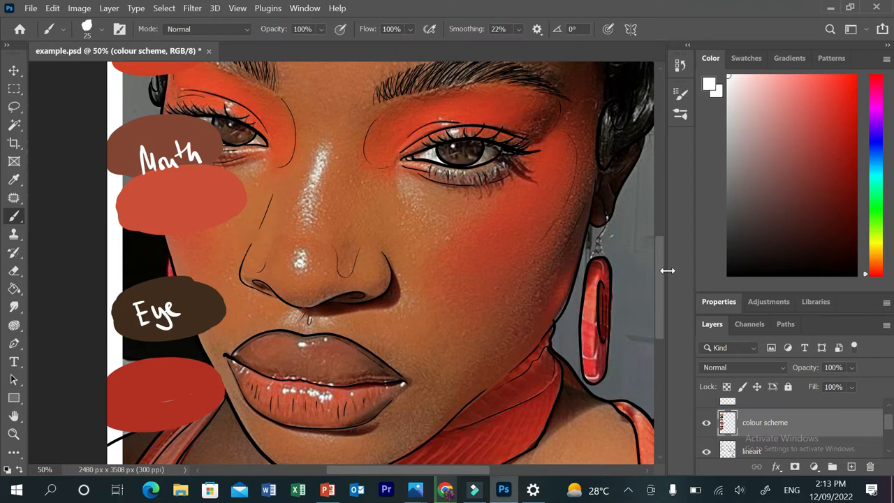
left_click_drag(660, 278, 660, 302)
mouse_move(128, 301)
left_mouse_down()
mouse_move(132, 319)
mouse_move(136, 295)
left_mouse_up()
mouse_move(145, 305)
left_mouse_down()
mouse_move(140, 310)
mouse_move(145, 304)
left_mouse_up()
mouse_move(150, 301)
left_mouse_down()
mouse_move(151, 320)
mouse_move(153, 310)
left_mouse_up()
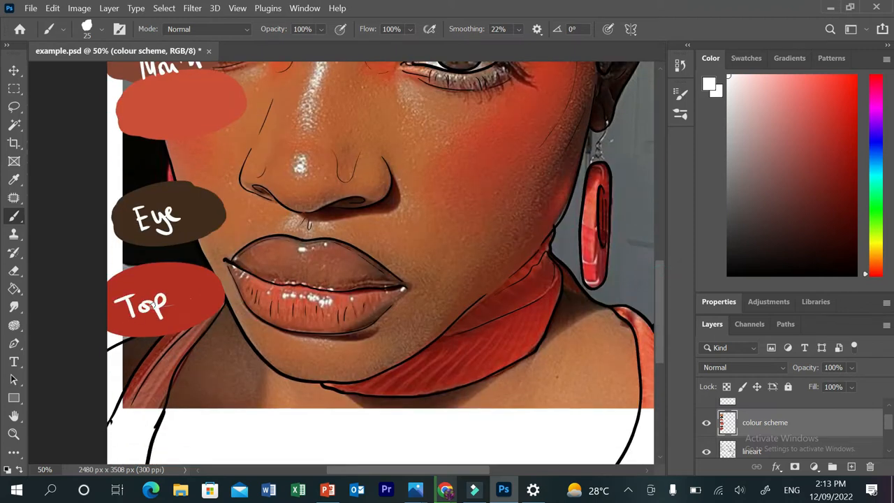
Step: Sample the grey from the photo's background, paint a 250 px swatch below "Top", and label it "Background" in white with a 45 px brush
key("ctrl+minus")
key("ctrl+minus")
key("ctrl+minus")
key("ctrl+minus")
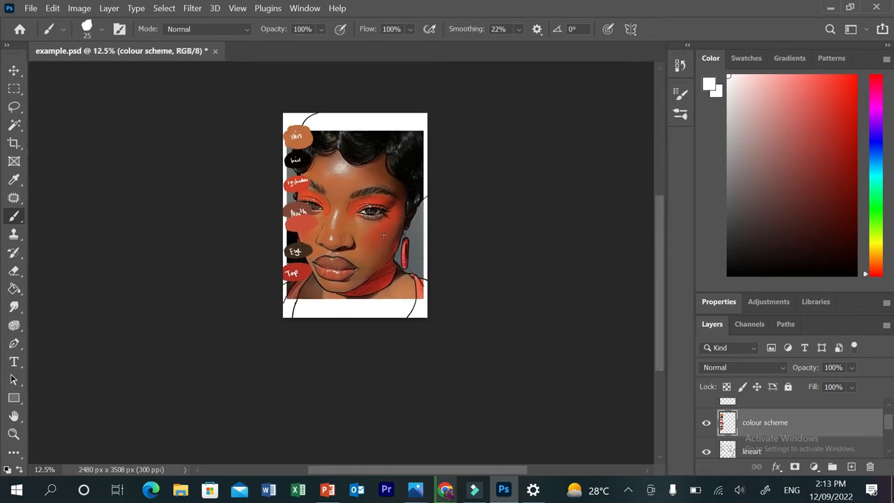
key("ctrl+plus")
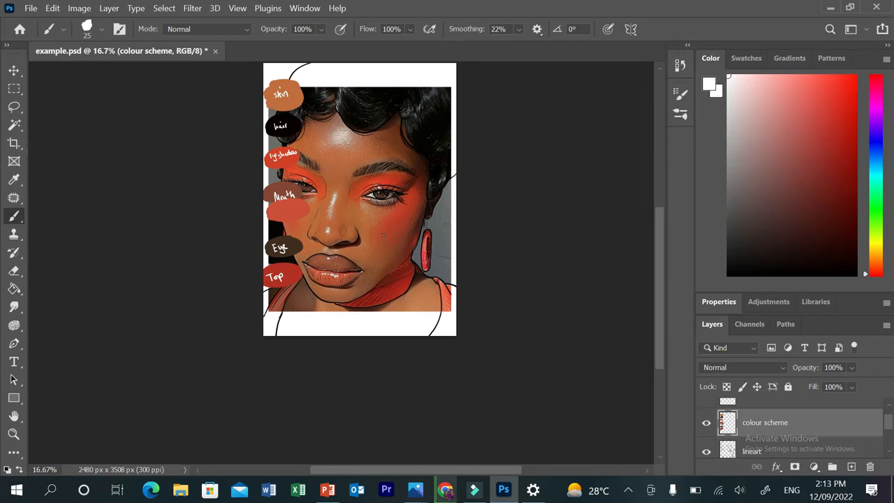
left_click_drag(664, 219, 657, 203)
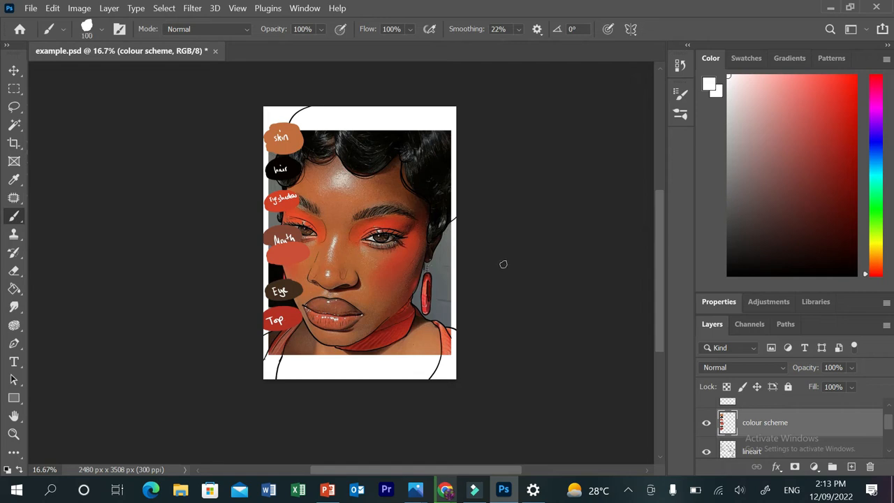
key("bracketright")
key("bracketright")
left_click(14, 179)
left_click(442, 278)
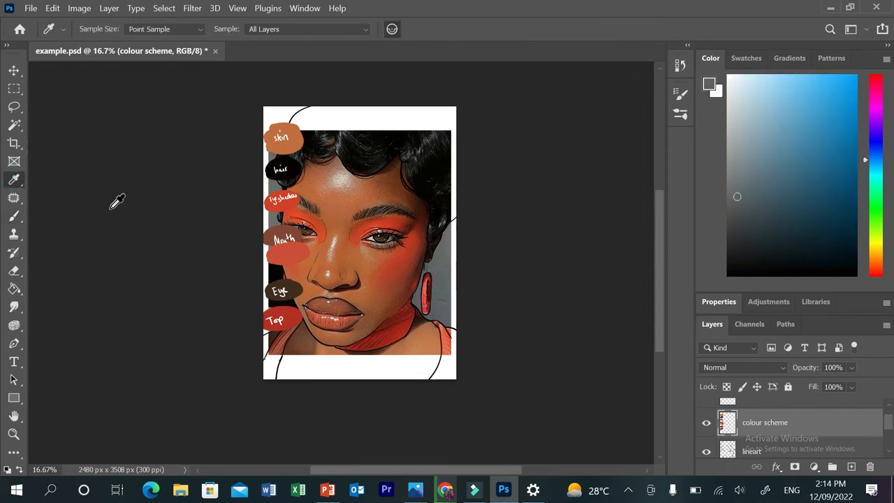
left_click(14, 215)
mouse_move(288, 342)
left_mouse_down()
mouse_move(297, 353)
mouse_move(304, 342)
mouse_move(293, 357)
mouse_move(304, 349)
left_mouse_up()
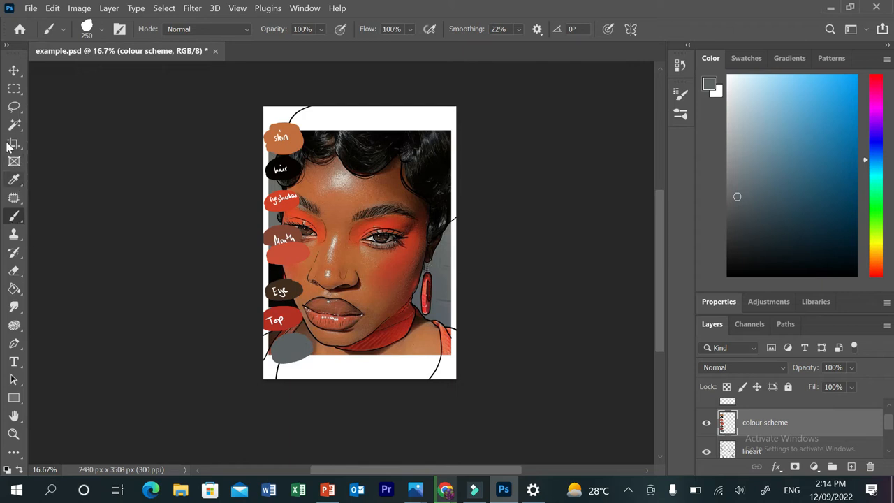
left_click_drag(784, 166, 694, 51)
key("bracketleft")
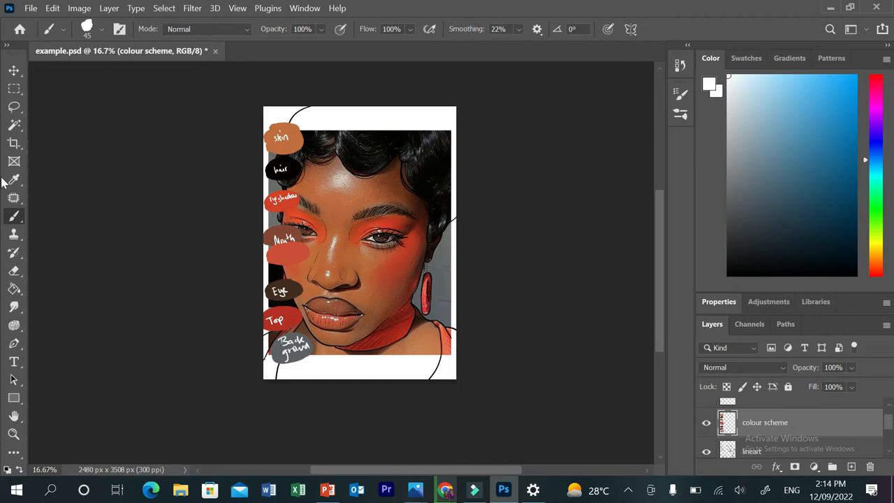
Step: Add a Solid Color fill layer directly above the reference photo layer, using the grey #5d6265 sampled from the Background swatch
scroll(870, 439, "down", 3)
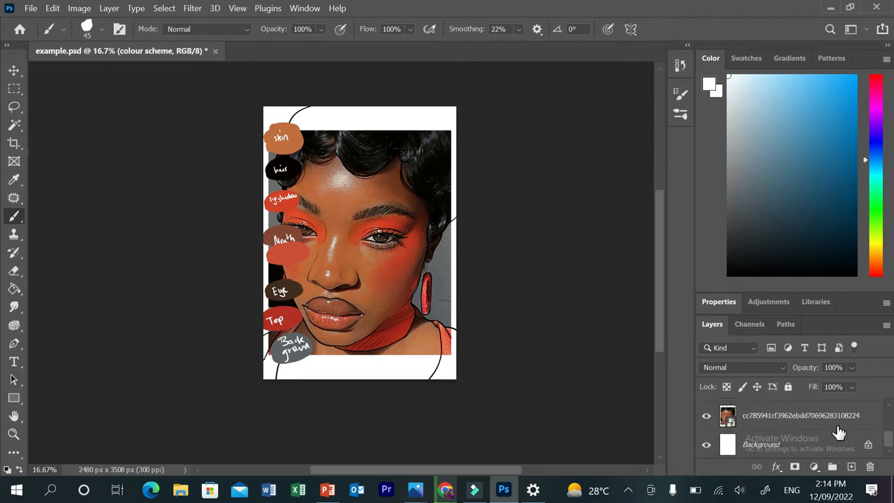
left_click(795, 424)
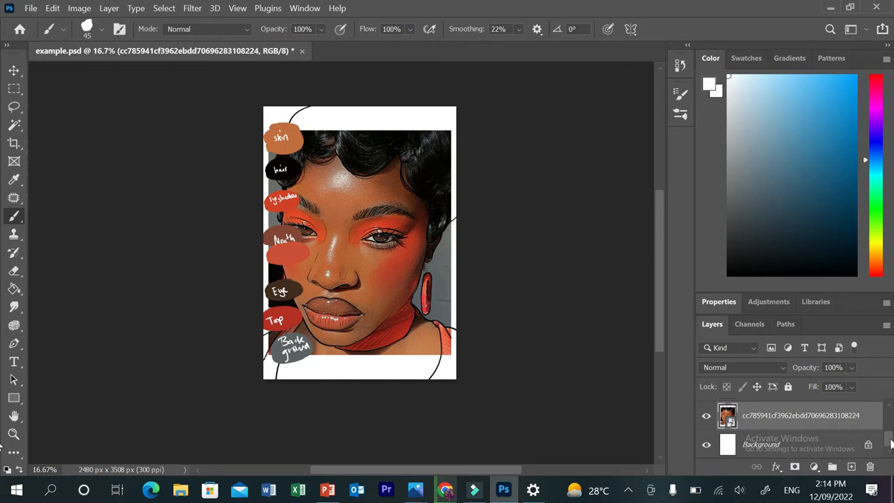
scroll(888, 437, "up", 2)
scroll(889, 433, "down", 1)
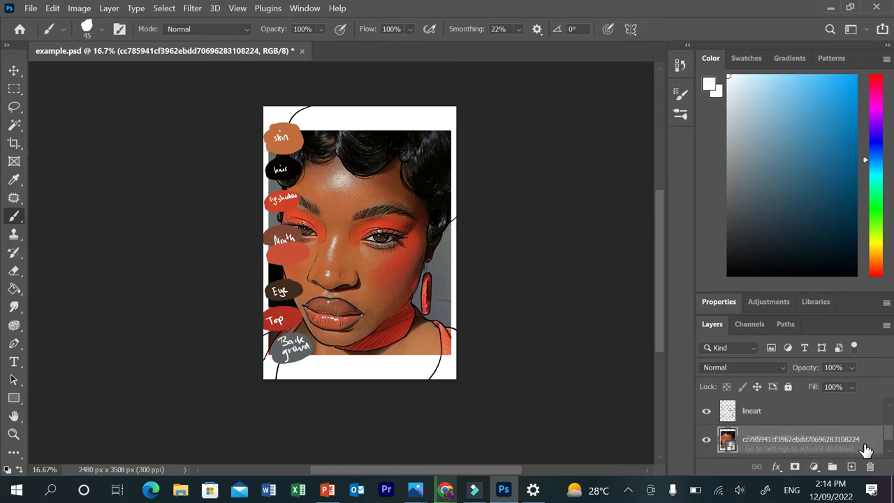
left_click(815, 468)
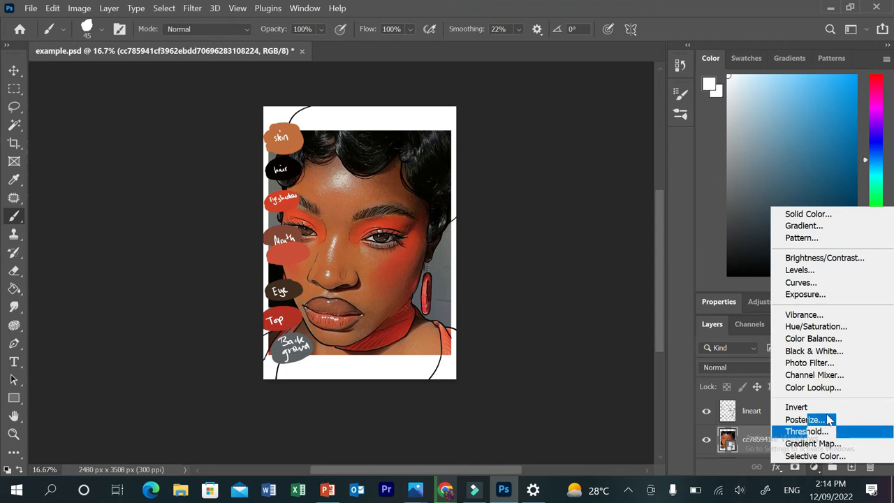
left_click(797, 216)
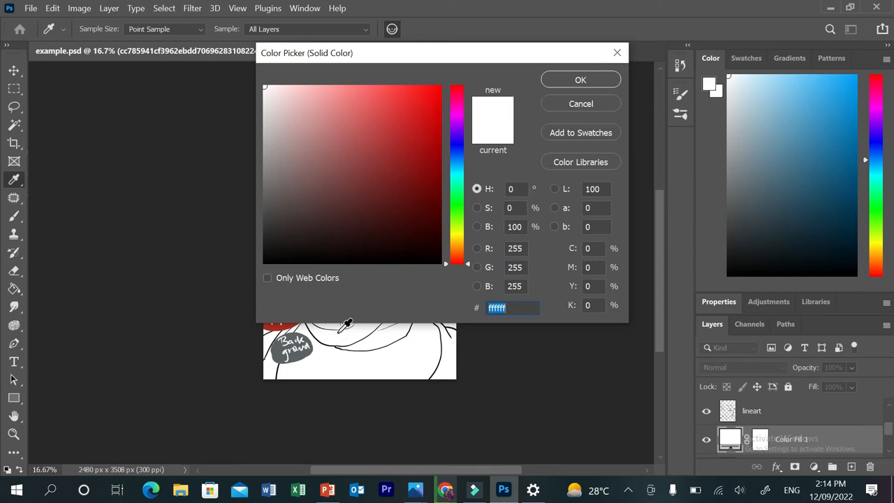
left_click(296, 354)
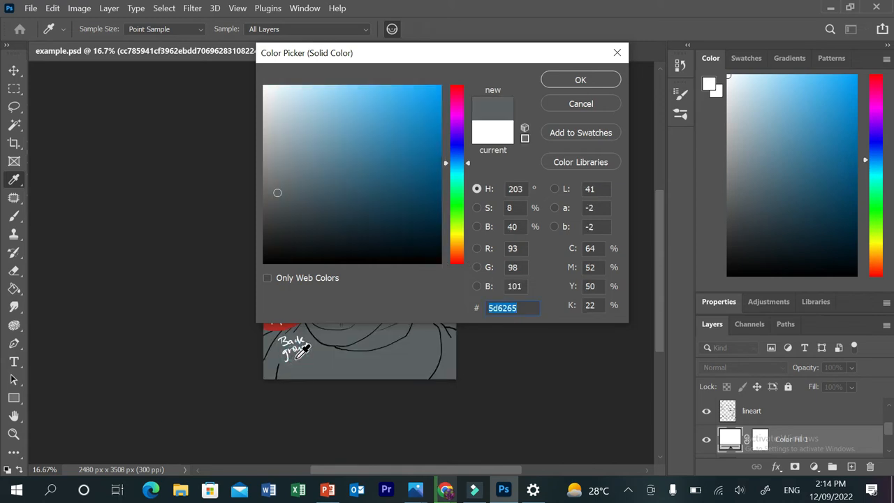
left_click(559, 80)
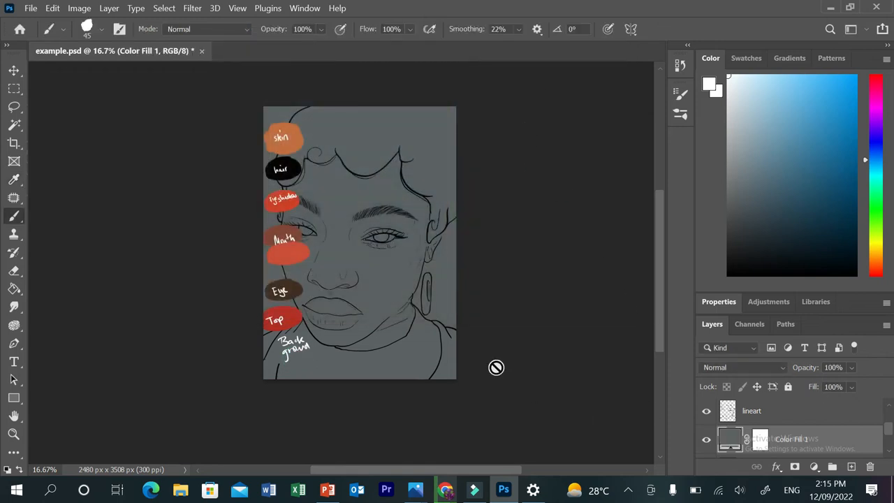
left_click(475, 490)
left_click(69, 14)
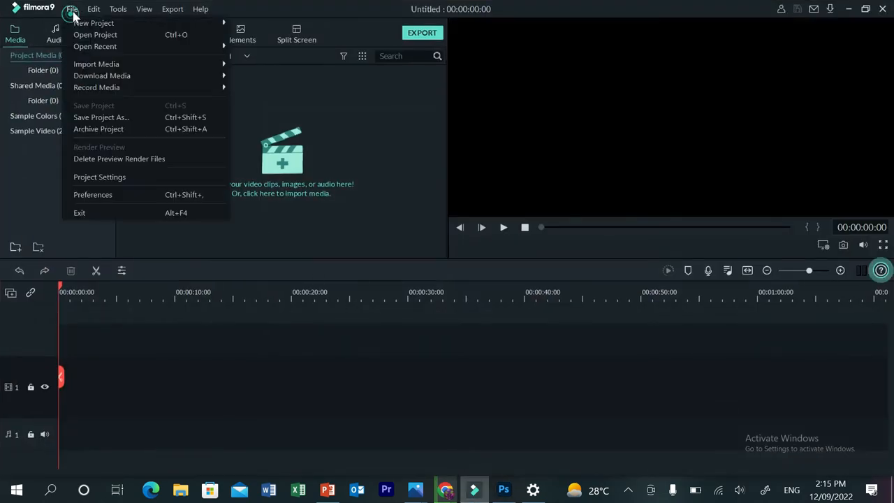
mouse_move(202, 89)
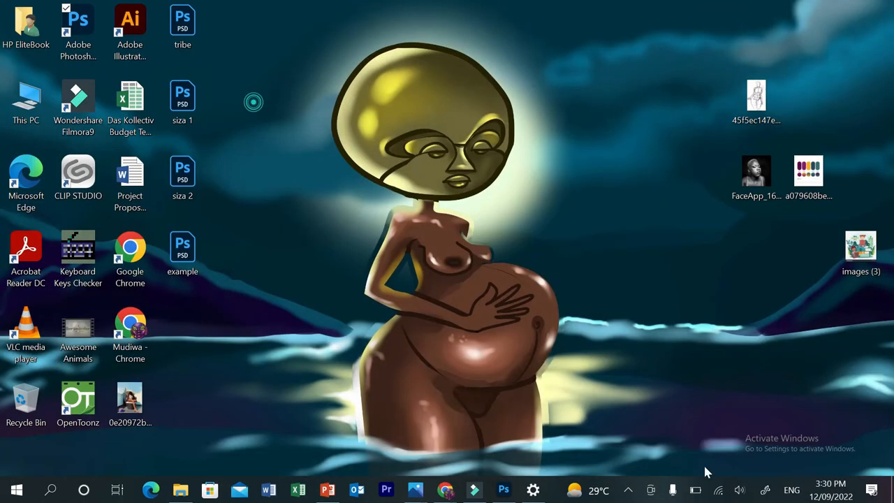
Step: Switch to Photoshop, add an empty layer below the lineart layer, and sample the near-black brown of the hair swatch
left_click(505, 489)
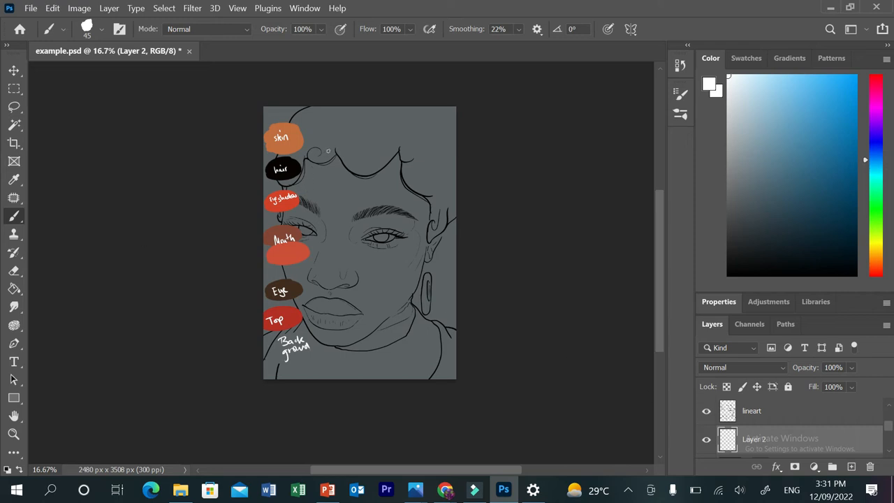
left_click(14, 180)
left_click(298, 168)
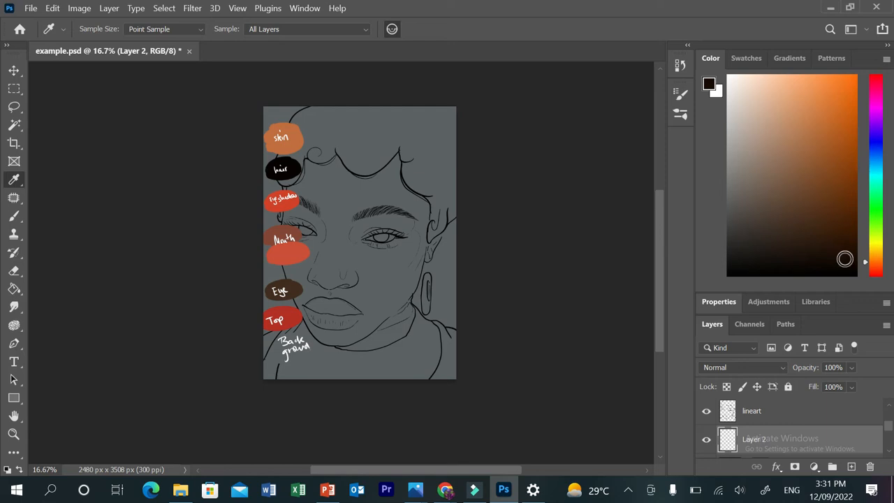
left_click(845, 260)
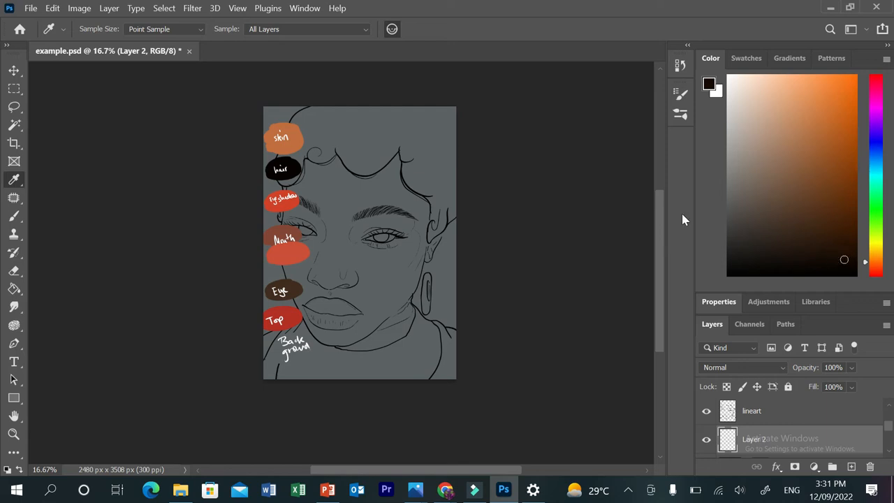
Step: Enlarge the brush to 600 px and block in the portrait's hair in near-black brown on Layer 2, including the side curls
left_click(14, 216)
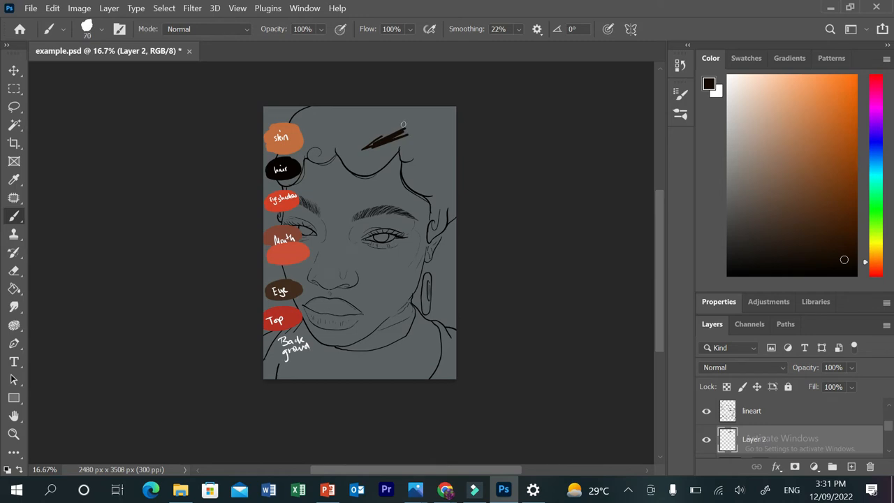
key("bracketright")
key("bracketright")
key("bracketright")
key("bracketright")
key("bracketright")
key("bracketright")
key("bracketright")
mouse_move(440, 133)
left_mouse_down()
mouse_move(437, 164)
mouse_move(467, 138)
mouse_move(455, 114)
mouse_move(429, 136)
mouse_move(453, 132)
mouse_move(416, 112)
mouse_move(370, 117)
mouse_move(351, 135)
mouse_move(380, 145)
mouse_move(416, 119)
left_mouse_up()
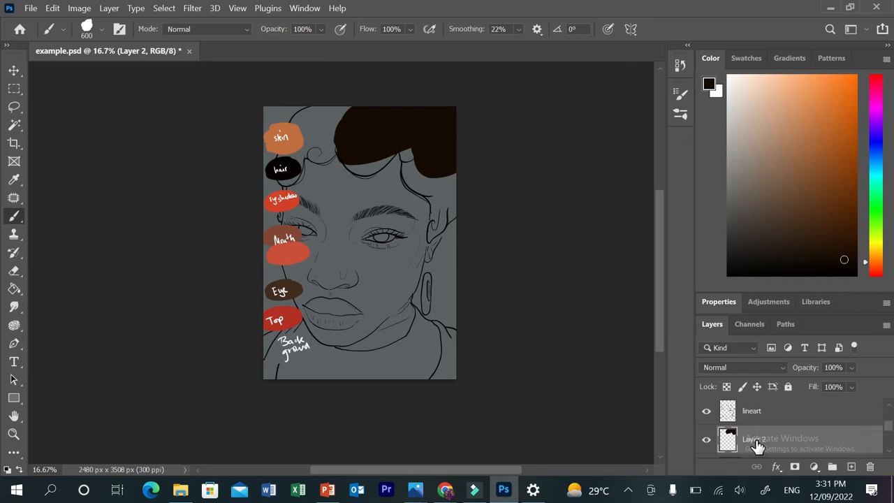
mouse_move(416, 157)
left_mouse_down()
mouse_move(416, 171)
mouse_move(433, 185)
mouse_move(455, 169)
left_mouse_up()
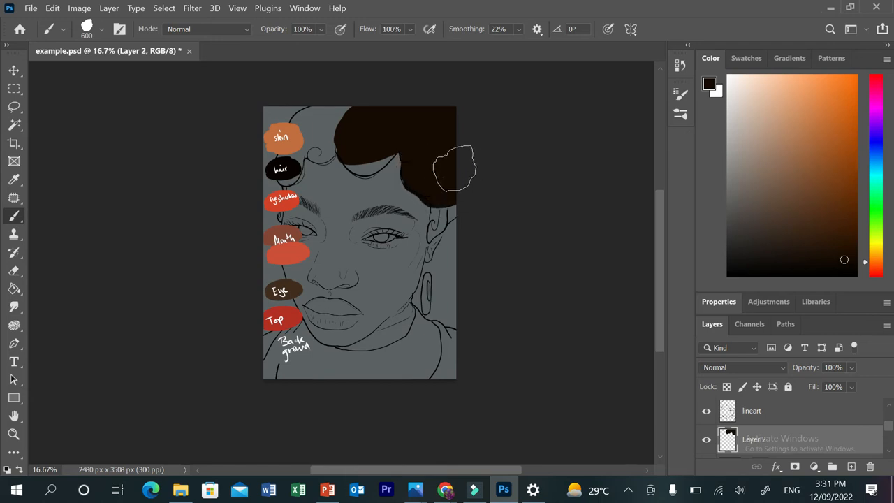
mouse_move(349, 120)
left_mouse_down()
mouse_move(303, 129)
mouse_move(335, 117)
mouse_move(307, 131)
mouse_move(312, 143)
mouse_move(321, 148)
mouse_move(350, 128)
mouse_move(355, 155)
mouse_move(368, 157)
mouse_move(392, 123)
mouse_move(286, 137)
mouse_move(294, 169)
left_mouse_up()
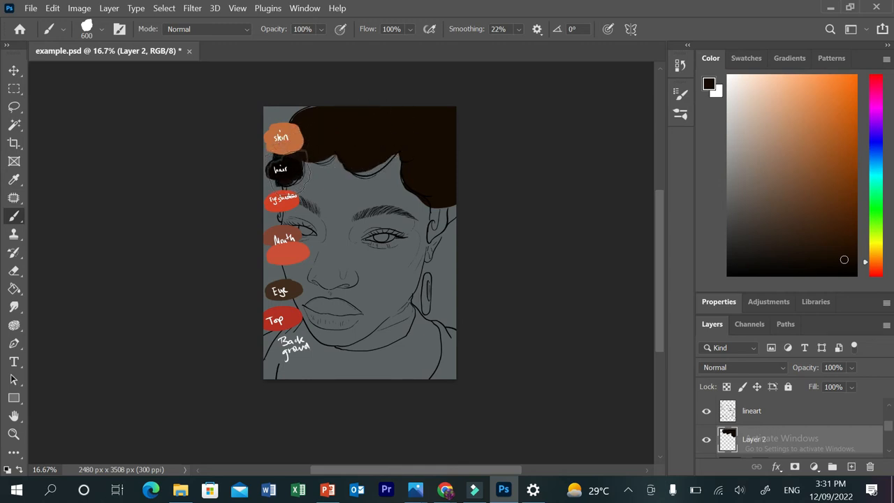
mouse_move(468, 199)
left_mouse_down()
mouse_move(443, 193)
mouse_move(440, 227)
mouse_move(455, 194)
left_mouse_up()
mouse_move(329, 143)
left_mouse_down()
mouse_move(320, 123)
mouse_move(299, 125)
mouse_move(333, 116)
mouse_move(302, 145)
mouse_move(286, 145)
mouse_move(279, 204)
left_mouse_up()
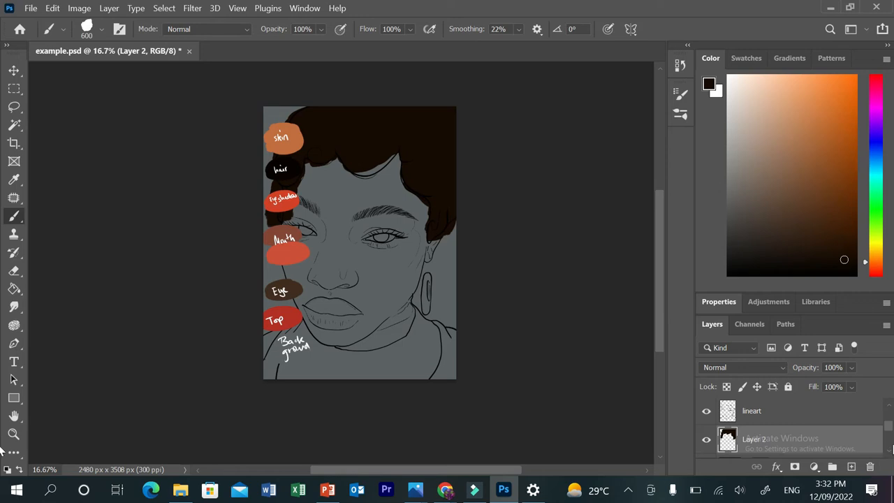
Step: Rename the layer holding the painted hair as "hair"
scroll(889, 449, "down", 1)
double_click(761, 415)
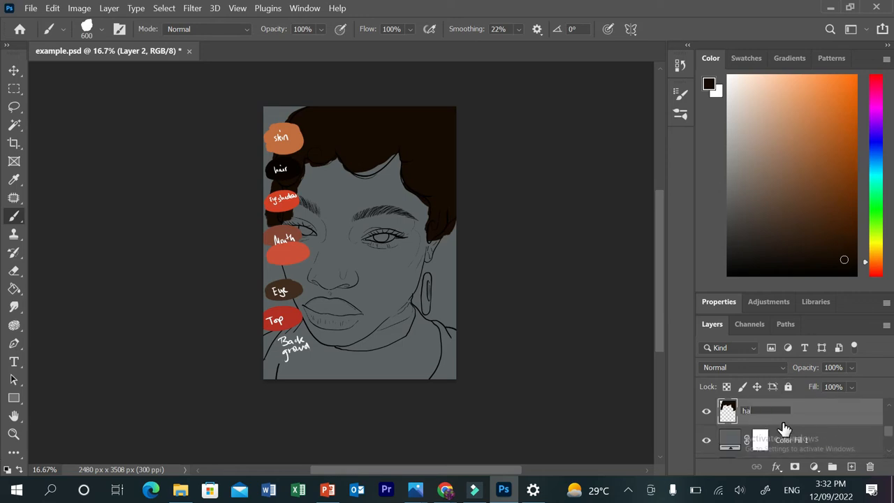
key("Return")
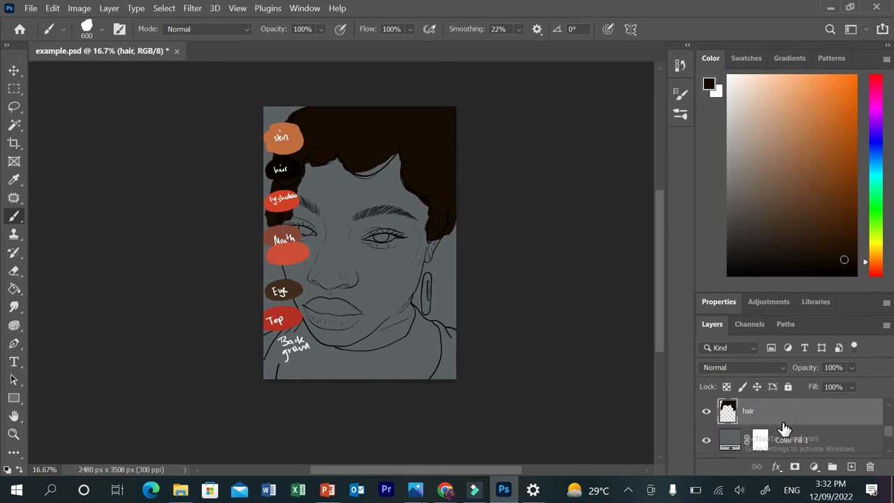
Step: Sample the skin swatch, add a new layer, place it below the hair layer, and name it "skin"
left_click(852, 467)
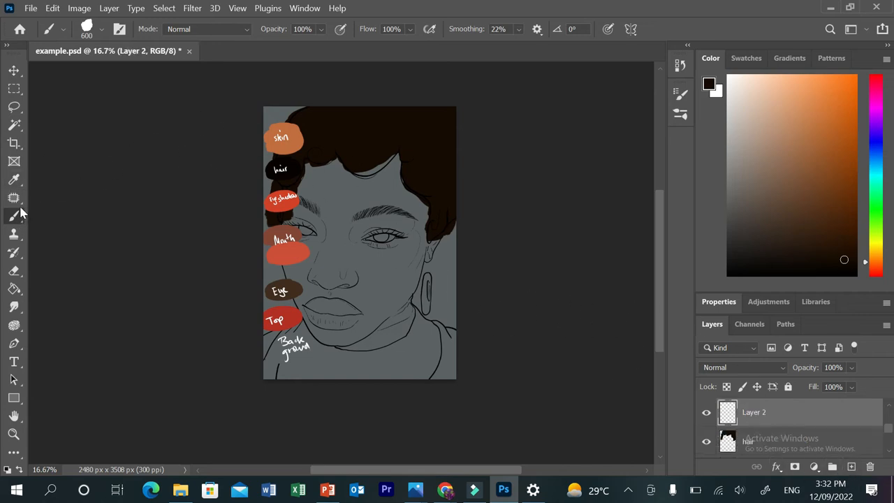
left_click(14, 180)
left_click(285, 145)
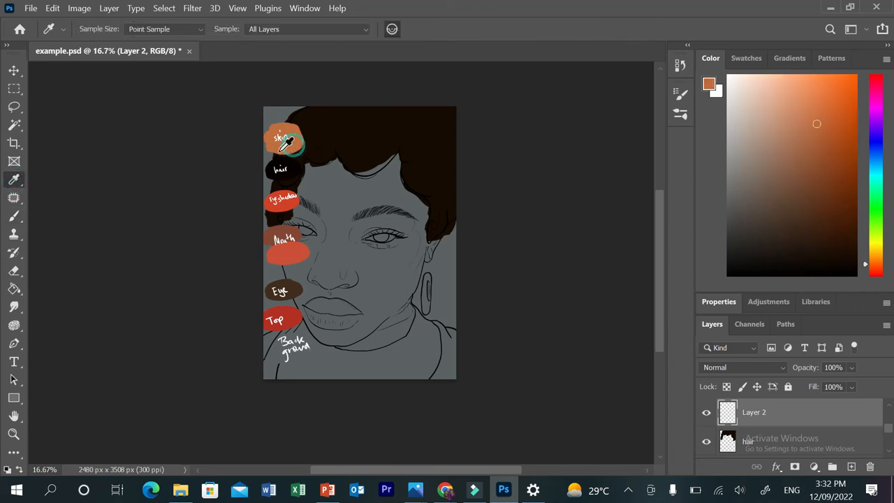
left_click_drag(820, 445, 810, 408)
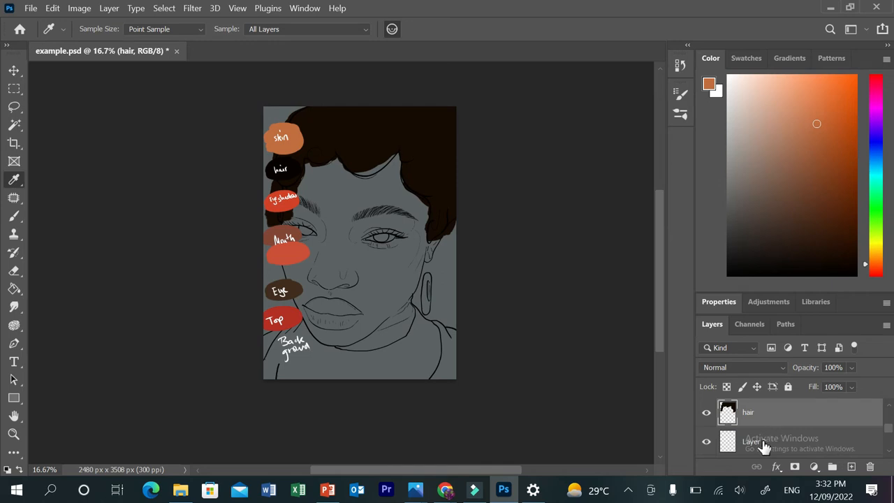
double_click(764, 443)
type("skin")
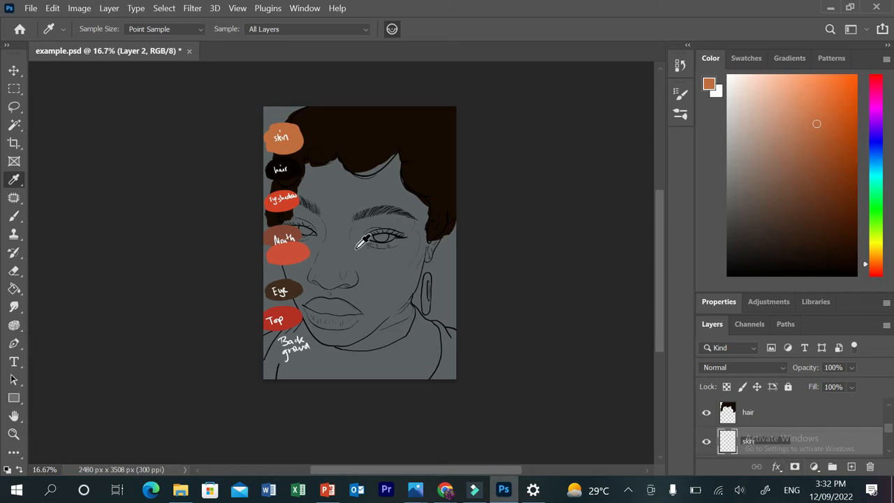
Step: Block in the face, ear, neck and chest in the skin colour with the 600 px brush on the skin layer
left_click(294, 142)
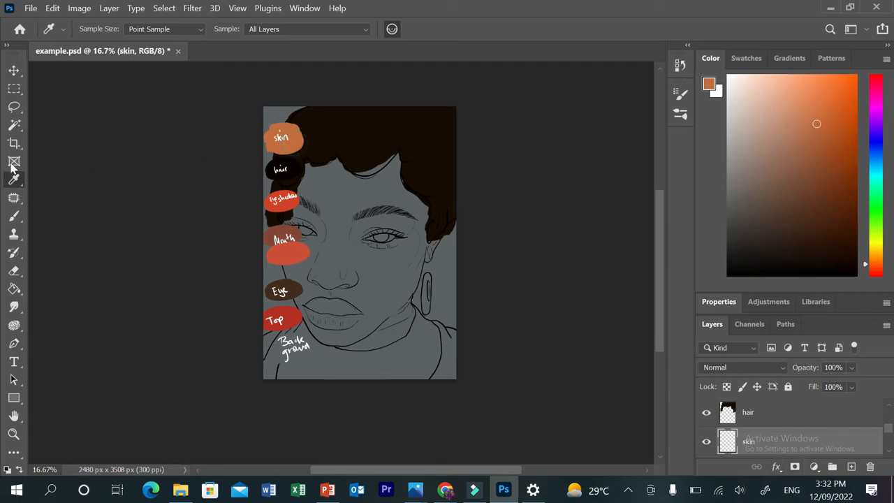
left_click(13, 216)
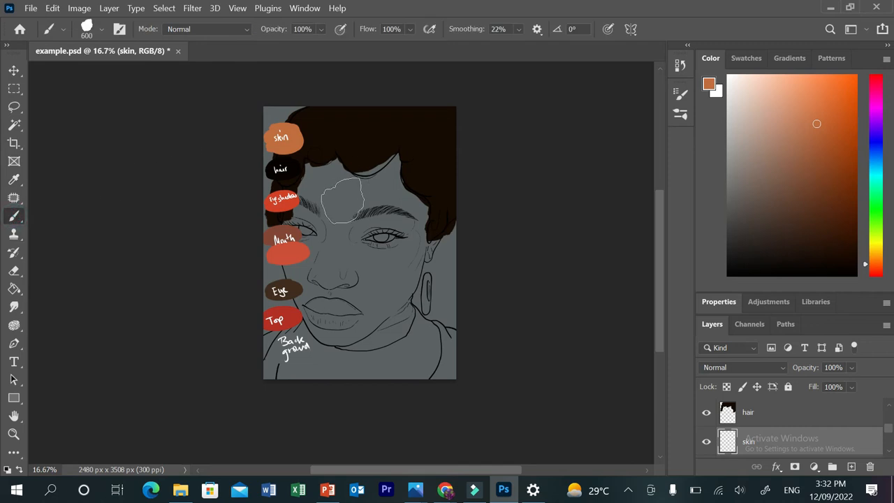
left_click(347, 216)
mouse_move(349, 241)
left_mouse_down()
mouse_move(383, 218)
mouse_move(381, 173)
mouse_move(340, 184)
mouse_move(360, 208)
mouse_move(350, 162)
mouse_move(318, 157)
mouse_move(302, 211)
mouse_move(323, 288)
mouse_move(341, 312)
mouse_move(358, 260)
mouse_move(355, 232)
mouse_move(332, 227)
mouse_move(340, 278)
mouse_move(383, 262)
mouse_move(402, 215)
mouse_move(401, 143)
mouse_move(384, 143)
mouse_move(419, 194)
left_mouse_up()
mouse_move(410, 252)
left_mouse_down()
mouse_move(345, 329)
mouse_move(352, 339)
mouse_move(372, 336)
mouse_move(401, 256)
left_mouse_up()
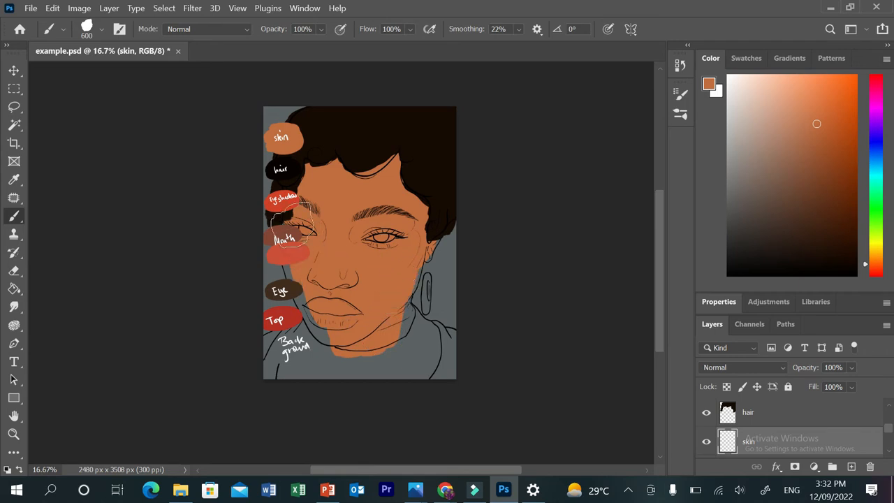
mouse_move(329, 323)
left_mouse_down()
mouse_move(299, 347)
mouse_move(294, 370)
mouse_move(306, 376)
mouse_move(332, 333)
mouse_move(328, 386)
mouse_move(373, 361)
mouse_move(401, 362)
mouse_move(421, 339)
mouse_move(400, 340)
mouse_move(416, 332)
mouse_move(410, 320)
mouse_move(425, 345)
mouse_move(403, 377)
left_mouse_up()
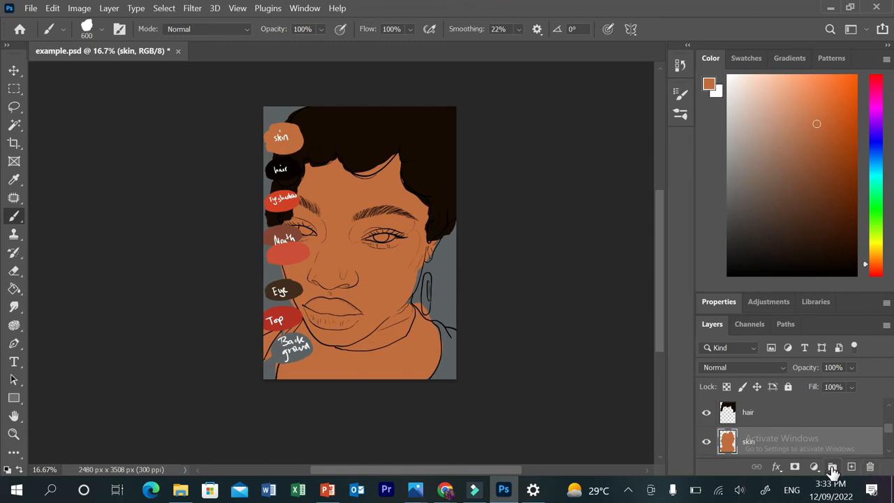
Step: Add a layer named "top" above the skin layer and sample the red of the Top swatch
left_click(852, 467)
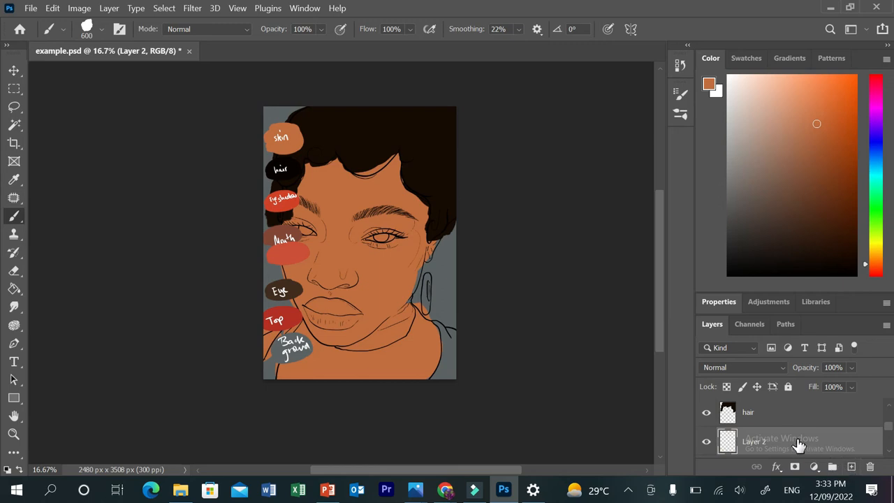
double_click(754, 441)
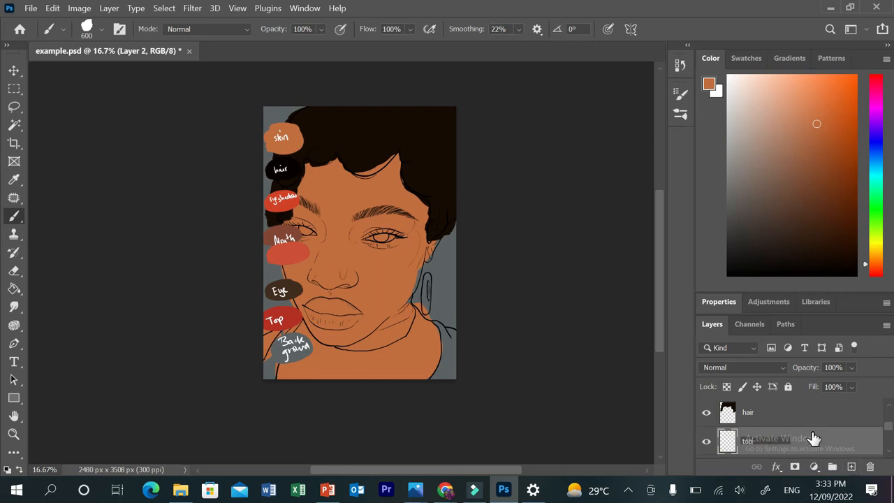
key("Return")
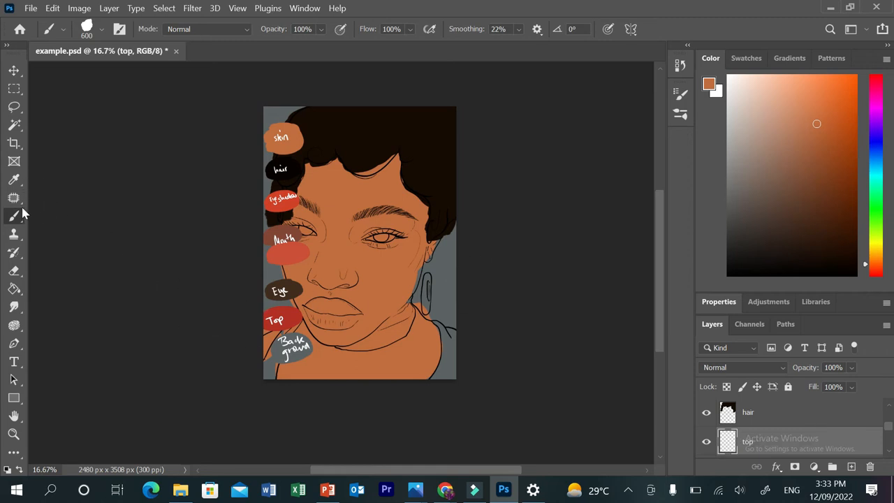
left_click(15, 179)
left_click(286, 323)
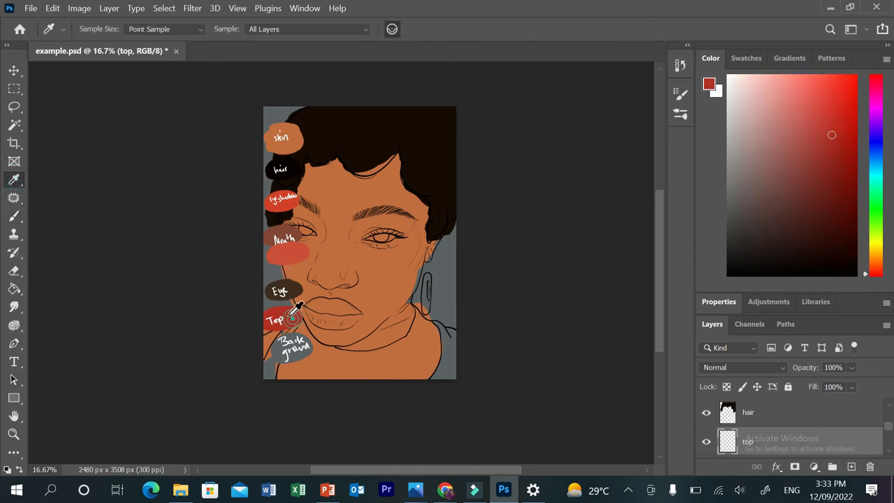
Step: Reduce the brush to 200 px and paint the top, its neck band and the earring in red on the top layer
left_click(14, 216)
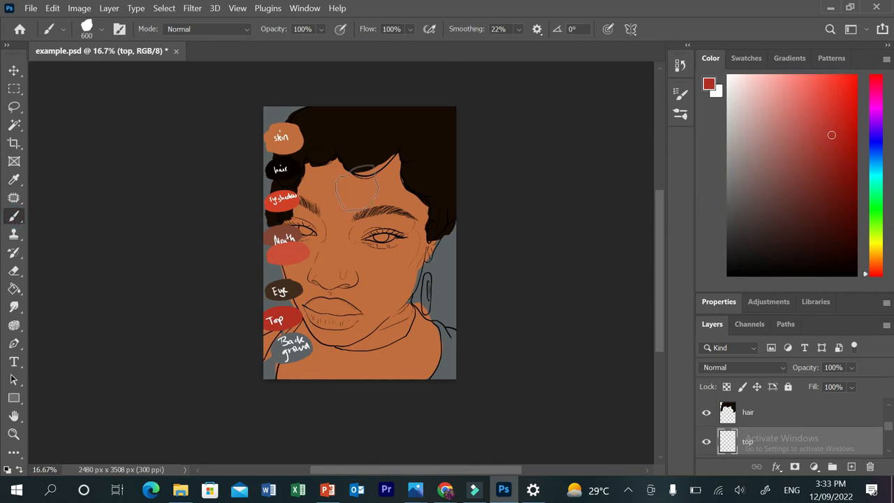
key("bracketleft")
key("bracketleft")
key("bracketleft")
left_click_drag(269, 364, 272, 370)
mouse_move(436, 327)
left_mouse_down()
mouse_move(431, 383)
mouse_move(453, 352)
mouse_move(445, 327)
mouse_move(442, 388)
mouse_move(461, 371)
mouse_move(456, 355)
mouse_move(401, 319)
mouse_move(382, 331)
mouse_move(410, 310)
mouse_move(391, 338)
mouse_move(347, 347)
mouse_move(381, 337)
left_mouse_up()
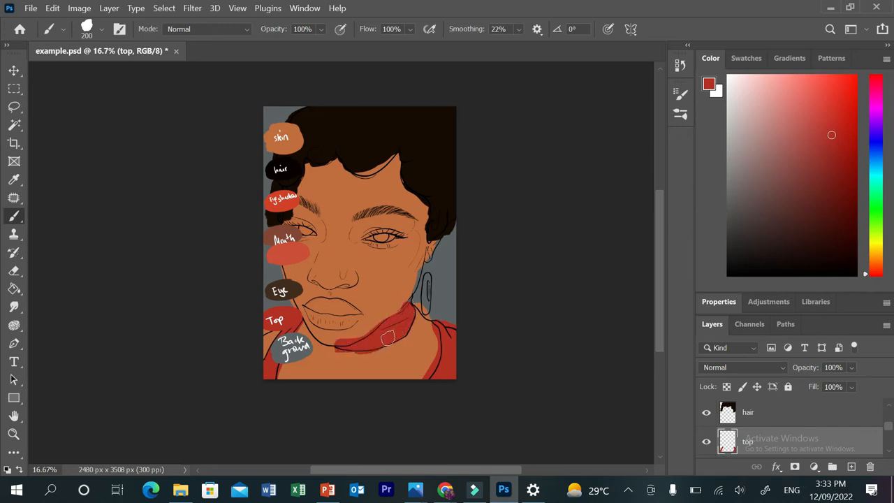
left_click_drag(428, 280, 424, 308)
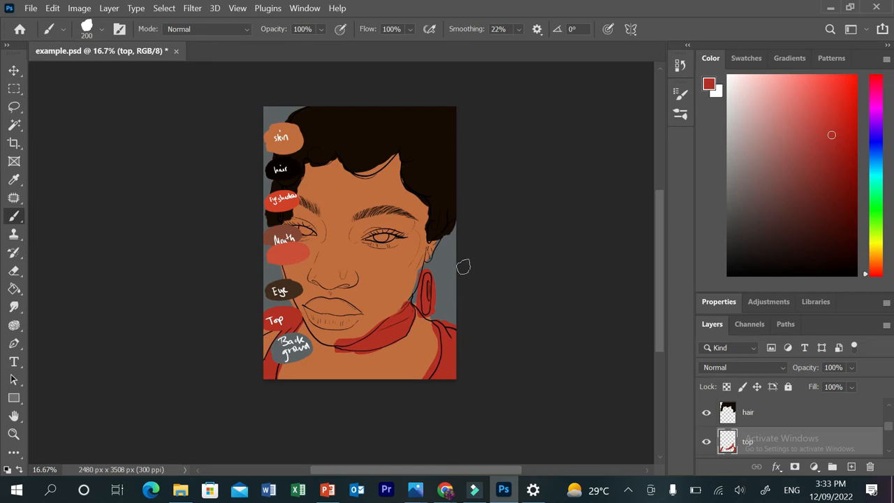
Step: Add an empty layer directly above the top layer
left_click(851, 467)
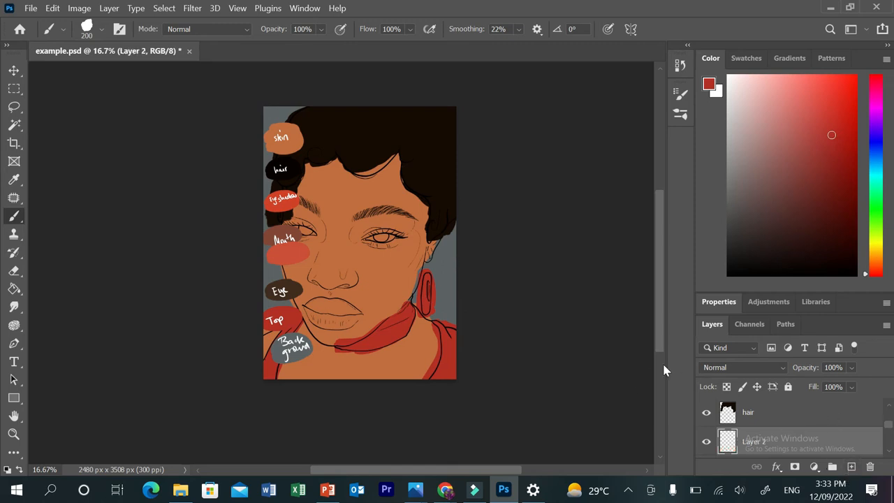
right_click(778, 445)
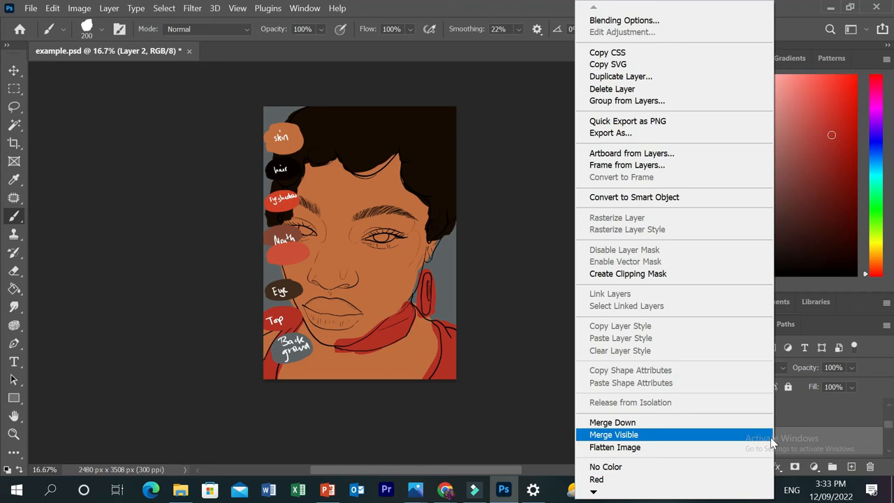
left_click(641, 275)
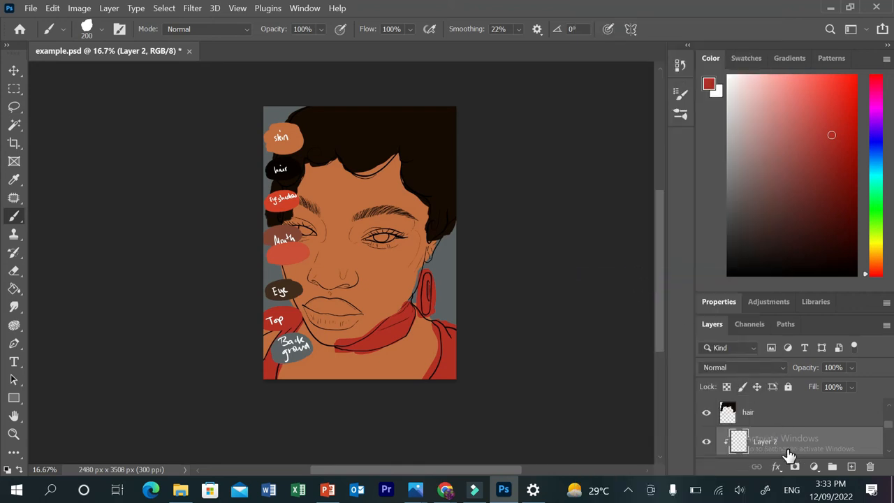
right_click(789, 453)
left_click(667, 276)
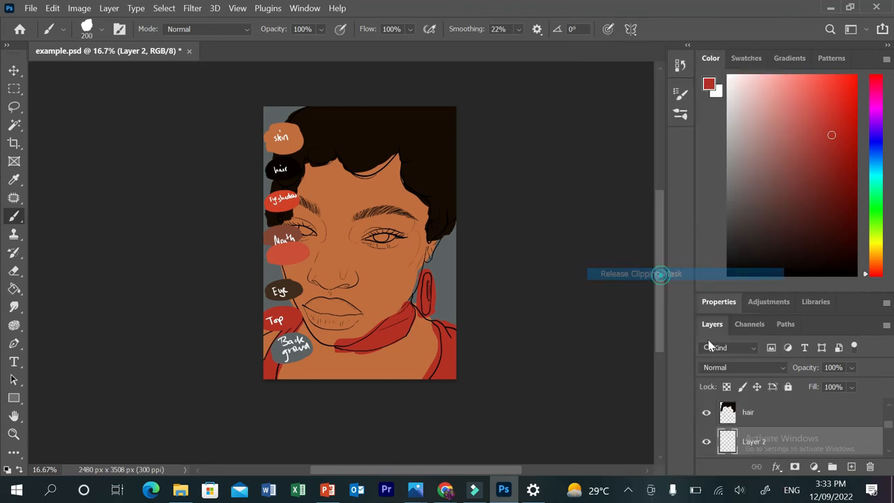
double_click(794, 443)
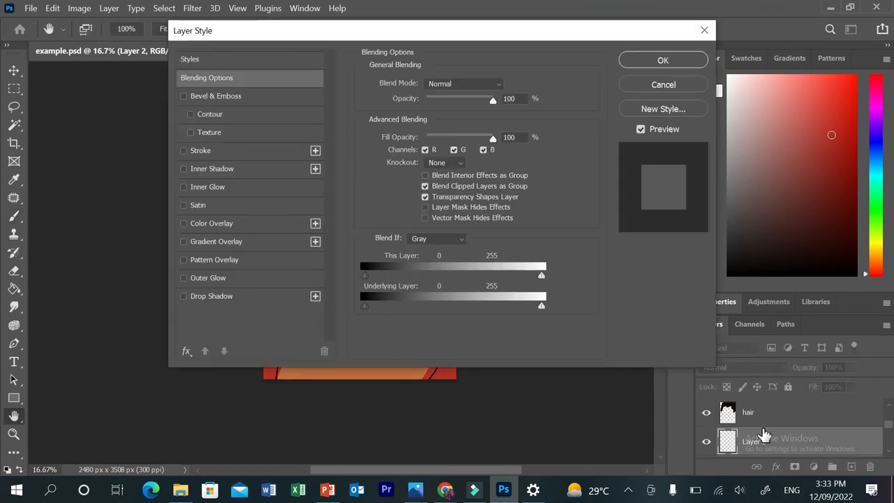
left_click(663, 85)
left_click(772, 417)
Step: Rename the new empty layer as "accessories"
double_click(754, 442)
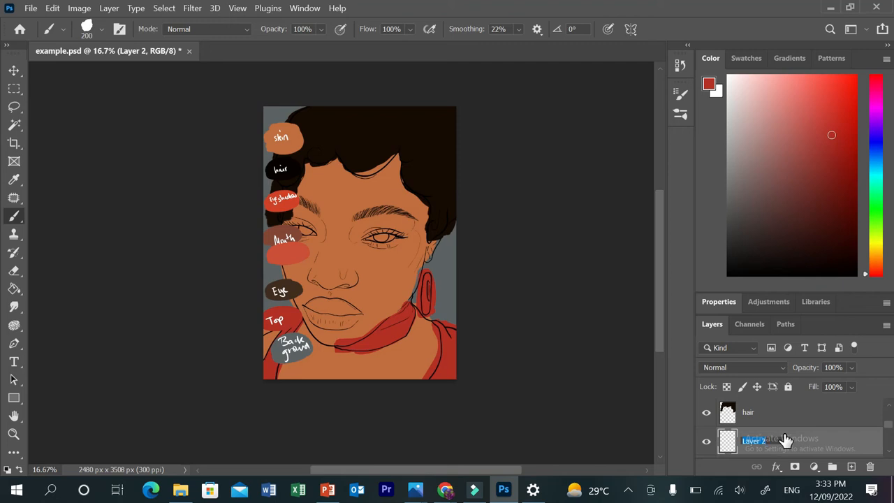
type("a")
key("Return")
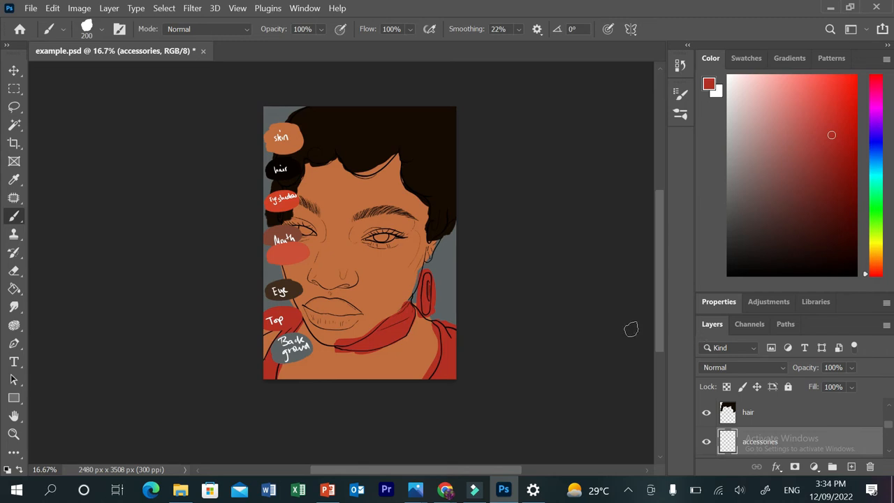
Step: Sample the brown Mouth swatch and paint the upper lip with the 200 px brush on the accessories layer
key("ctrl+plus")
key("ctrl+plus")
key("ctrl+plus")
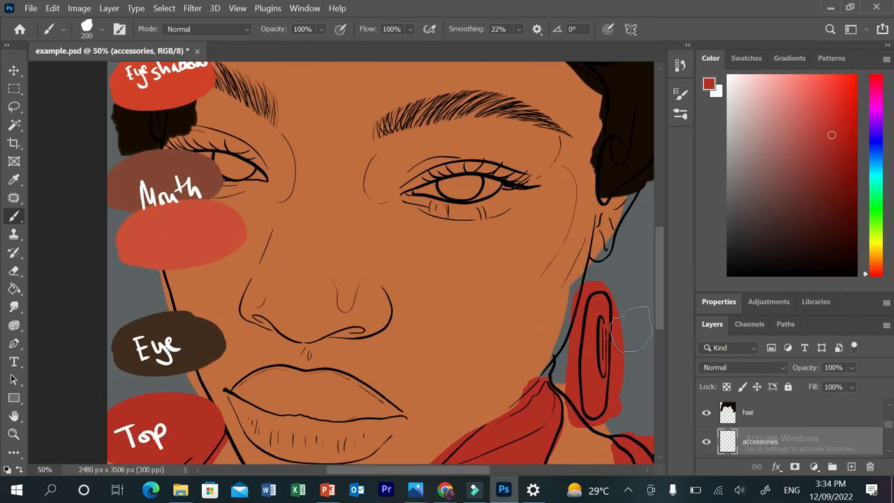
left_click(14, 179)
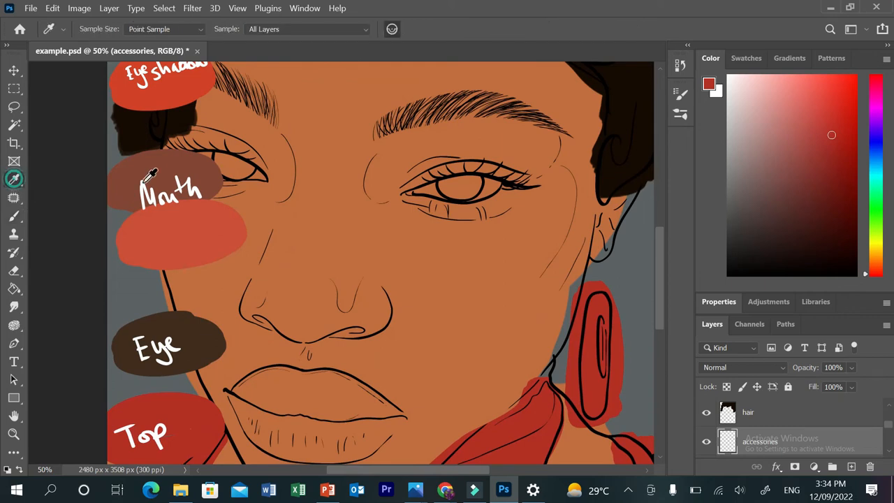
left_click(143, 175)
left_click(14, 215)
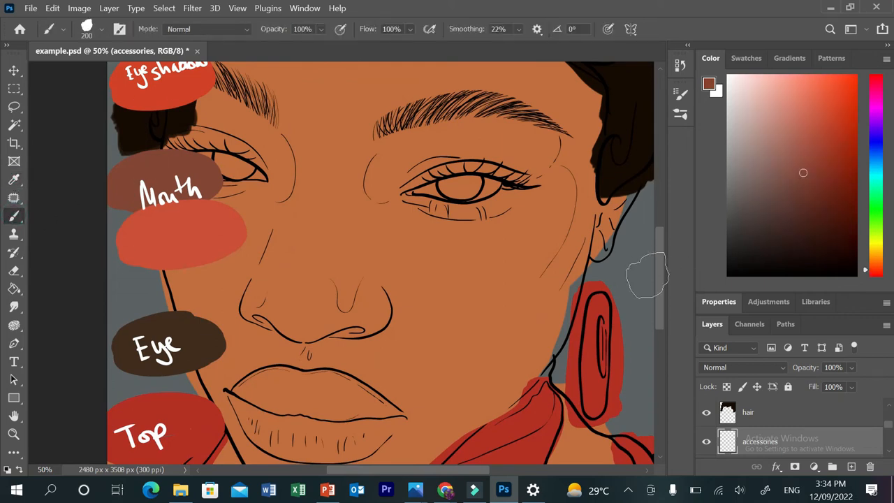
scroll(649, 265, "down", 3)
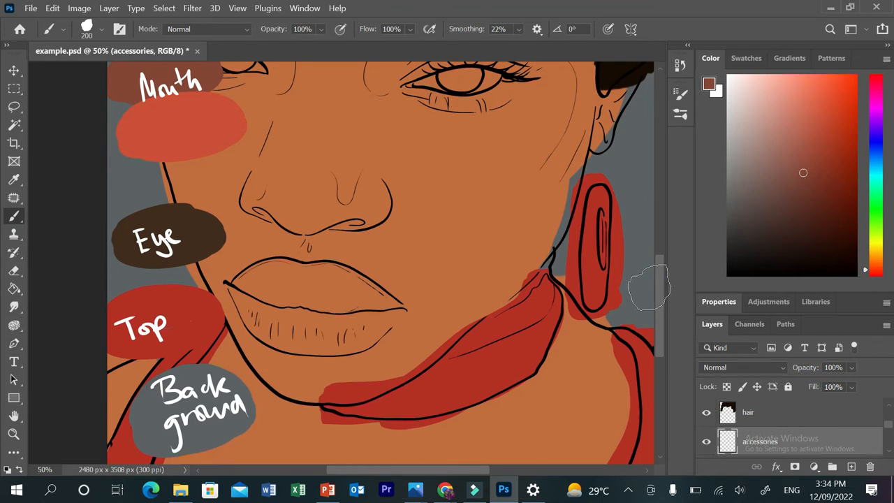
left_click(331, 281)
mouse_move(331, 283)
left_mouse_down()
mouse_move(297, 286)
mouse_move(331, 300)
mouse_move(393, 301)
mouse_move(276, 272)
mouse_move(245, 285)
mouse_move(309, 294)
left_mouse_up()
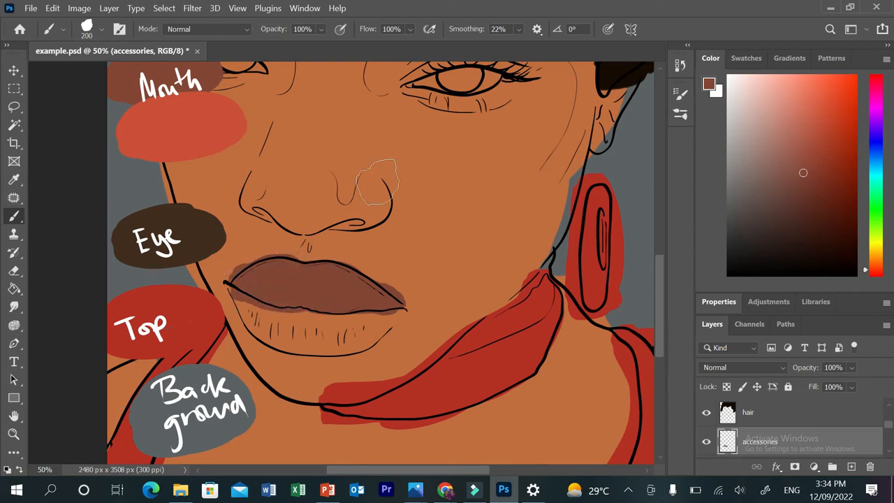
Step: Sample the orange-red swatch beneath the Mouth swatch and paint the lower lip with it
left_click(13, 180)
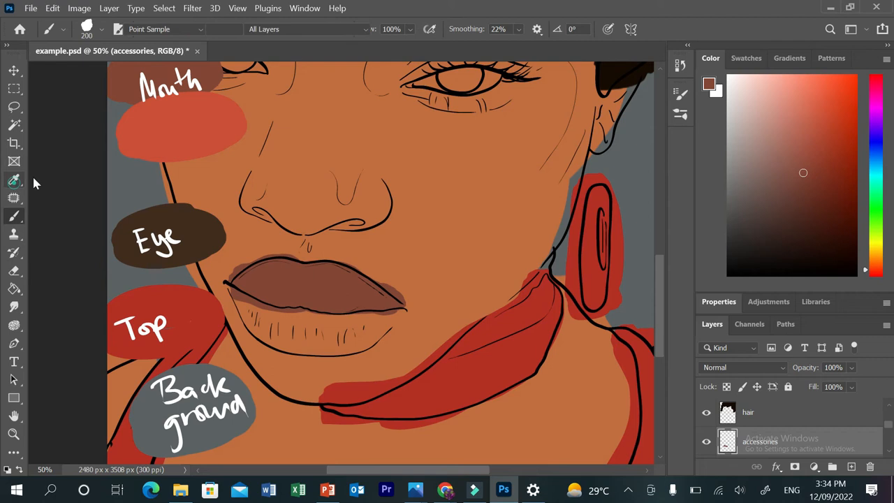
mouse_move(316, 328)
left_mouse_down()
mouse_move(293, 327)
mouse_move(295, 316)
mouse_move(299, 331)
mouse_move(262, 324)
mouse_move(234, 304)
mouse_move(231, 323)
mouse_move(307, 342)
mouse_move(385, 334)
mouse_move(322, 325)
mouse_move(325, 360)
mouse_move(395, 323)
left_mouse_up()
left_click(154, 130)
left_click(14, 218)
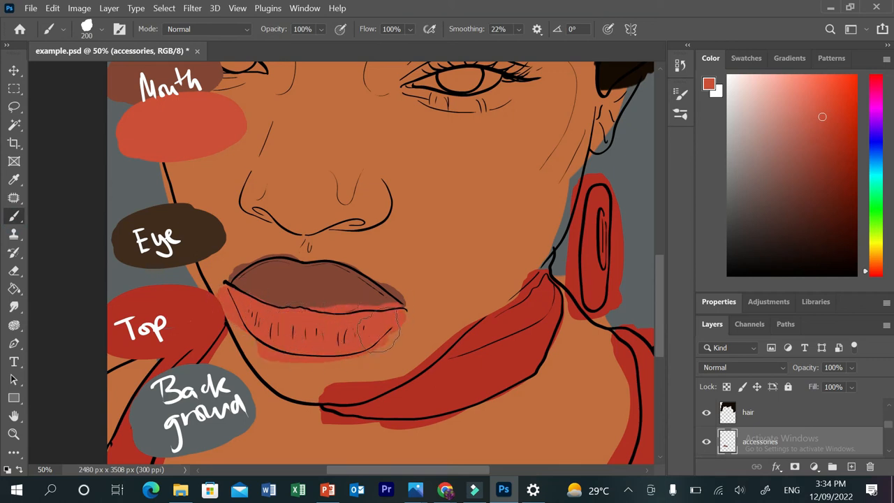
Step: Sample the dark brown Eye swatch and fill the irises of both eyes on the accessories layer
left_click(14, 180)
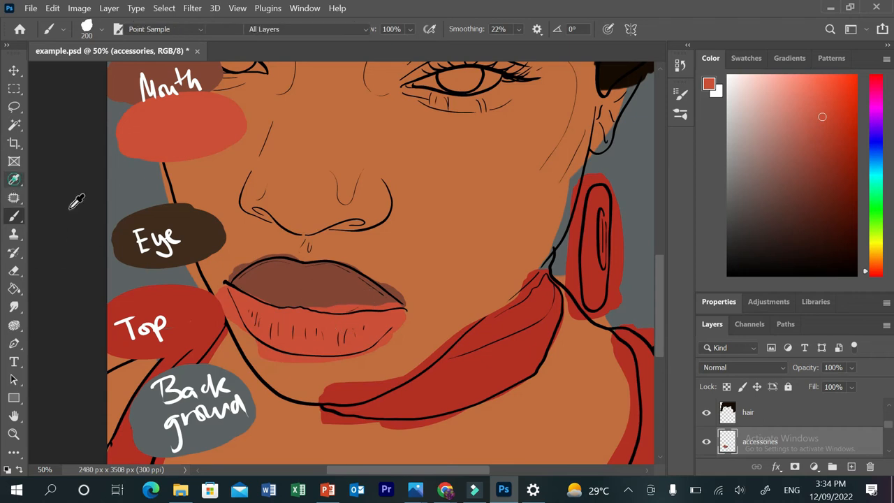
left_click(197, 239)
left_click(14, 216)
mouse_move(470, 72)
left_mouse_down()
mouse_move(453, 82)
mouse_move(480, 76)
mouse_move(445, 80)
mouse_move(457, 74)
mouse_move(453, 87)
left_mouse_up()
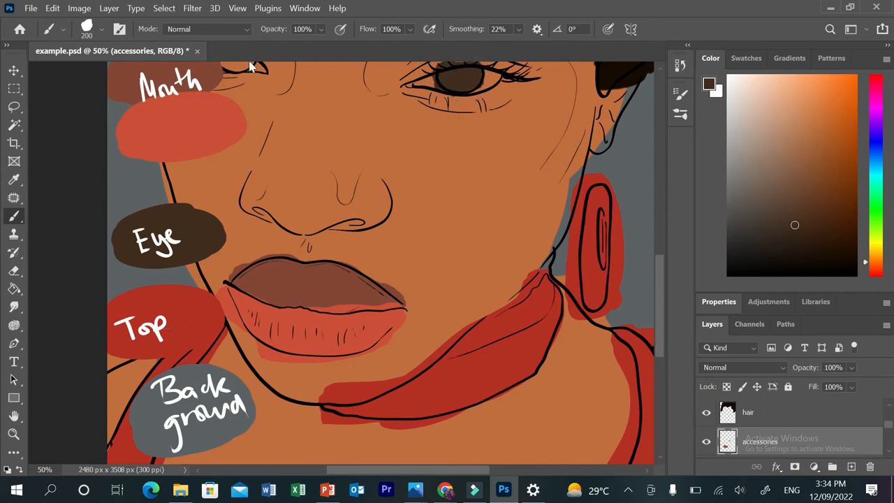
scroll(661, 287, "up", 2)
left_click_drag(237, 104, 246, 112)
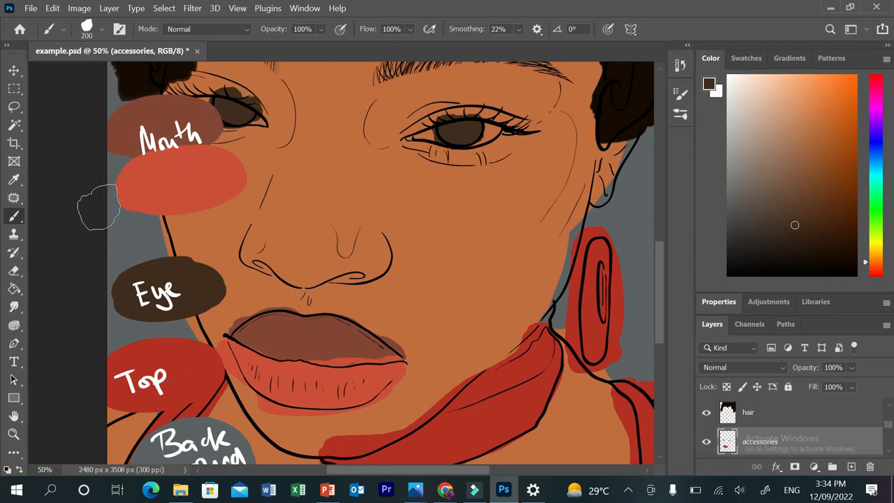
Step: Hide the "colour scheme" layer that holds the labelled swatches
mouse_move(664, 278)
left_mouse_down()
mouse_move(672, 336)
mouse_move(676, 183)
mouse_move(695, 292)
left_mouse_up()
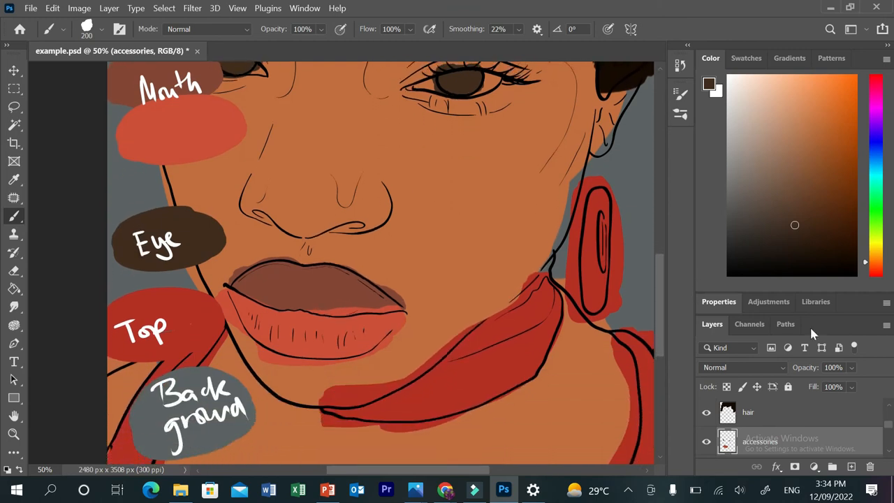
scroll(888, 419, "down", 2)
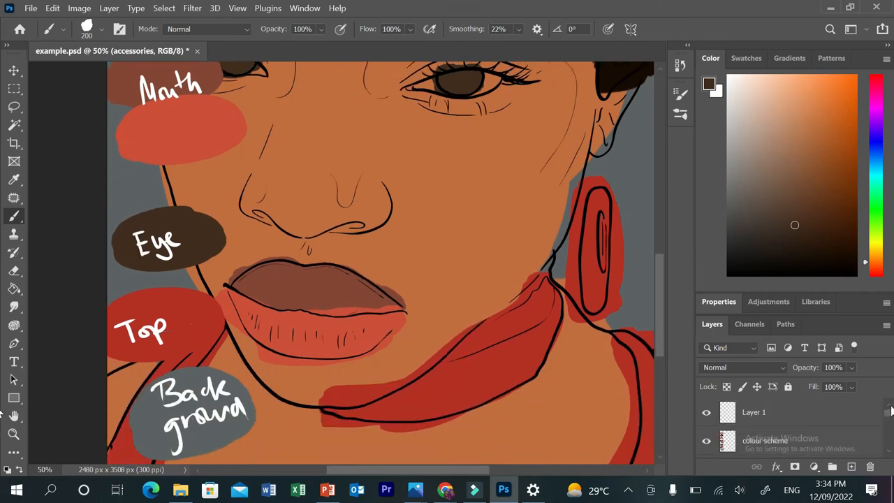
left_click(707, 442)
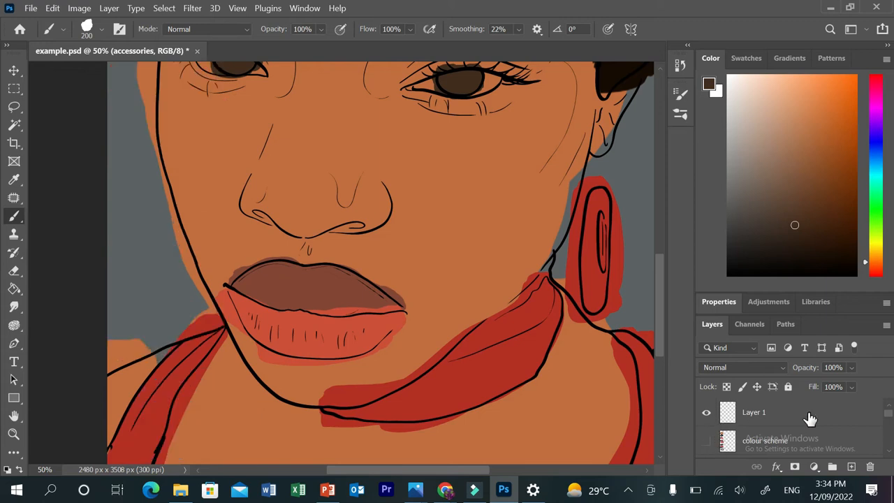
Step: Select the skin layer and erase the excess skin colour above the shoulder outline beside the red strap
scroll(889, 418, "down", 4)
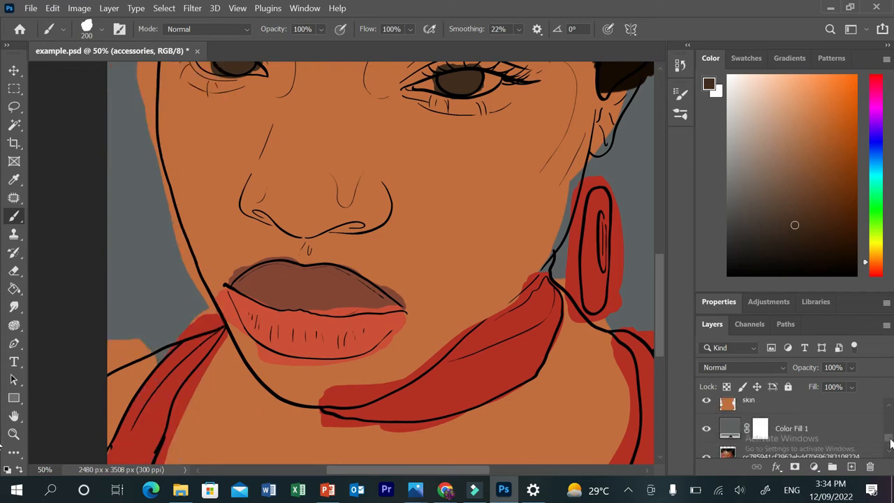
left_click(792, 420)
left_click(13, 270)
mouse_move(147, 345)
left_mouse_down()
mouse_move(94, 357)
mouse_move(99, 373)
left_mouse_up()
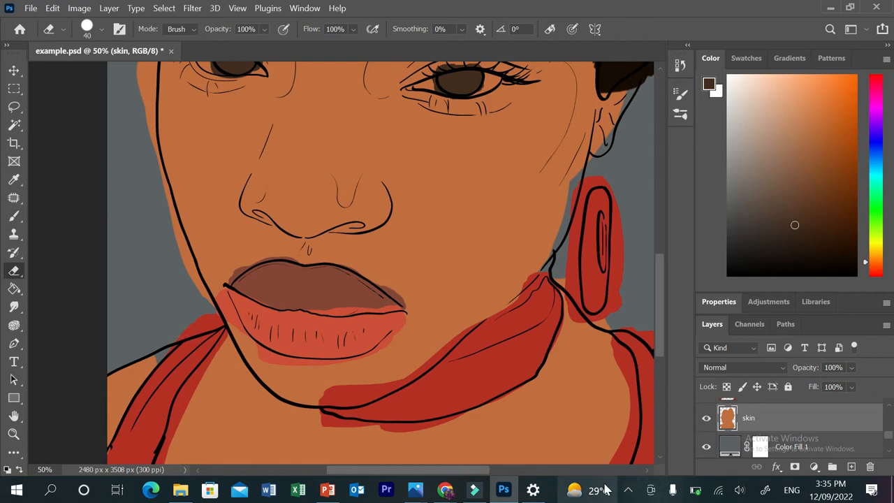
mouse_move(607, 491)
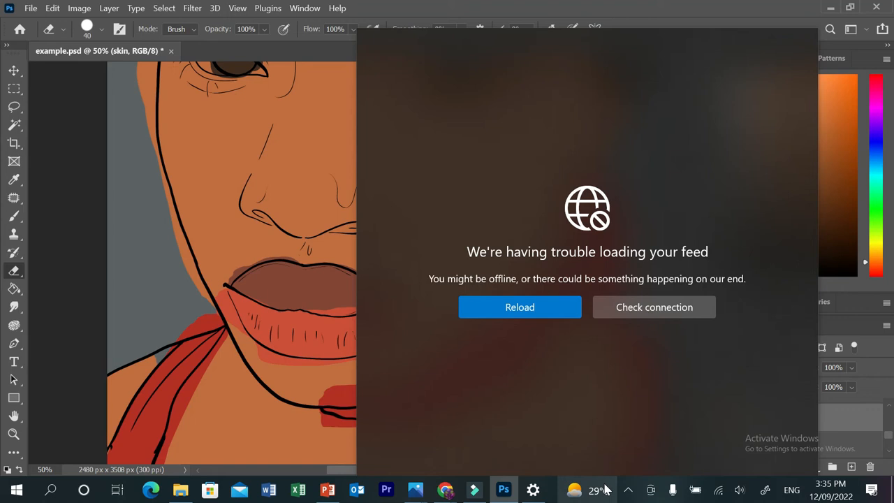
left_click(675, 16)
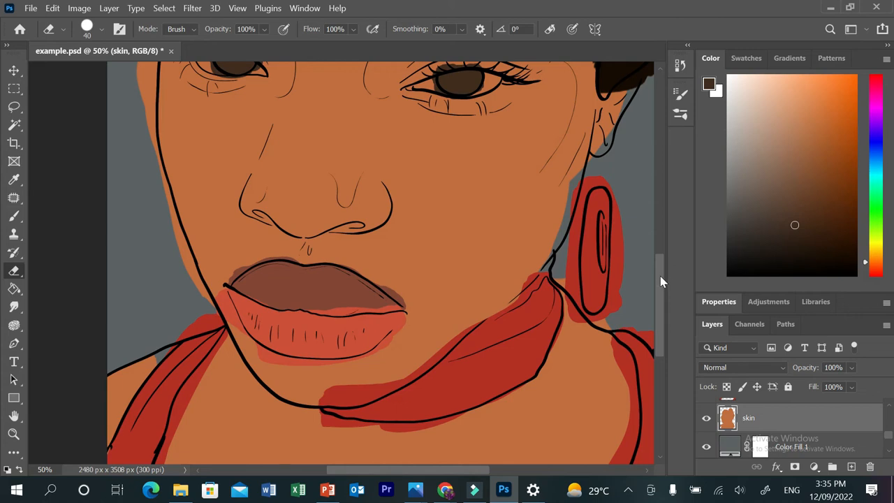
Step: Erase the excess skin colour outside the face outline along the left cheek and jaw
left_click_drag(661, 276, 661, 247)
mouse_move(143, 160)
left_mouse_down()
mouse_move(142, 194)
mouse_move(138, 145)
mouse_move(138, 216)
mouse_move(148, 220)
mouse_move(156, 151)
mouse_move(152, 224)
left_mouse_up()
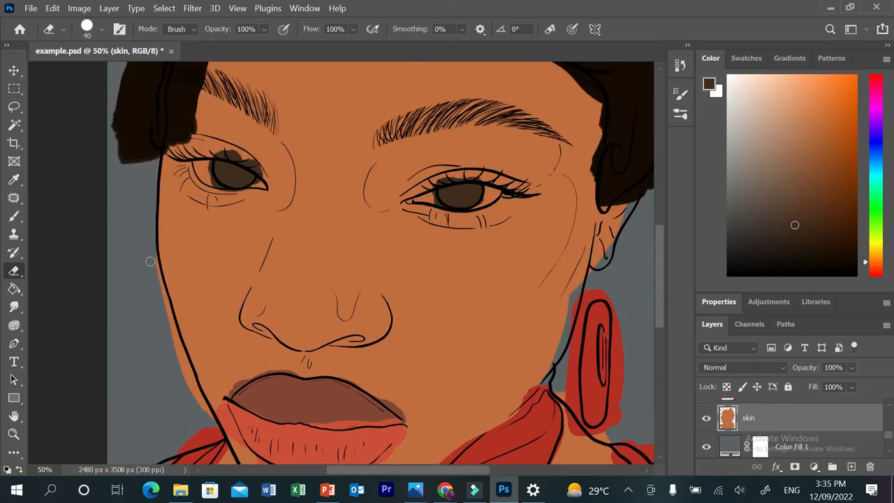
left_click_drag(162, 283, 170, 324)
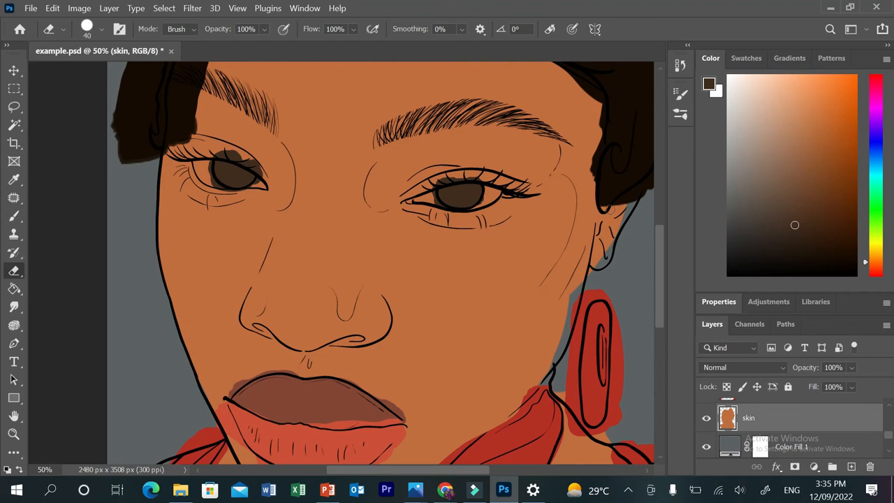
Step: Hide the top and hair layers, leaving the skin layer active
mouse_move(660, 260)
left_mouse_down()
mouse_move(661, 215)
mouse_move(664, 323)
left_mouse_up()
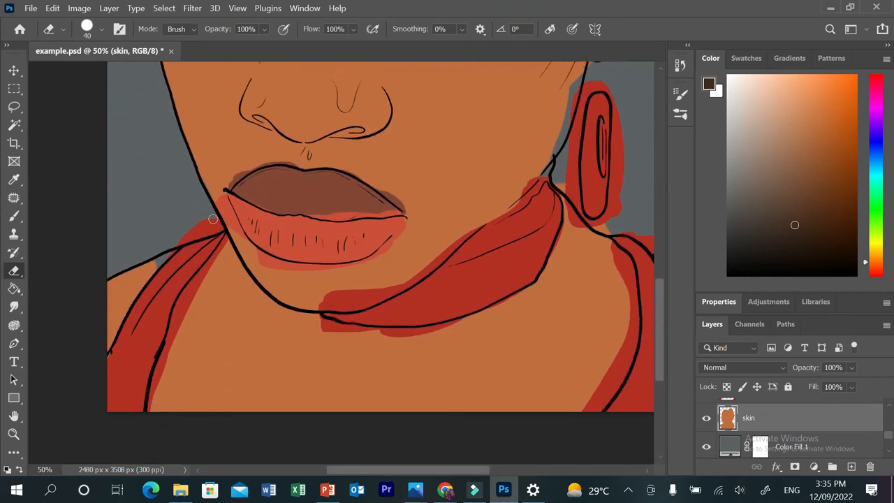
scroll(889, 438, "up", 2)
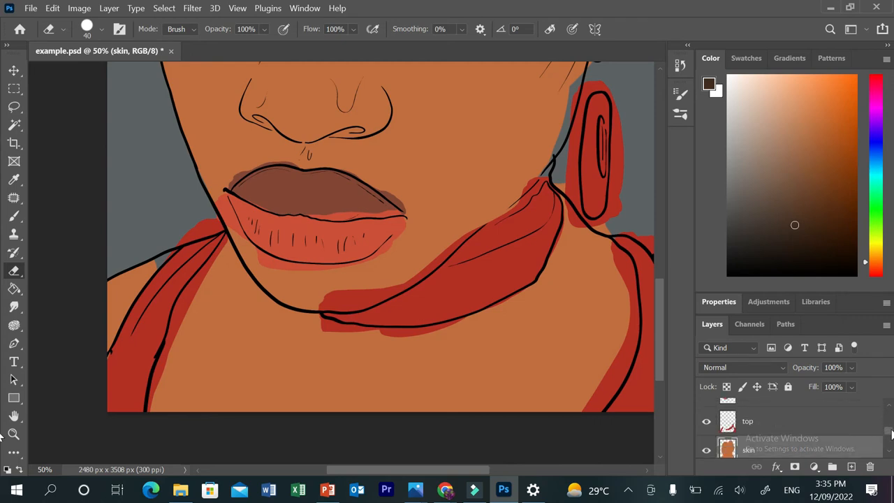
left_click(708, 412)
scroll(710, 454, "up", 2)
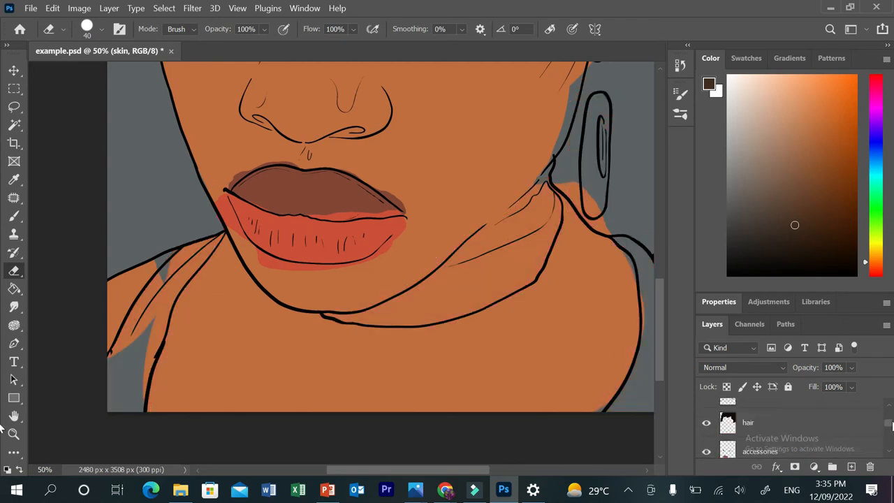
left_click(707, 436)
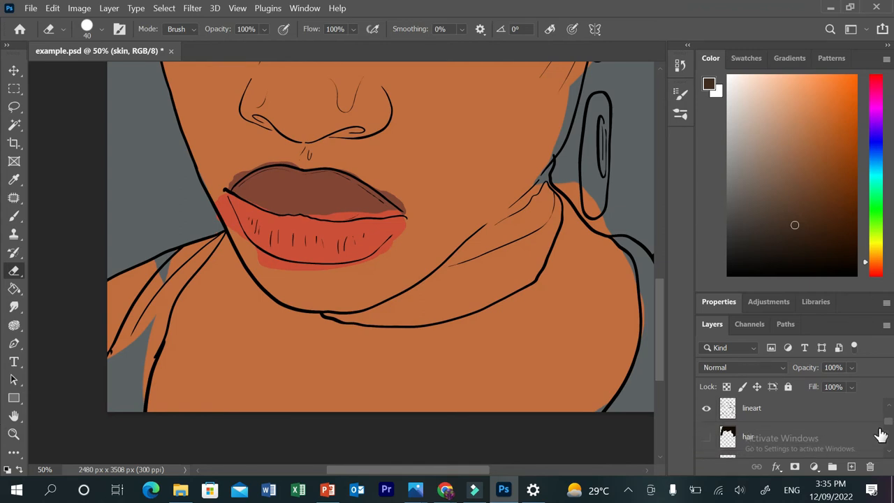
scroll(891, 422, "down", 3)
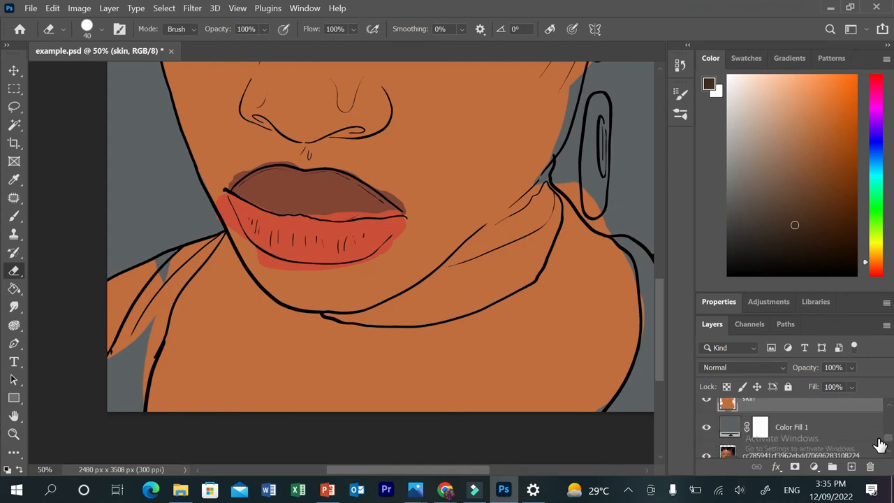
Step: Sample the skin colour, reduce the brush to size 70 and fill the gap at the left shoulder outline
left_click(14, 216)
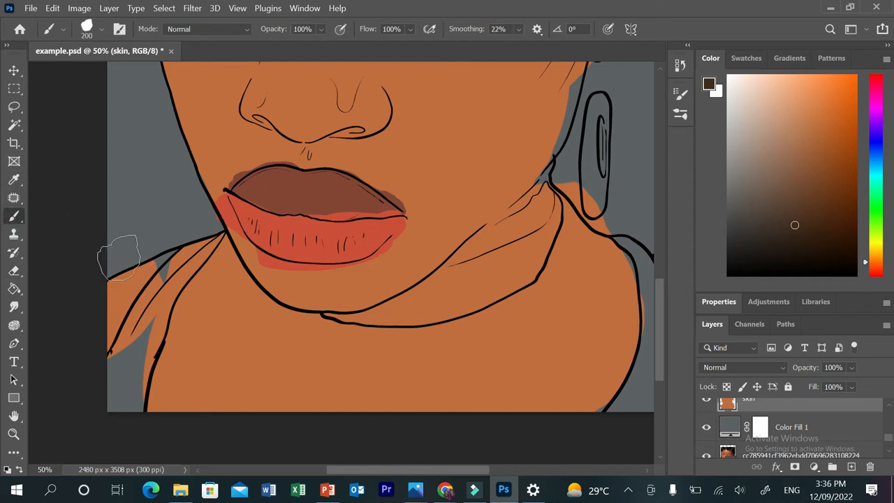
left_click(241, 326, "alt")
key("[")
key("[")
key("[")
key("[")
key("[")
key("[")
key("[")
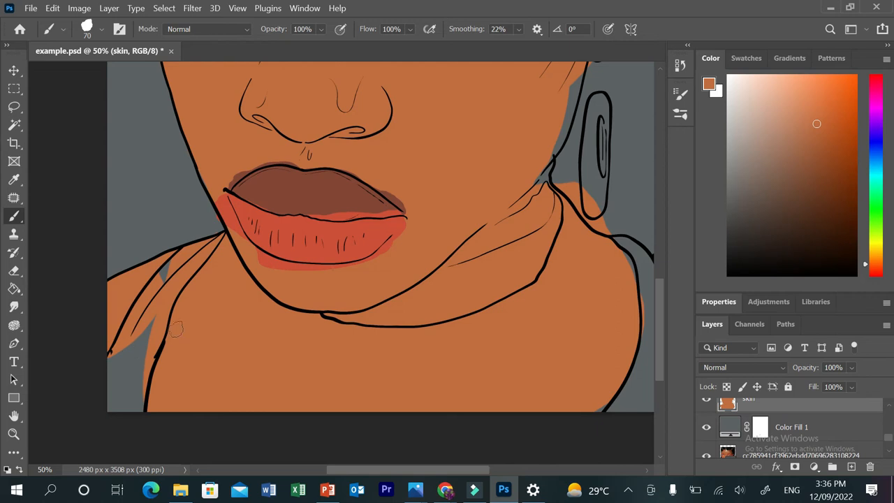
Step: Erase the excess skin colour outside the neck outline below the earring and along the outer edge of the chest
left_click_drag(372, 469, 401, 471)
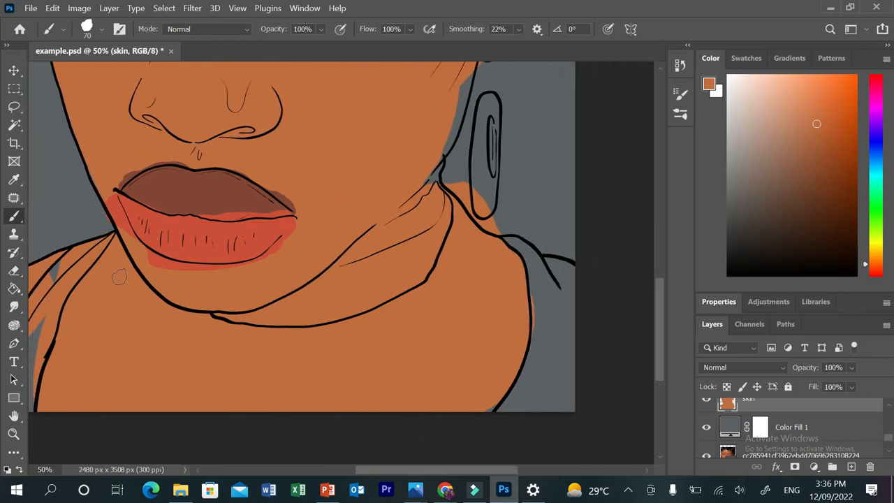
left_click(14, 273)
mouse_move(451, 179)
left_mouse_down()
mouse_move(477, 212)
mouse_move(462, 186)
mouse_move(482, 196)
mouse_move(496, 220)
mouse_move(465, 198)
mouse_move(501, 229)
left_mouse_up()
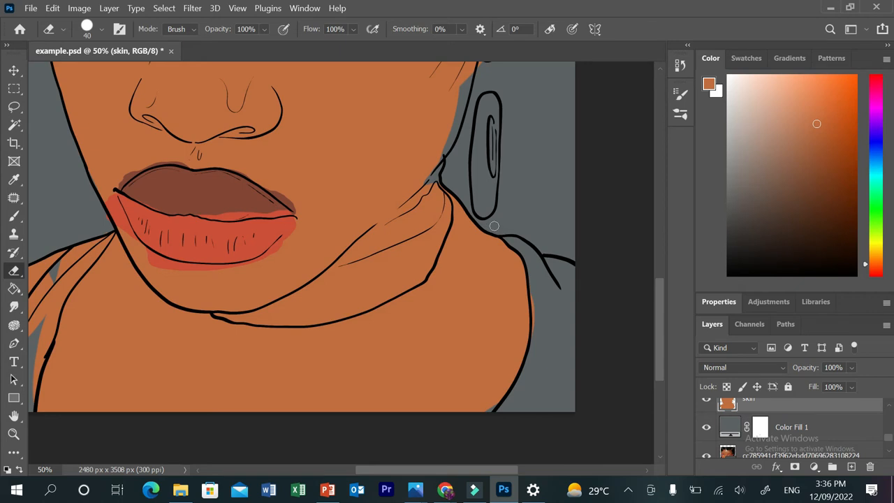
mouse_move(542, 307)
left_mouse_down()
mouse_move(531, 379)
mouse_move(506, 394)
left_mouse_up()
Step: Paint skin colour into the gaps along the right jawline and earlobe up to the line art
key("b")
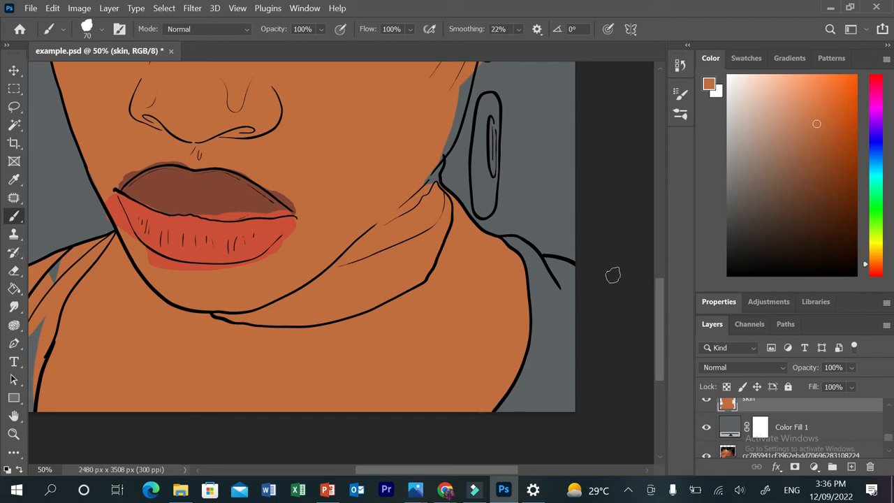
scroll(661, 292, "up", 3)
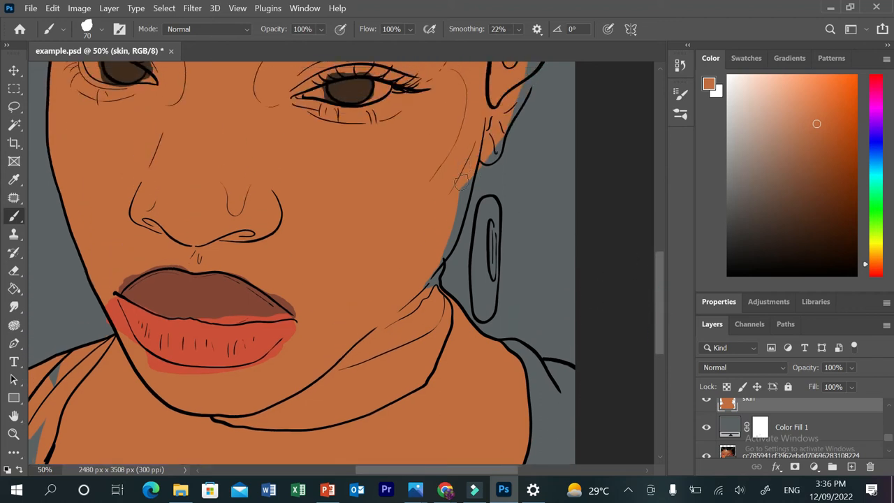
mouse_move(465, 188)
left_mouse_down()
mouse_move(443, 255)
mouse_move(410, 293)
left_mouse_up()
mouse_move(475, 155)
left_mouse_down()
mouse_move(494, 155)
mouse_move(521, 95)
left_mouse_up()
left_click_drag(661, 300, 661, 272)
mouse_move(522, 211)
left_mouse_down()
mouse_move(531, 190)
mouse_move(522, 210)
left_mouse_up()
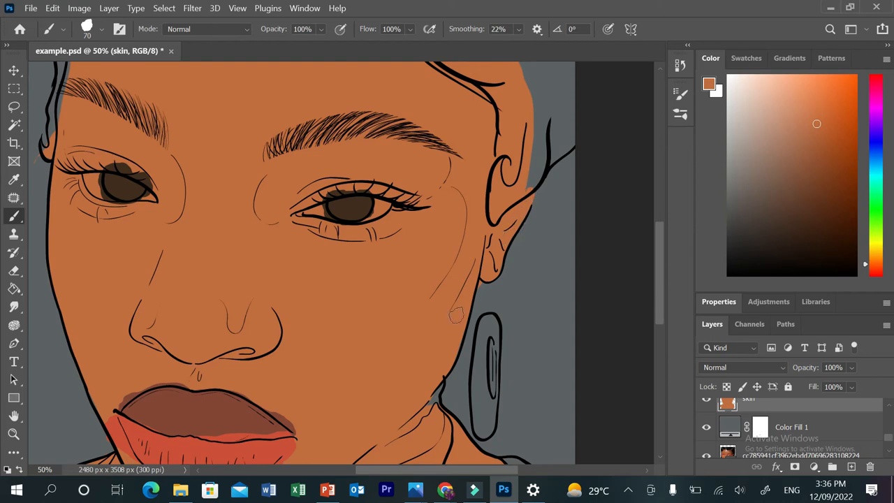
key("e")
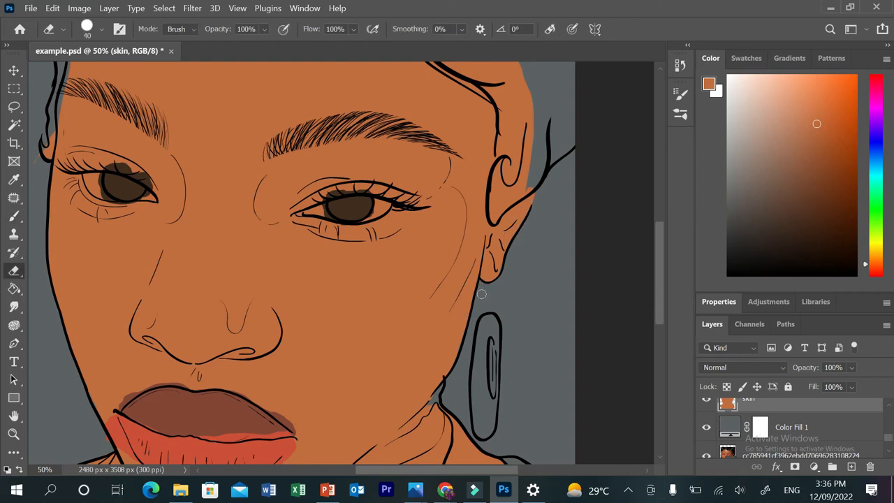
key("ctrl+z")
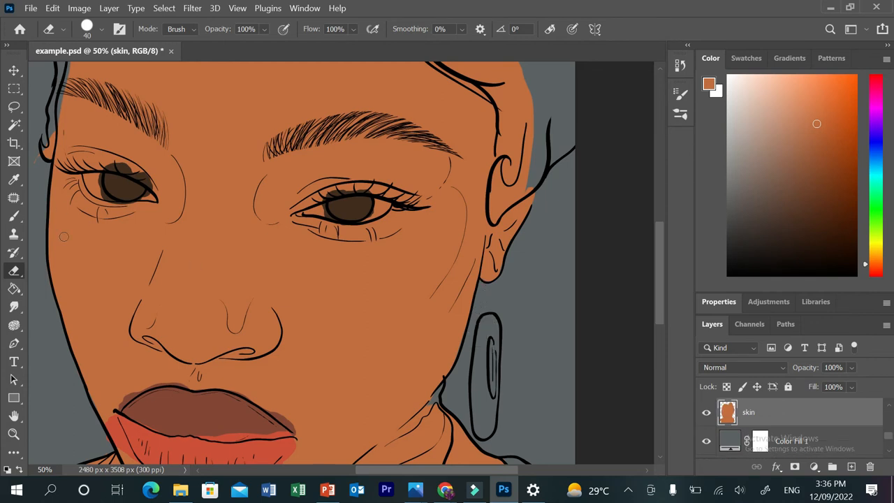
Step: Show the top layer again
left_click_drag(421, 475, 389, 478)
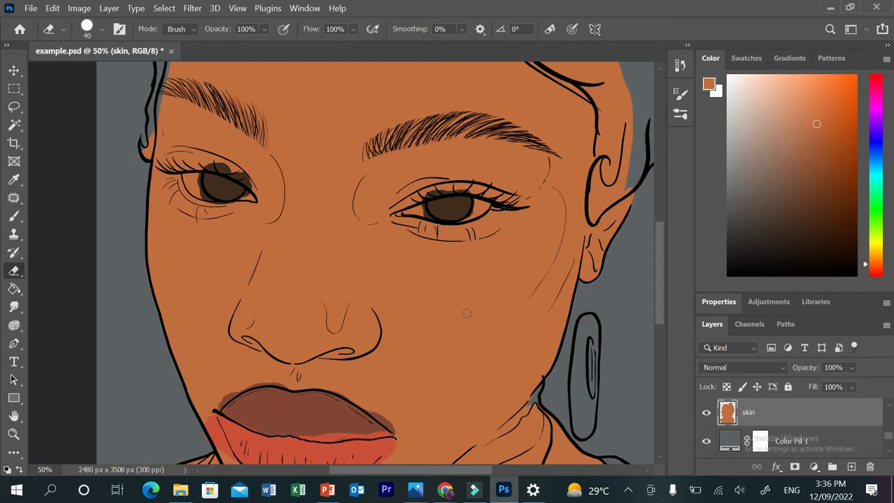
left_click_drag(655, 281, 659, 254)
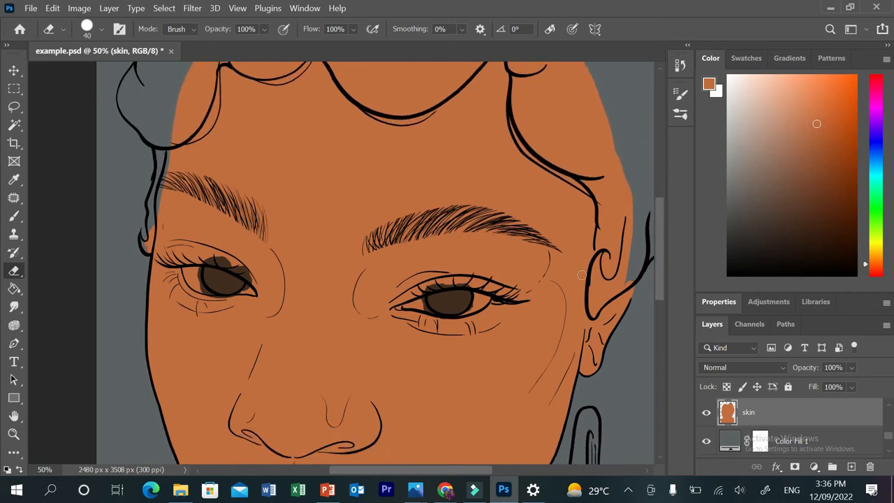
left_click_drag(658, 279, 666, 327)
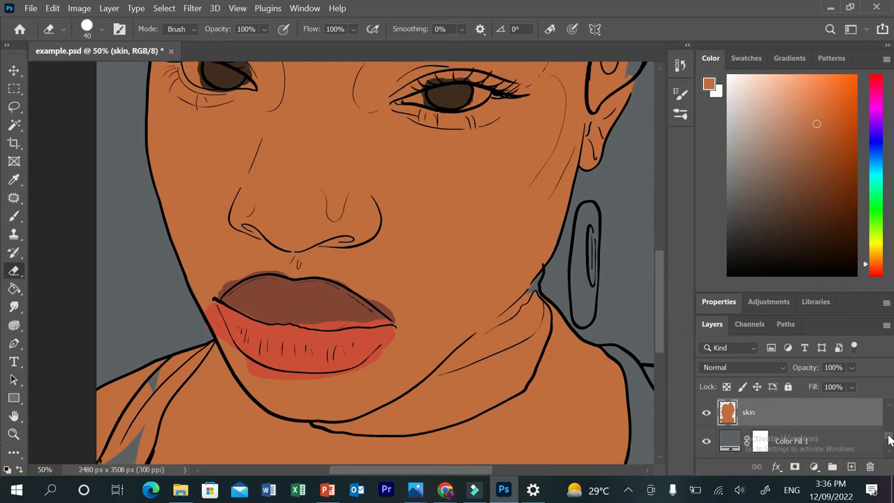
scroll(890, 439, "up", 1)
left_click(706, 412)
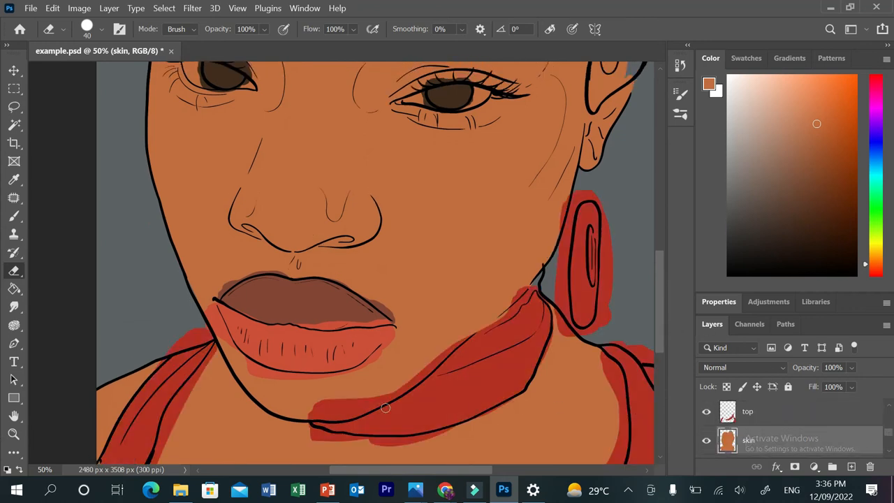
Step: Select the top layer and erase the excess red above the shoulder outline beside the left strap
left_click_drag(153, 364, 162, 358)
key("ctrl+z")
key("alt+bracketright")
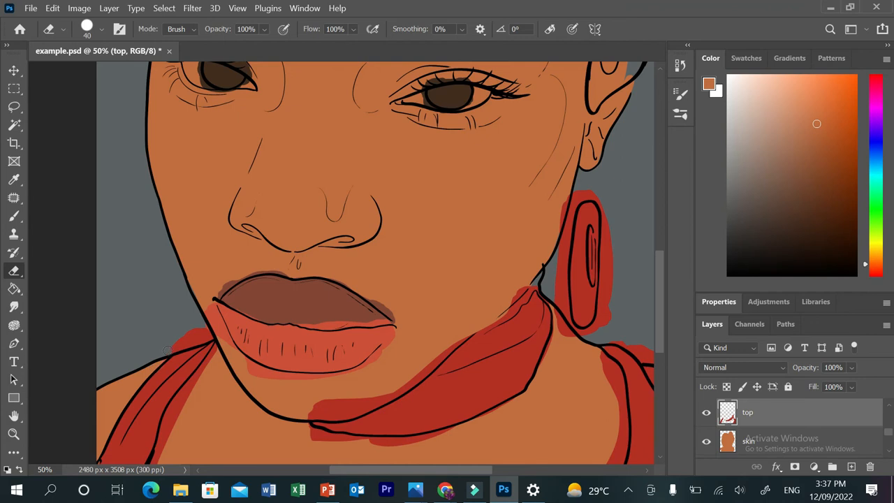
mouse_move(162, 357)
left_mouse_down()
mouse_move(201, 339)
mouse_move(192, 334)
left_mouse_up()
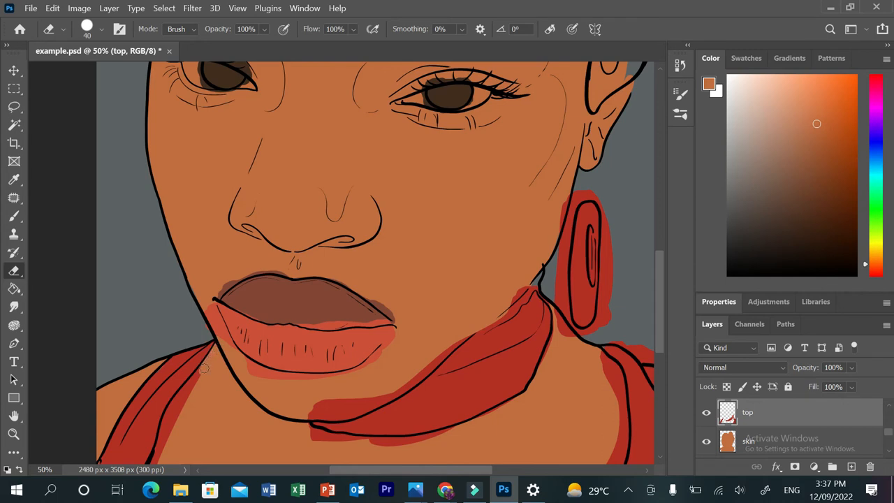
Step: Set the eraser smoothing to 91% and erase the excess red along the left strap's inner edge
left_click_drag(396, 30, 428, 30)
left_click_drag(188, 386, 165, 452)
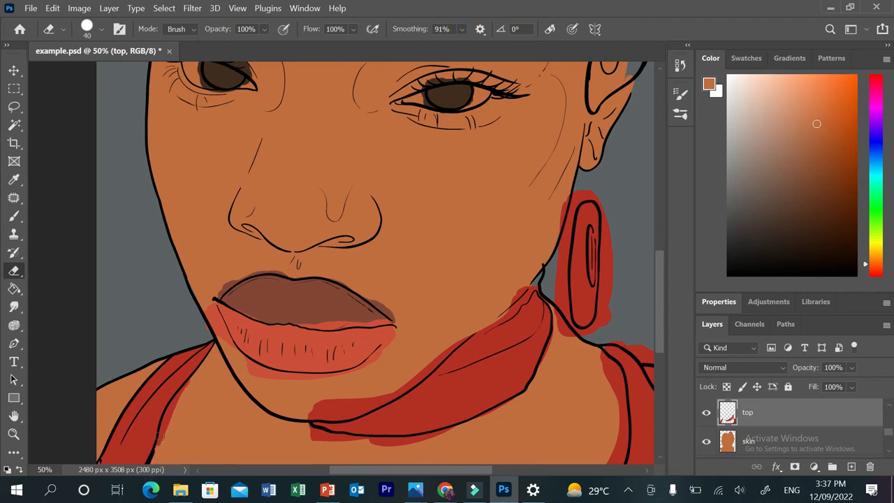
mouse_move(163, 432)
left_mouse_down()
mouse_move(170, 443)
mouse_move(167, 434)
left_mouse_up()
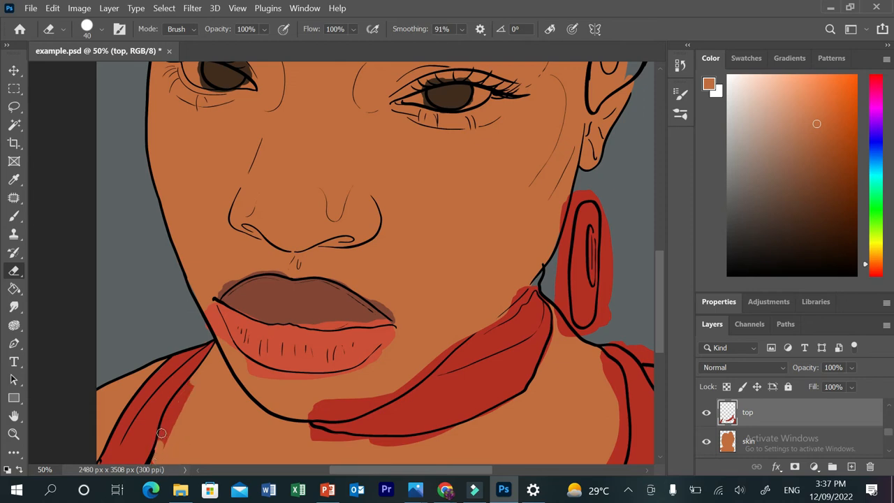
mouse_move(163, 420)
left_mouse_down()
mouse_move(206, 369)
mouse_move(163, 451)
left_mouse_up()
Step: Sample the strap's red and repaint the left strap's inner edge up to the outline
key("b")
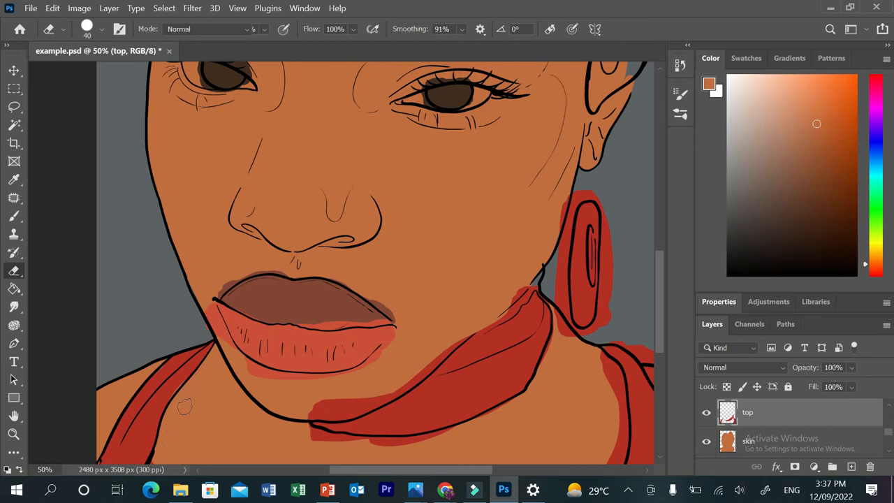
key("alt")
left_click(169, 396, "alt")
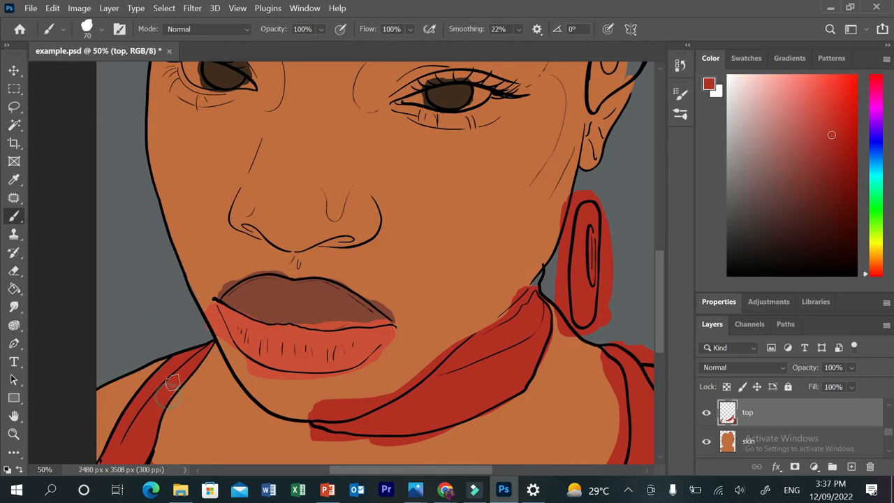
left_click_drag(160, 410, 209, 350)
Step: Erase the excess red beside the lower part of the left strap down to the canvas edge
scroll(653, 325, "down", 2)
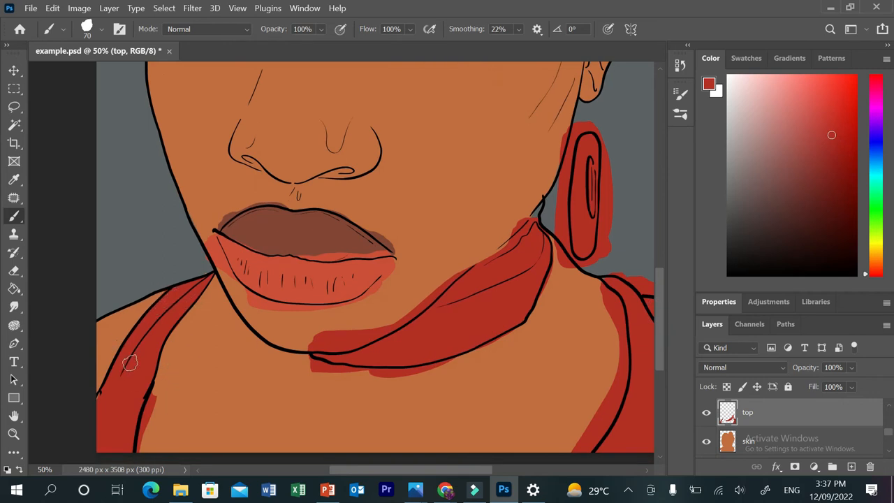
key("e")
left_click_drag(150, 404, 142, 445)
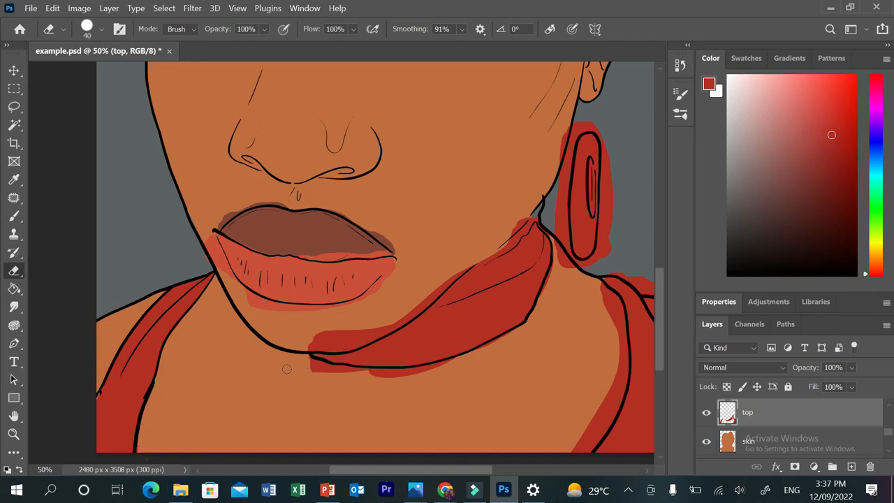
Step: Erase the excess red along the neckband's lower and outer edges and fill its pointed tip at the jaw with red
mouse_move(315, 365)
left_mouse_down()
mouse_move(400, 371)
mouse_move(468, 358)
left_mouse_up()
left_click_drag(322, 371, 487, 368)
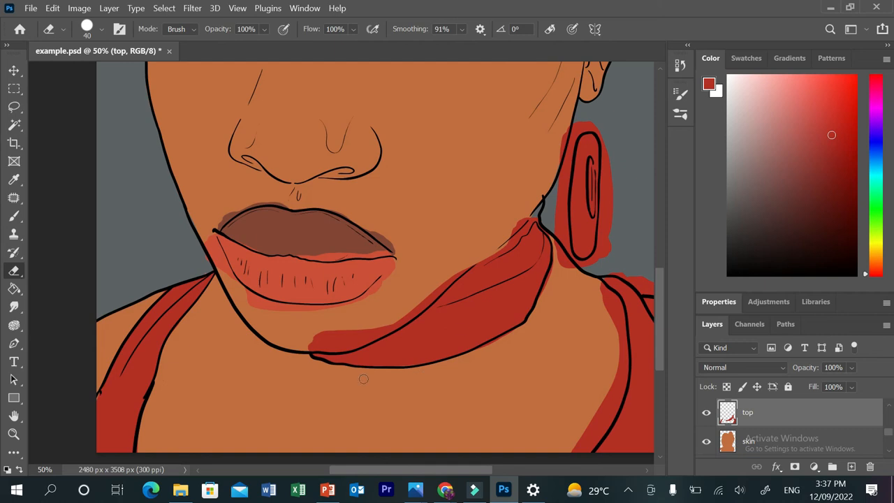
left_click_drag(550, 233, 552, 278)
left_click(14, 215)
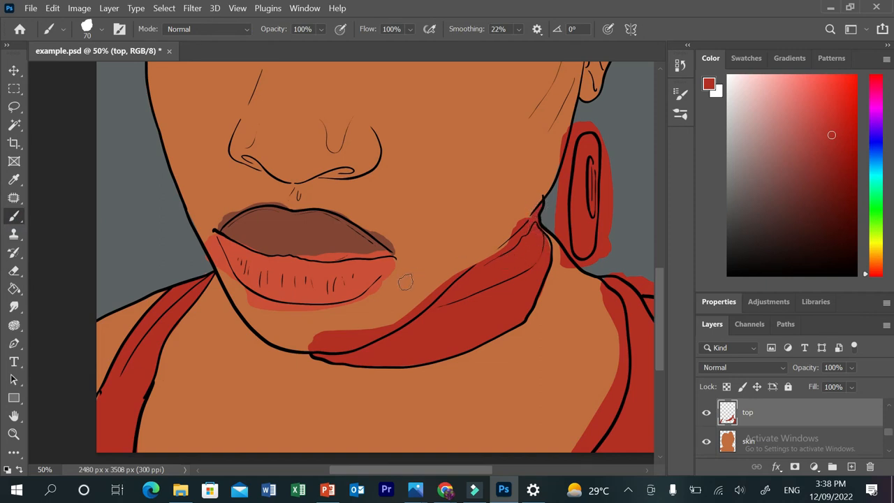
Step: Erase the excess red above the neckband's upper edge, following the jawline from chin to ear
left_click(14, 271)
mouse_move(308, 344)
left_mouse_down()
mouse_move(343, 323)
mouse_move(314, 341)
left_mouse_up()
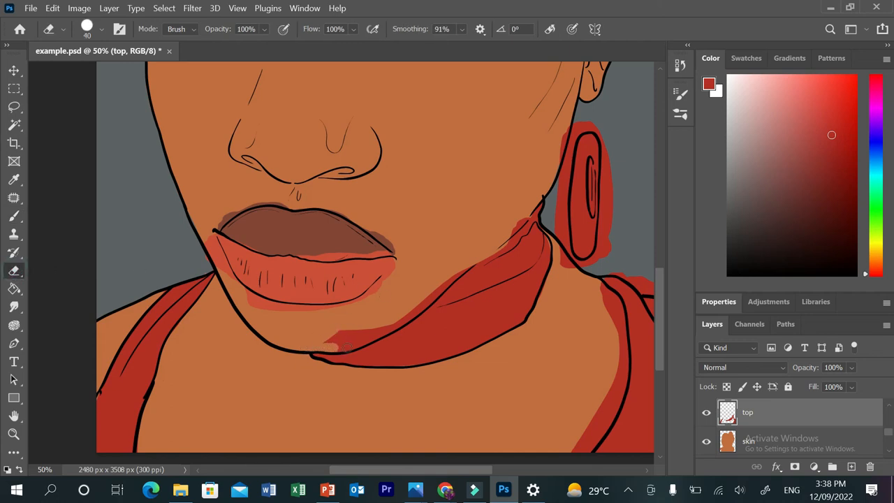
mouse_move(359, 343)
left_mouse_down()
mouse_move(403, 316)
mouse_move(346, 341)
mouse_move(309, 337)
mouse_move(376, 326)
left_mouse_up()
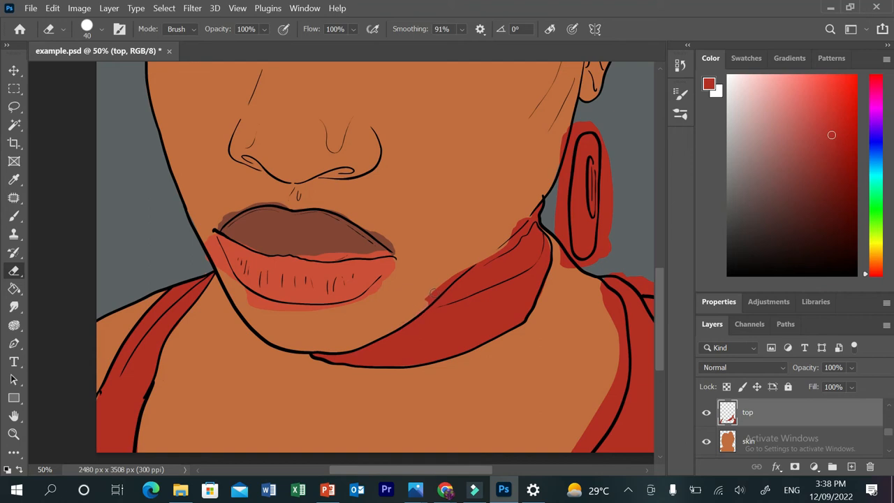
left_click_drag(445, 281, 461, 268)
left_click_drag(509, 234, 489, 249)
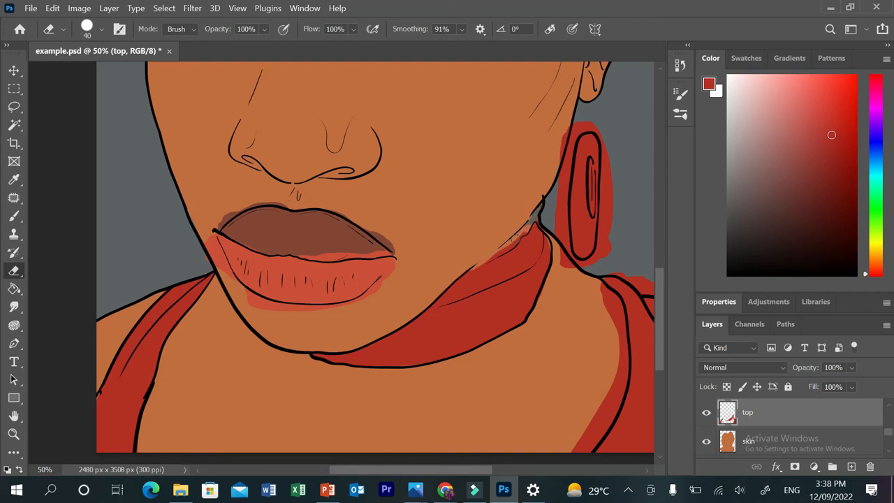
left_click_drag(485, 260, 463, 271)
Step: Repaint the neckband's upper edge and its tip near the ear with red up to the outline
key("b")
mouse_move(534, 235)
left_mouse_down()
mouse_move(541, 203)
mouse_move(515, 244)
mouse_move(464, 285)
left_mouse_up()
mouse_move(547, 263)
left_mouse_down()
mouse_move(542, 229)
mouse_move(545, 253)
left_mouse_up()
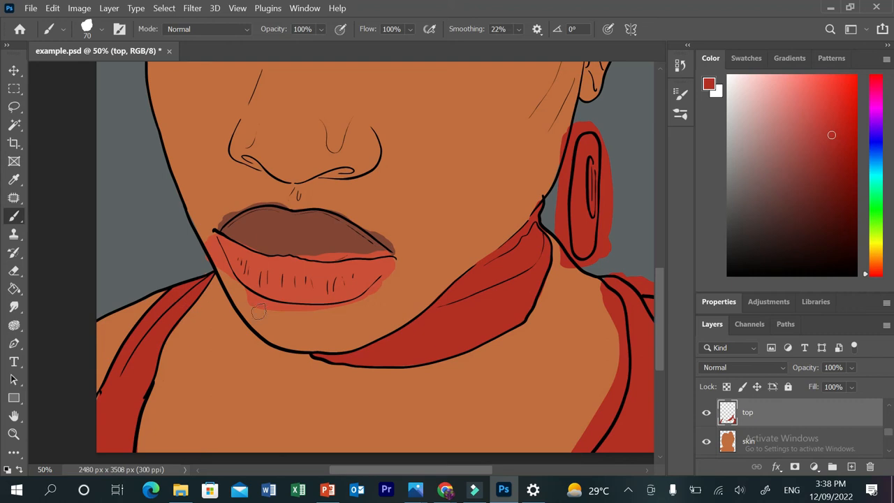
left_click_drag(469, 472, 512, 473)
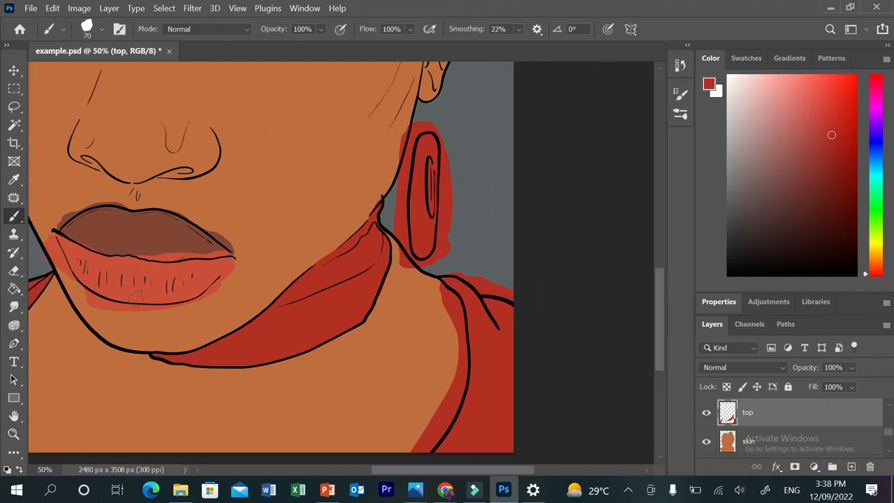
Step: Erase the excess red above the right shoulder strap and along its inner edge down to the canvas edge
left_click(14, 271)
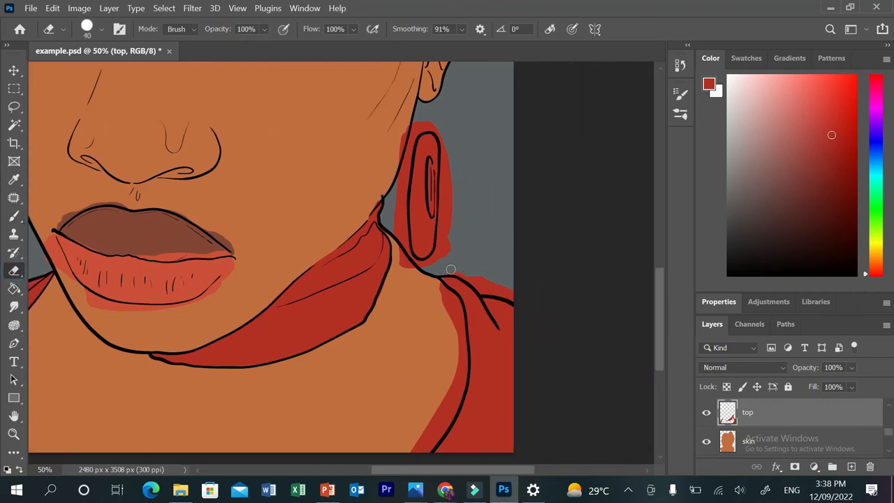
mouse_move(475, 285)
left_mouse_down()
mouse_move(510, 295)
mouse_move(530, 313)
mouse_move(466, 271)
mouse_move(502, 283)
left_mouse_up()
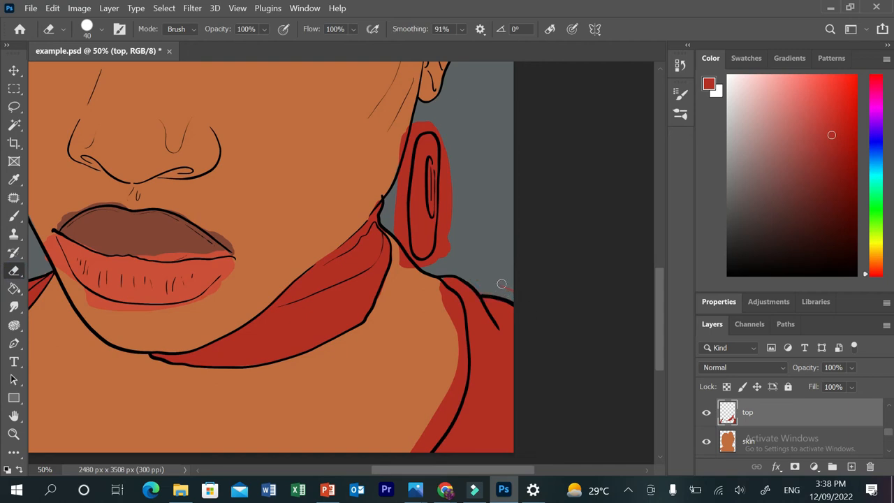
mouse_move(451, 299)
left_mouse_down()
mouse_move(460, 309)
mouse_move(462, 350)
mouse_move(436, 293)
left_mouse_up()
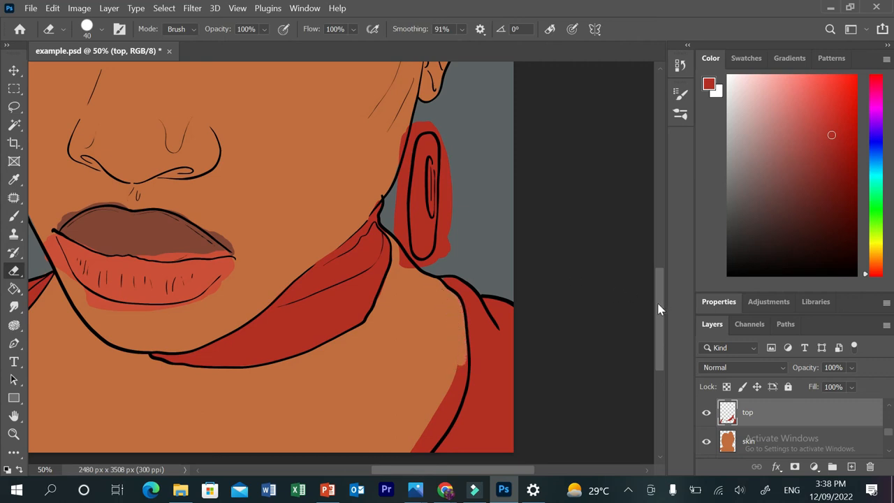
scroll(659, 303, "down", 4)
mouse_move(463, 222)
left_mouse_down()
mouse_move(456, 274)
mouse_move(421, 314)
mouse_move(403, 318)
mouse_move(440, 287)
mouse_move(457, 235)
mouse_move(440, 278)
mouse_move(405, 317)
left_mouse_up()
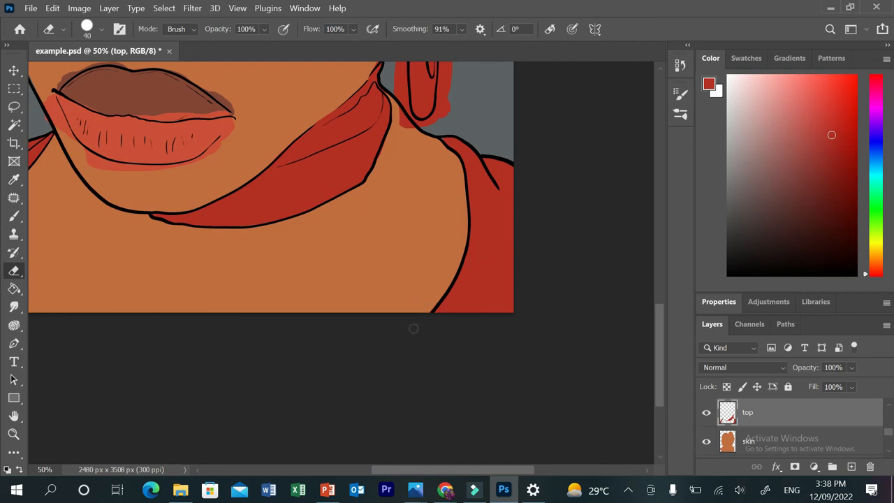
Step: Erase the excess red all around the earring, following its outline
scroll(659, 334, "up", 2)
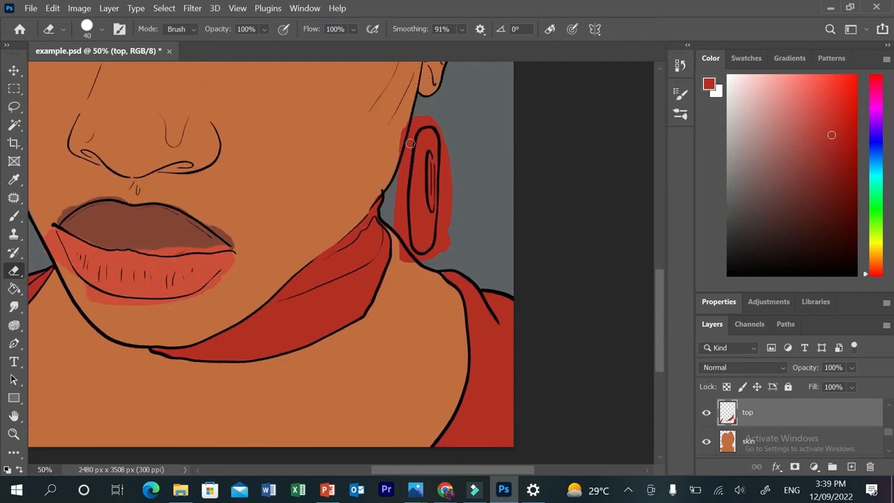
left_click_drag(403, 139, 406, 276)
mouse_move(423, 119)
left_mouse_down()
mouse_move(405, 190)
mouse_move(405, 241)
mouse_move(413, 262)
mouse_move(449, 260)
mouse_move(413, 267)
mouse_move(405, 259)
mouse_move(428, 269)
mouse_move(440, 240)
mouse_move(424, 121)
left_mouse_up()
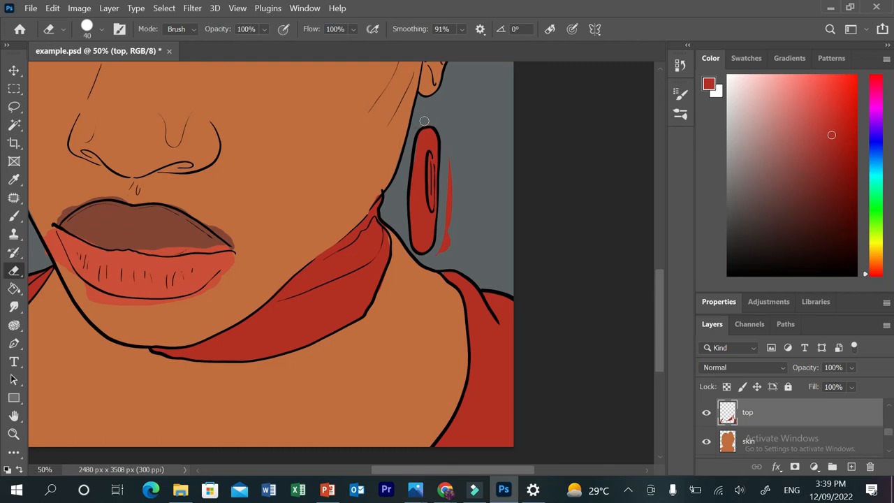
mouse_move(452, 170)
left_mouse_down()
mouse_move(444, 249)
mouse_move(432, 269)
left_mouse_up()
key("b")
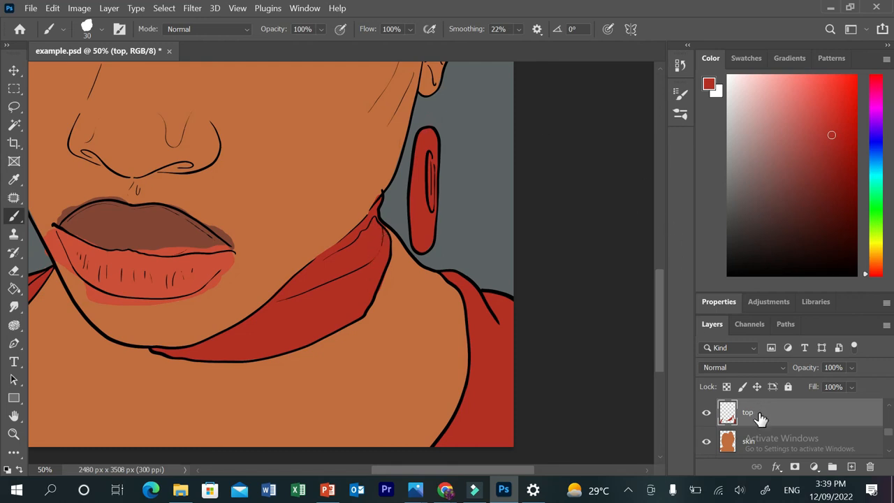
Step: On the accessories layer, erase the dark brown that spills outside the iris outlines of both eyes
left_click_drag(658, 302, 656, 268)
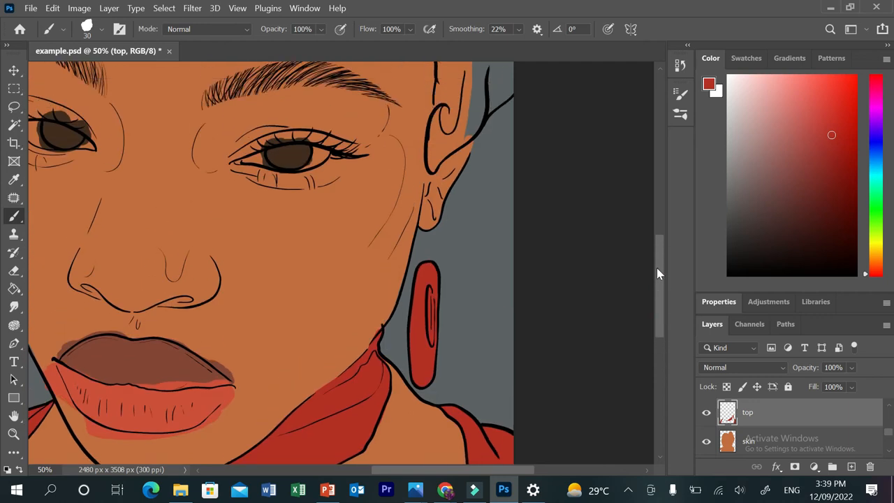
left_click(889, 405)
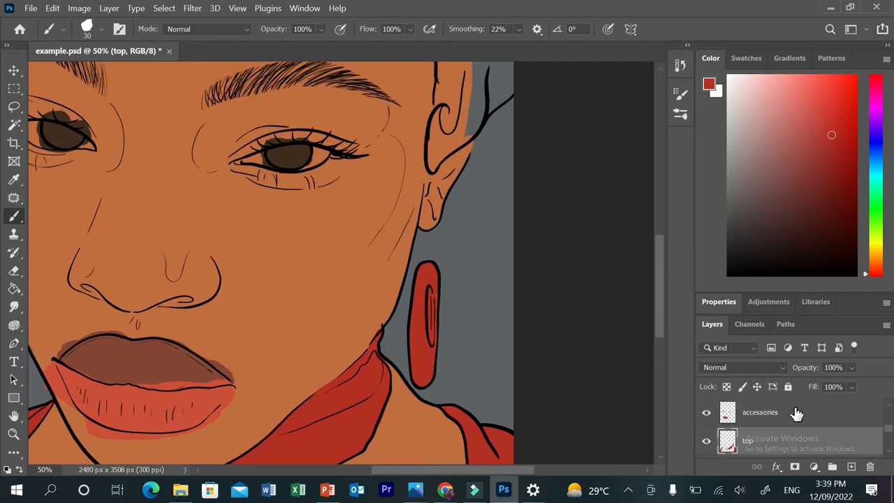
left_click(707, 413)
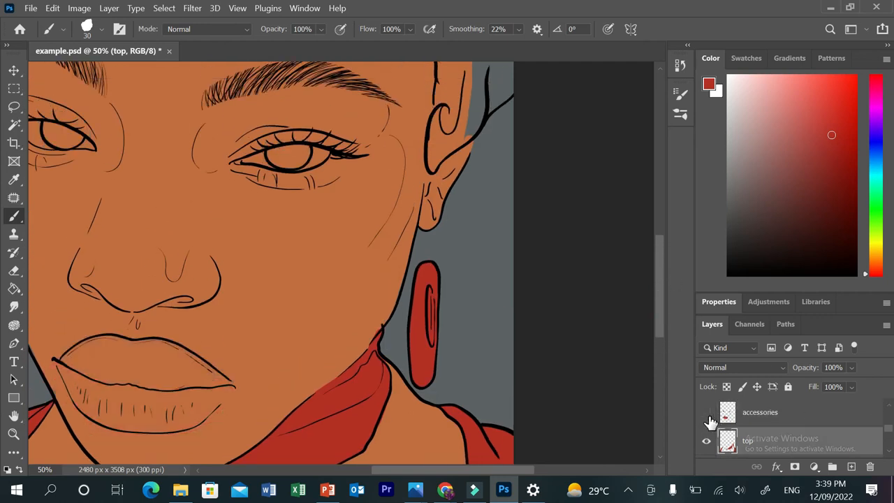
left_click(707, 413)
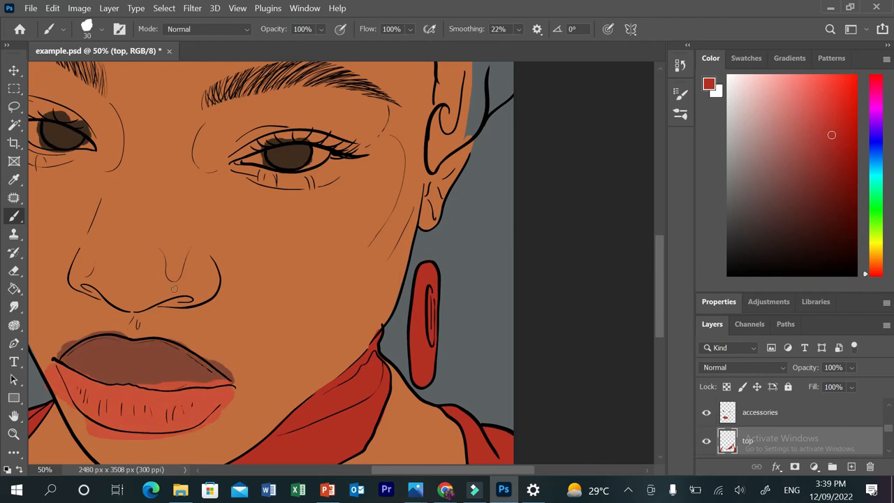
left_click(14, 270)
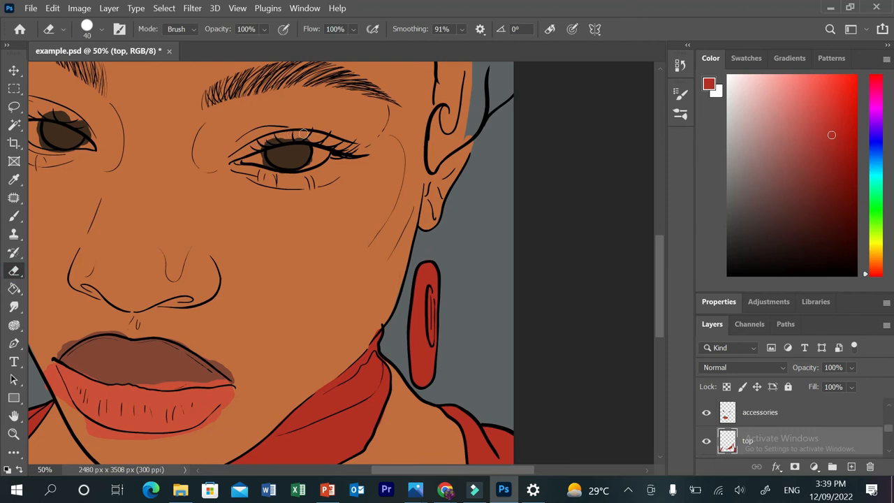
scroll(795, 405, "up", 1)
left_click(795, 406)
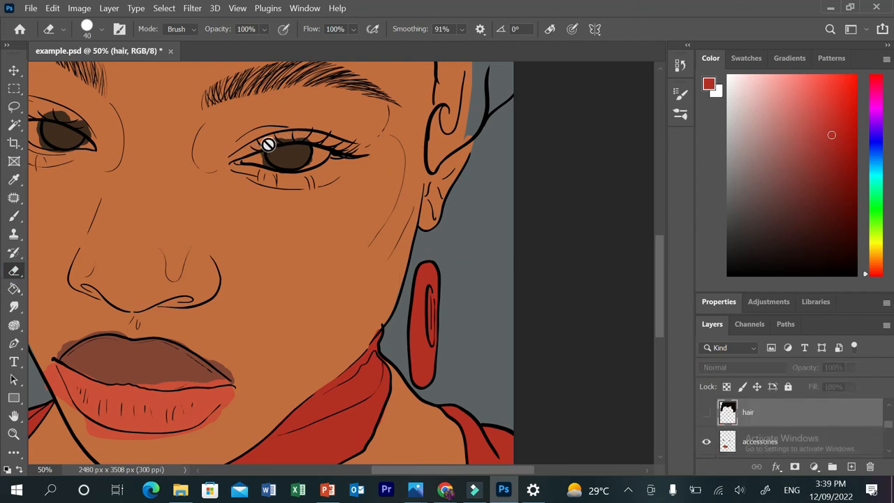
left_click(770, 441)
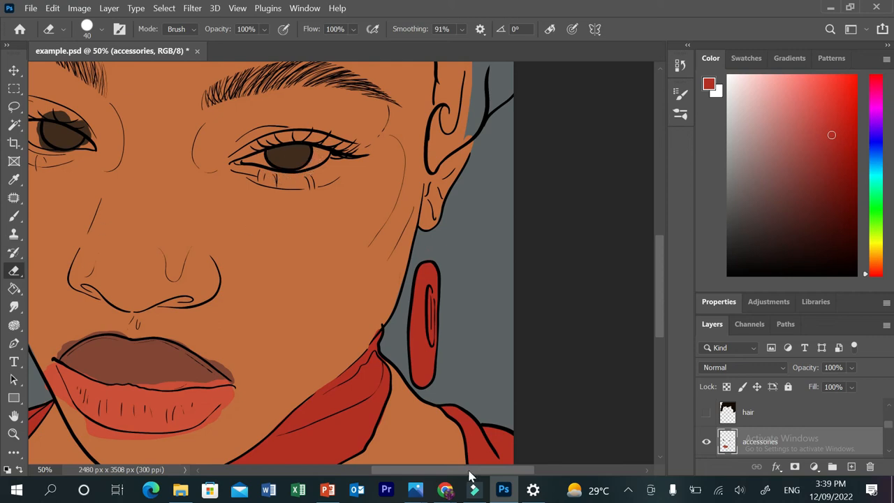
left_click_drag(468, 471, 444, 471)
mouse_move(129, 113)
left_mouse_down()
mouse_move(167, 120)
mouse_move(195, 149)
mouse_move(167, 118)
mouse_move(116, 112)
mouse_move(155, 116)
mouse_move(185, 135)
mouse_move(189, 145)
mouse_move(155, 157)
mouse_move(128, 111)
left_mouse_up()
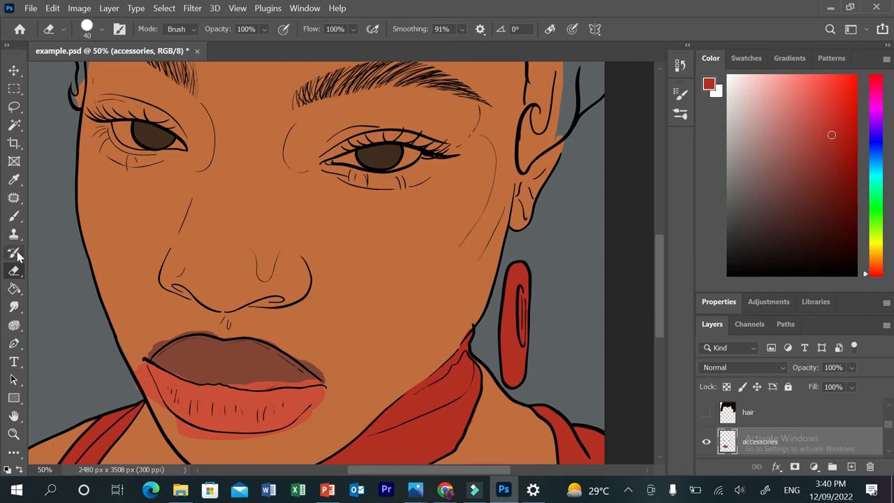
Step: Sample the grey-blue background and lighten it to a very pale blue as the painting colour
left_click(13, 180)
left_click(56, 175)
left_click(762, 116)
left_click(757, 102)
left_click_drag(757, 101, 742, 85)
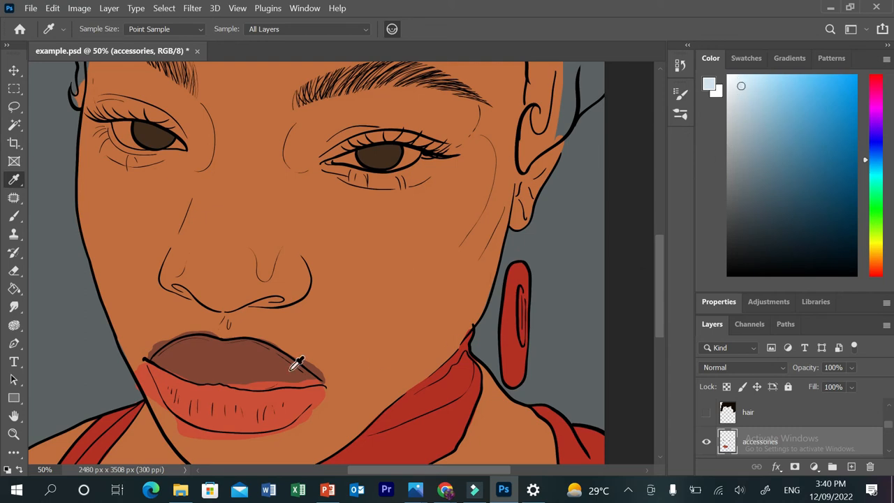
Step: Paint the whites of both eyes pale blue beside the irises, and sample the dark brown iris colour to touch up the iris edge
left_click(13, 216)
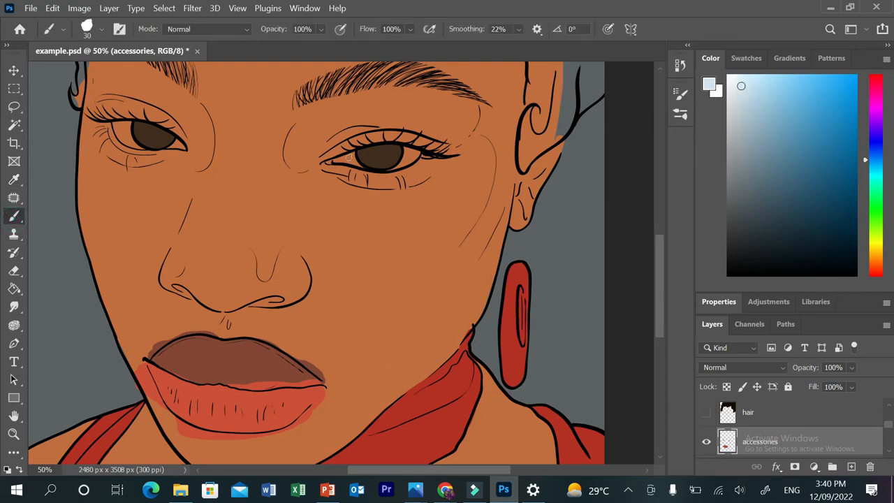
mouse_move(338, 161)
left_mouse_down()
mouse_move(355, 161)
mouse_move(338, 160)
mouse_move(352, 153)
left_mouse_up()
mouse_move(390, 170)
left_mouse_down()
mouse_move(417, 152)
mouse_move(405, 164)
mouse_move(412, 158)
left_mouse_up()
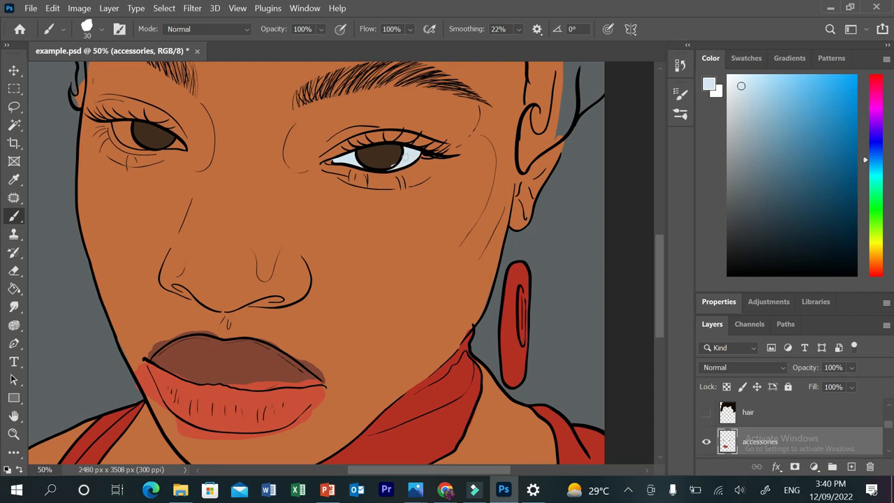
mouse_move(114, 123)
left_mouse_down()
mouse_move(124, 140)
mouse_move(116, 125)
mouse_move(123, 122)
mouse_move(121, 139)
mouse_move(134, 144)
left_mouse_up()
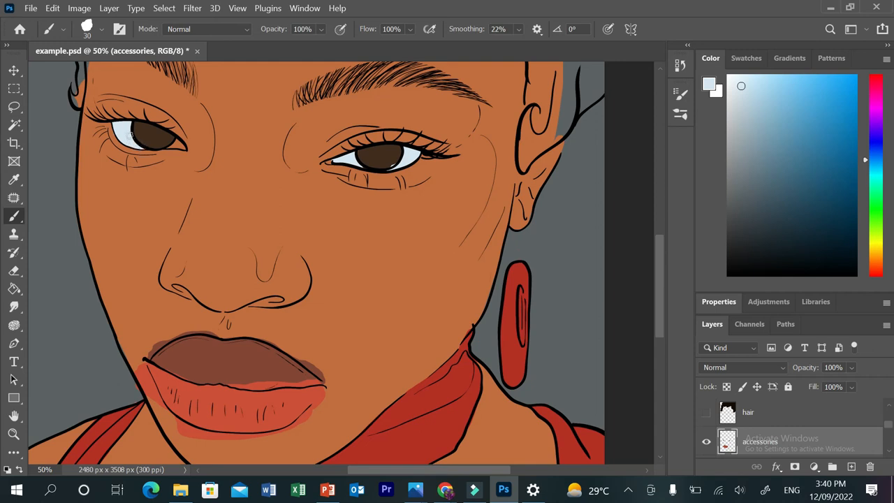
left_click_drag(180, 144, 174, 146)
left_click(151, 139, "alt")
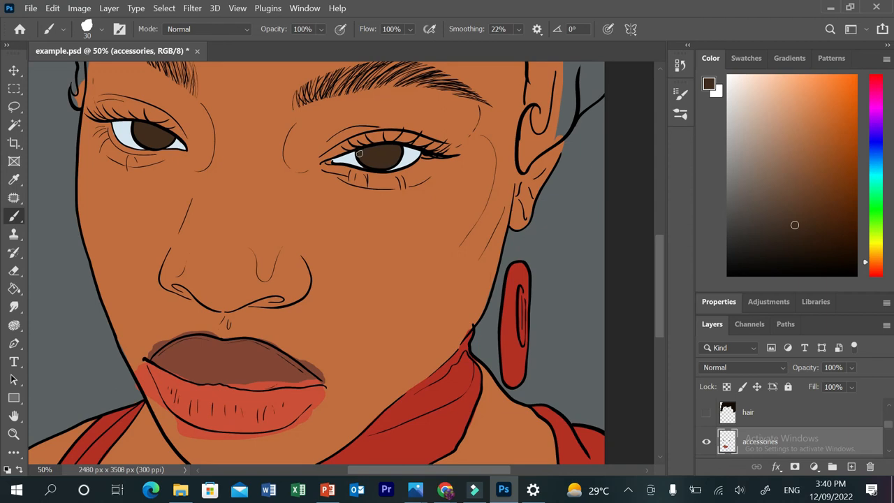
Step: Erase the excess brown above the upper lip, following the lip outline from corner to corner
scroll(659, 266, "down", 3)
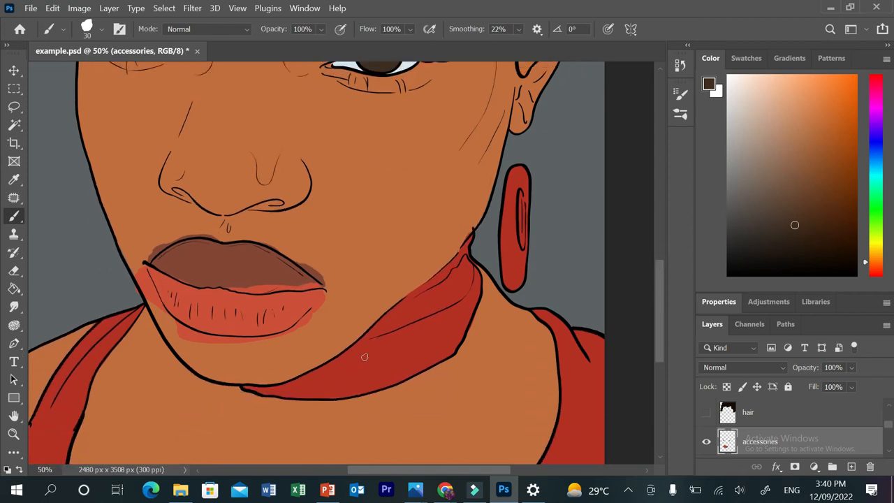
left_click(14, 271)
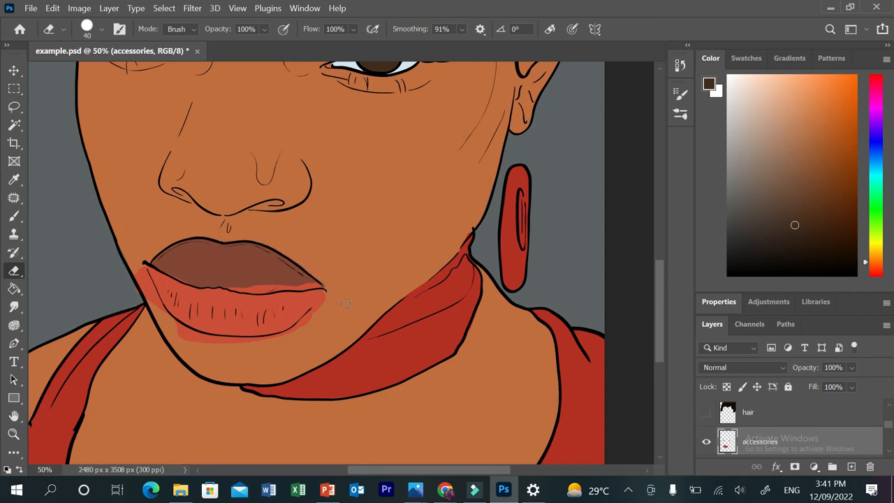
left_click(628, 489)
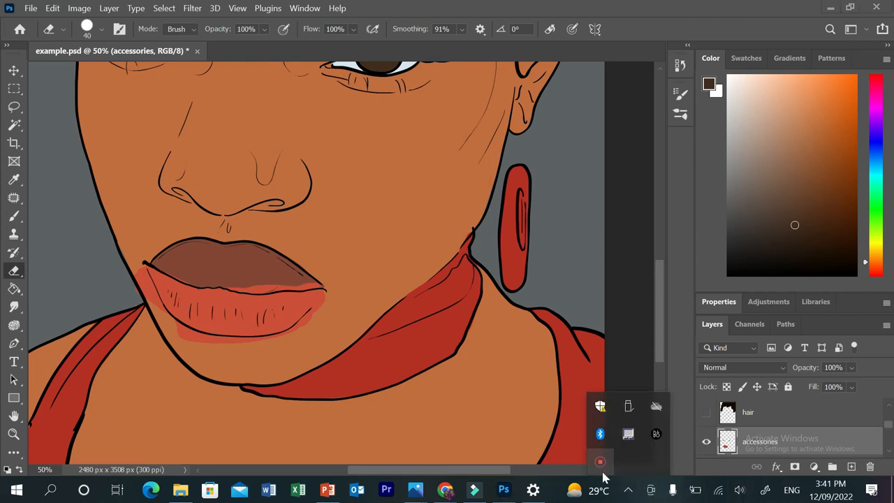
left_click(600, 462)
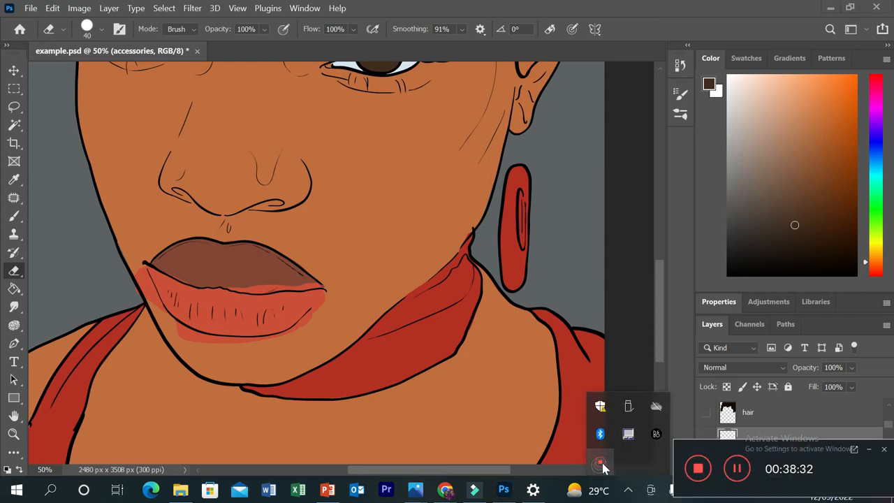
left_click(735, 471)
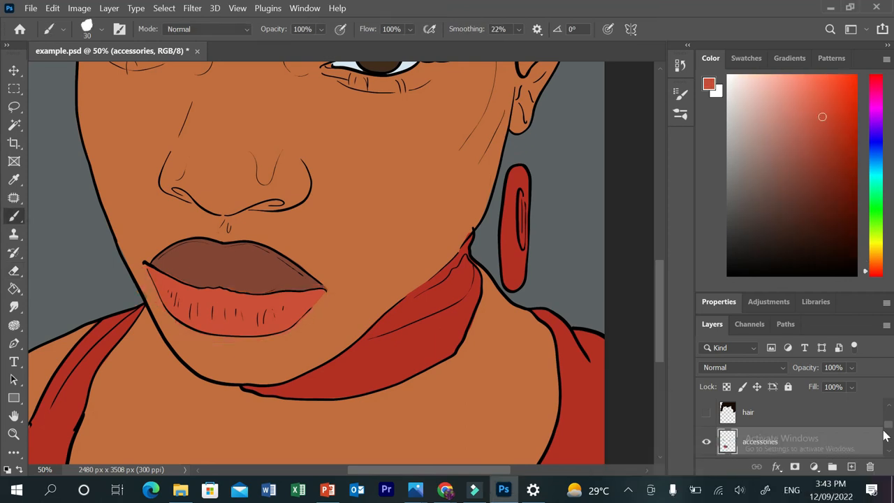
Step: Make the skin layer active, sample the orange-brown skin tone as the painting colour, and switch to the Eraser
scroll(885, 434, "down", 2)
left_click(821, 427)
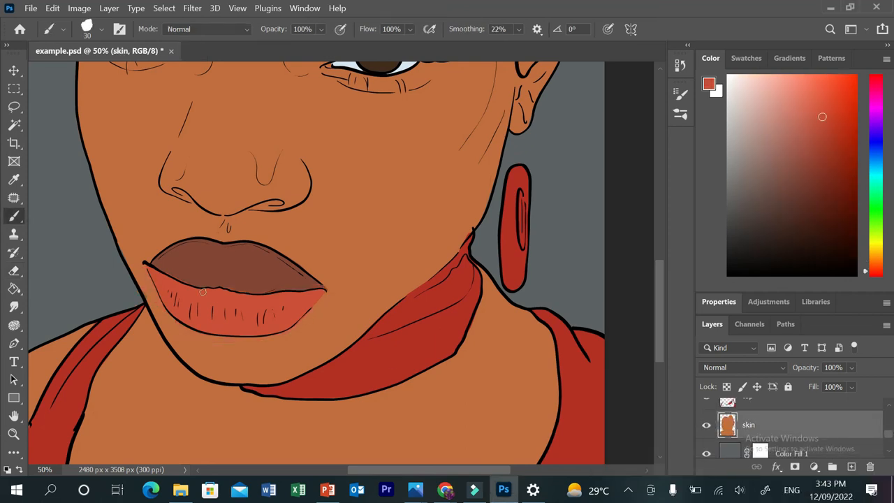
left_click(135, 241, "alt")
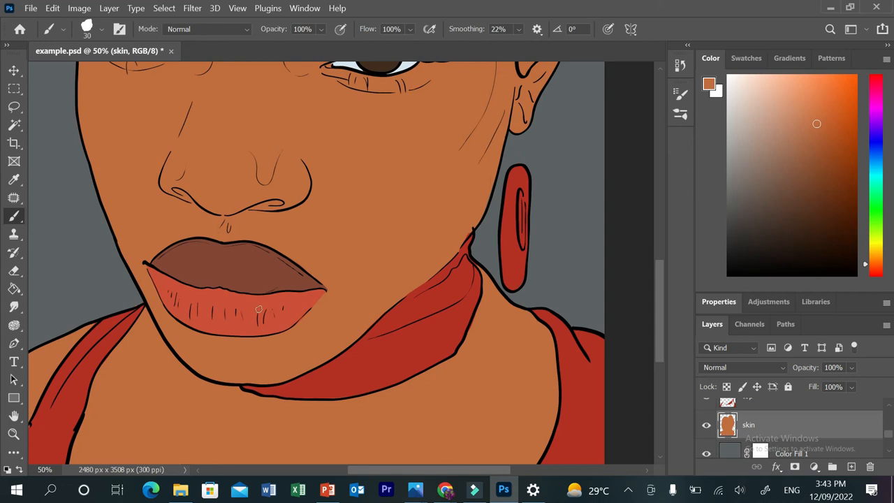
key("e")
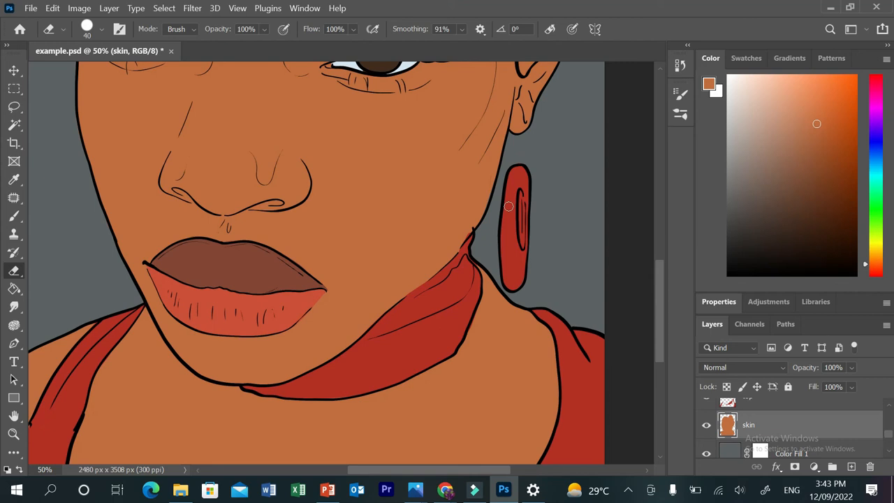
left_click(629, 490)
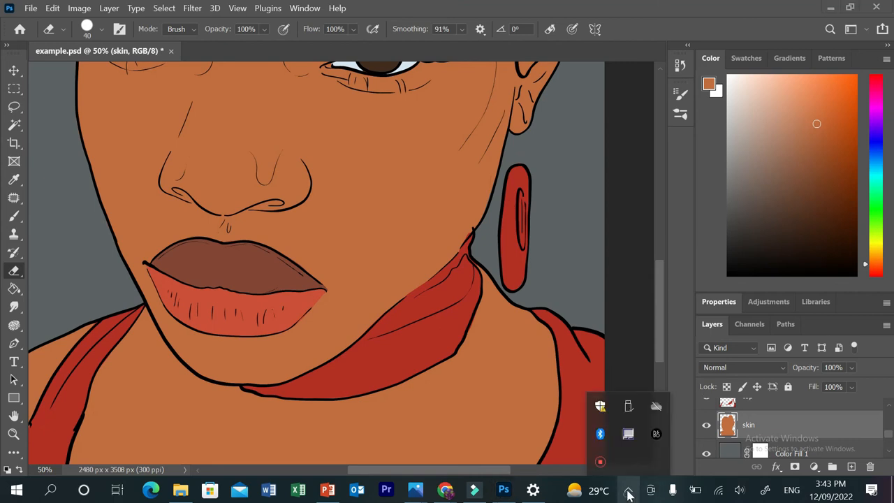
left_click(600, 463)
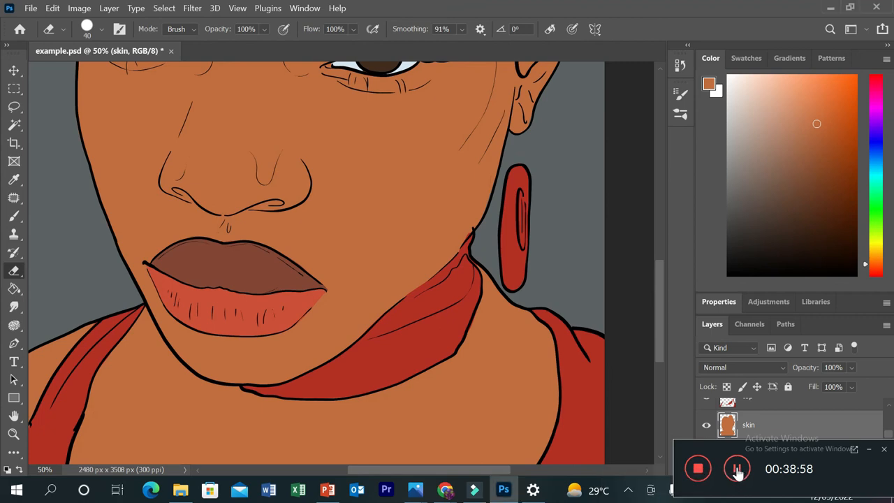
left_click(739, 472)
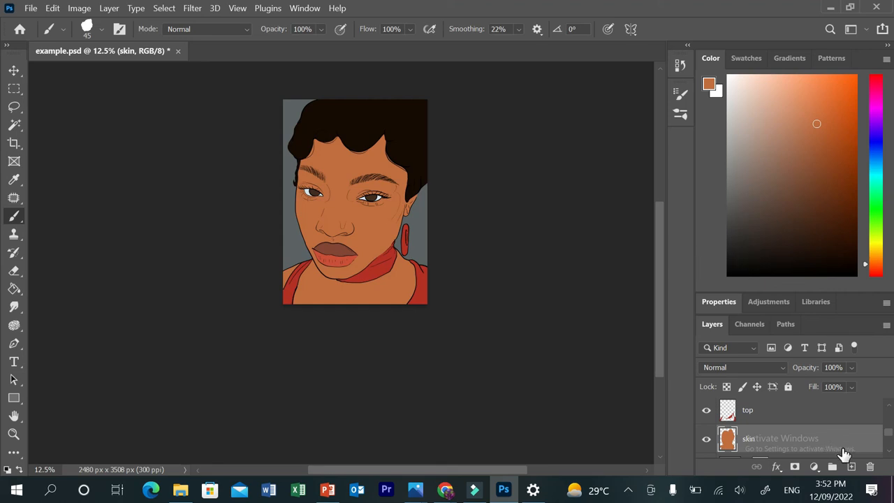
Step: Add a new layer above the skin layer, clip it to the skin, and set its blend mode to Multiply
left_click(851, 468)
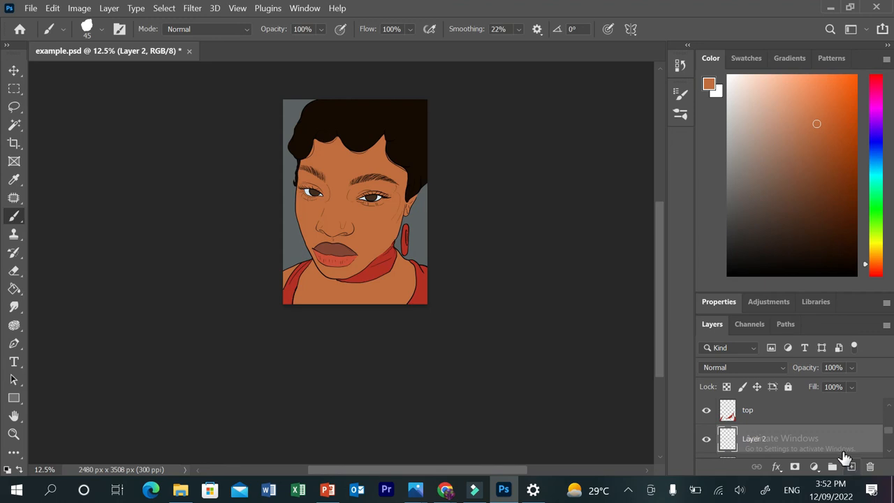
right_click(769, 438)
left_click(649, 275)
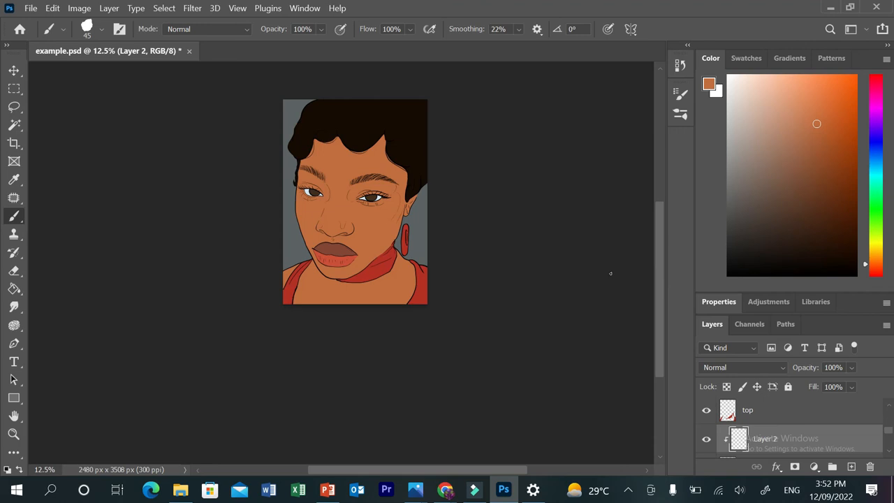
left_click(783, 368)
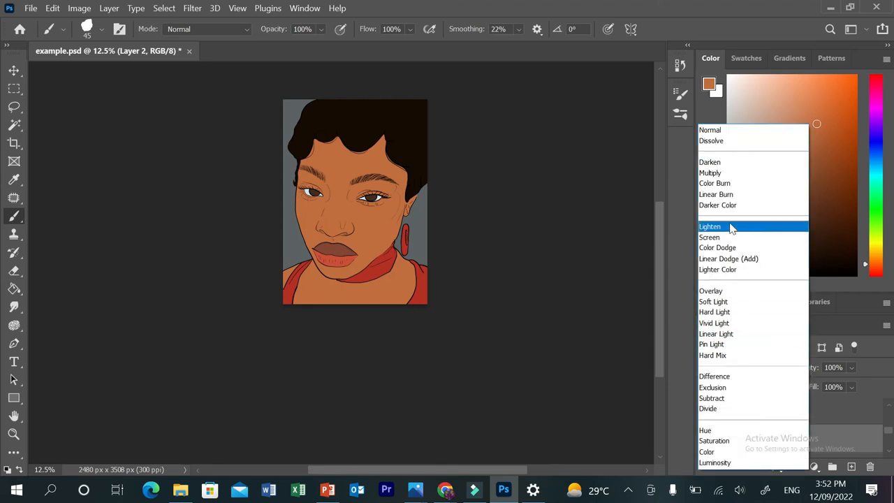
left_click(717, 175)
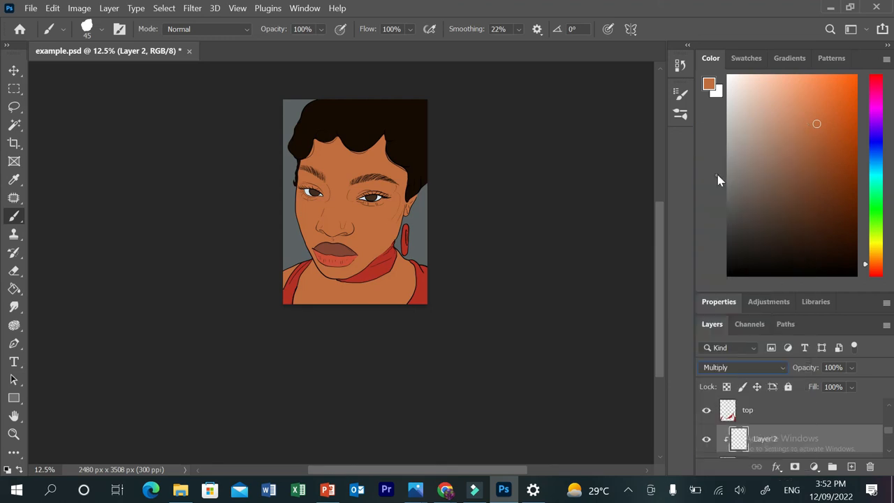
Step: Lower the opacity of the clipped Multiply layer above the skin to 50%
left_click(851, 368)
left_click_drag(840, 386, 844, 388)
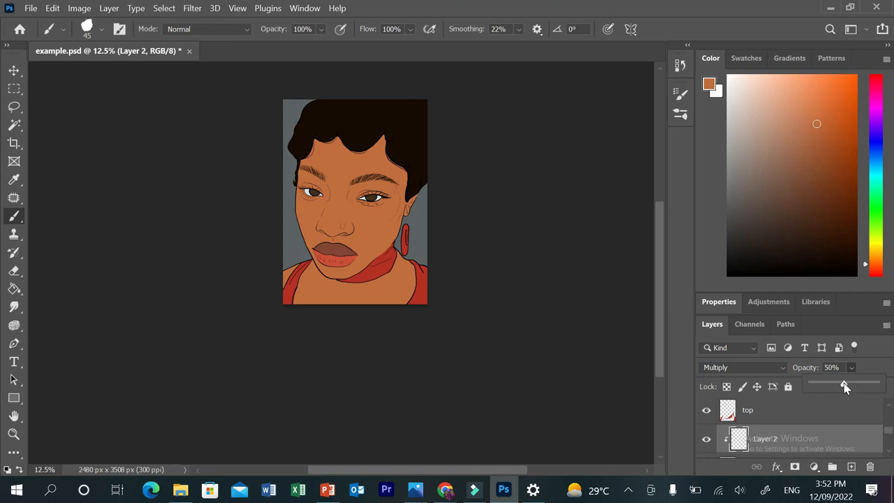
left_click(534, 195)
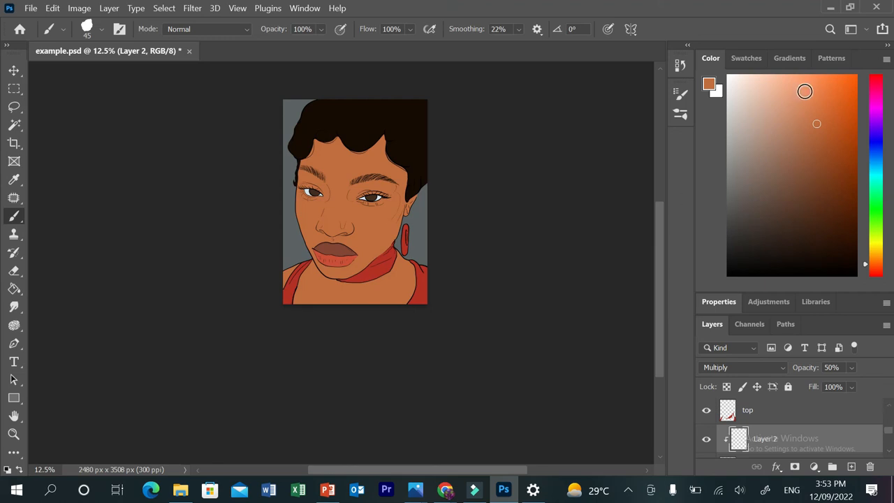
Step: Choose a muted greyish purple as the painting colour and test it with a shadow stroke across the neck, undoing the stroke
left_click_drag(880, 214, 881, 127)
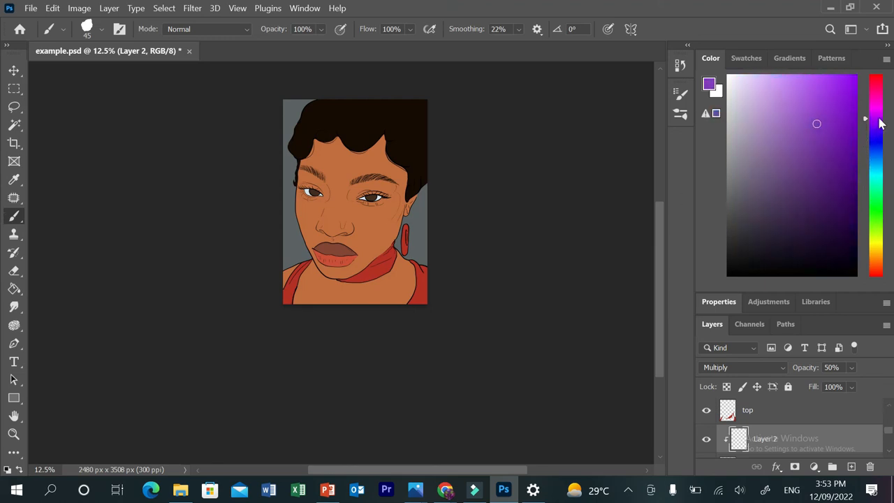
left_click_drag(881, 123, 880, 121)
left_click(779, 154)
left_click_drag(779, 155, 768, 178)
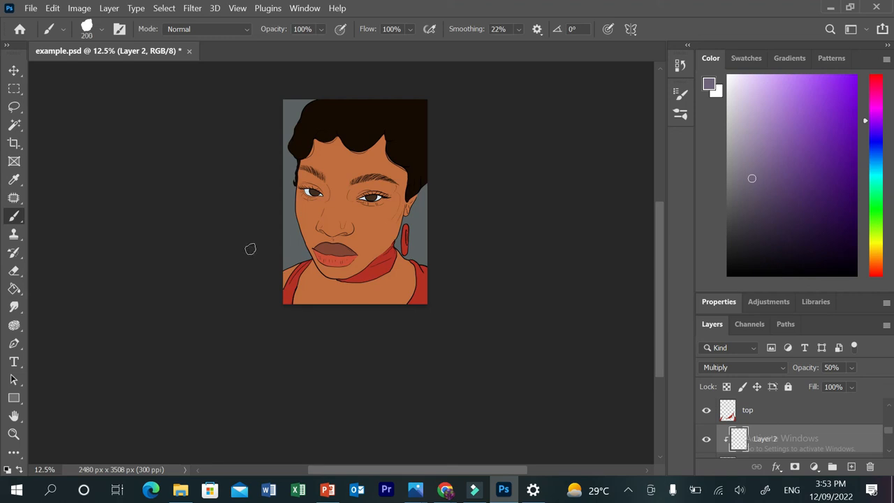
mouse_move(312, 268)
left_mouse_down()
mouse_move(344, 288)
mouse_move(377, 288)
mouse_move(407, 274)
mouse_move(395, 297)
left_mouse_up()
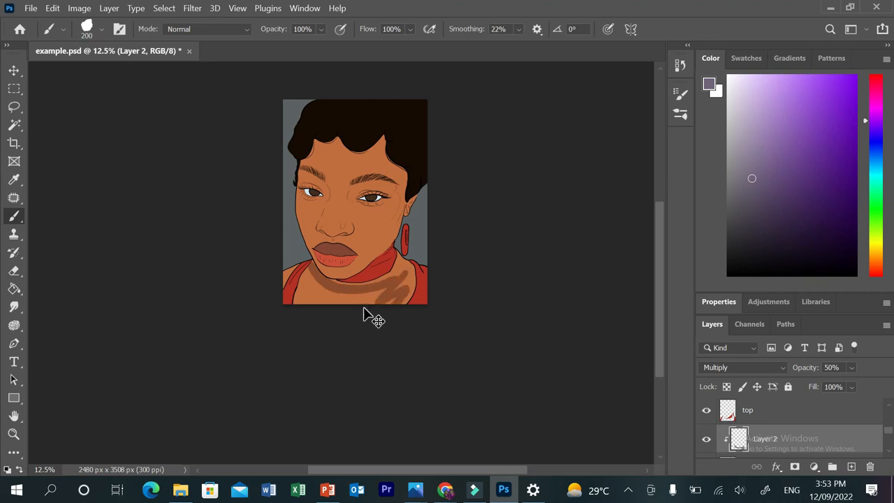
key("ctrl+z")
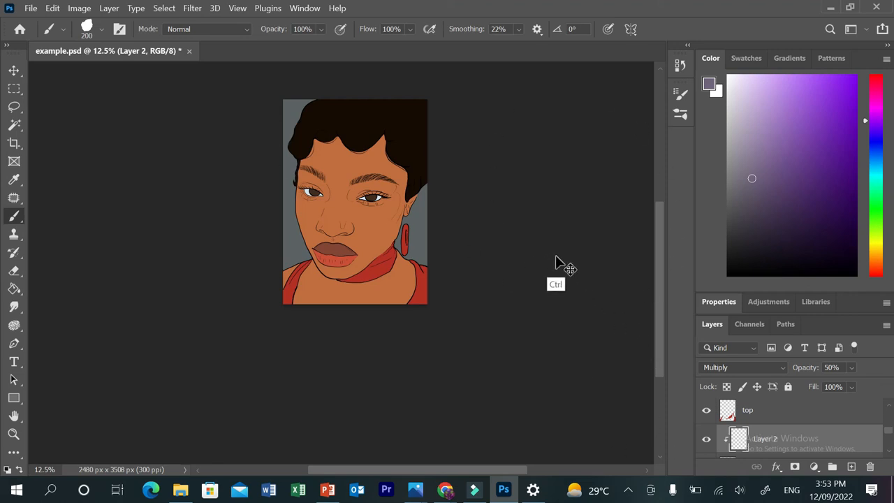
Step: Show the colour scheme layer, sample its red Eyeshadow colour for painting, and hide that layer again
key("ctrl+plus")
key("ctrl+plus")
key("ctrl+plus")
key("ctrl+plus")
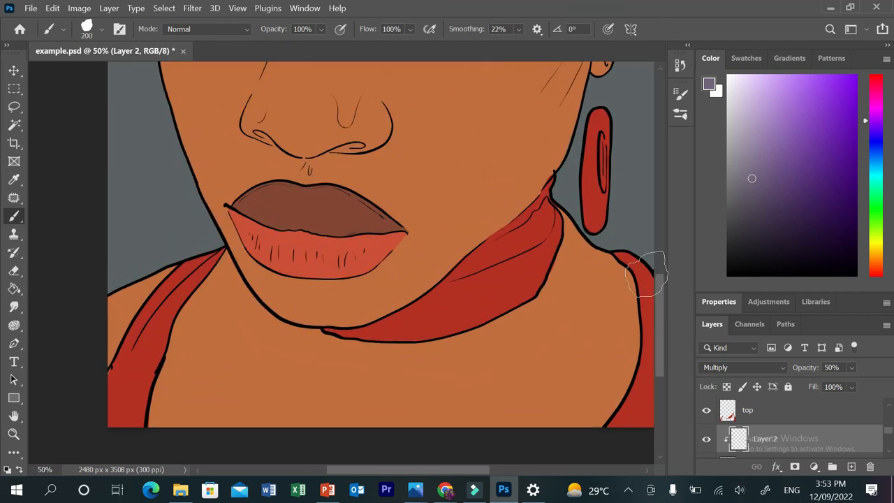
left_click_drag(662, 311, 659, 247)
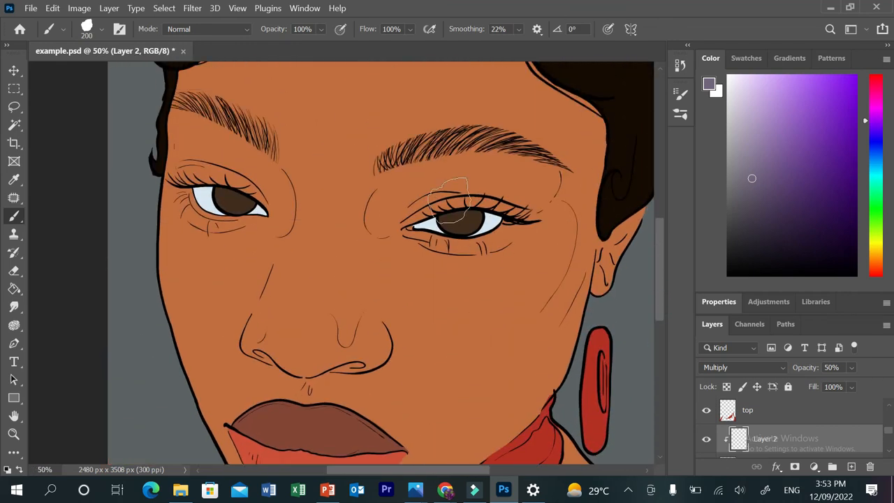
key("bracketleft")
key("bracketleft")
key("bracketleft")
left_click_drag(889, 430, 889, 411)
left_click(708, 441)
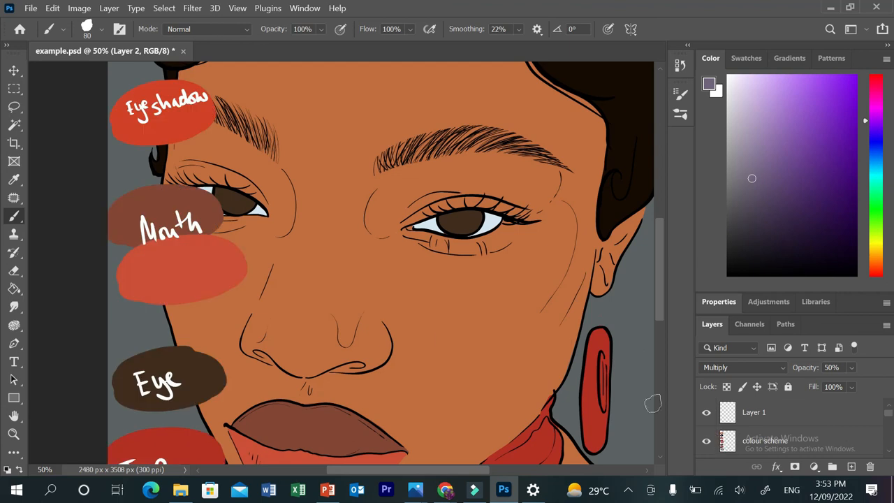
left_click(14, 179)
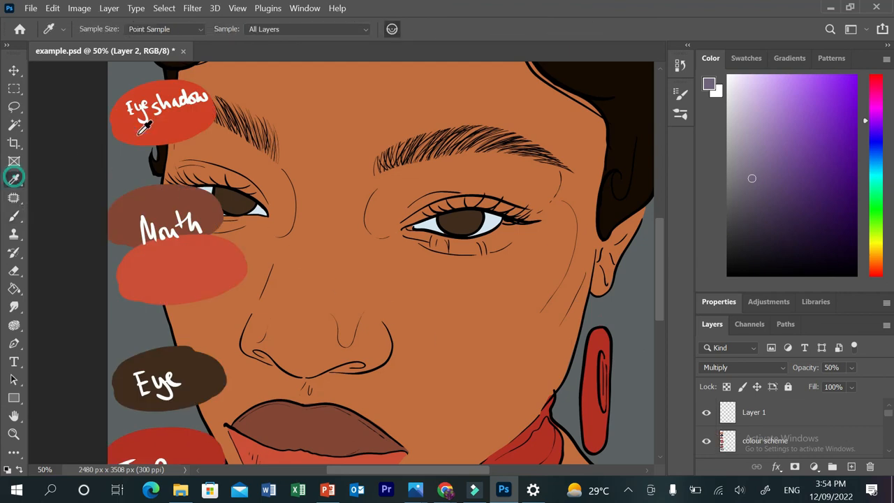
left_click(150, 136)
left_click(707, 441)
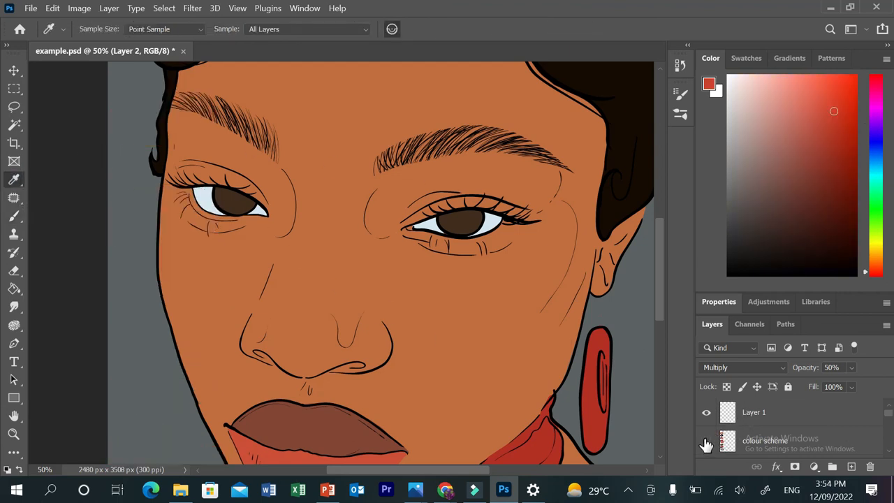
scroll(888, 456, "down", 2)
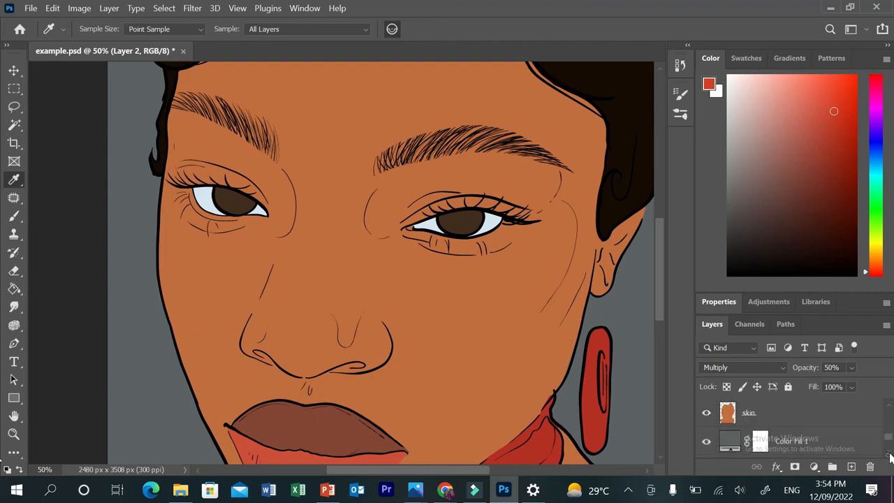
scroll(889, 411, "up", 3)
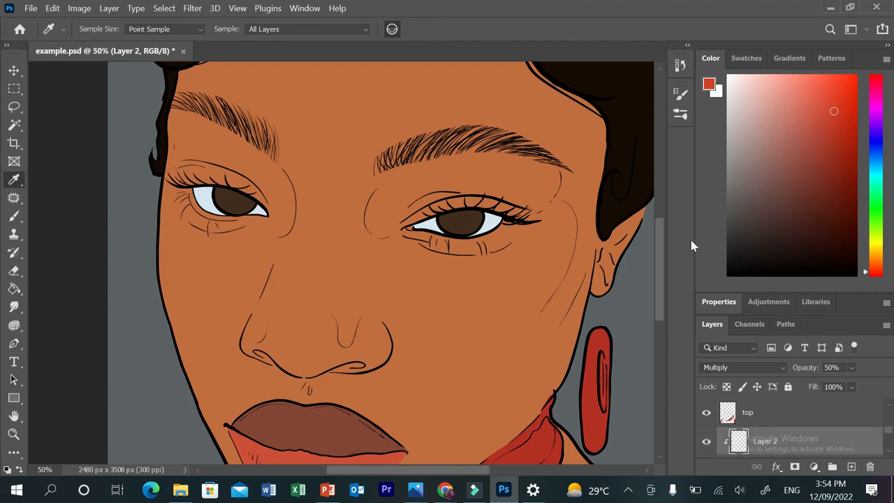
Step: Choose the Soft Round Pressure Opacity brush and enlarge it to 175 px
left_click(681, 113)
left_click_drag(661, 297, 651, 197)
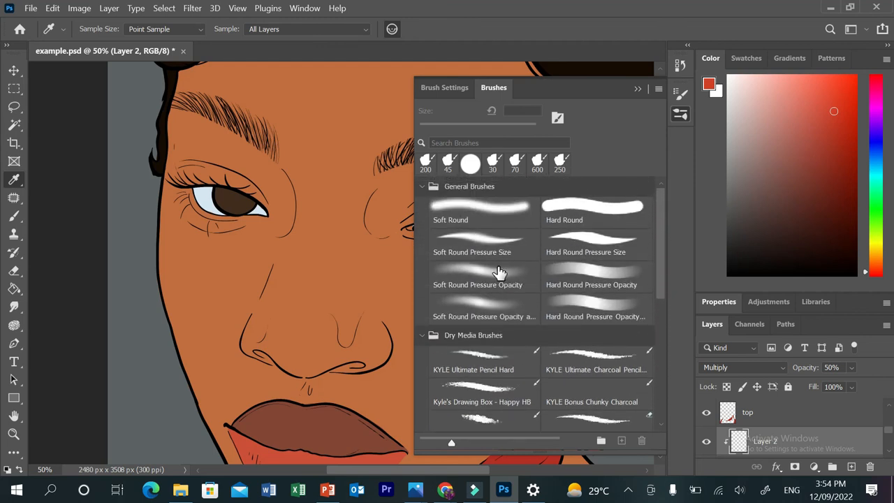
left_click(500, 274)
left_click(637, 90)
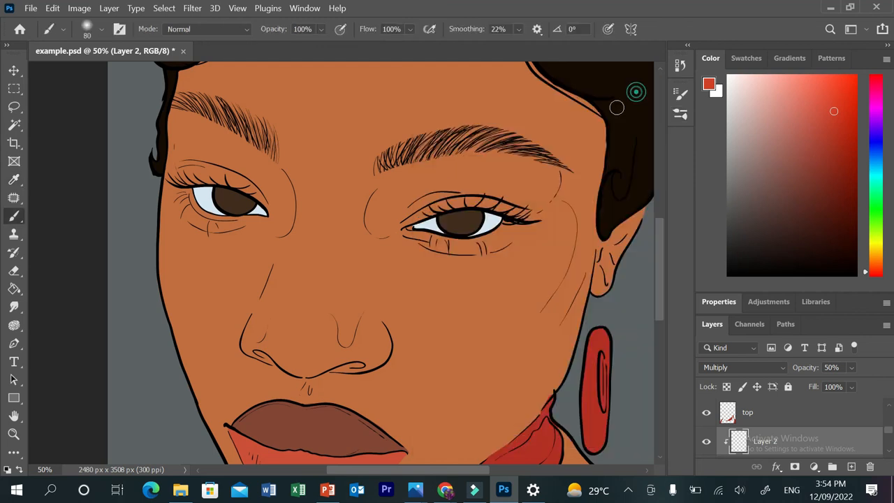
key("bracketright")
key("bracketright")
key("bracketright")
key("bracketright")
key("bracketright")
key("bracketright")
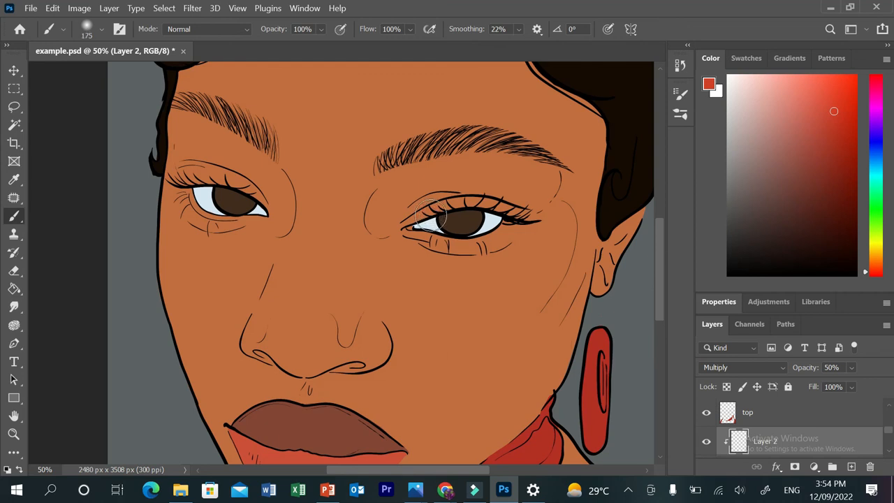
Step: Paint soft red eyeshadow over both eyelids, from the brows down around the inner corners of the eyes
mouse_move(391, 210)
left_mouse_down()
mouse_move(403, 231)
mouse_move(401, 186)
mouse_move(387, 249)
mouse_move(416, 205)
mouse_move(444, 195)
mouse_move(397, 237)
mouse_move(439, 188)
mouse_move(385, 216)
mouse_move(426, 209)
mouse_move(407, 175)
mouse_move(373, 243)
mouse_move(415, 190)
mouse_move(386, 257)
mouse_move(429, 190)
mouse_move(427, 211)
mouse_move(472, 186)
mouse_move(450, 181)
mouse_move(468, 201)
mouse_move(509, 209)
mouse_move(552, 198)
mouse_move(508, 192)
mouse_move(482, 176)
mouse_move(525, 171)
mouse_move(447, 169)
mouse_move(396, 209)
mouse_move(552, 205)
mouse_move(534, 168)
mouse_move(507, 195)
mouse_move(521, 224)
mouse_move(529, 203)
mouse_move(423, 189)
mouse_move(435, 197)
mouse_move(426, 223)
mouse_move(352, 233)
mouse_move(268, 175)
mouse_move(265, 220)
mouse_move(288, 222)
mouse_move(284, 196)
mouse_move(268, 214)
mouse_move(246, 156)
mouse_move(209, 132)
mouse_move(223, 137)
mouse_move(167, 136)
left_mouse_up()
left_click_drag(165, 183, 208, 147)
left_click_drag(278, 189, 248, 235)
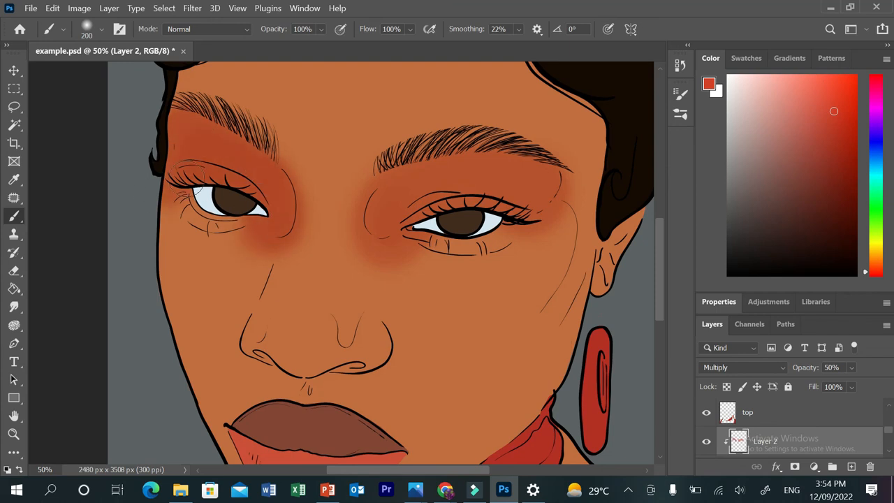
mouse_move(450, 207)
left_mouse_down()
mouse_move(364, 238)
mouse_move(369, 243)
mouse_move(436, 168)
mouse_move(462, 179)
mouse_move(507, 175)
mouse_move(489, 186)
mouse_move(384, 183)
mouse_move(392, 204)
mouse_move(366, 242)
left_mouse_up()
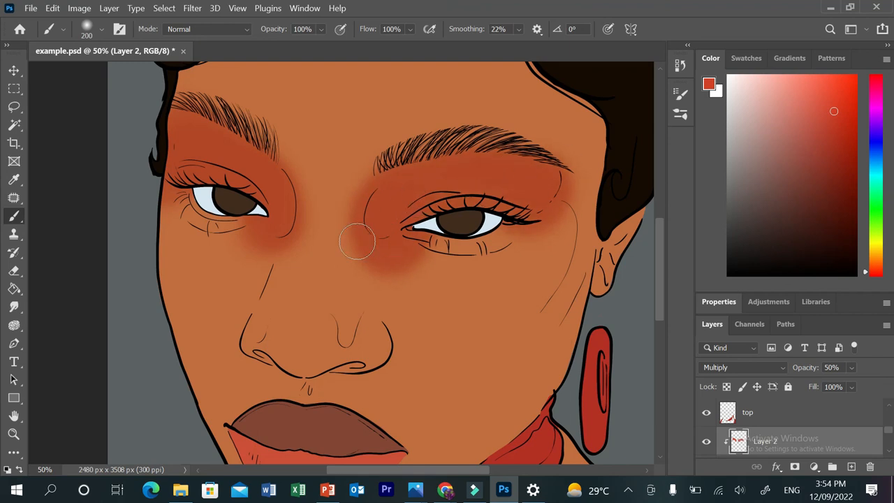
Step: Enlarge the soft brush to 500 px and paint red blush over both cheeks and the nose
key("bracketright")
key("bracketright")
key("bracketright")
key("bracketright")
left_click_drag(581, 289, 440, 356)
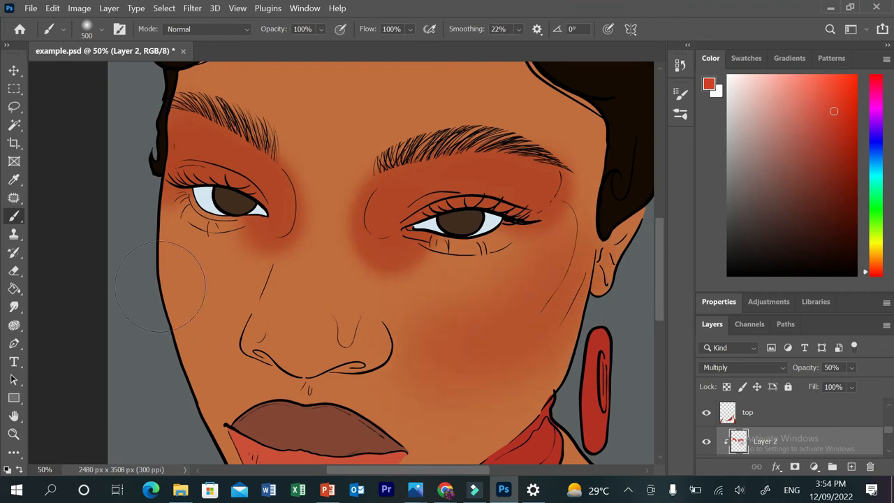
left_click_drag(250, 340, 290, 359)
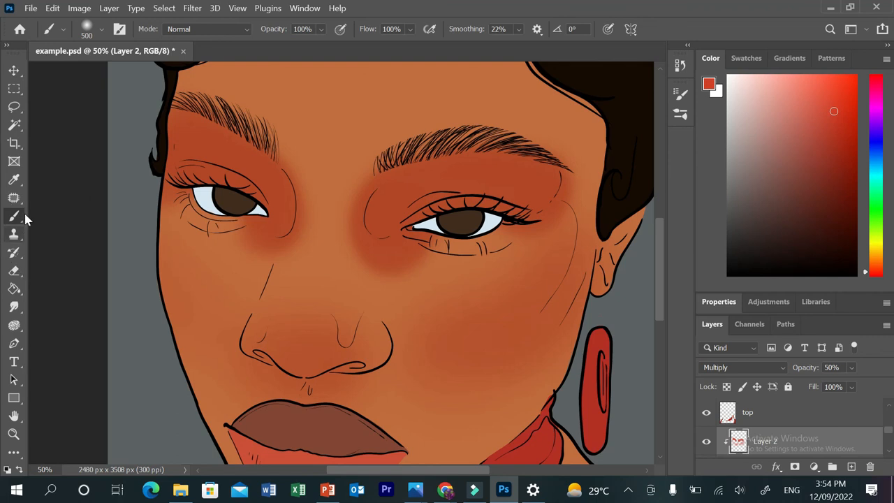
Step: Pick the recent muted greyish purple as the painting colour and switch to the Hard Round Pressure Opacity and Flow brush
key("ctrl+minus")
key("ctrl+minus")
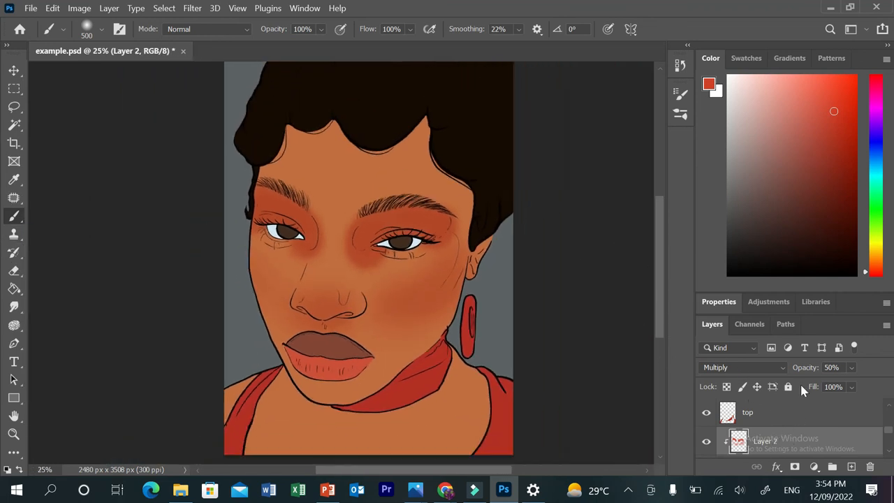
left_click(879, 128)
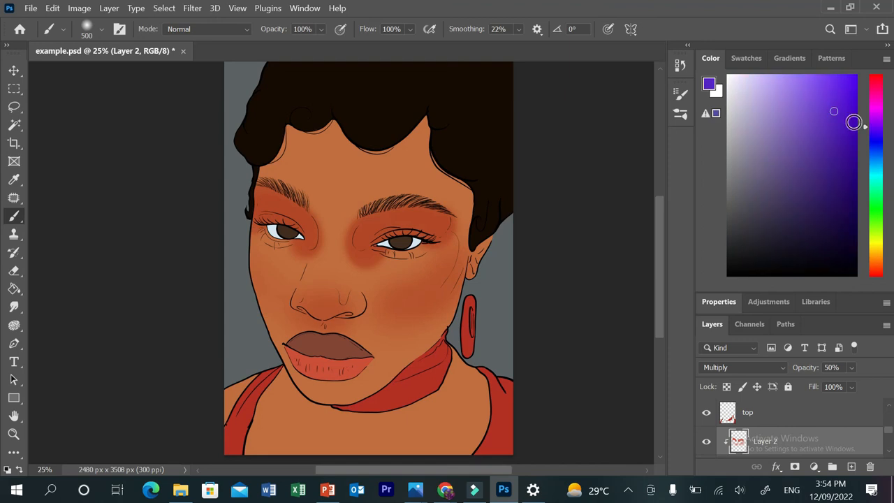
left_click(747, 60)
left_click(734, 102)
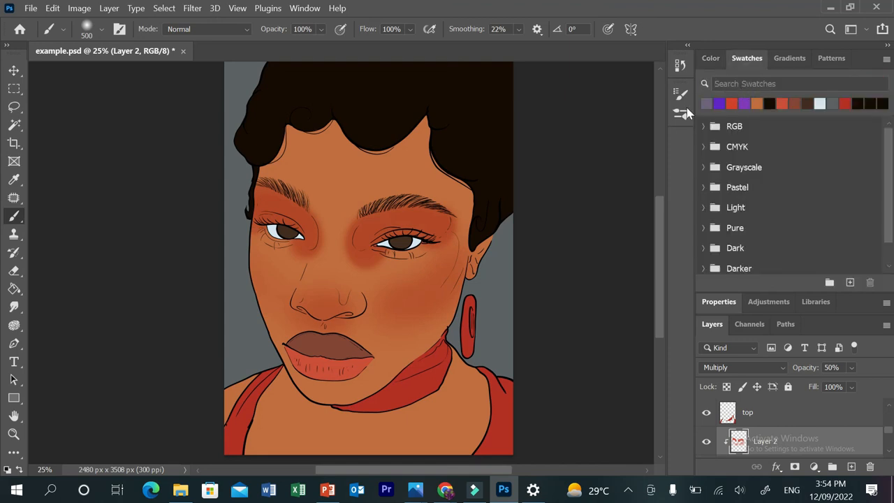
left_click(678, 116)
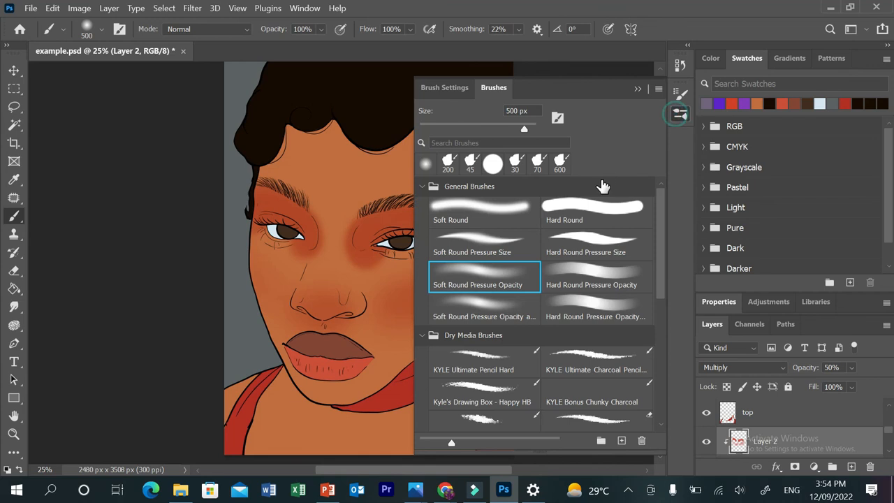
left_click(577, 306)
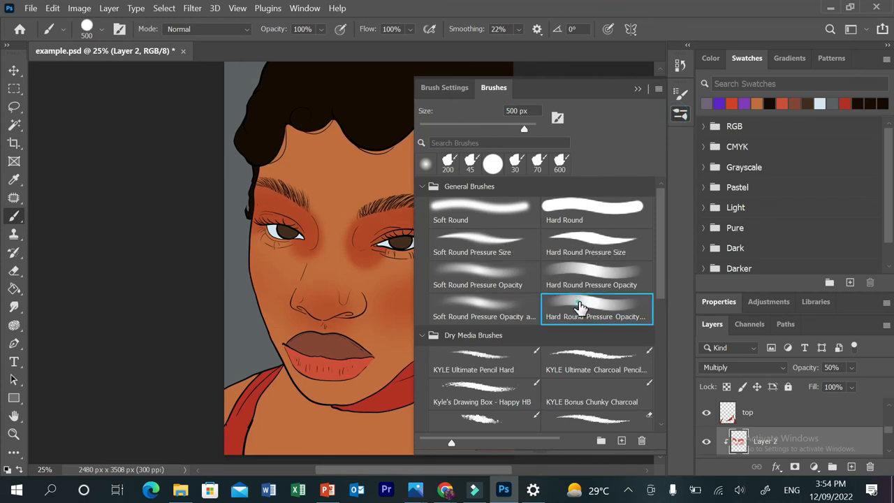
left_click(638, 90)
Step: Reduce the hard brush to 80 px and try a shadow stroke at the inner corner of the earring-side eye
scroll(398, 231, "up", 3)
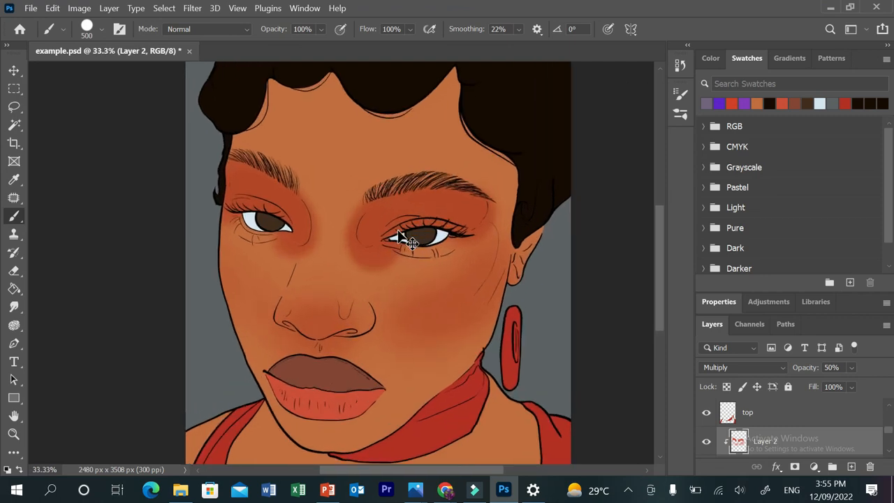
key("bracketleft")
key("bracketleft")
key("bracketleft")
key("bracketleft")
key("bracketleft")
key("bracketleft")
key("bracketleft")
key("bracketleft")
key("bracketleft")
key("bracketleft")
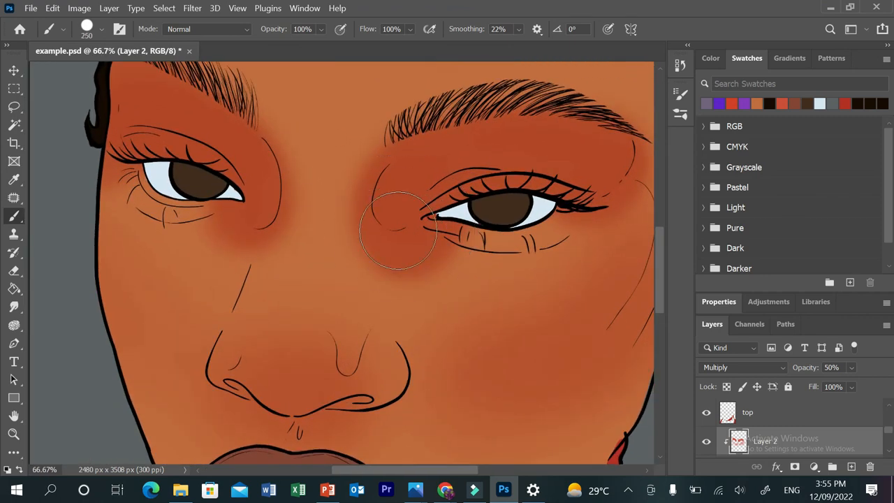
mouse_move(398, 230)
left_mouse_down()
mouse_move(397, 193)
mouse_move(407, 203)
mouse_move(393, 174)
mouse_move(393, 222)
mouse_move(385, 198)
mouse_move(387, 165)
left_mouse_up()
Step: Add another layer above the blush layer, clip it to the skin, and set its blend mode to Multiply
left_click(850, 466)
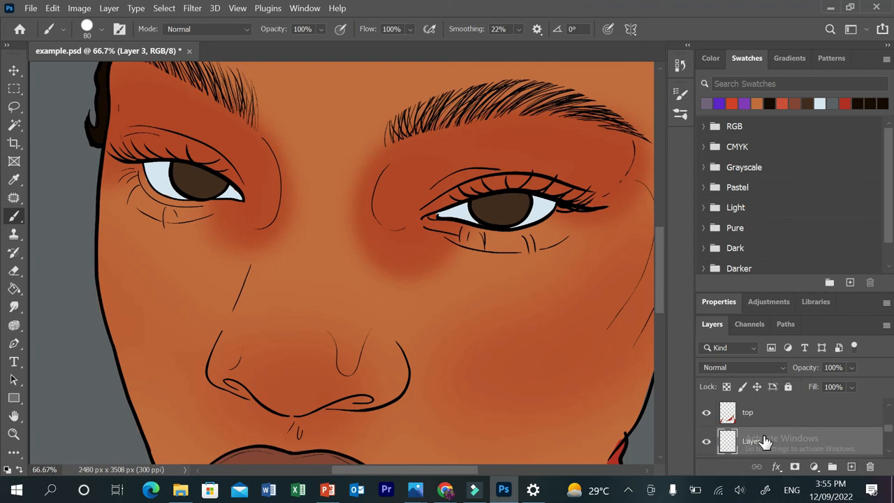
right_click(768, 438)
left_click(617, 274)
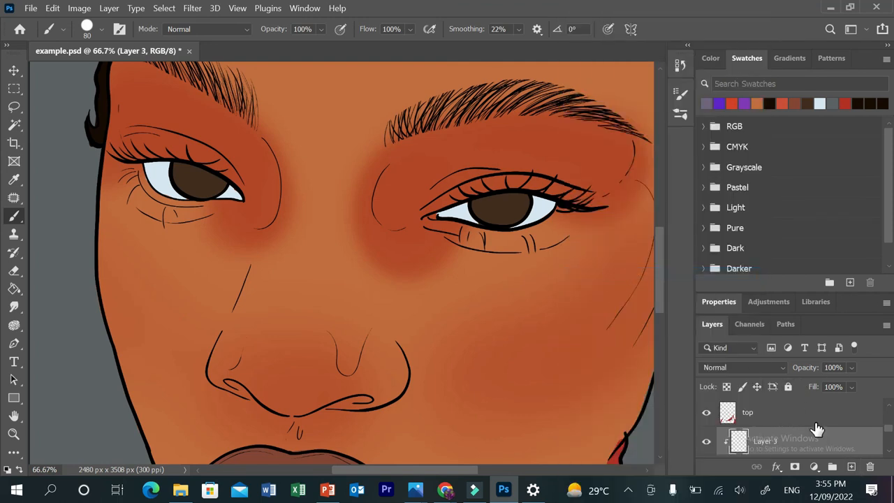
left_click(772, 365)
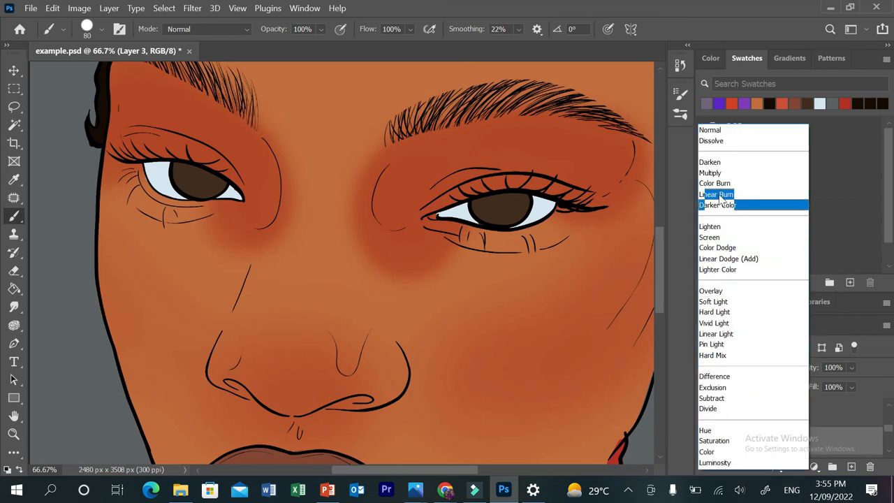
left_click(711, 173)
Step: Shade the inner socket of the earring-side eye up to the brow, and lower the shadow layer's opacity to 47%
left_click_drag(383, 189, 385, 207)
left_click_drag(401, 163, 387, 209)
mouse_move(410, 146)
left_mouse_down()
mouse_move(386, 199)
mouse_move(419, 136)
mouse_move(389, 213)
mouse_move(411, 149)
mouse_move(386, 192)
mouse_move(418, 230)
left_mouse_up()
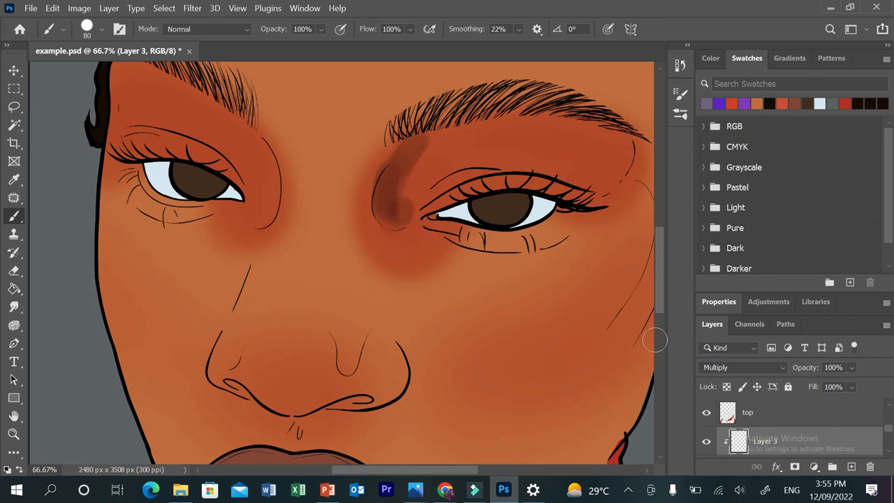
left_click(842, 385)
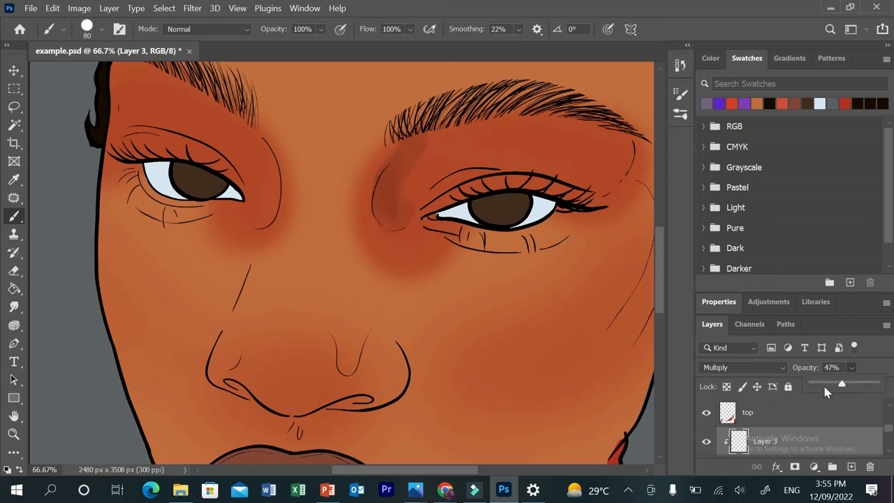
Step: Paint shadows around the nostrils, beneath the nose, at the nose tip, and along the side of the bridge
mouse_move(342, 415)
left_mouse_down()
mouse_move(309, 430)
mouse_move(369, 412)
mouse_move(319, 417)
mouse_move(412, 413)
mouse_move(369, 420)
mouse_move(413, 399)
mouse_move(408, 358)
mouse_move(416, 391)
mouse_move(392, 419)
mouse_move(417, 376)
mouse_move(396, 338)
mouse_move(405, 403)
mouse_move(326, 430)
mouse_move(367, 321)
mouse_move(341, 364)
mouse_move(337, 329)
mouse_move(347, 360)
left_mouse_up()
scroll(661, 278, "down", 3)
mouse_move(300, 334)
left_mouse_down()
mouse_move(297, 358)
mouse_move(301, 334)
mouse_move(278, 353)
mouse_move(266, 334)
mouse_move(280, 332)
mouse_move(239, 305)
mouse_move(248, 322)
mouse_move(204, 298)
mouse_move(263, 326)
mouse_move(217, 313)
mouse_move(240, 292)
mouse_move(218, 302)
mouse_move(201, 271)
mouse_move(199, 294)
mouse_move(239, 208)
mouse_move(218, 288)
mouse_move(237, 265)
left_mouse_up()
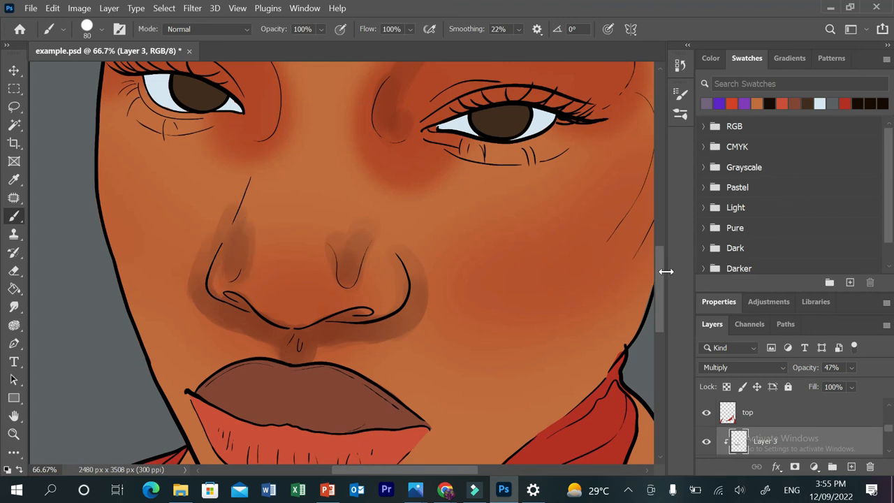
Step: Shade the socket of the other eye, the areas beneath both eyes, and the outer corner of the earring-side eye
scroll(664, 265, "up", 4)
mouse_move(259, 193)
left_mouse_down()
mouse_move(264, 249)
mouse_move(248, 150)
mouse_move(271, 213)
mouse_move(253, 171)
mouse_move(190, 162)
mouse_move(210, 179)
mouse_move(122, 168)
mouse_move(136, 189)
mouse_move(116, 159)
mouse_move(132, 191)
left_mouse_up()
mouse_move(81, 244)
left_mouse_down()
mouse_move(90, 246)
mouse_move(81, 280)
mouse_move(109, 306)
left_mouse_up()
mouse_move(128, 234)
left_mouse_down()
mouse_move(123, 241)
mouse_move(197, 255)
left_mouse_up()
mouse_move(493, 294)
left_mouse_down()
mouse_move(559, 278)
mouse_move(467, 292)
left_mouse_up()
mouse_move(599, 232)
left_mouse_down()
mouse_move(646, 175)
mouse_move(595, 163)
mouse_move(566, 143)
left_mouse_up()
Step: Paint a contour shadow with a 150 px brush from beside the ear diagonally down the cheek towards the mouth
mouse_move(663, 251)
left_mouse_down()
mouse_move(666, 296)
mouse_move(651, 273)
left_mouse_up()
key("ctrl+minus")
key("ctrl+minus")
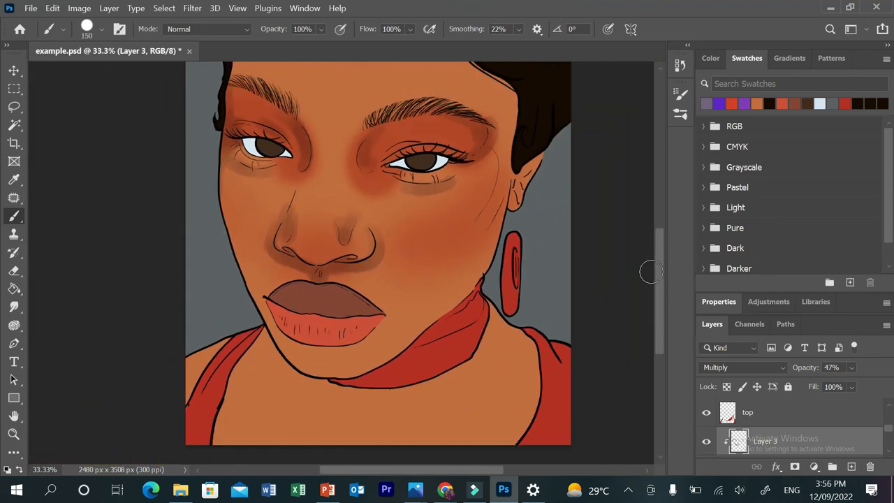
left_click_drag(514, 147, 493, 227)
mouse_move(518, 125)
left_mouse_down()
mouse_move(454, 262)
mouse_move(395, 307)
left_mouse_up()
left_click_drag(528, 153, 524, 183)
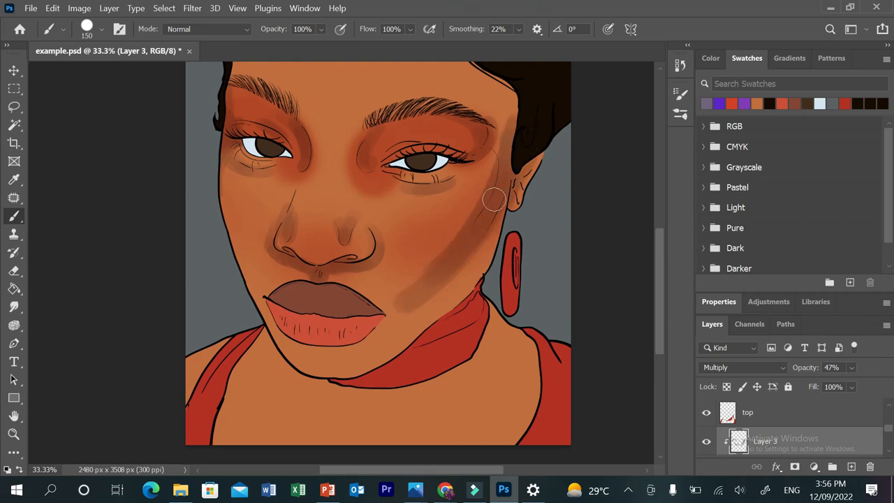
Step: Paint shadows on the neck beneath the jaw and red collar, and on the skin along the inner edge of the earring-side top
mouse_move(301, 389)
left_mouse_down()
mouse_move(339, 394)
mouse_move(276, 375)
mouse_move(249, 327)
left_mouse_up()
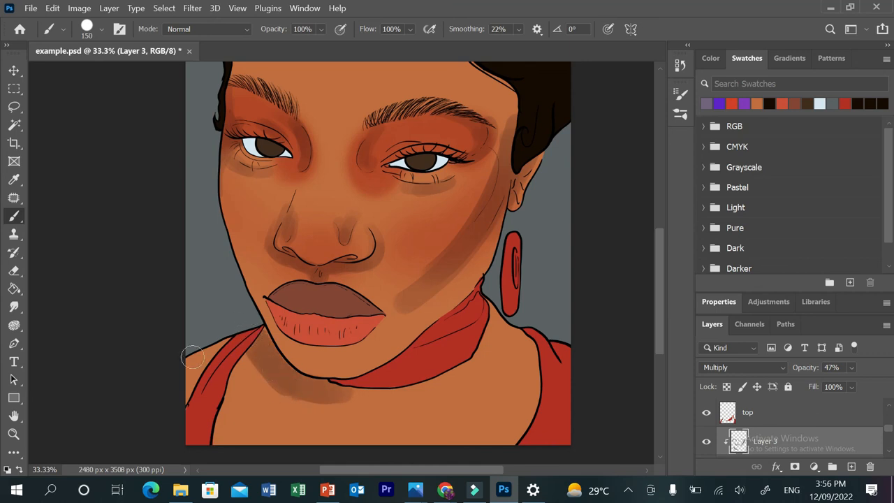
mouse_move(334, 403)
left_mouse_down()
mouse_move(339, 389)
mouse_move(359, 405)
mouse_move(454, 391)
left_mouse_up()
mouse_move(515, 355)
left_mouse_down()
mouse_move(535, 391)
mouse_move(523, 437)
left_mouse_up()
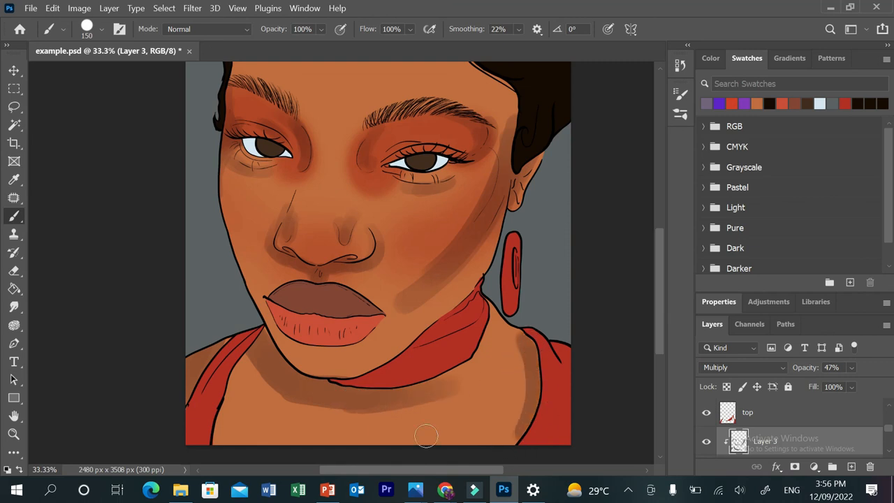
Step: Paint shadows beneath the lower lip, along the upper nose bridge beside the earring-side eye, and across that eye's upper lid
left_click_drag(300, 343, 341, 346)
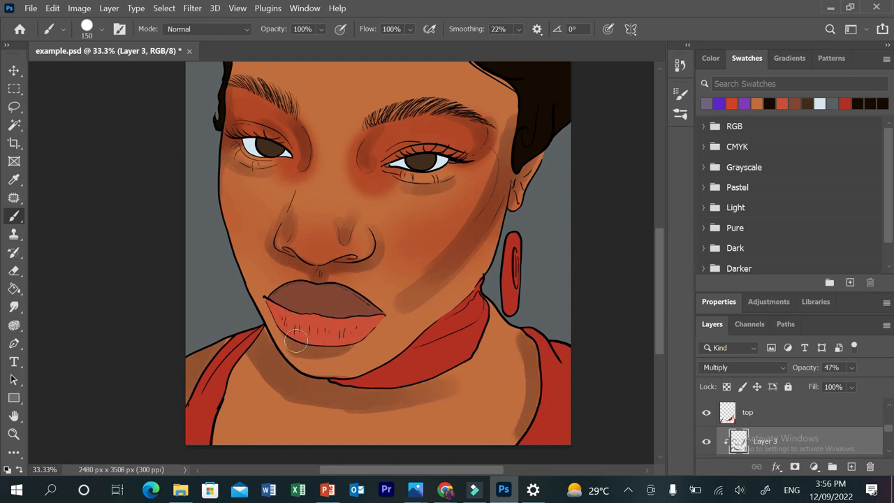
mouse_move(342, 181)
left_mouse_down()
mouse_move(341, 209)
mouse_move(349, 207)
left_mouse_up()
left_click_drag(366, 132, 354, 209)
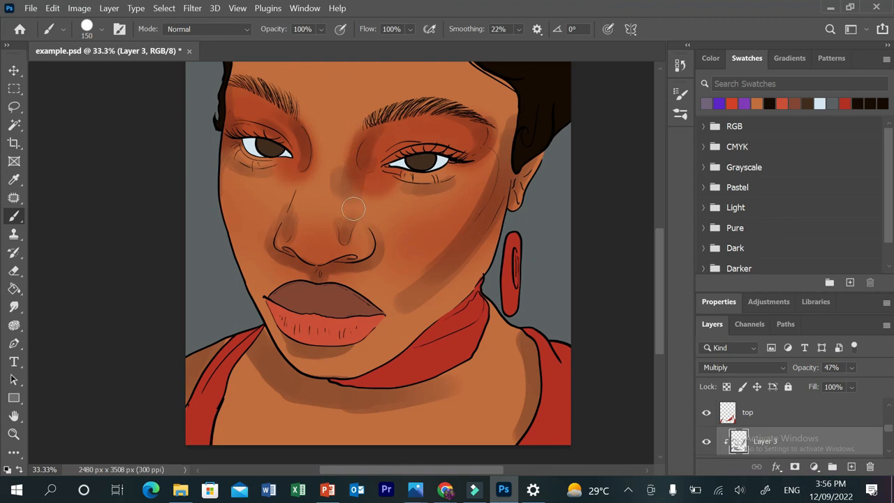
left_click_drag(428, 136, 406, 137)
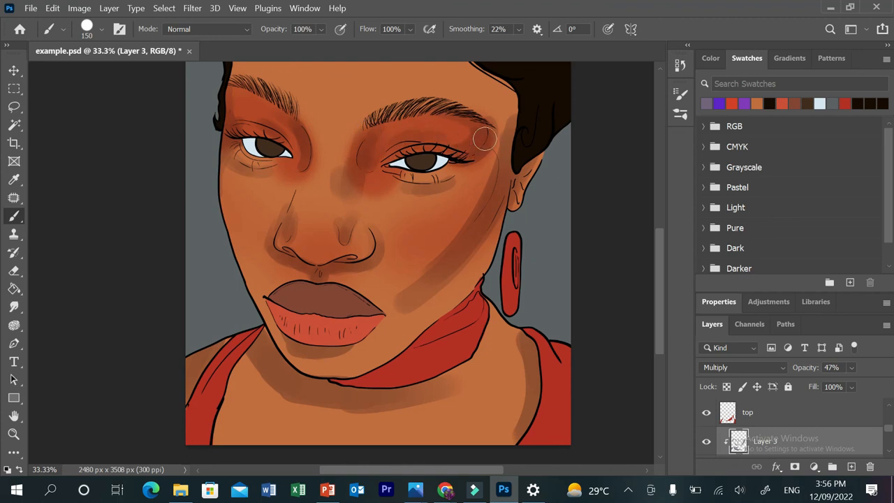
Step: Save the shaded portrait to its existing file, example.psd
left_click(31, 9)
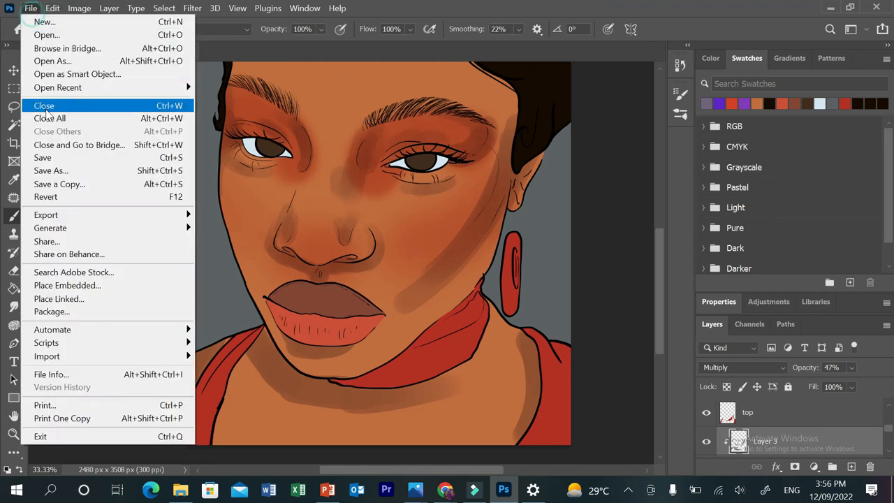
left_click(51, 160)
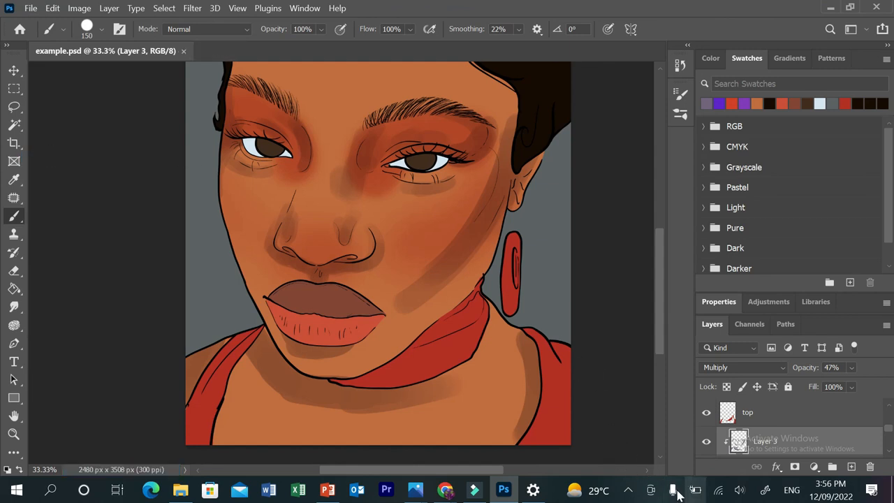
left_click(628, 489)
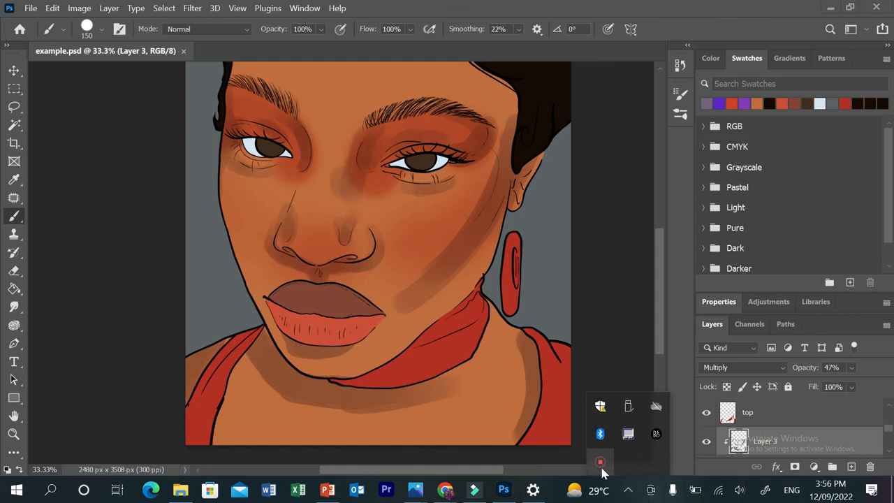